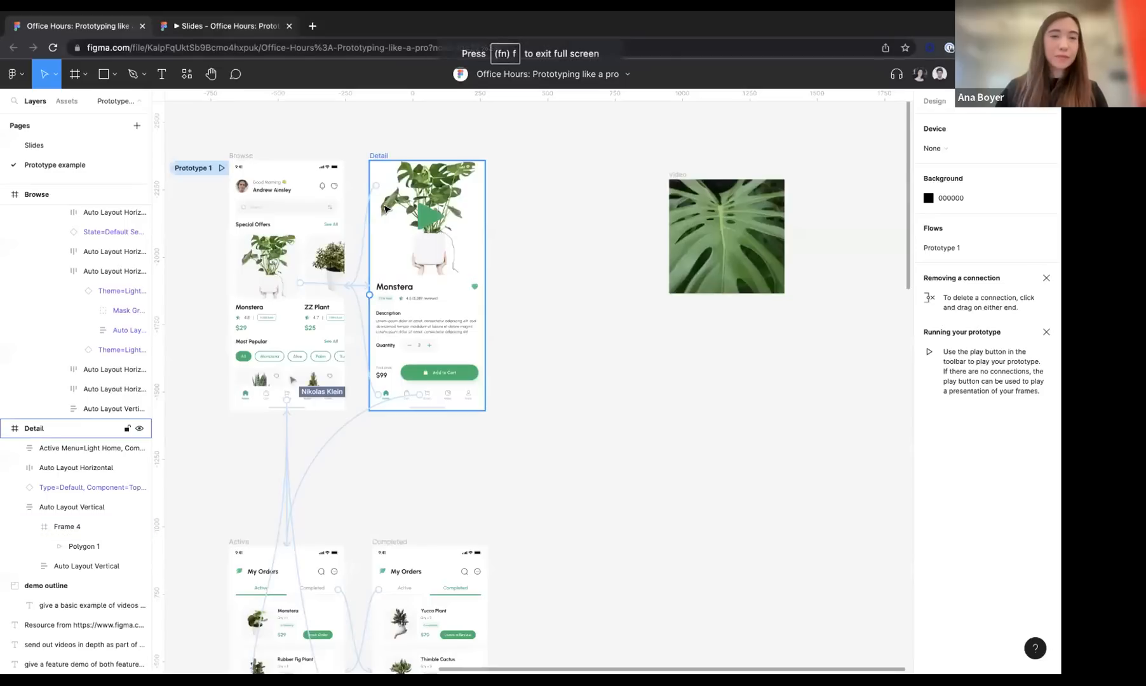
Move the video frame next to the Detail screen
{"action": "scroll", "coordinate": [356, 203], "scroll_direction": "left", "scroll_amount": 3}
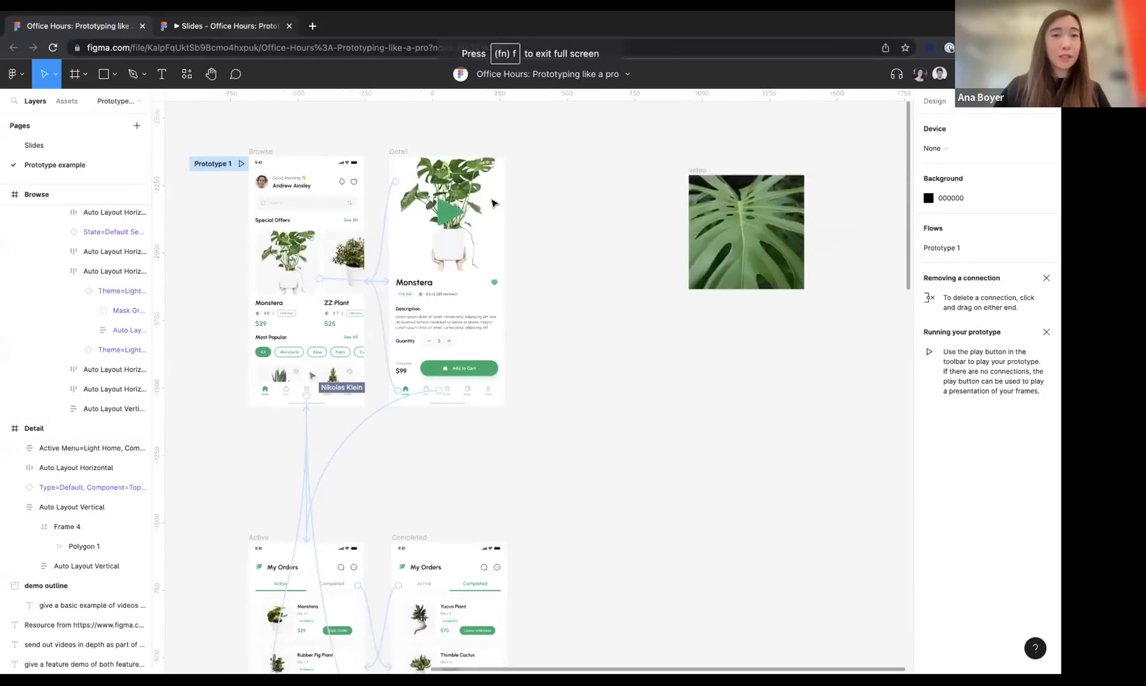
{"action": "scroll", "coordinate": [316, 195], "scroll_direction": "up", "scroll_amount": 5}
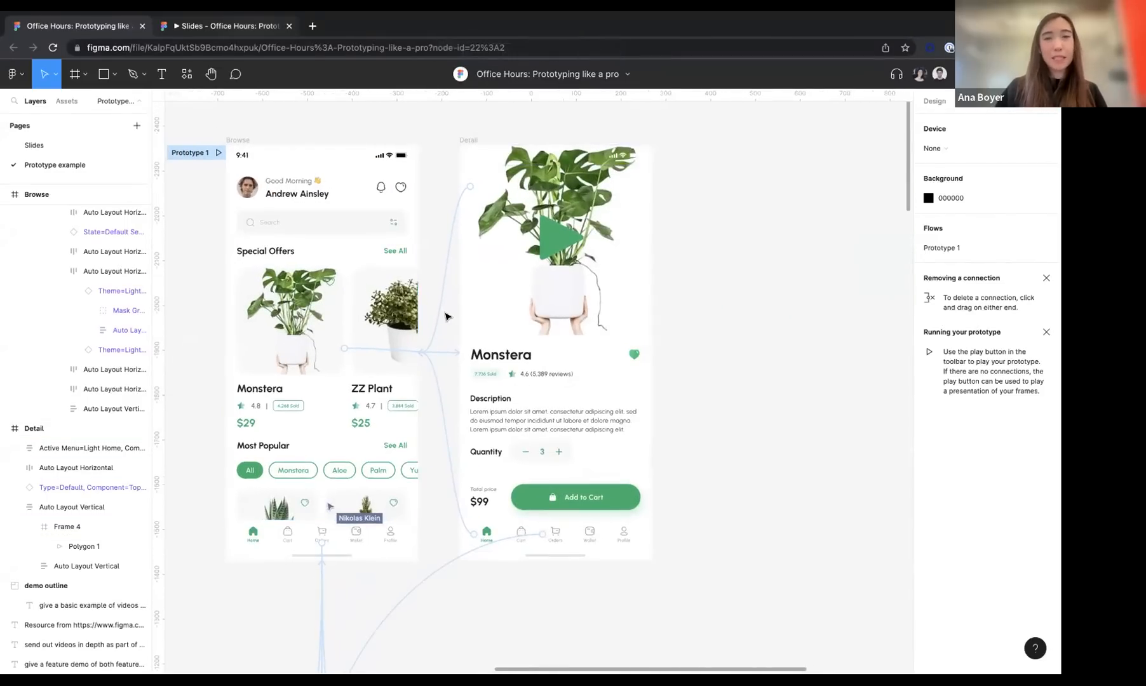
{"action": "scroll", "coordinate": [445, 317], "scroll_direction": "right", "scroll_amount": 3}
{"action": "scroll", "coordinate": [446, 317], "scroll_direction": "up", "scroll_amount": 1}
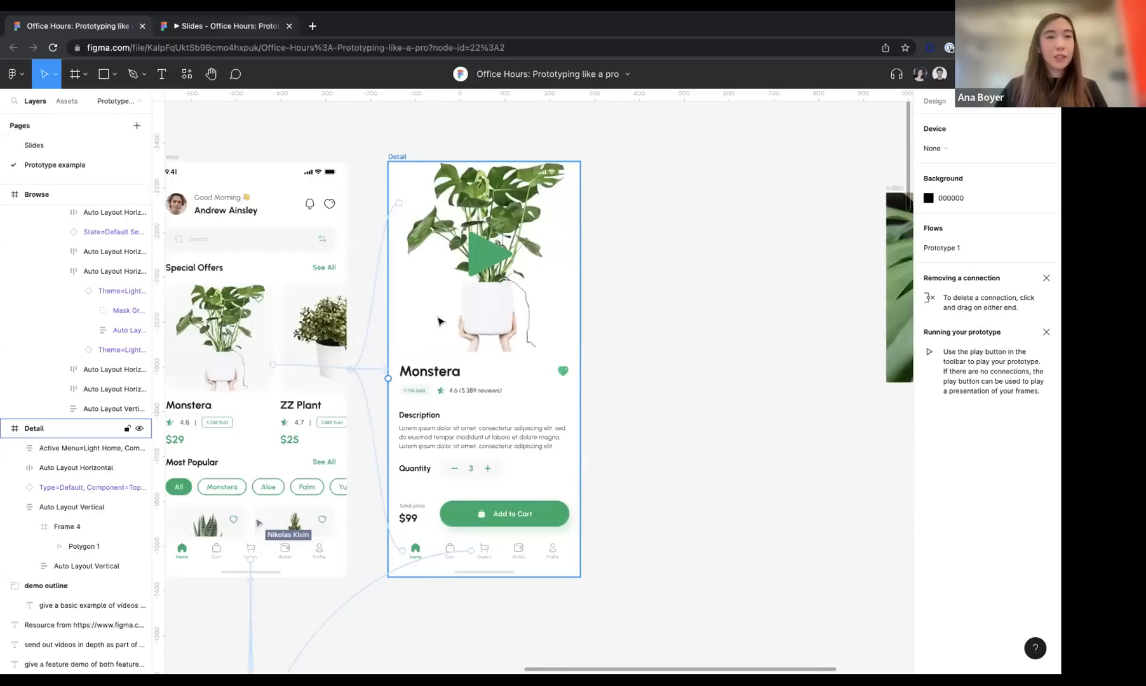
{"action": "scroll", "coordinate": [438, 321], "scroll_direction": "right", "scroll_amount": 10}
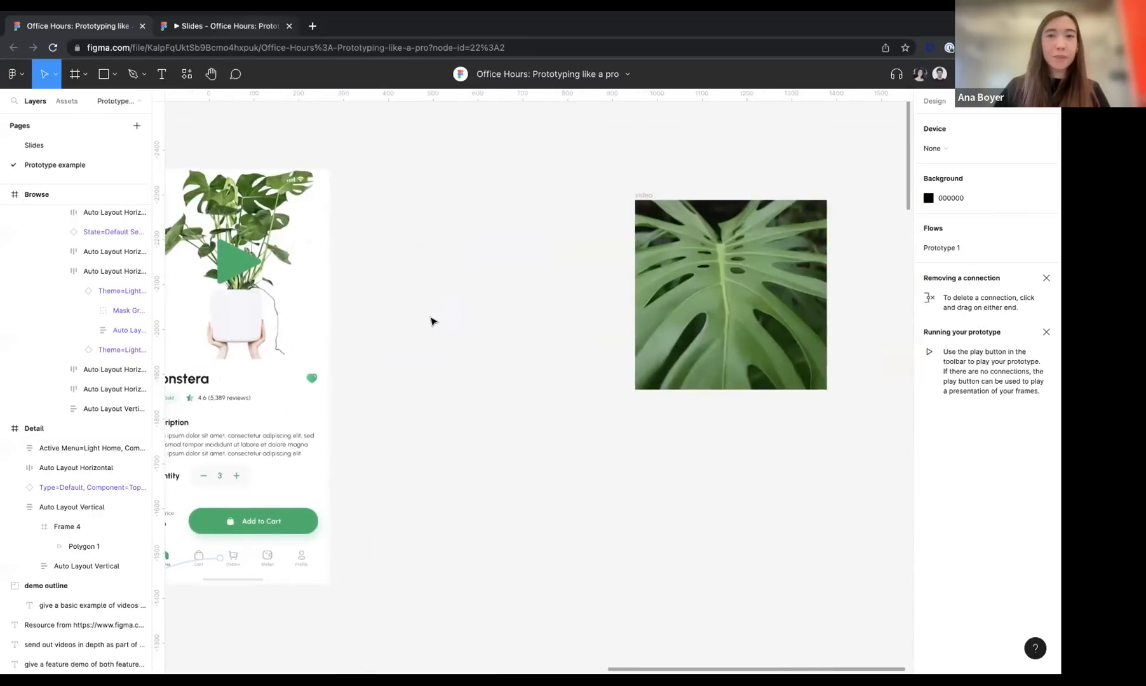
{"action": "left_click_drag", "start_coordinate": [646, 195], "coordinate": [362, 165]}
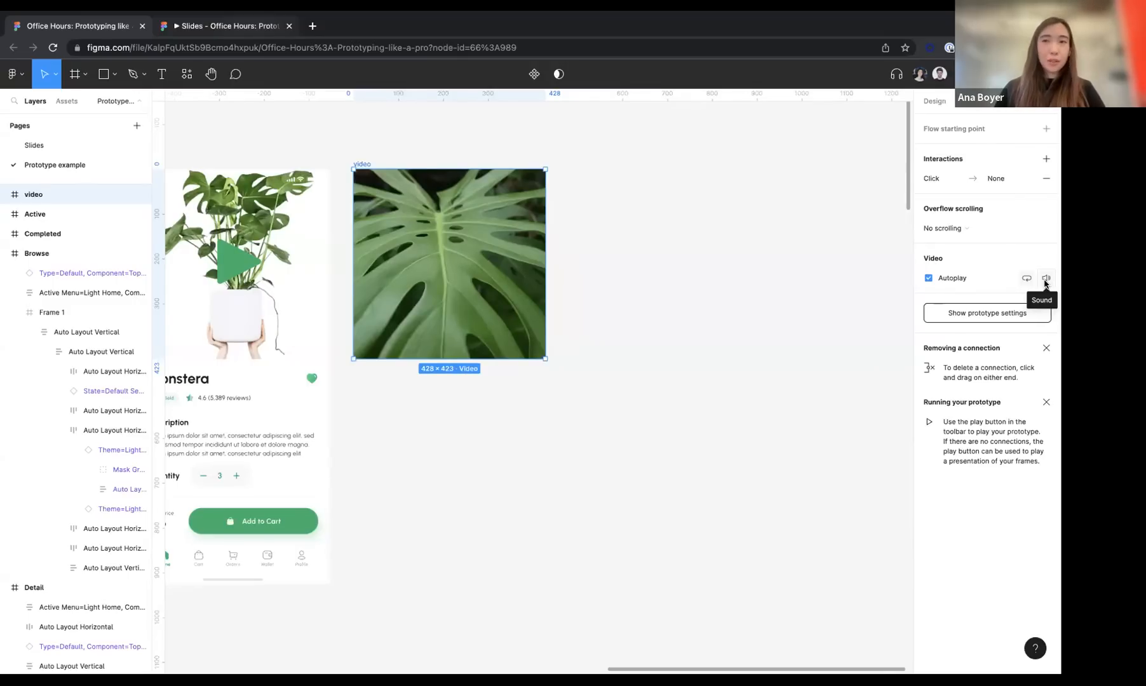
Make the video frame a flow starting point and examine the actions available for its click interaction
{"action": "left_click", "coordinate": [1047, 129]}
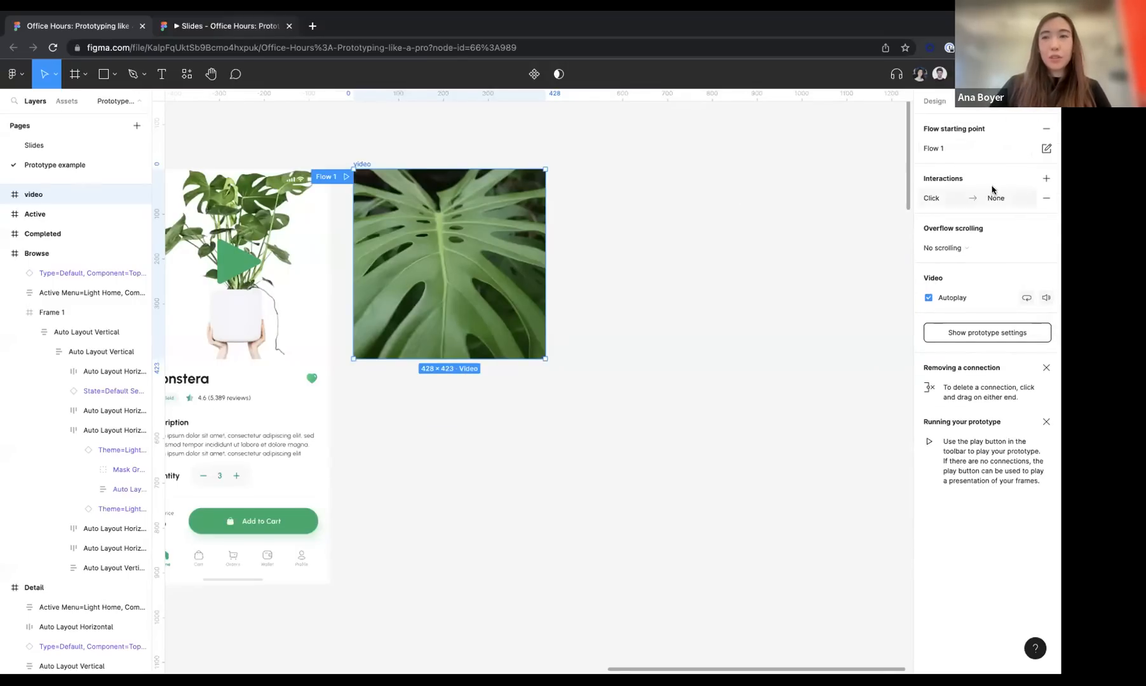
{"action": "left_click", "coordinate": [950, 200]}
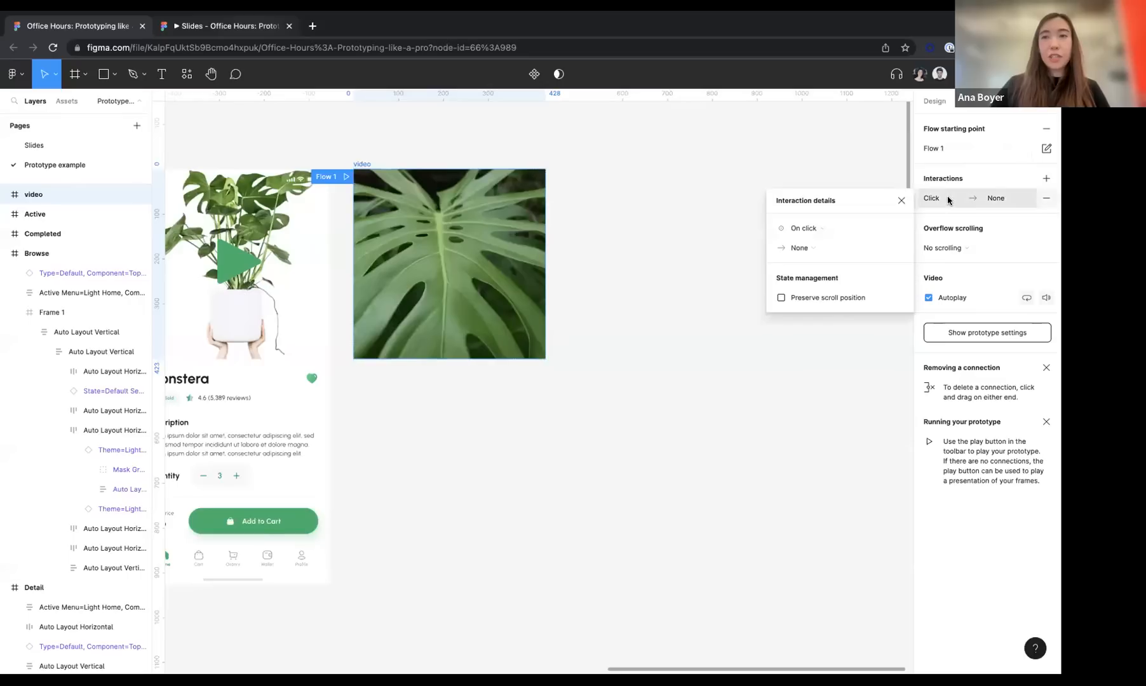
{"action": "left_click", "coordinate": [822, 249]}
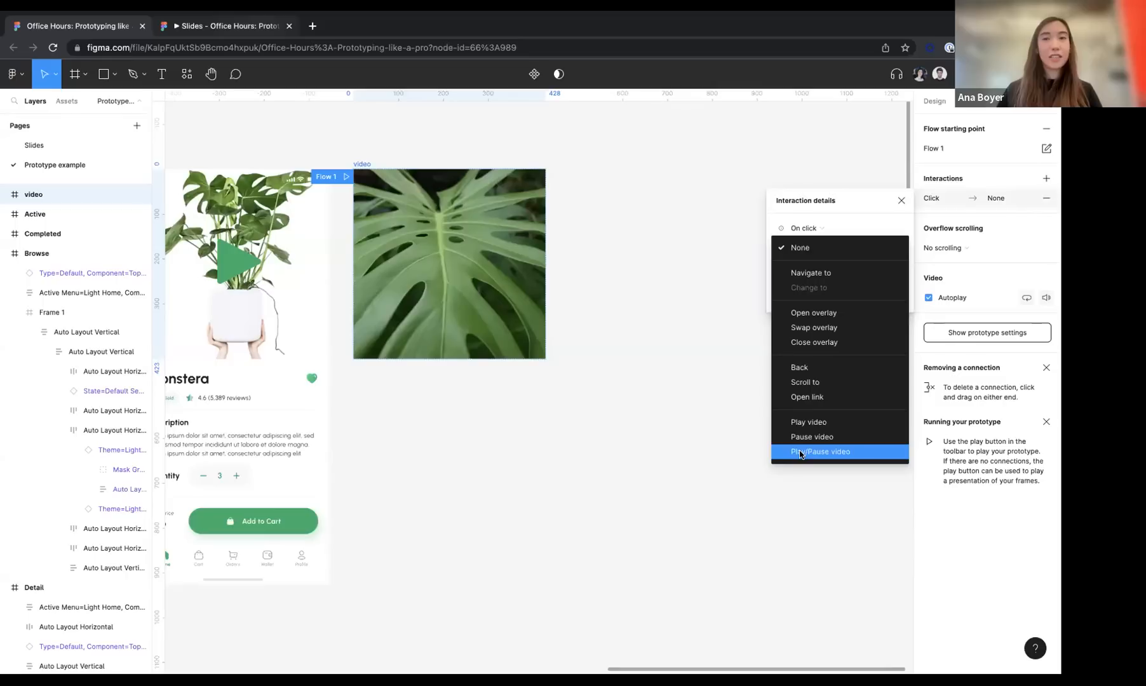
{"action": "left_click", "coordinate": [645, 447]}
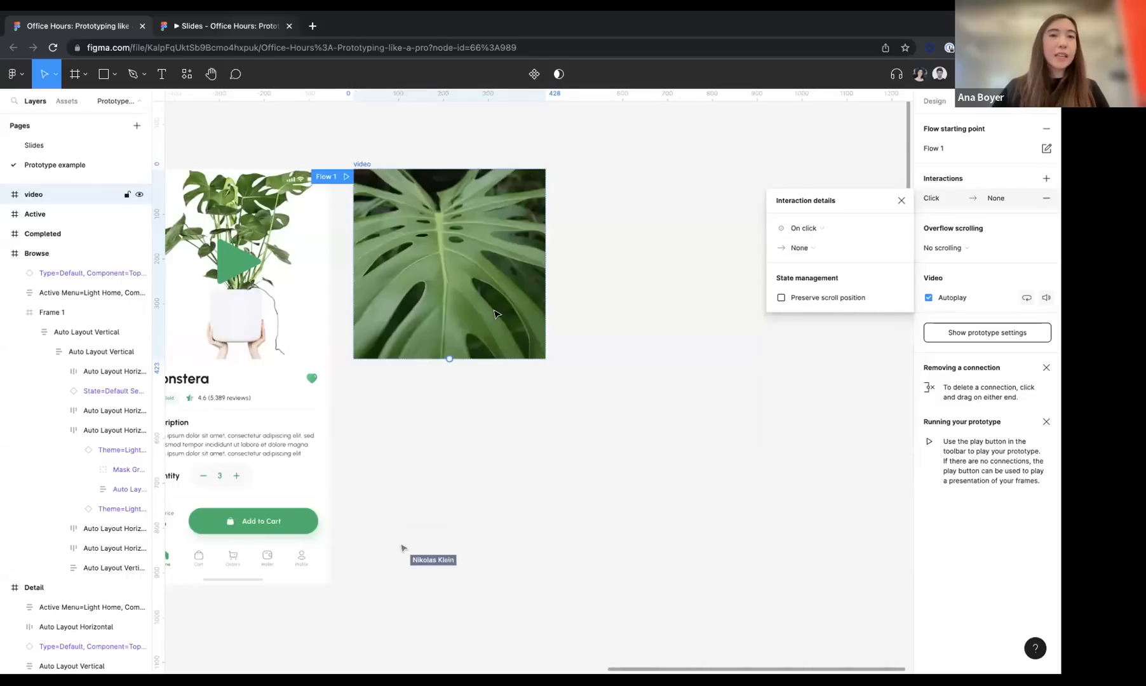
Wrap the video in a new frame using Frame selection
{"action": "scroll", "coordinate": [498, 315], "scroll_direction": "left", "scroll_amount": 1}
{"action": "left_click", "coordinate": [419, 206]}
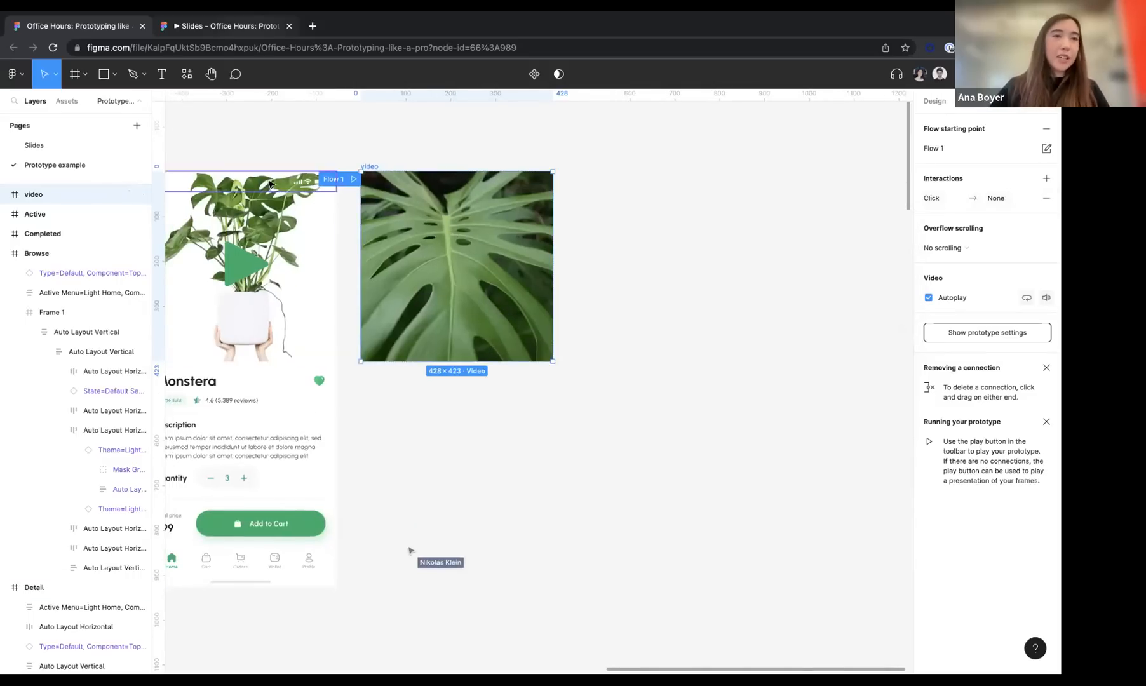
{"action": "scroll", "coordinate": [395, 210], "scroll_direction": "up", "scroll_amount": 2}
{"action": "right_click", "coordinate": [395, 213]}
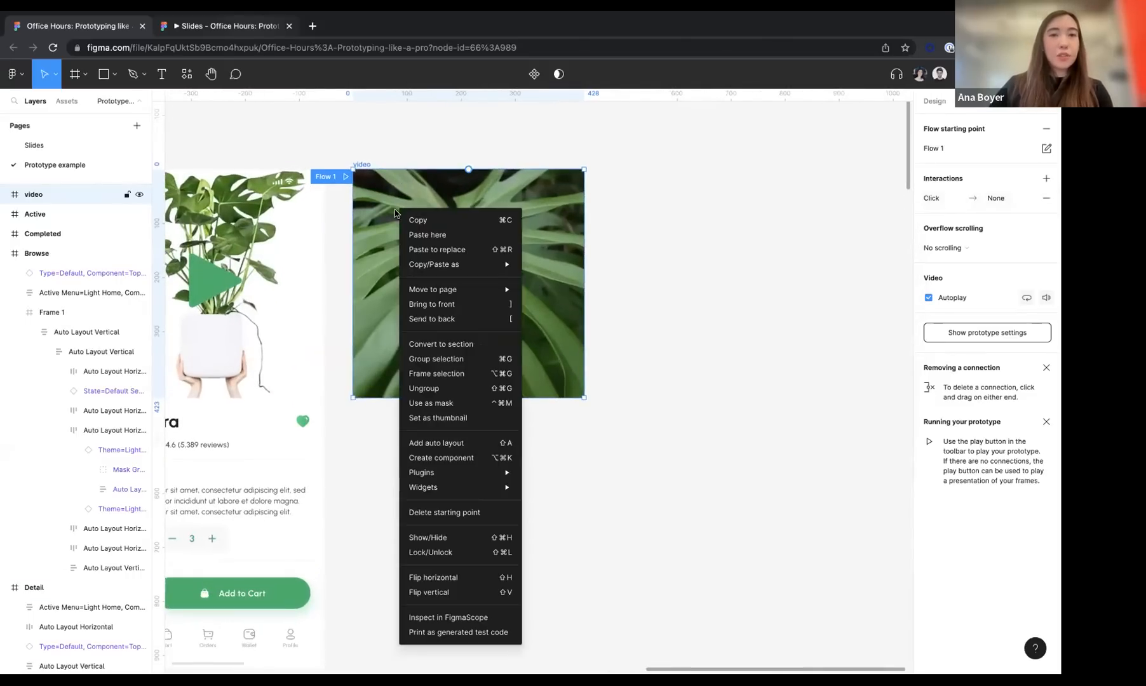
{"action": "left_click", "coordinate": [428, 374]}
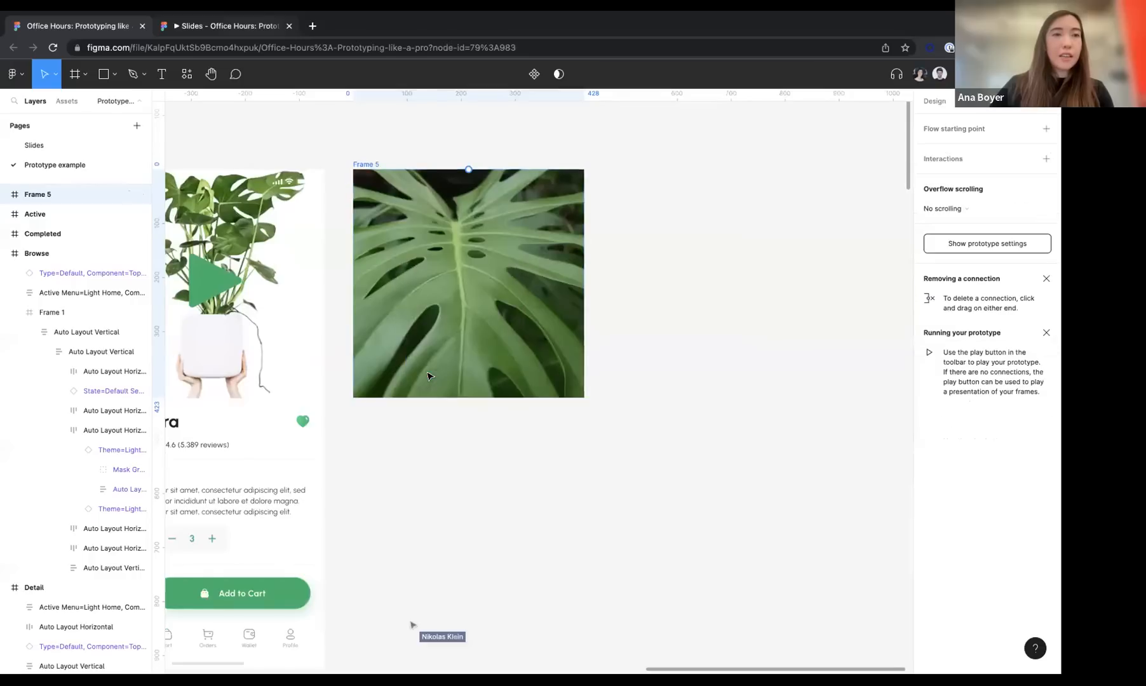
Expand the new frame around the video and rename it video/paused
{"action": "left_click", "coordinate": [3, 194]}
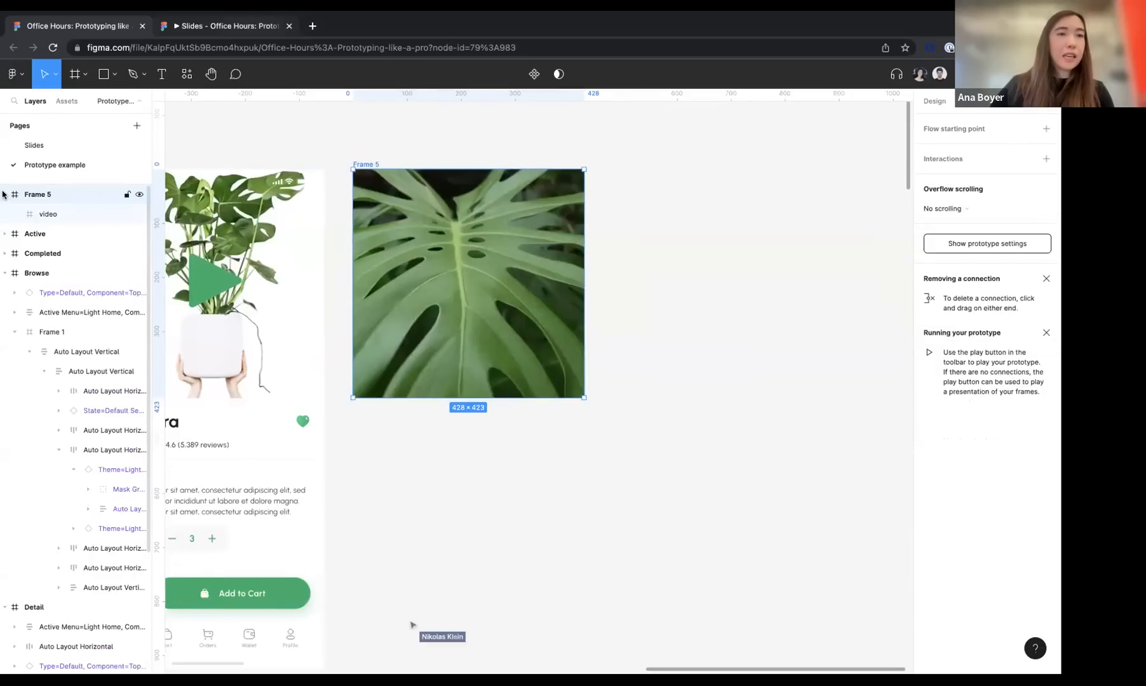
{"action": "double_click", "coordinate": [41, 195]}
{"action": "type", "text": "video/p"}
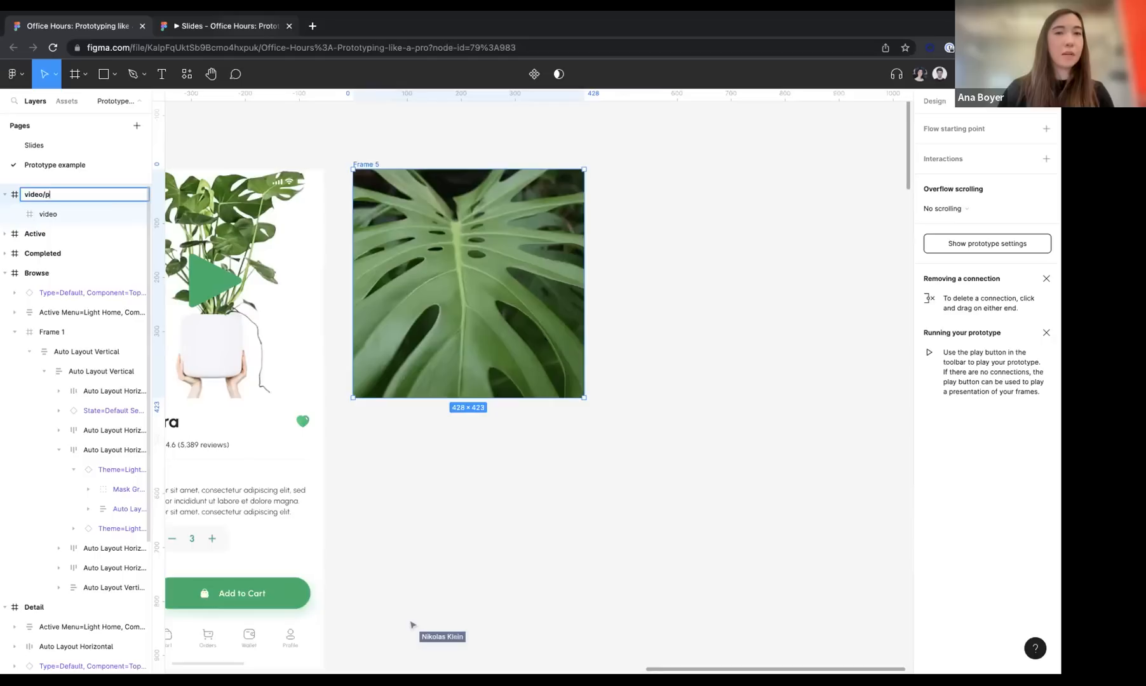
{"action": "type", "text": "laused"}
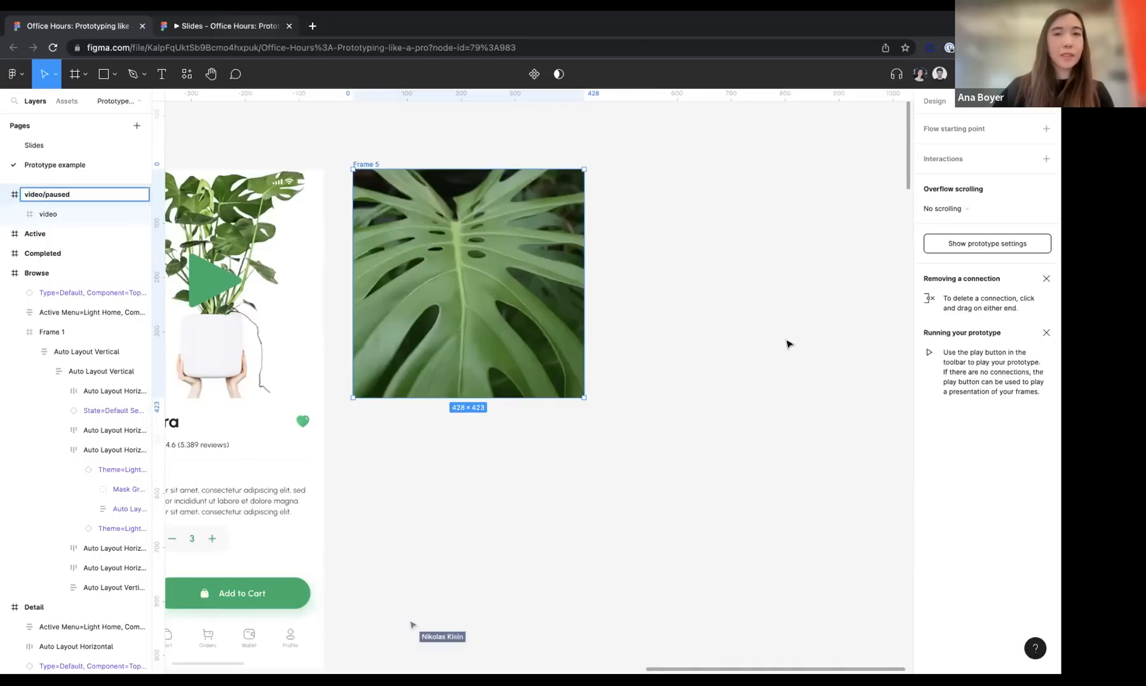
{"action": "key", "text": "Return"}
Draw a 428 × 423 frame over the video and give it a 000000 fill at 38% opacity
{"action": "key", "text": "f"}
{"action": "mouse_move", "coordinate": [353, 169]}
{"action": "left_mouse_down"}
{"action": "mouse_move", "coordinate": [505, 303]}
{"action": "mouse_move", "coordinate": [584, 398]}
{"action": "left_mouse_up"}
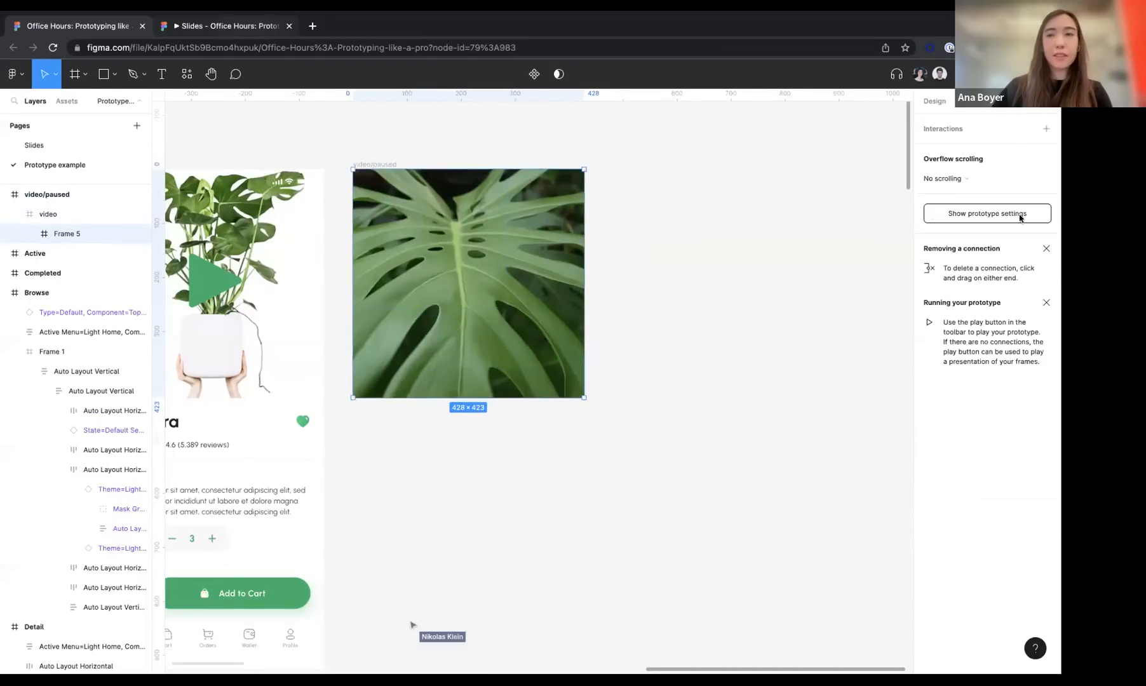
{"action": "left_click", "coordinate": [934, 100]}
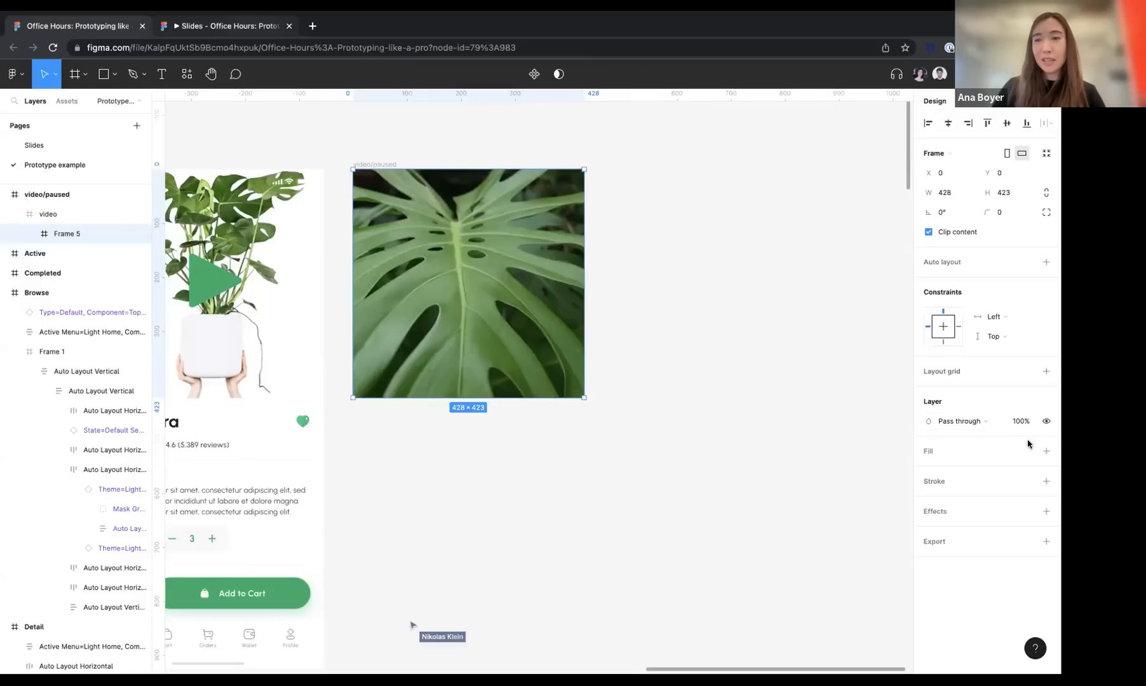
{"action": "left_click", "coordinate": [1046, 451]}
{"action": "left_click", "coordinate": [927, 471]}
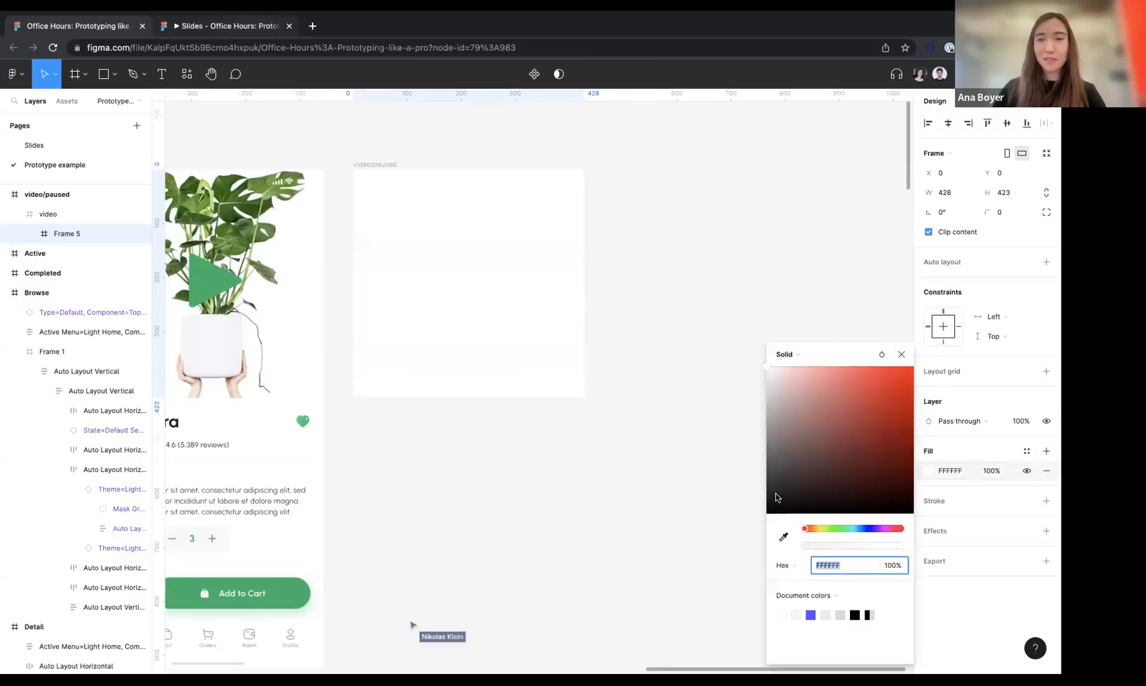
{"action": "left_click_drag", "start_coordinate": [776, 497], "coordinate": [729, 537]}
{"action": "left_click_drag", "start_coordinate": [834, 545], "coordinate": [842, 548]}
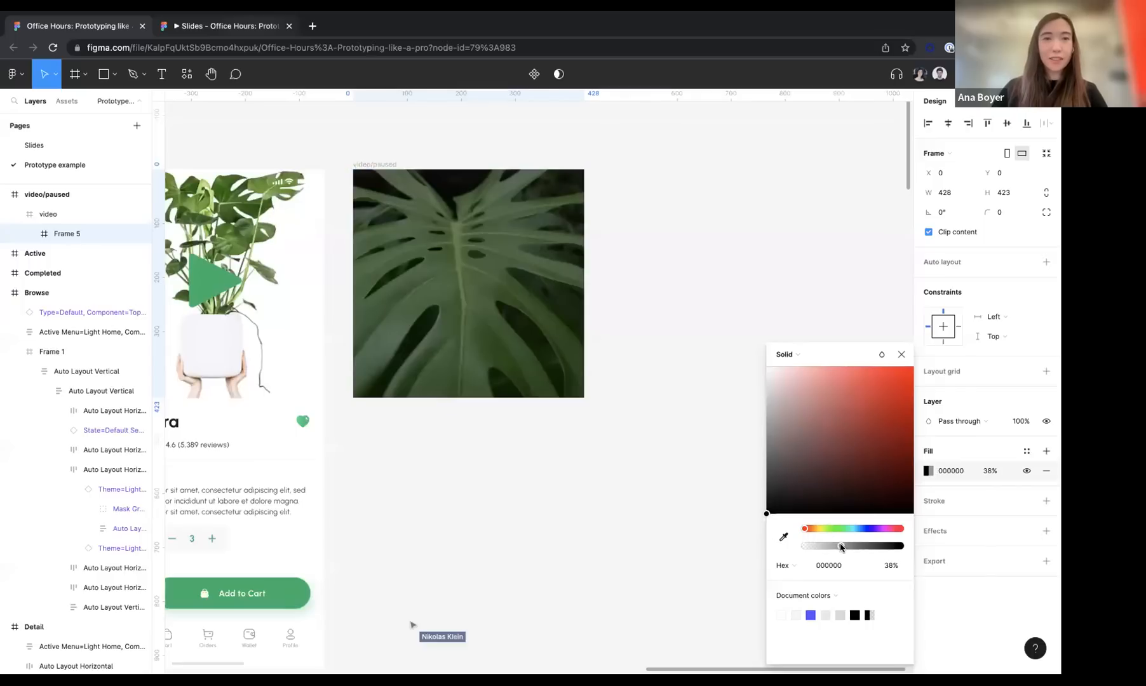
Cut the green play triangle from the Detail screen's image and paste it into the video/paused frame
{"action": "left_click", "coordinate": [207, 284]}
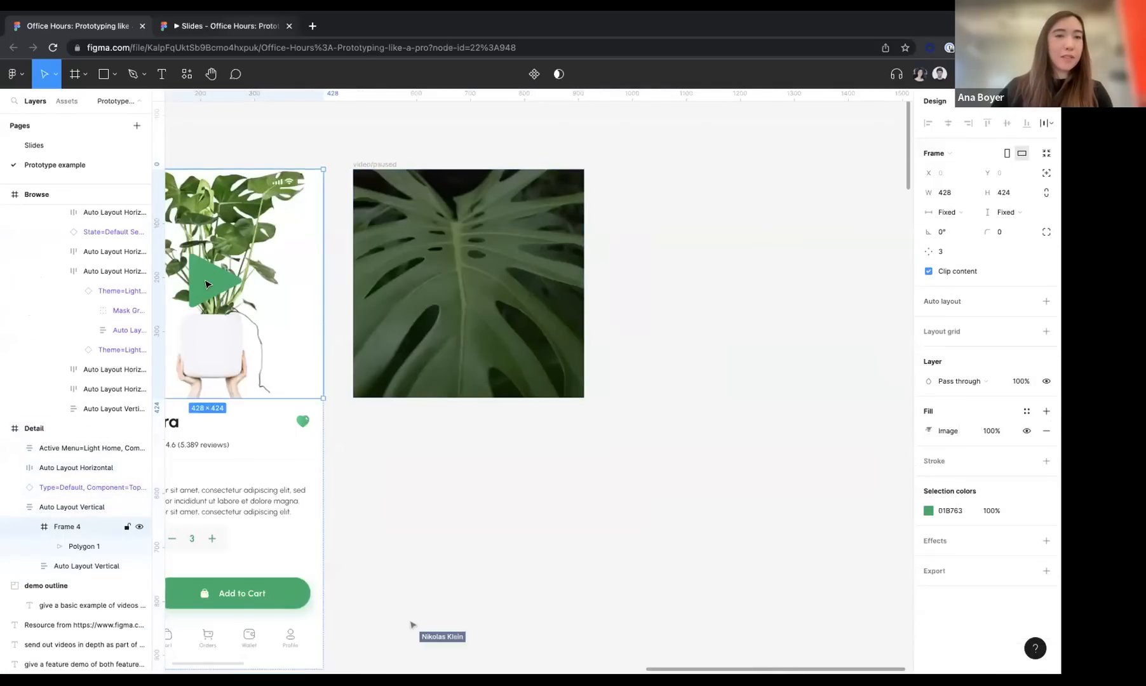
{"action": "left_click", "coordinate": [207, 284]}
{"action": "key", "text": "ctrl+x"}
{"action": "left_click", "coordinate": [379, 164]}
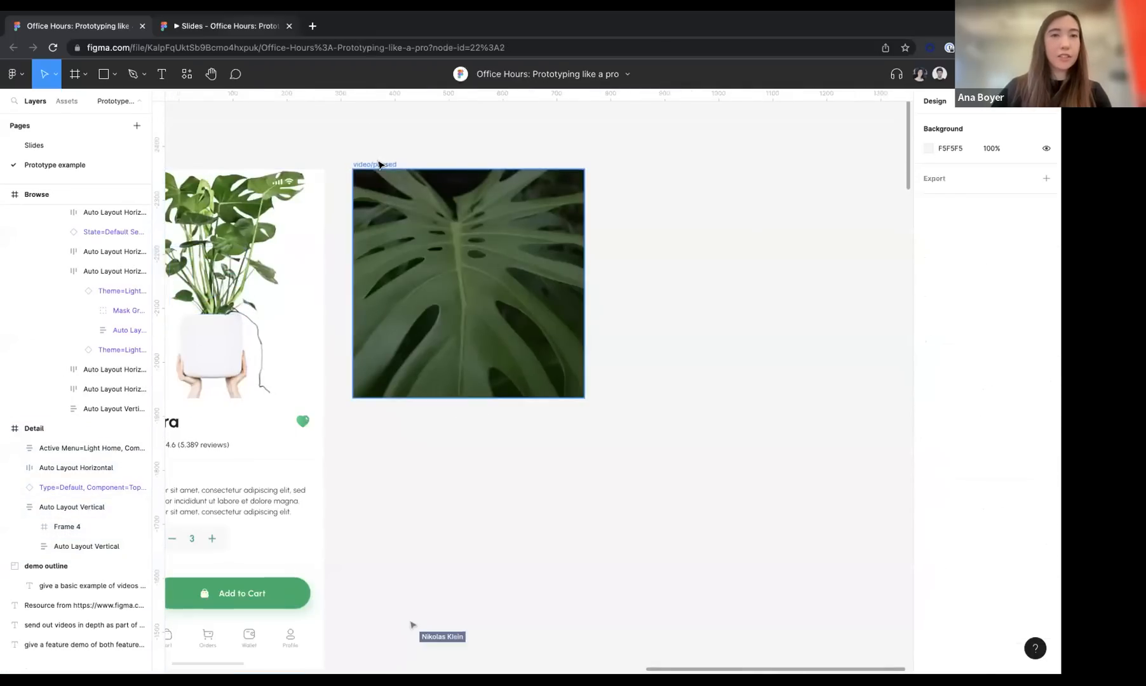
{"action": "key", "text": "ctrl+v"}
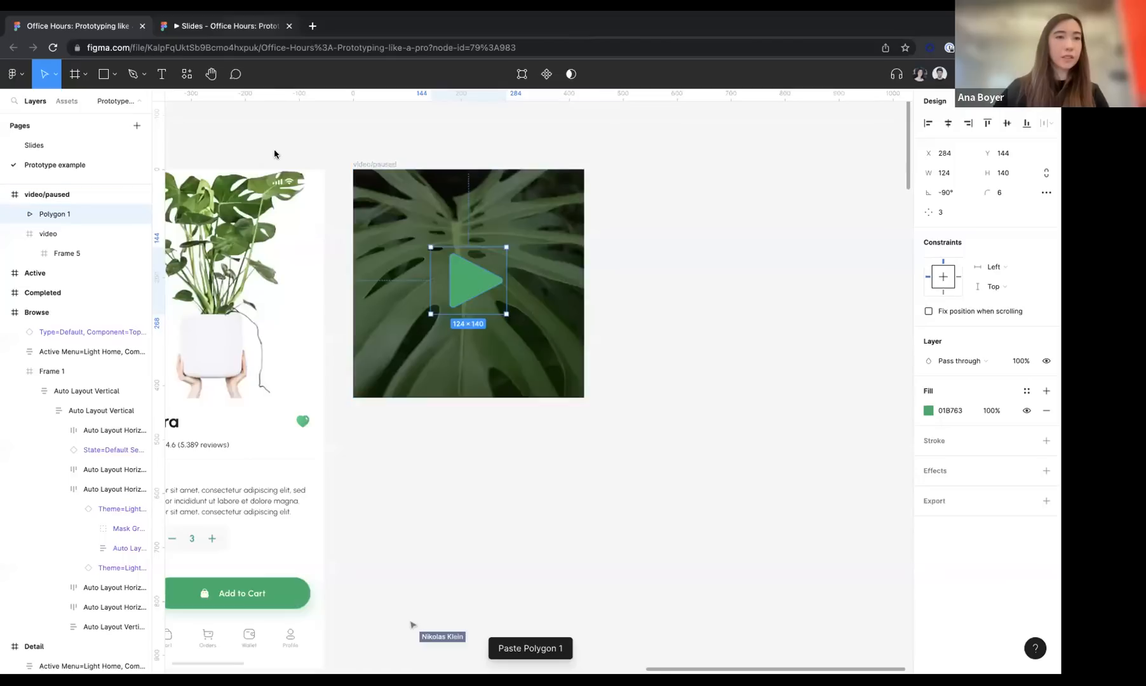
Move the dark semi-transparent frame out of the video layer to just below the play triangle and rename it overlay
{"action": "left_click_drag", "start_coordinate": [68, 253], "coordinate": [65, 234]}
{"action": "double_click", "coordinate": [65, 233]}
{"action": "type", "text": "overlay"}
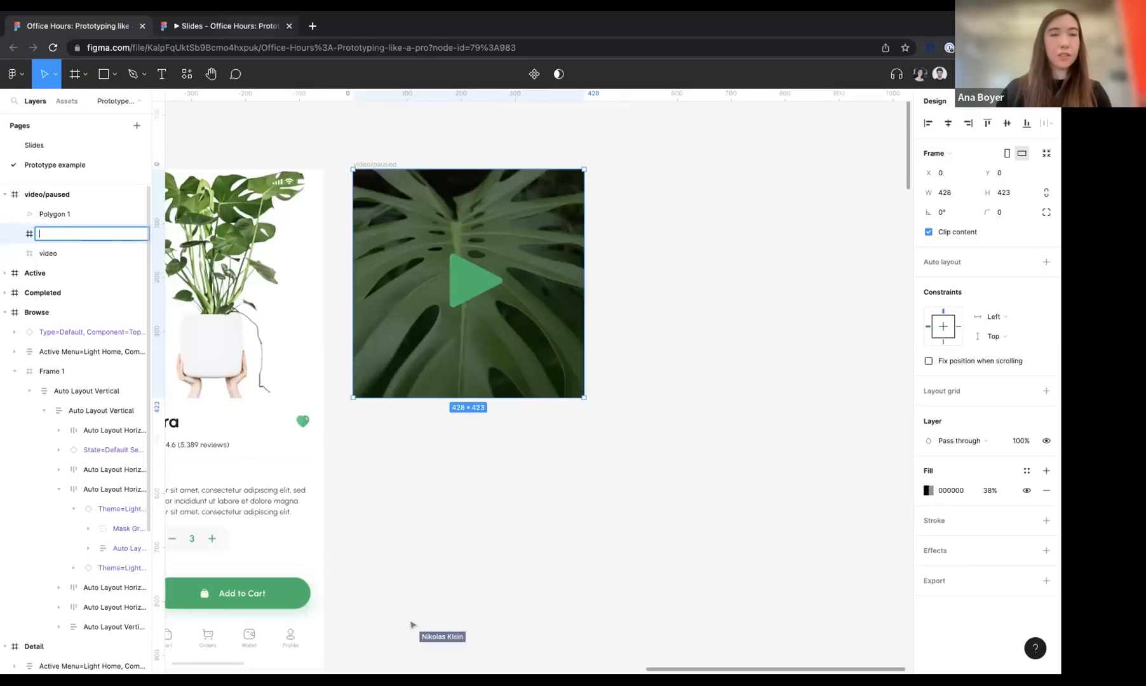
{"action": "left_click", "coordinate": [712, 230]}
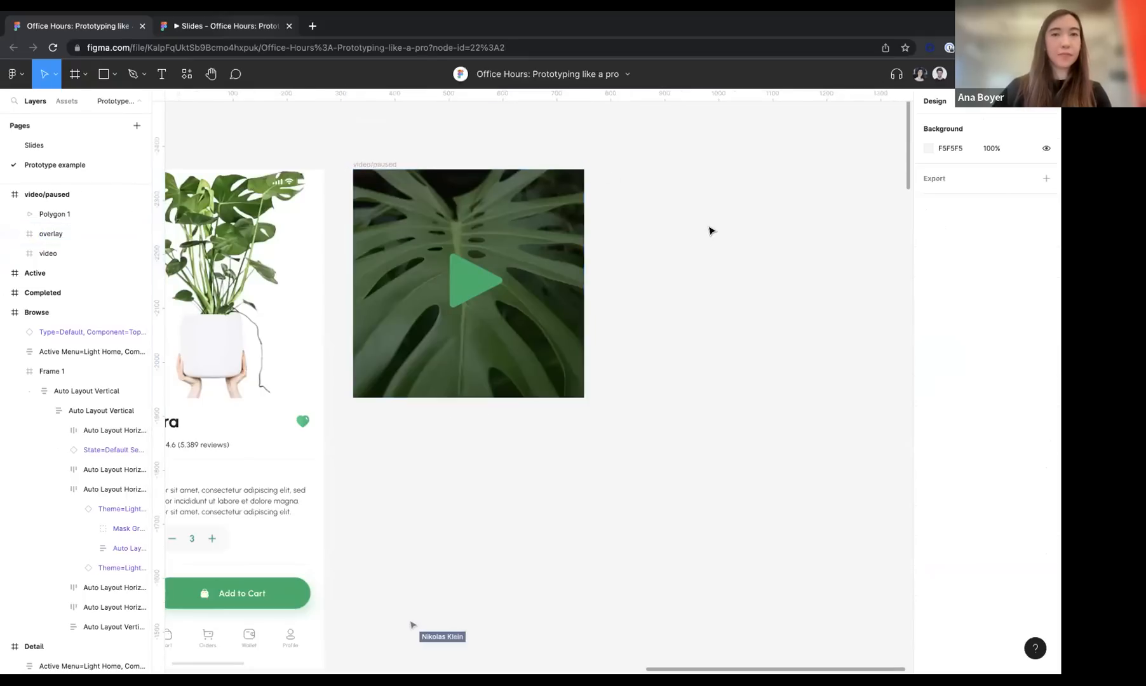
Duplicate the video/paused frame and rename the copy video/playing
{"action": "left_click", "coordinate": [375, 165]}
{"action": "scroll", "coordinate": [374, 164], "scroll_direction": "right", "scroll_amount": 3}
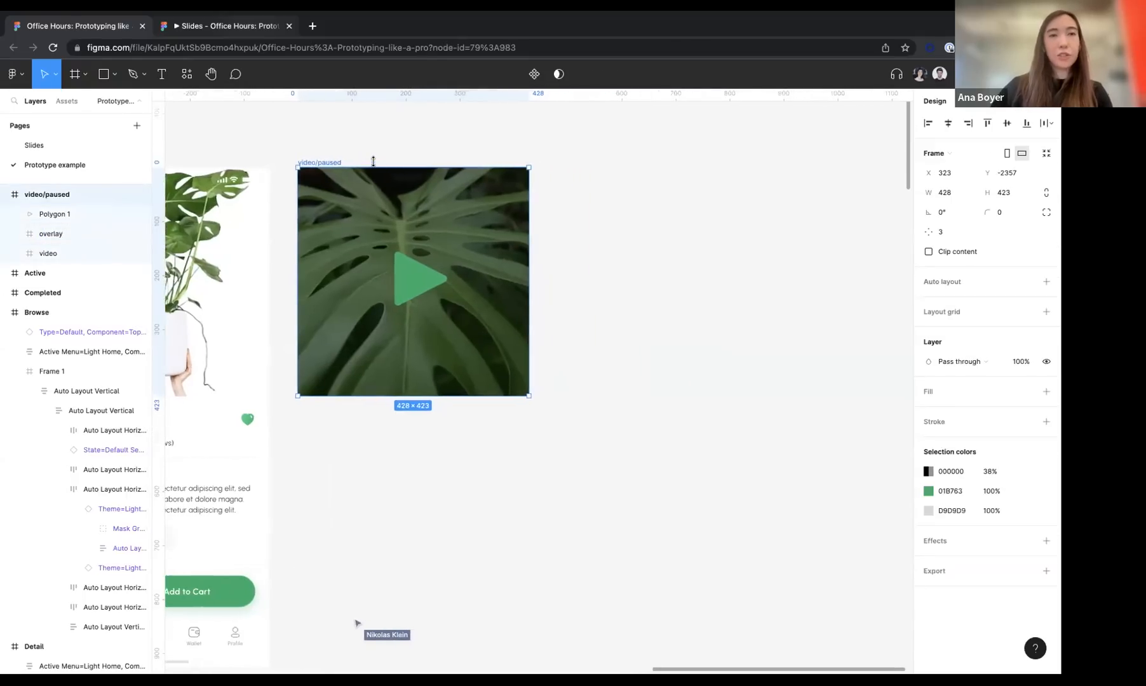
{"action": "key", "text": "ctrl+d"}
{"action": "double_click", "coordinate": [585, 163]}
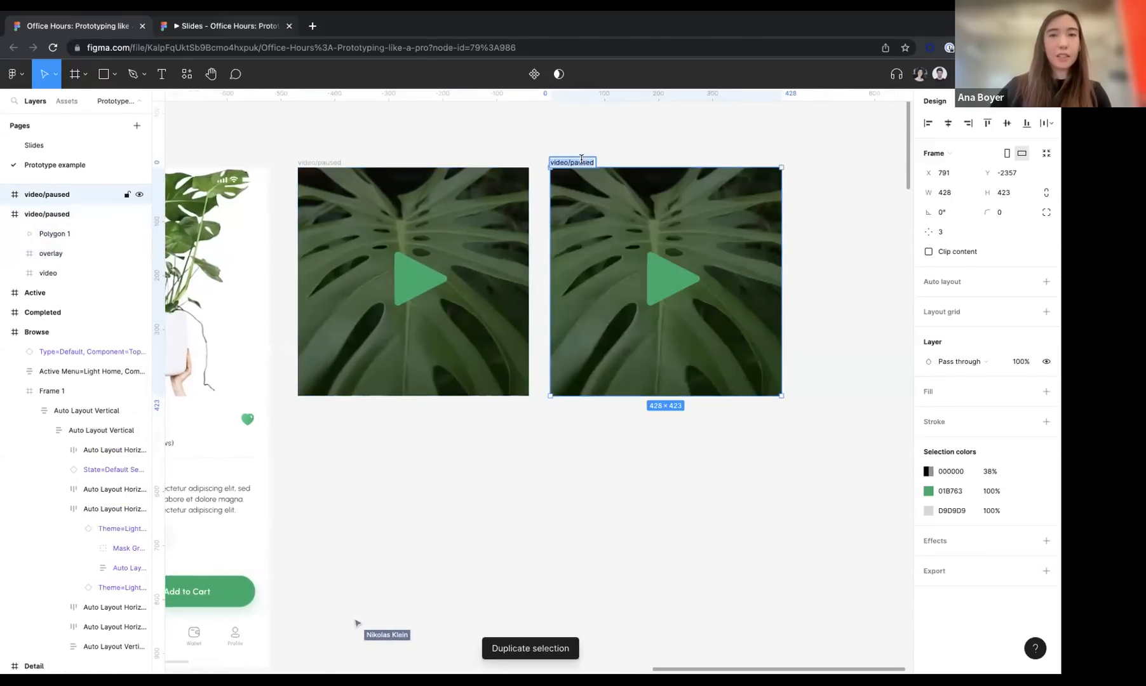
{"action": "left_click", "coordinate": [594, 163]}
{"action": "key", "text": "BackSpace"}
{"action": "key", "text": "BackSpace"}
{"action": "key", "text": "BackSpace"}
{"action": "key", "text": "BackSpace"}
{"action": "key", "text": "BackSpace"}
{"action": "key", "text": "BackSpace"}
{"action": "type", "text": "playing"}
{"action": "left_click", "coordinate": [628, 116]}
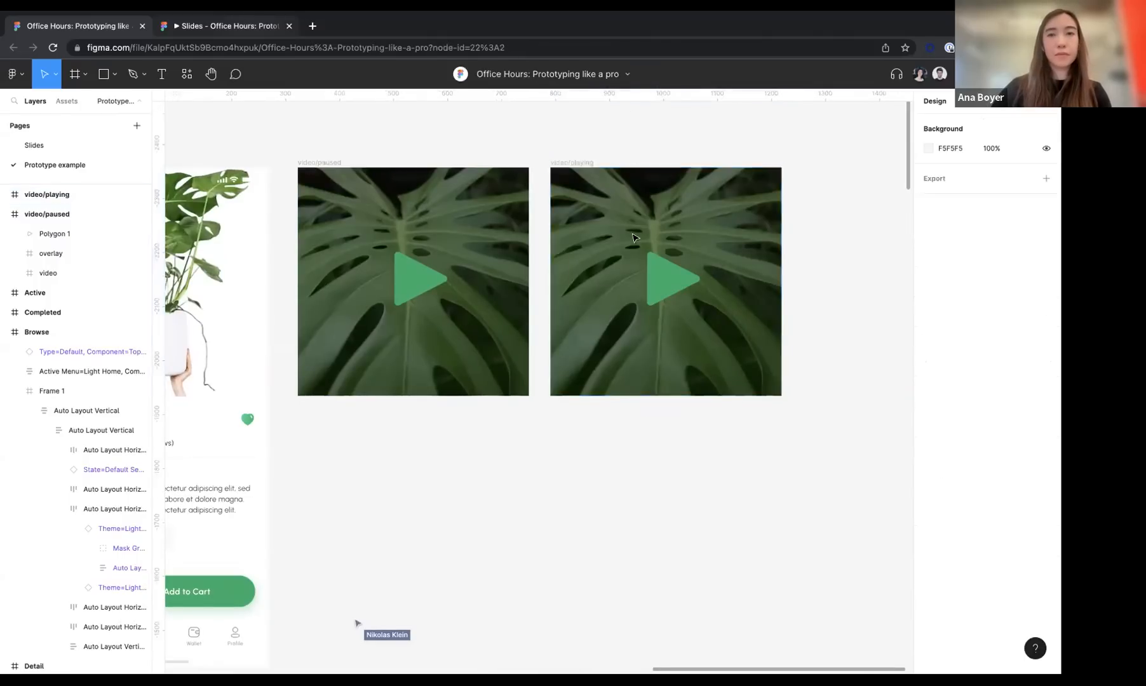
Hide the play triangle and the overlay inside the video/playing frame
{"action": "left_click", "coordinate": [4, 199]}
{"action": "left_click", "coordinate": [4, 195]}
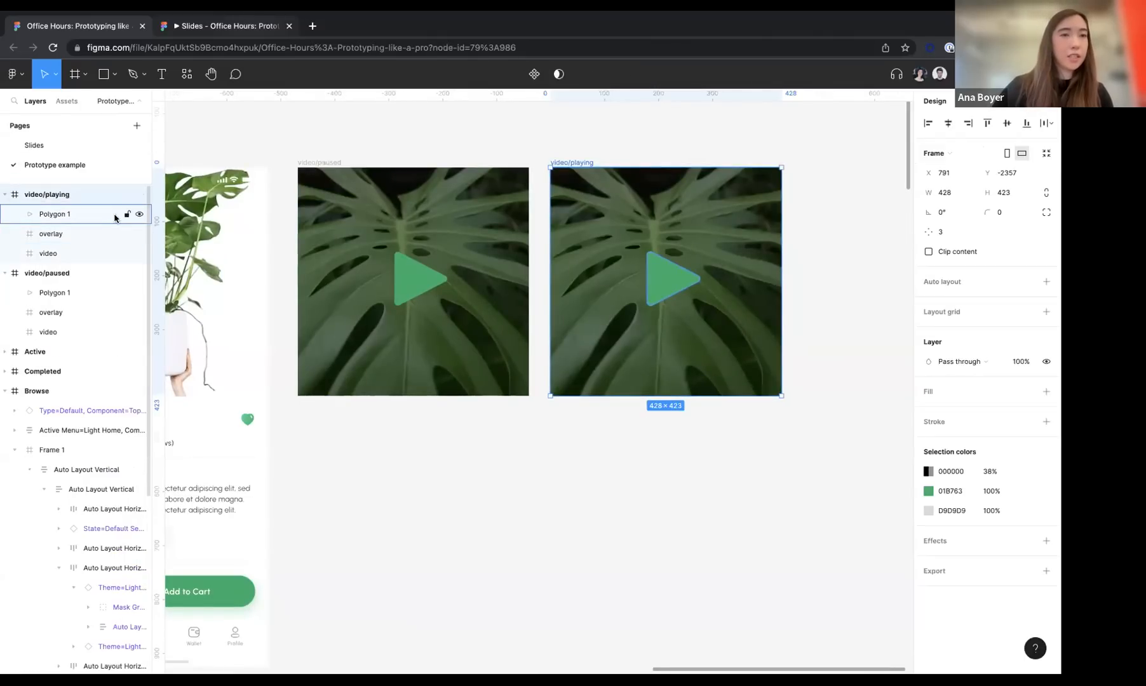
{"action": "left_click", "coordinate": [140, 214]}
{"action": "left_click", "coordinate": [140, 233]}
Examine the prototype and autoplay settings of the video layer inside video/playing
{"action": "left_click", "coordinate": [326, 163]}
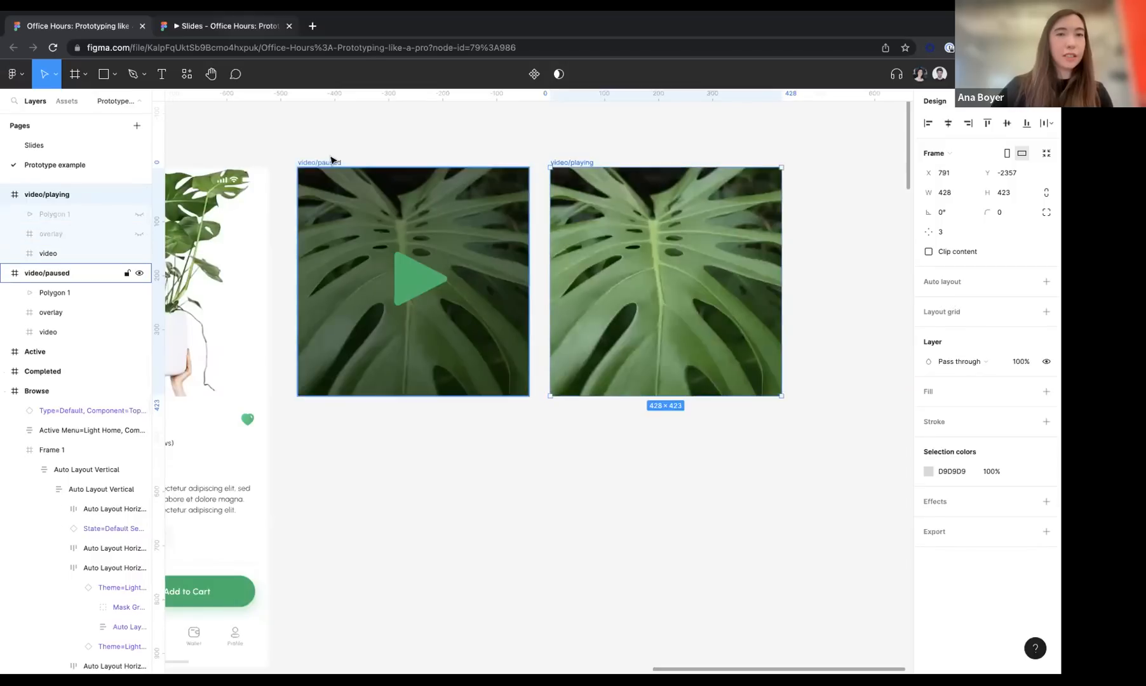
{"action": "left_click", "coordinate": [673, 233]}
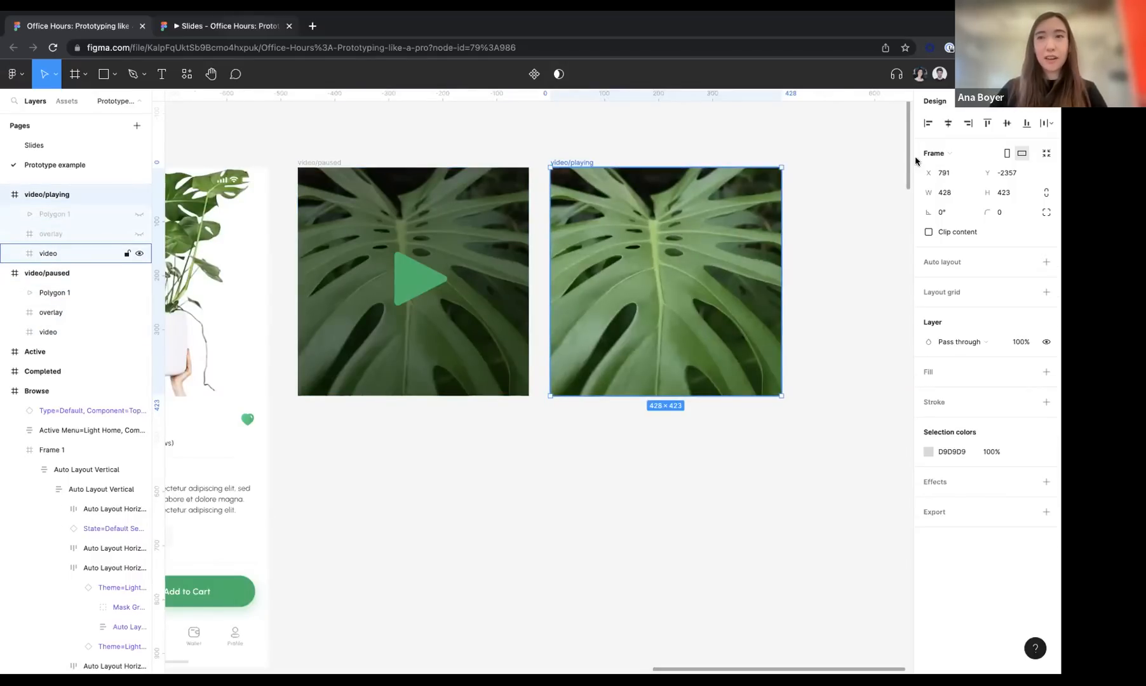
{"action": "left_click", "coordinate": [971, 101]}
{"action": "key", "text": "Return"}
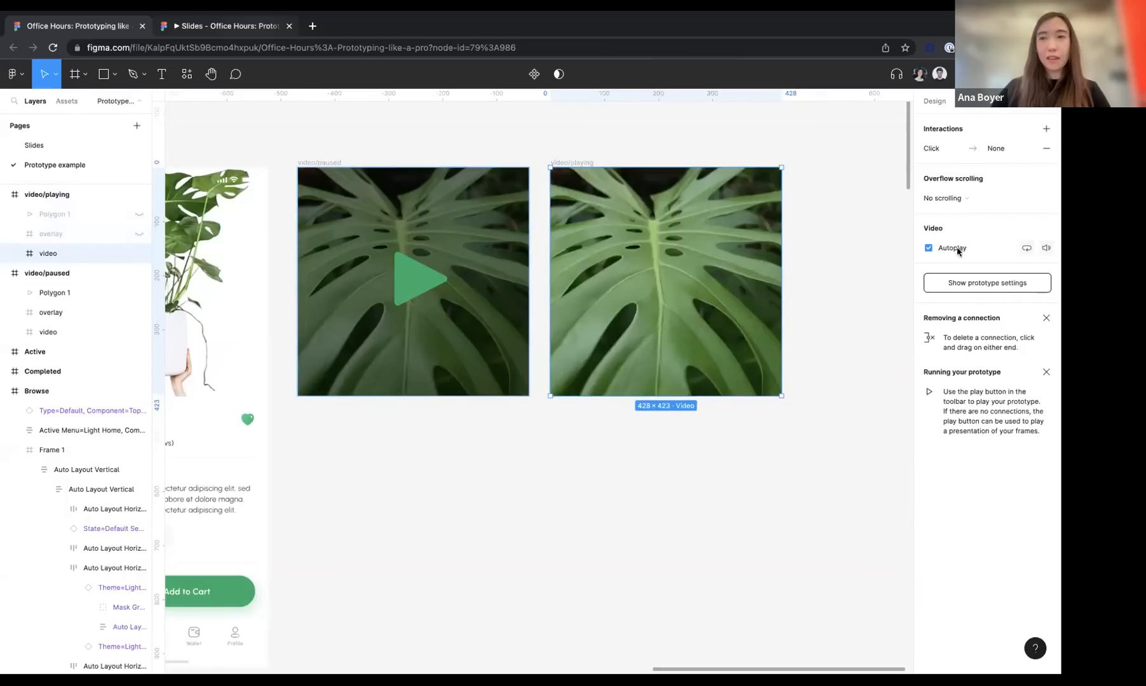
Turn off autoplay for the video layer inside the video/paused frame
{"action": "left_click", "coordinate": [311, 164]}
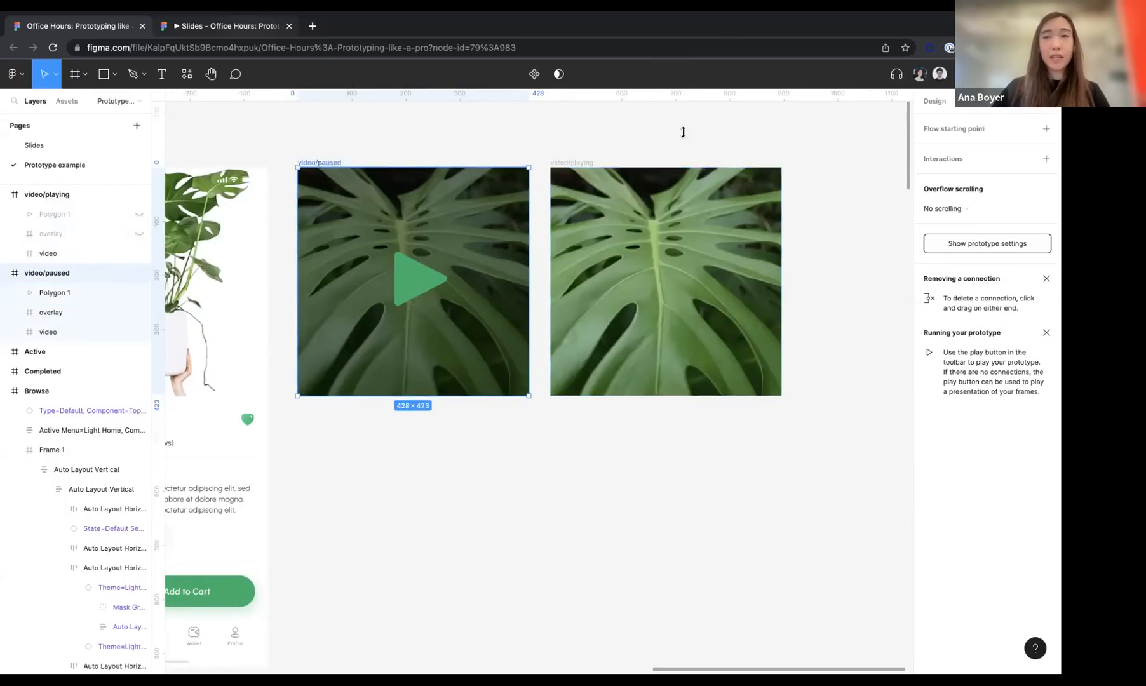
{"action": "left_click", "coordinate": [935, 103]}
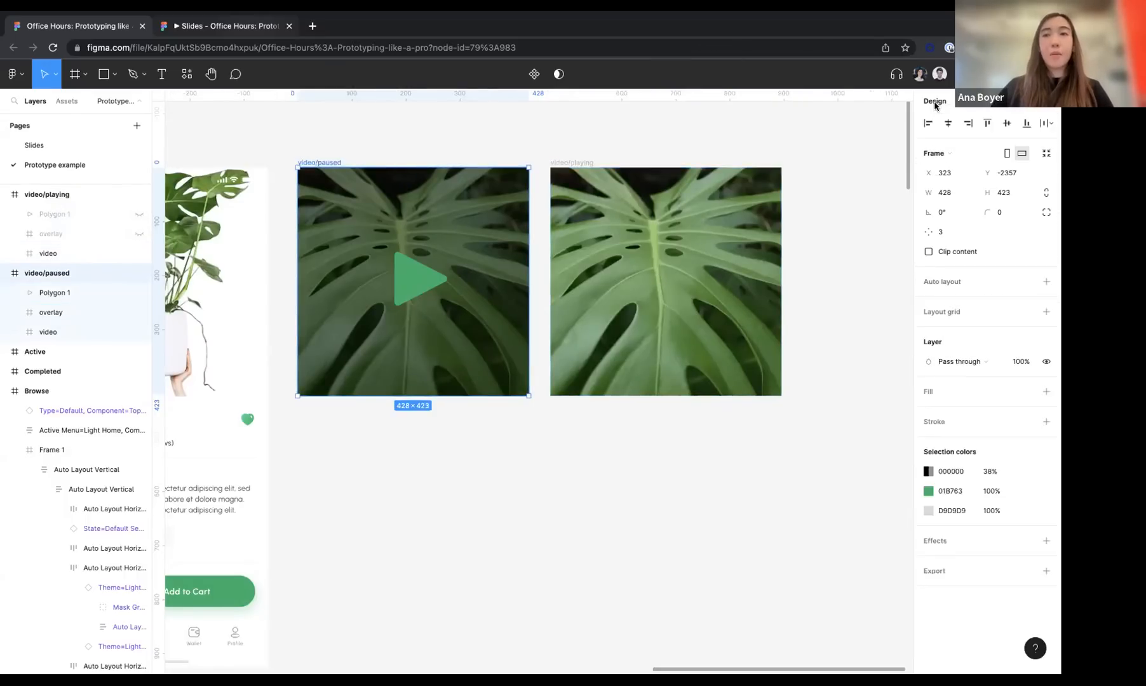
{"action": "left_click", "coordinate": [488, 209]}
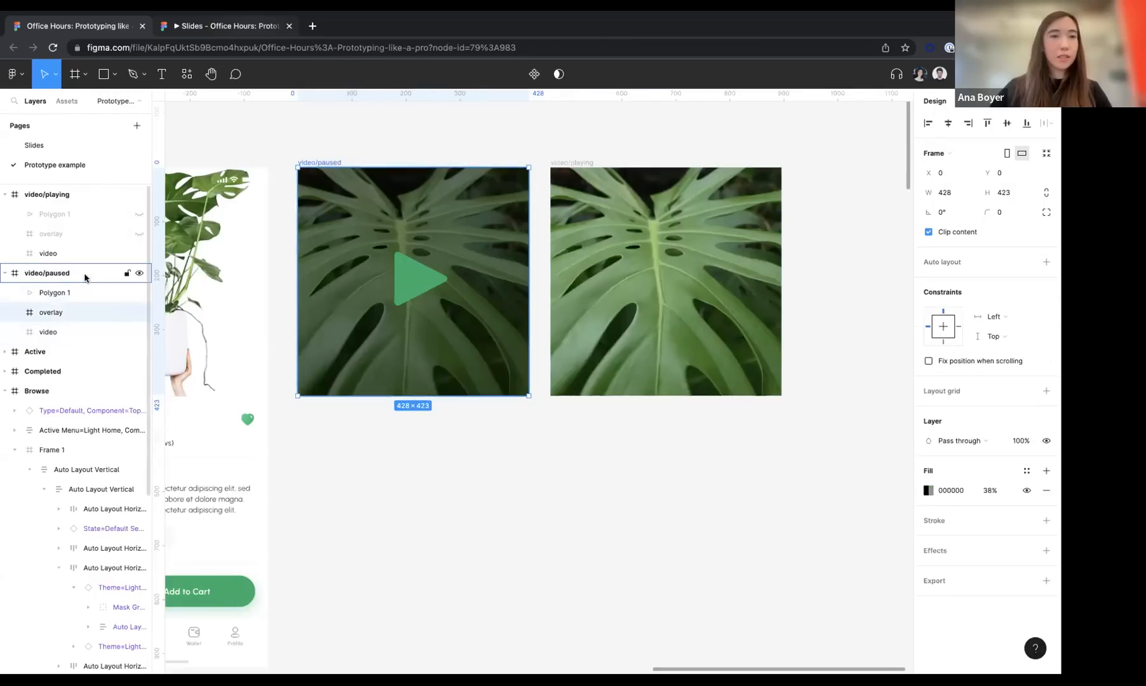
{"action": "left_click", "coordinate": [60, 331]}
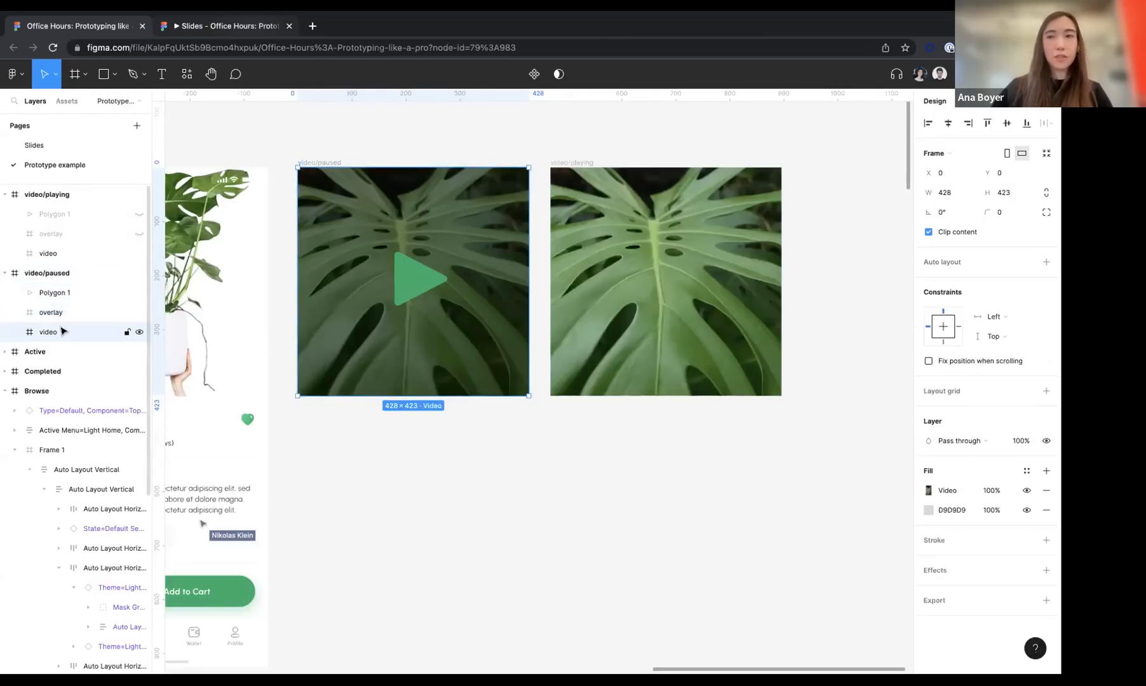
{"action": "left_click", "coordinate": [969, 102]}
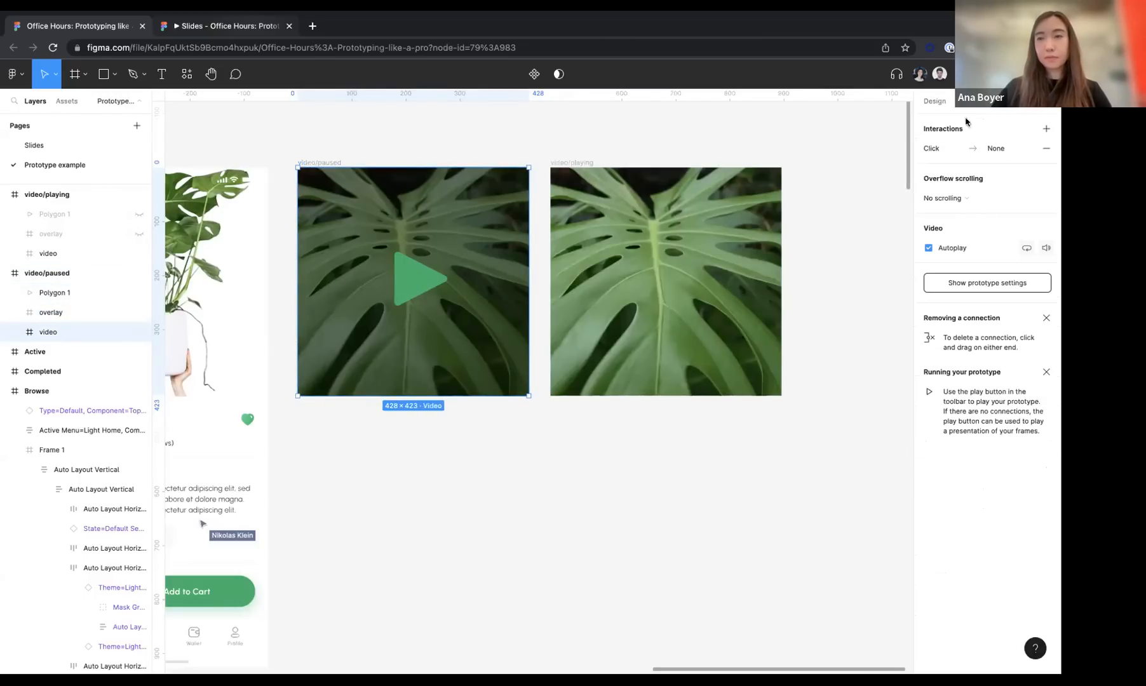
{"action": "left_click", "coordinate": [912, 256]}
Combine the video/paused and video/playing frames into one component set
{"action": "left_click", "coordinate": [318, 163]}
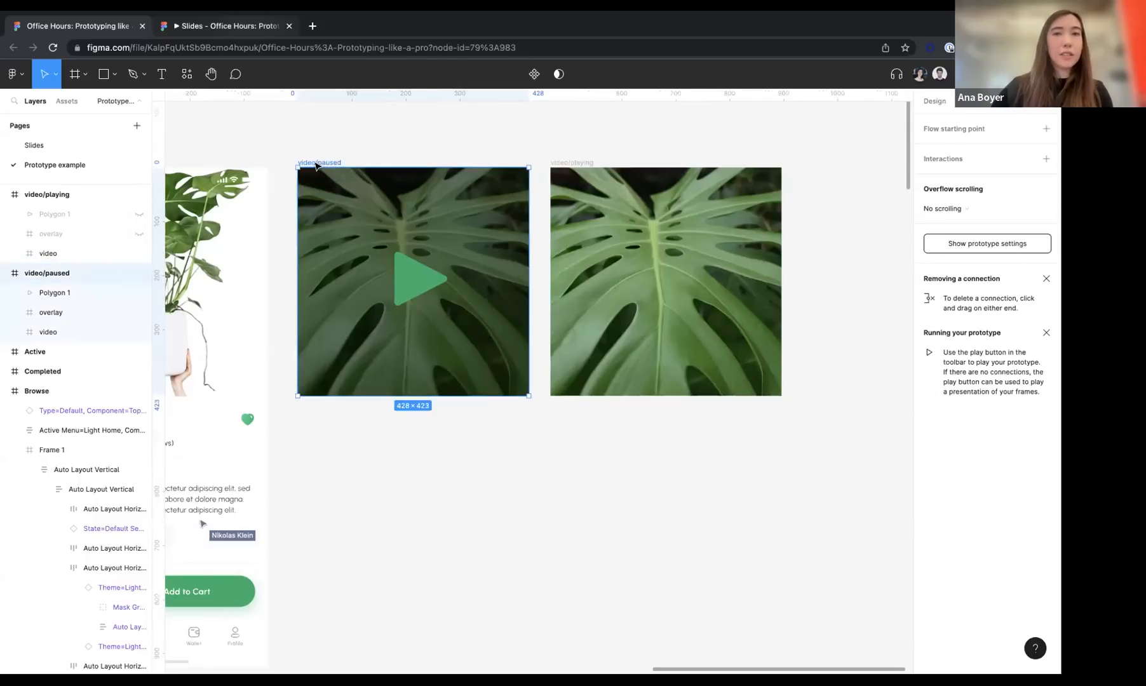
{"action": "left_click", "coordinate": [565, 167], "text": "shift"}
{"action": "left_click", "coordinate": [530, 75]}
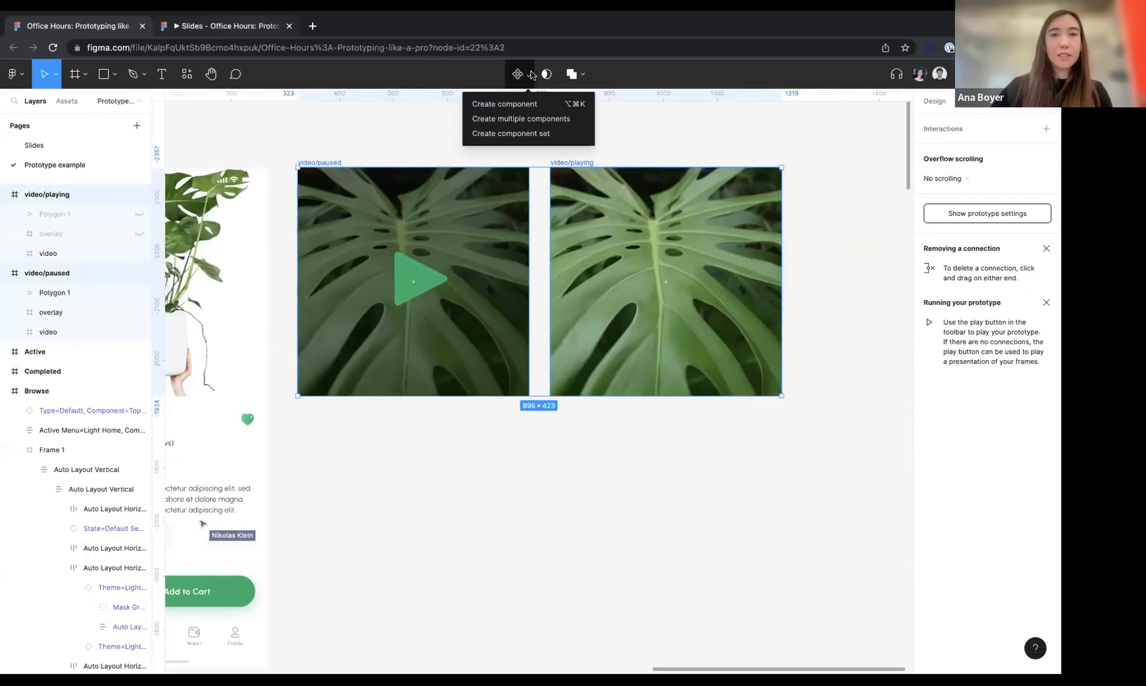
{"action": "left_click", "coordinate": [530, 133]}
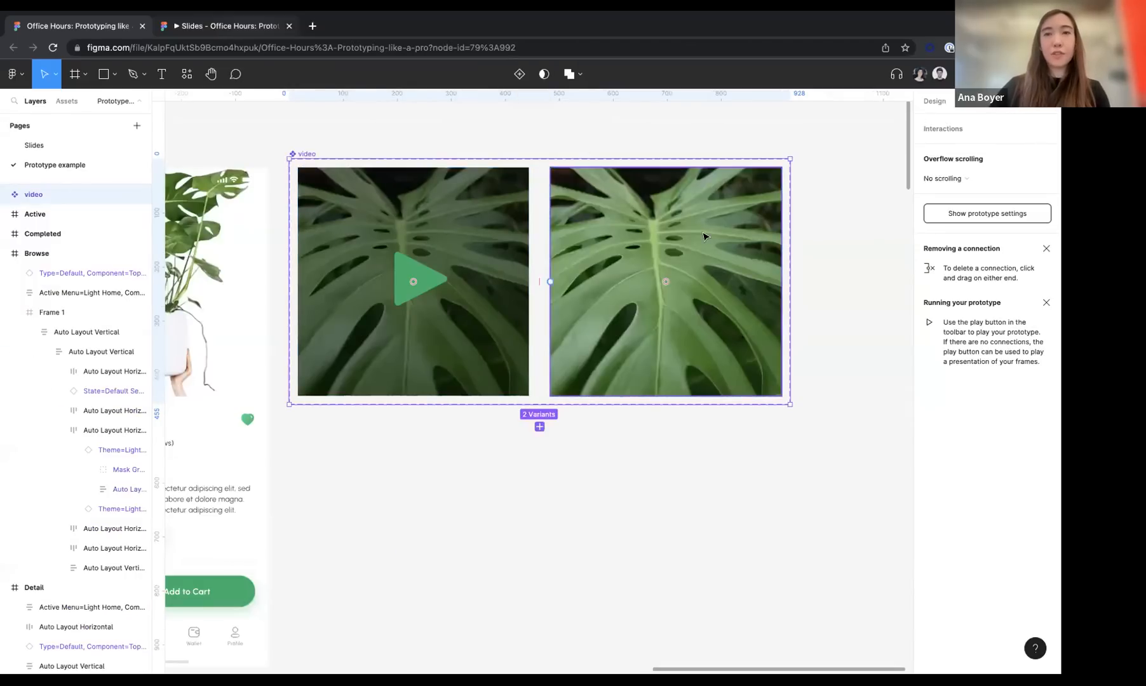
Connect the paused and playing variants to each other in both directions with instant on-click Change to interactions
{"action": "left_click", "coordinate": [528, 281]}
{"action": "left_click_drag", "start_coordinate": [527, 282], "coordinate": [566, 283]}
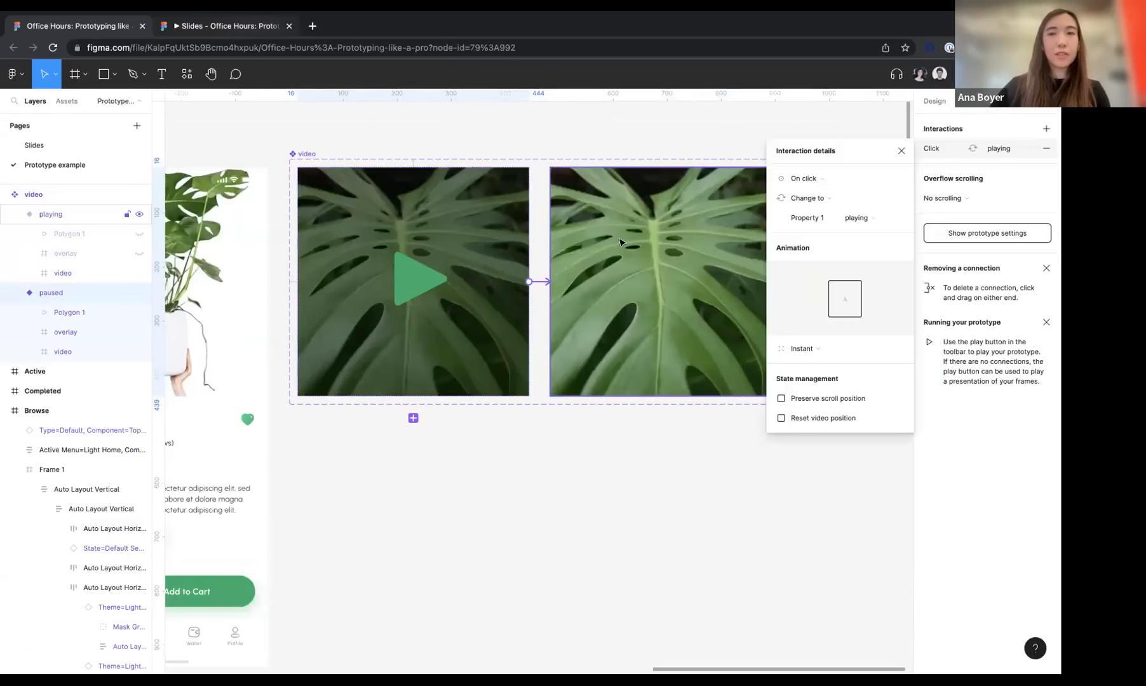
{"action": "left_click", "coordinate": [604, 247]}
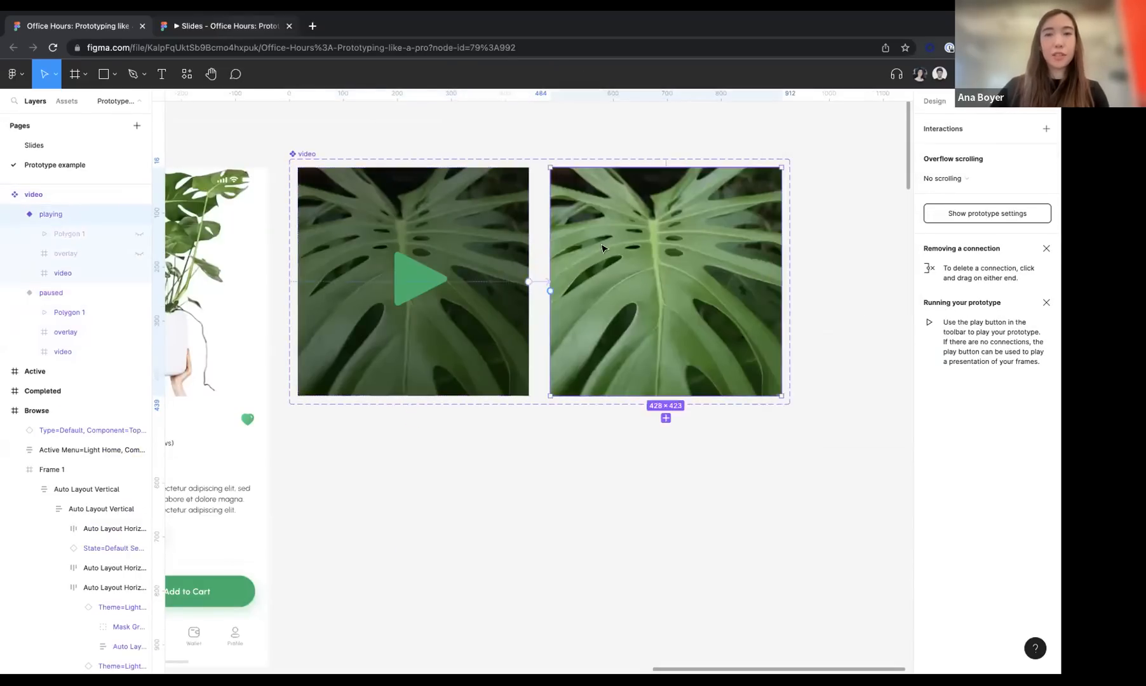
{"action": "left_click_drag", "start_coordinate": [551, 292], "coordinate": [531, 286]}
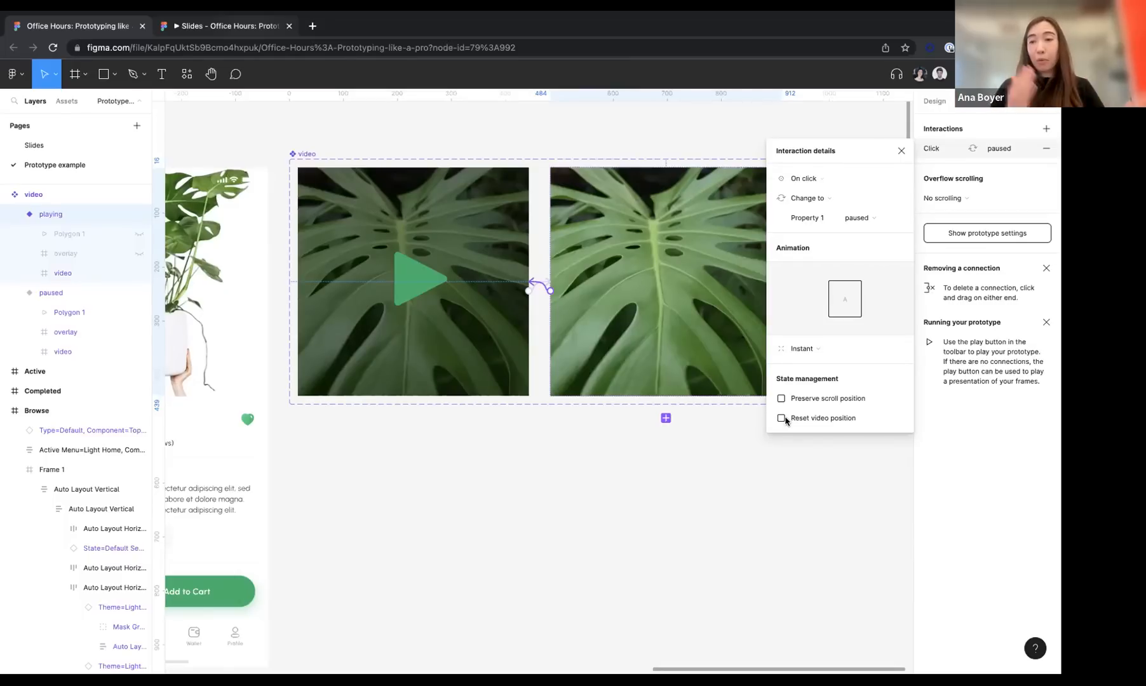
{"action": "left_click", "coordinate": [632, 540]}
Place an instance of the paused video variant over the plant image inside Frame 4 of the Detail screen
{"action": "scroll", "coordinate": [632, 540], "scroll_direction": "down", "scroll_amount": 3}
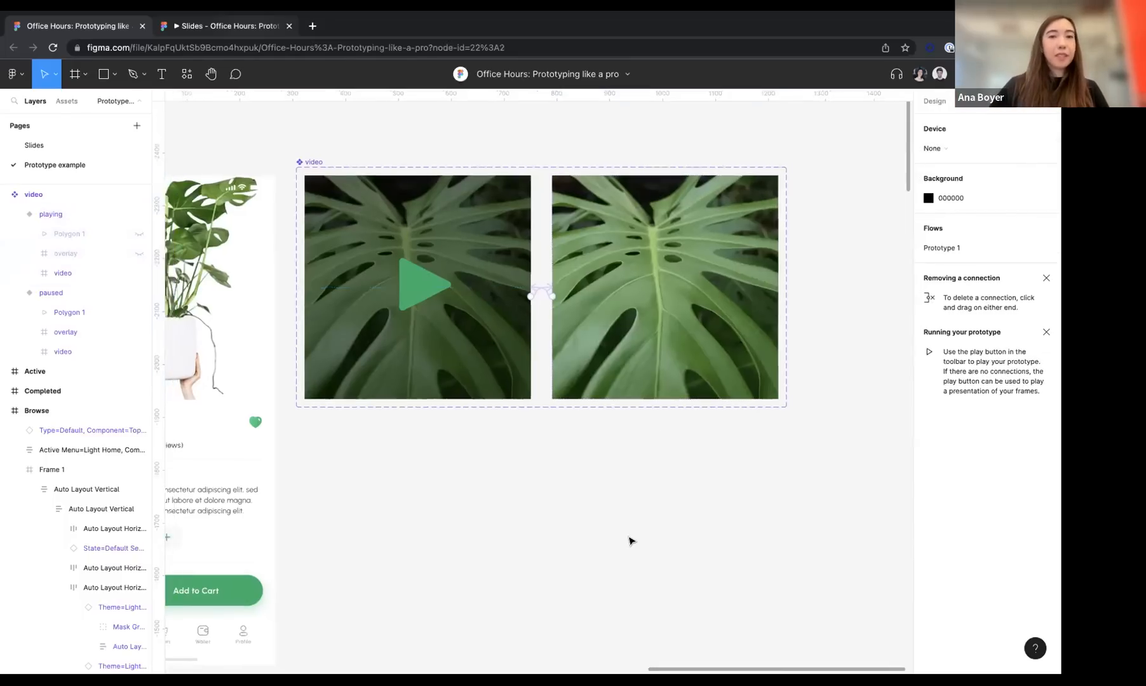
{"action": "scroll", "coordinate": [632, 540], "scroll_direction": "left", "scroll_amount": 3}
{"action": "scroll", "coordinate": [608, 281], "scroll_direction": "up", "scroll_amount": 3}
{"action": "left_click", "coordinate": [622, 286]}
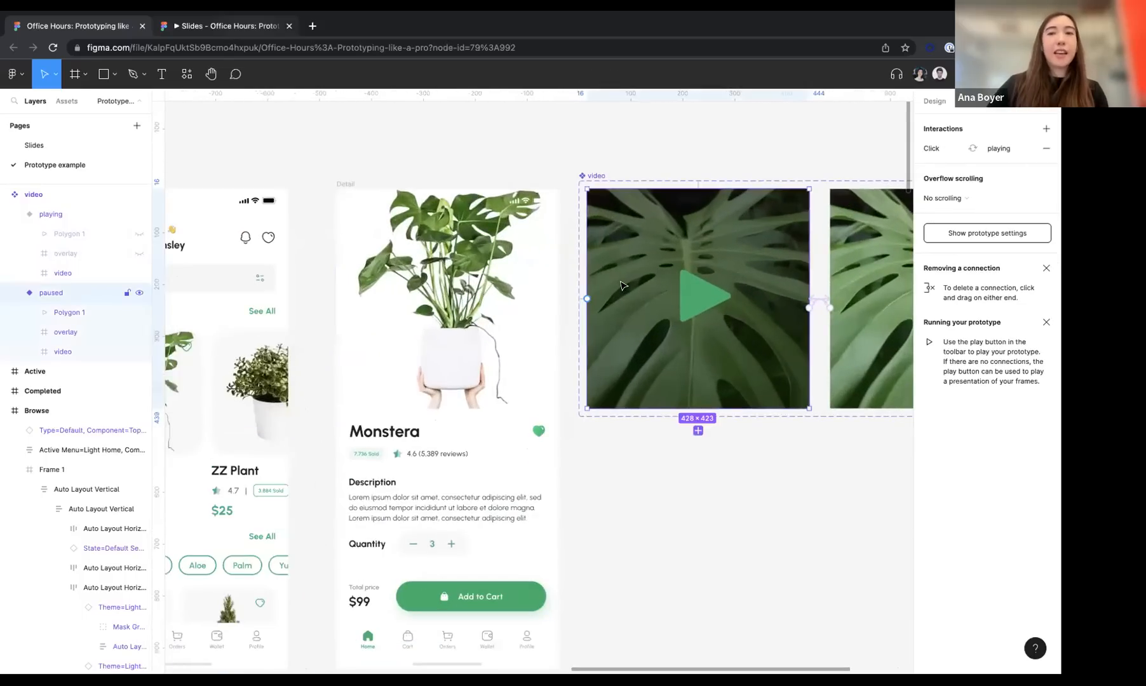
{"action": "left_click_drag", "start_coordinate": [594, 277], "coordinate": [378, 283]}
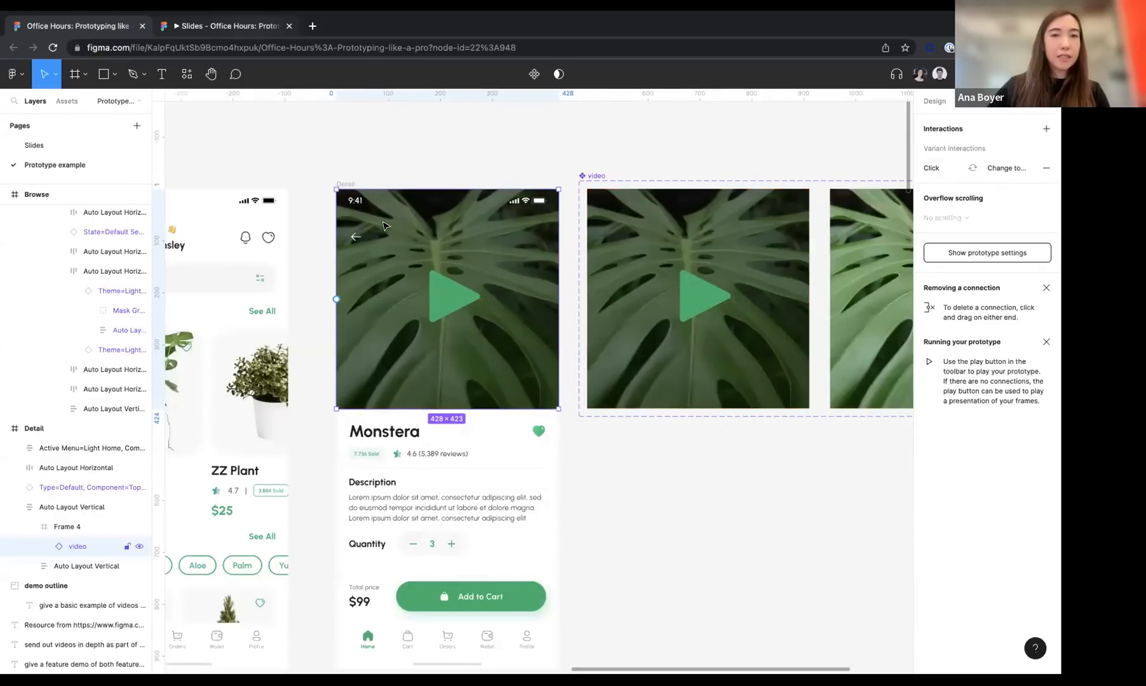
Preview the Detail screen with its video instance in the prototype player and return to the design file
{"action": "scroll", "coordinate": [399, 104], "scroll_direction": "down", "scroll_amount": 4}
{"action": "left_click", "coordinate": [375, 146]}
{"action": "left_click", "coordinate": [1008, 74]}
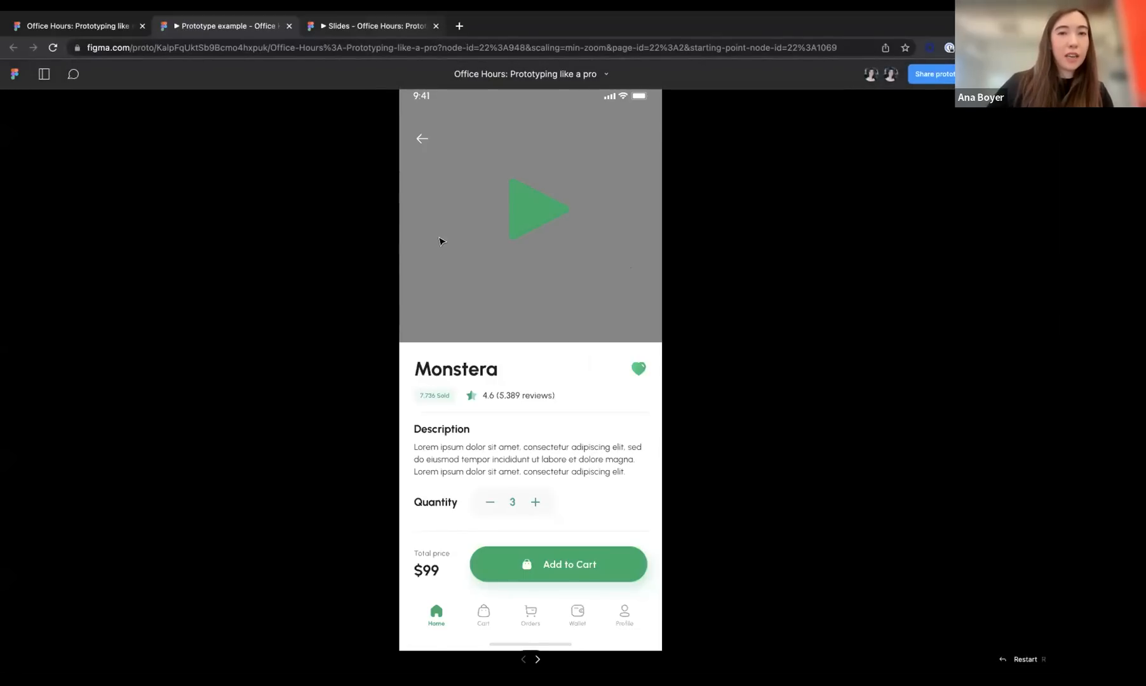
{"action": "key", "text": "ctrl+shift+Tab"}
Replace Frame 4 in the Detail screen's Auto Layout Vertical with an instance of the paused video variant, placed above the product details
{"action": "double_click", "coordinate": [387, 274]}
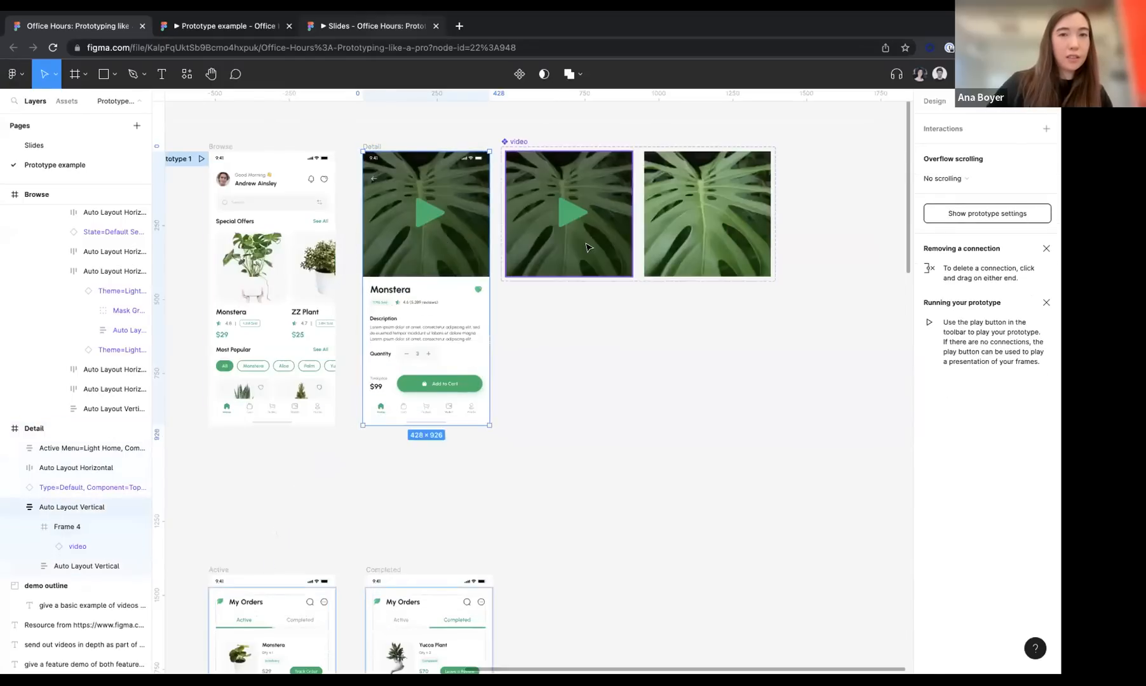
{"action": "left_click", "coordinate": [543, 243]}
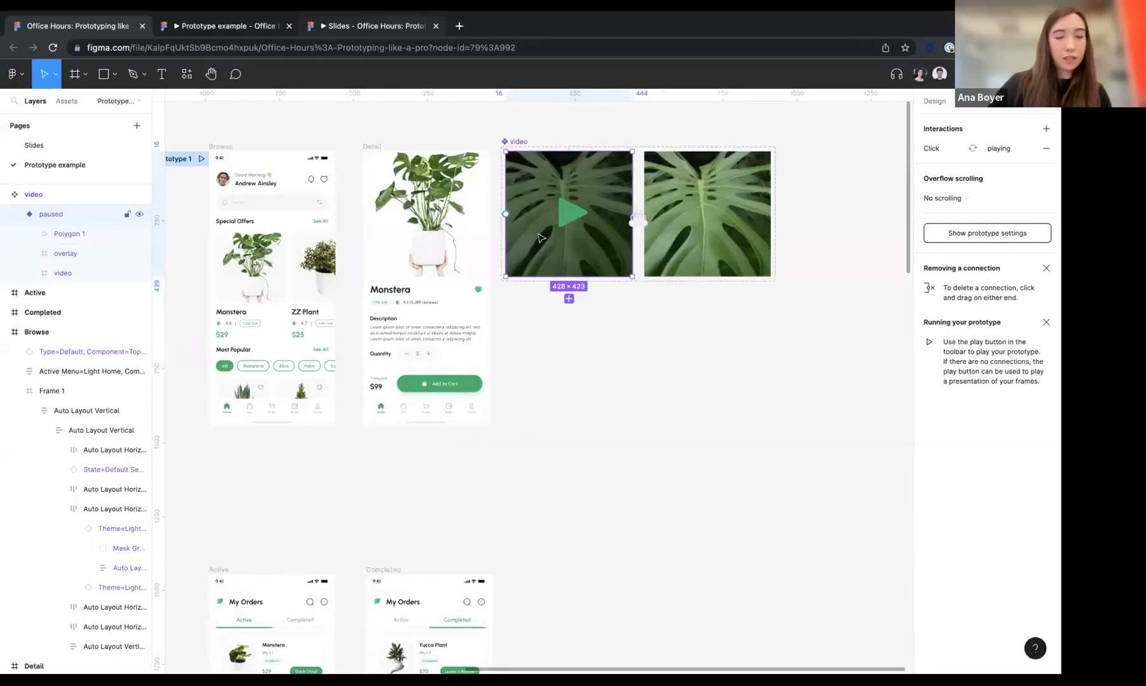
{"action": "left_click_drag", "start_coordinate": [539, 237], "coordinate": [564, 422]}
{"action": "key", "text": "Delete"}
{"action": "left_click", "coordinate": [412, 230]}
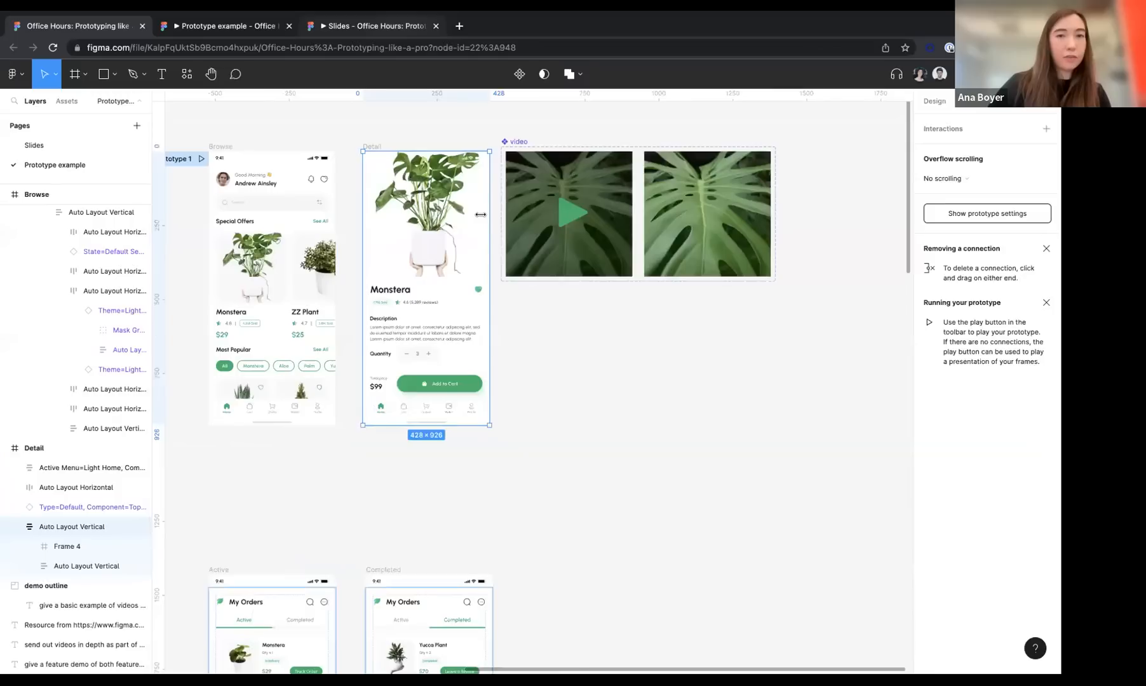
{"action": "key", "text": "ctrl+v"}
{"action": "key", "text": "Up"}
{"action": "left_click", "coordinate": [428, 364]}
{"action": "key", "text": "Delete"}
Preview the Detail screen, test playing and pausing the plant video, and return to the design file
{"action": "left_click", "coordinate": [372, 145]}
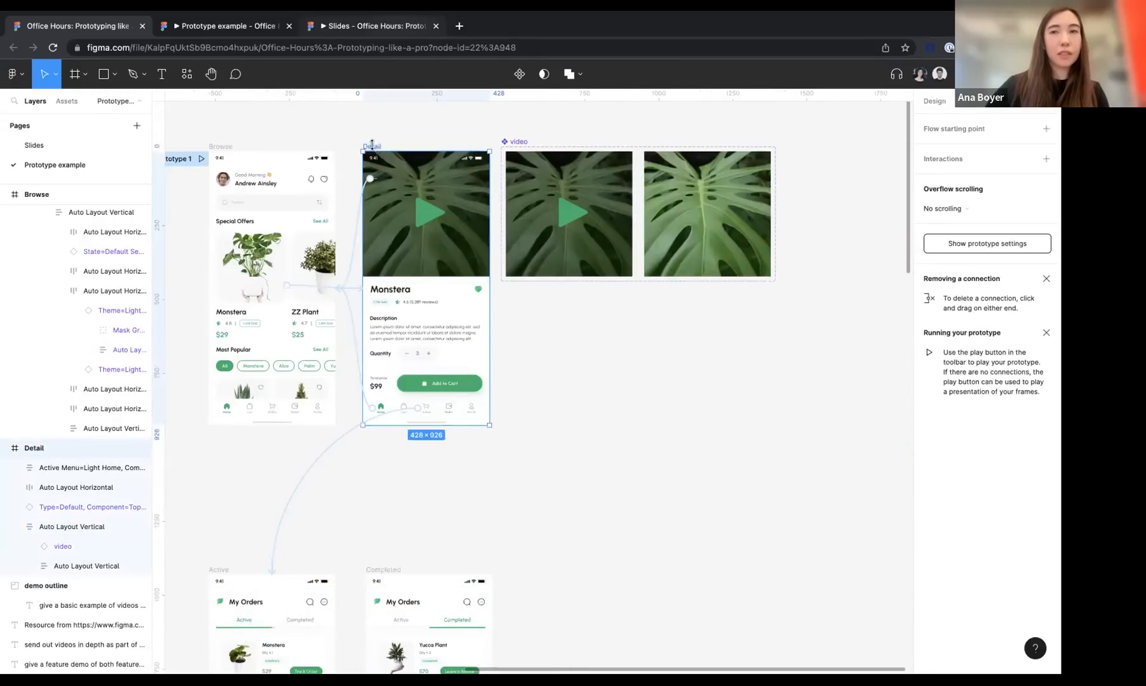
{"action": "key", "text": "ctrl+alt+Return"}
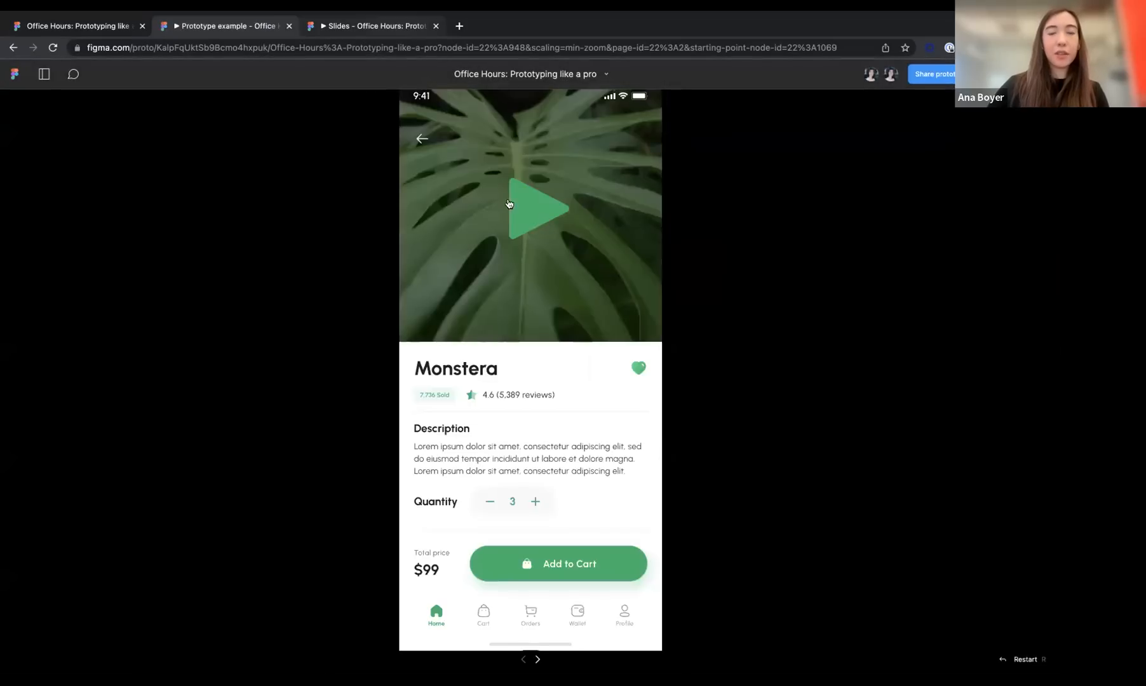
{"action": "left_click", "coordinate": [526, 210]}
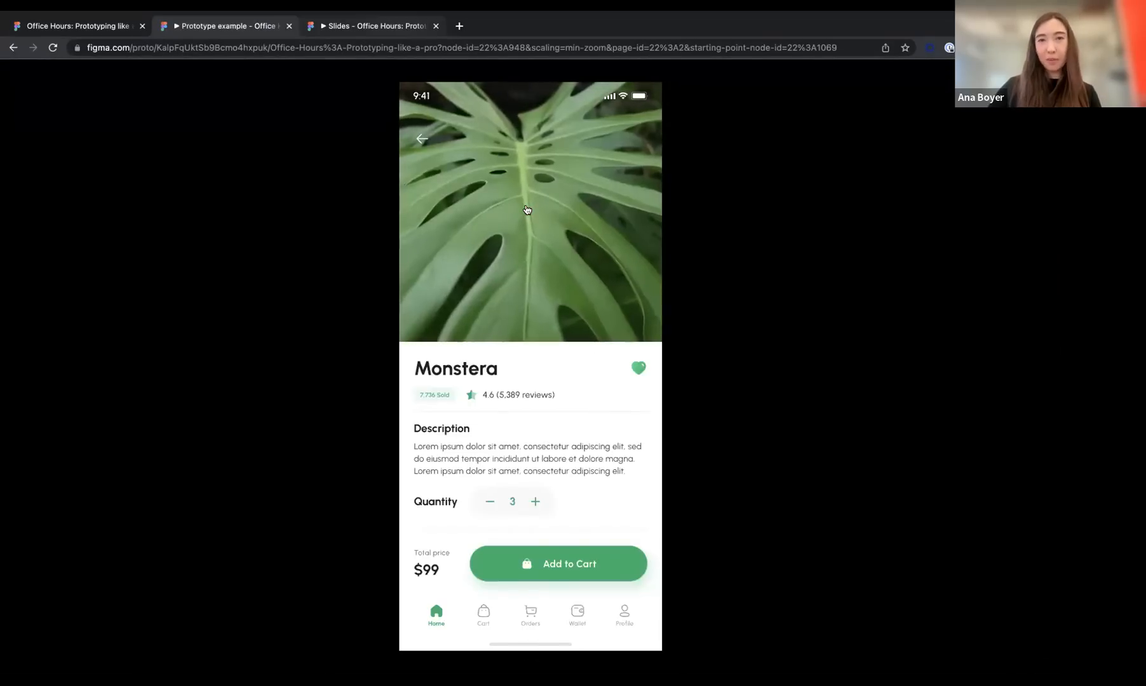
{"action": "left_click", "coordinate": [526, 210]}
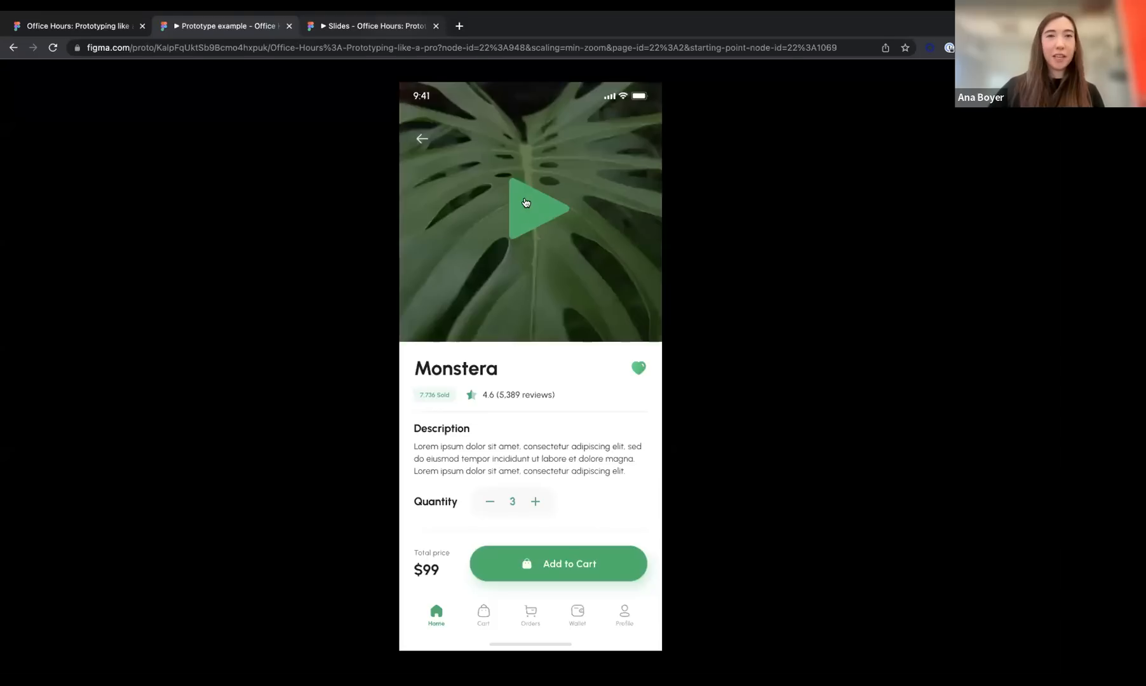
{"action": "left_click", "coordinate": [111, 45]}
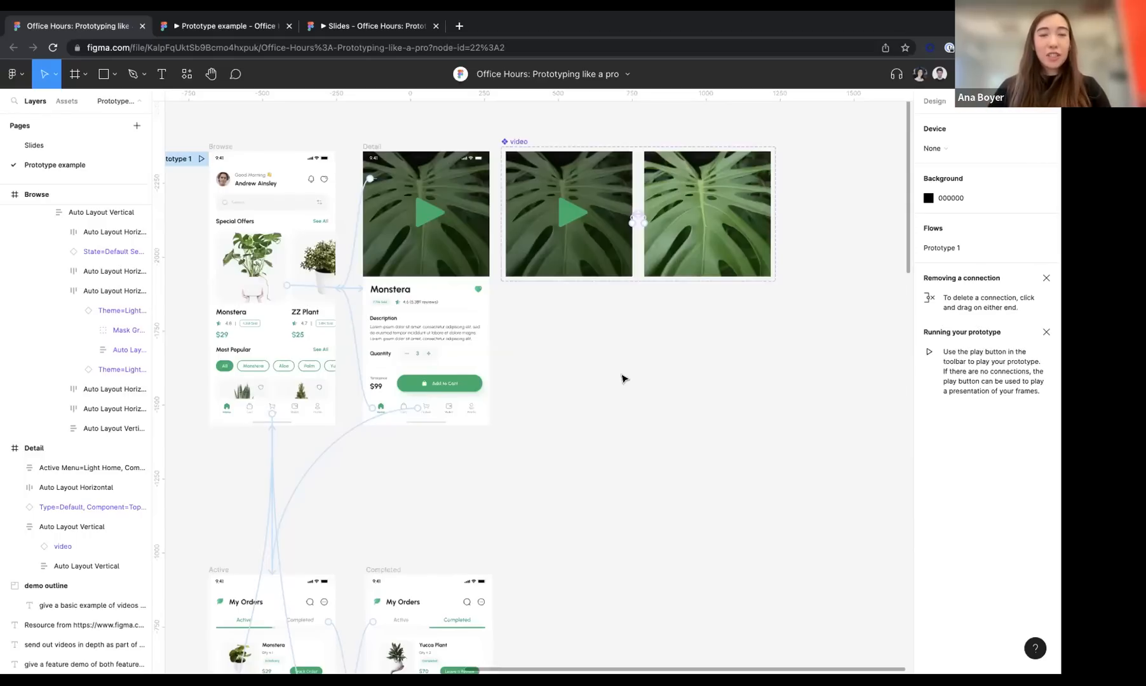
Switch to the Slides presentation, show it full screen at fit zoom and advance to the Sections slide
{"action": "key", "text": "ctrl+Tab"}
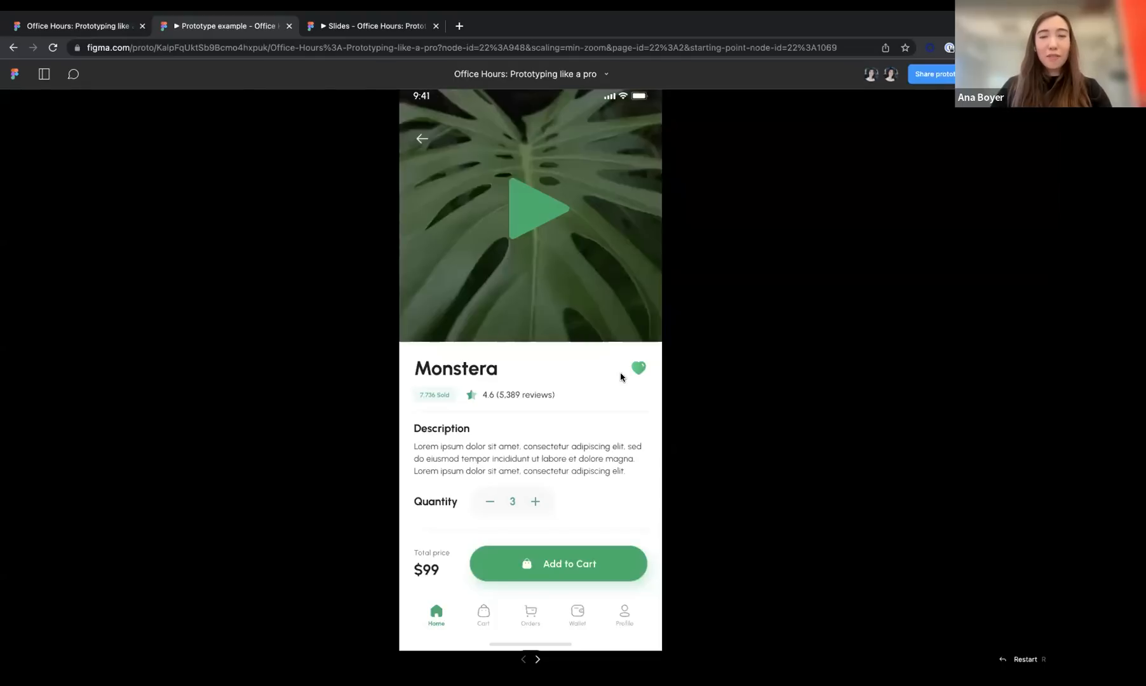
{"action": "key", "text": "ctrl+Tab"}
{"action": "key", "text": "f"}
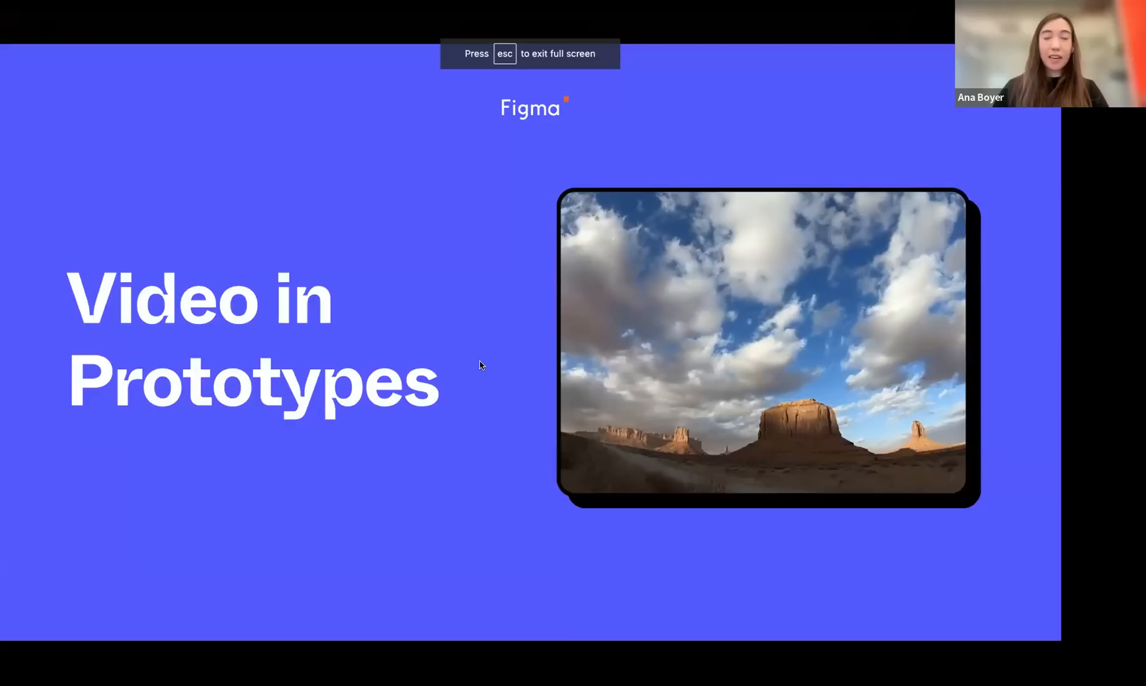
{"action": "key", "text": "shift+0"}
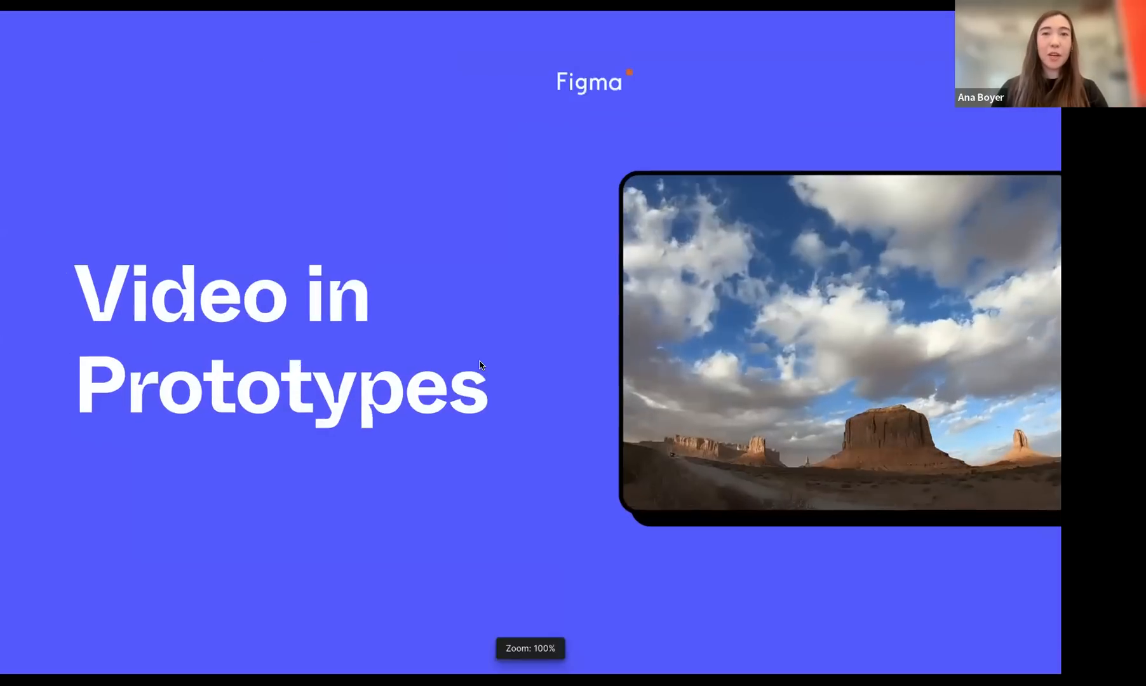
{"action": "key", "text": "shift+1"}
{"action": "key", "text": "Right"}
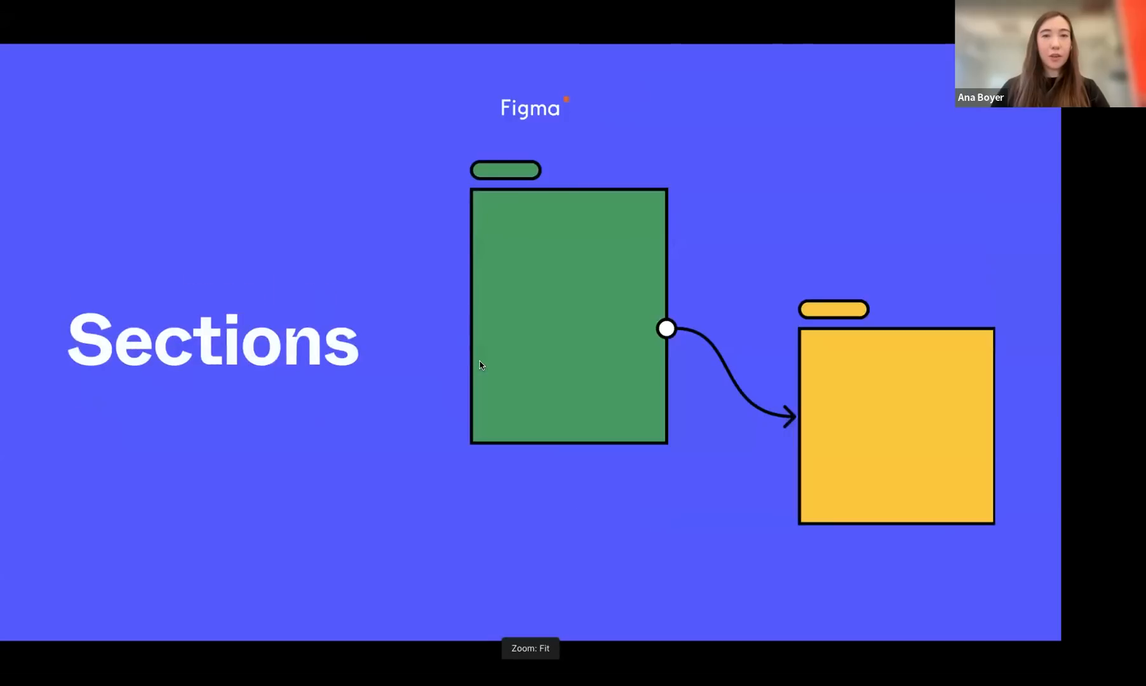
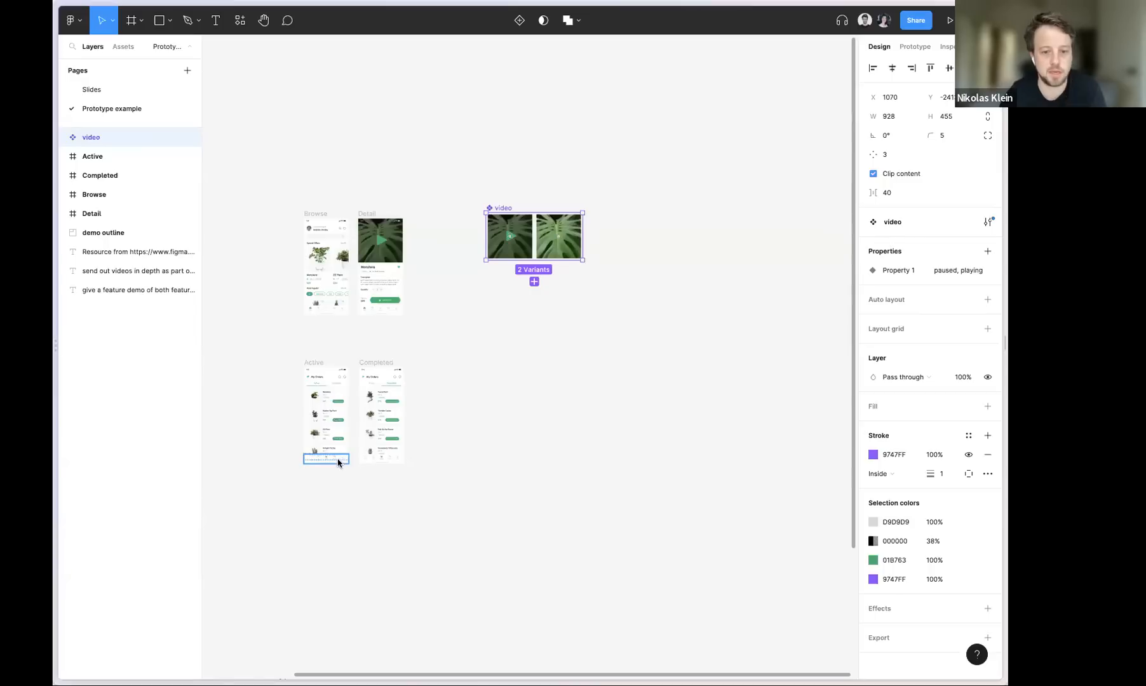
Move the Active and Completed frames together up to Y -1270, closer beneath the Browse and Detail frames
{"action": "left_click", "coordinate": [318, 364]}
{"action": "left_click", "coordinate": [376, 362], "text": "shift"}
{"action": "left_click_drag", "start_coordinate": [356, 395], "coordinate": [356, 359]}
{"action": "scroll", "coordinate": [422, 391], "scroll_direction": "up", "scroll_amount": 5}
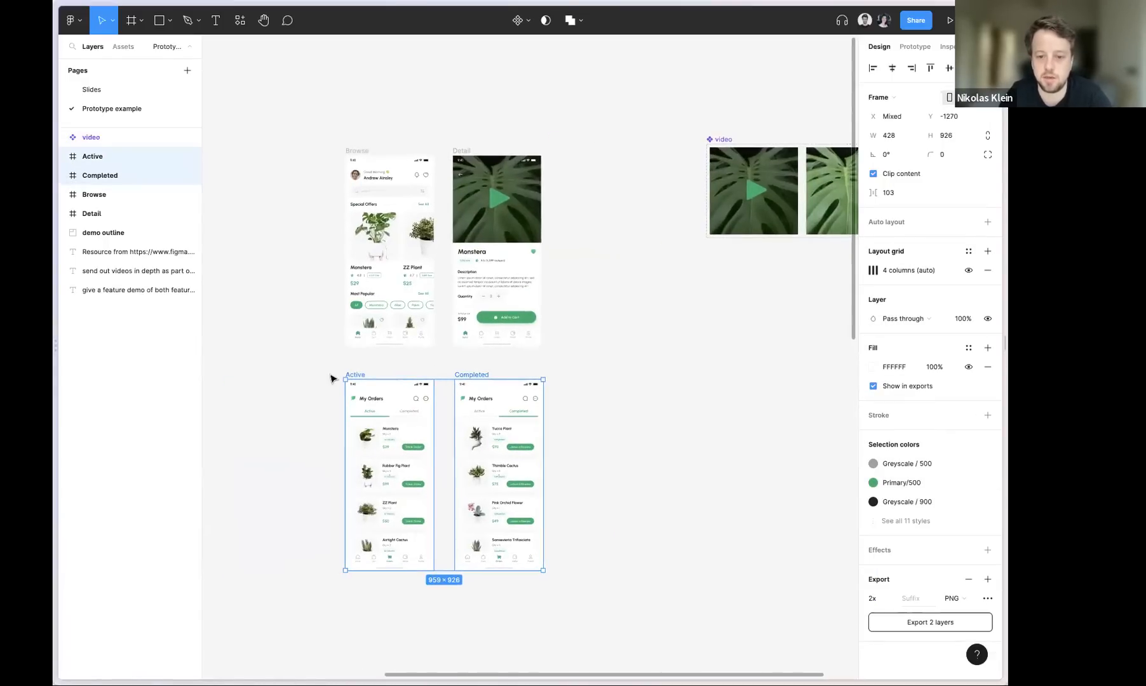
Show the prototype connections and examine the interaction that leads from Browse's special offers to the Detail screen
{"action": "left_click", "coordinate": [300, 230]}
{"action": "left_click", "coordinate": [357, 152]}
{"action": "left_click", "coordinate": [423, 135]}
{"action": "key", "text": "shift+e"}
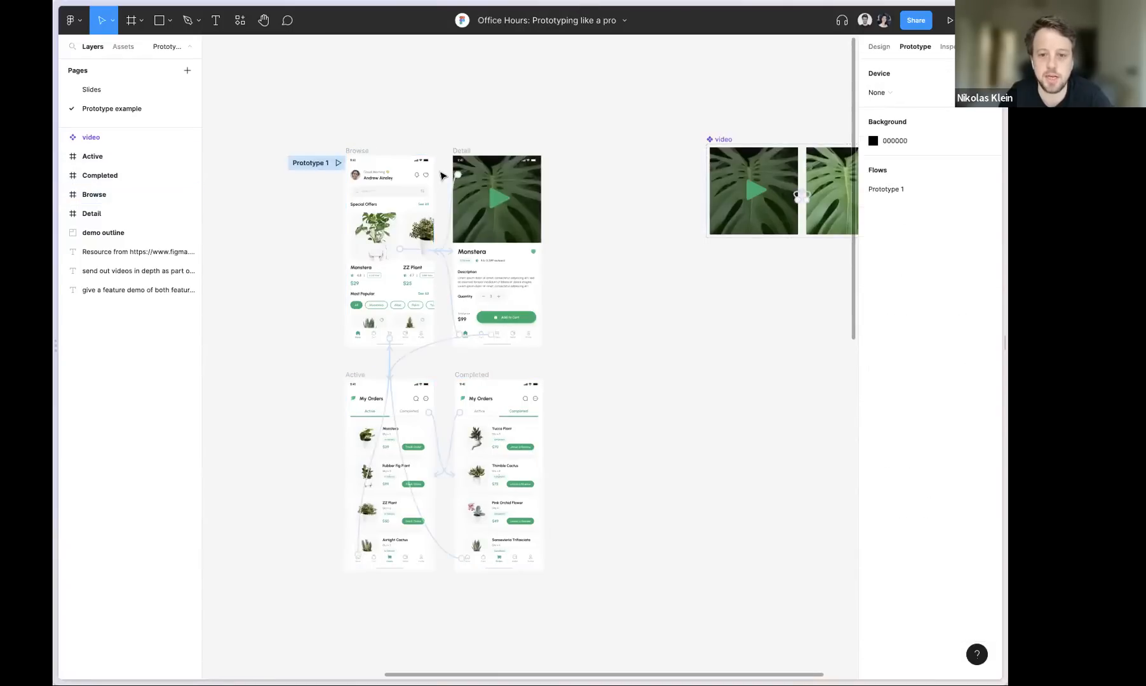
{"action": "left_click", "coordinate": [417, 252]}
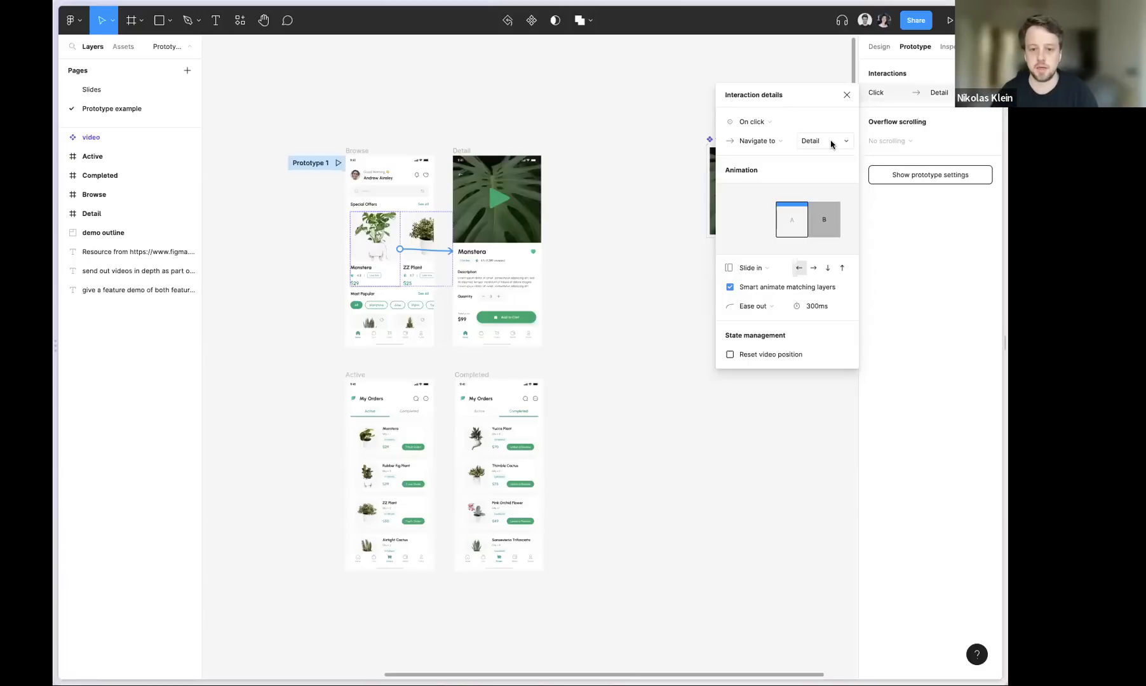
{"action": "left_click", "coordinate": [413, 137]}
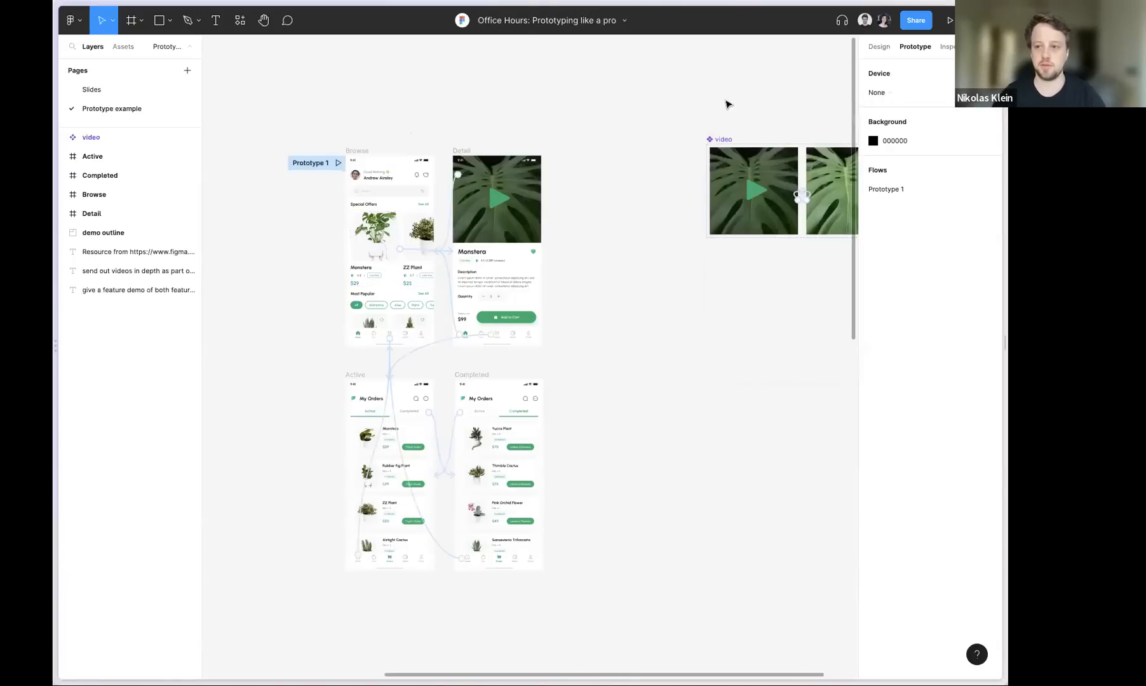
Preview the prototype and test going from Browse to the Monstera detail, back to Browse, and into the detail again
{"action": "scroll", "coordinate": [539, 183], "scroll_direction": "right", "scroll_amount": 2}
{"action": "scroll", "coordinate": [538, 183], "scroll_direction": "right", "scroll_amount": 2}
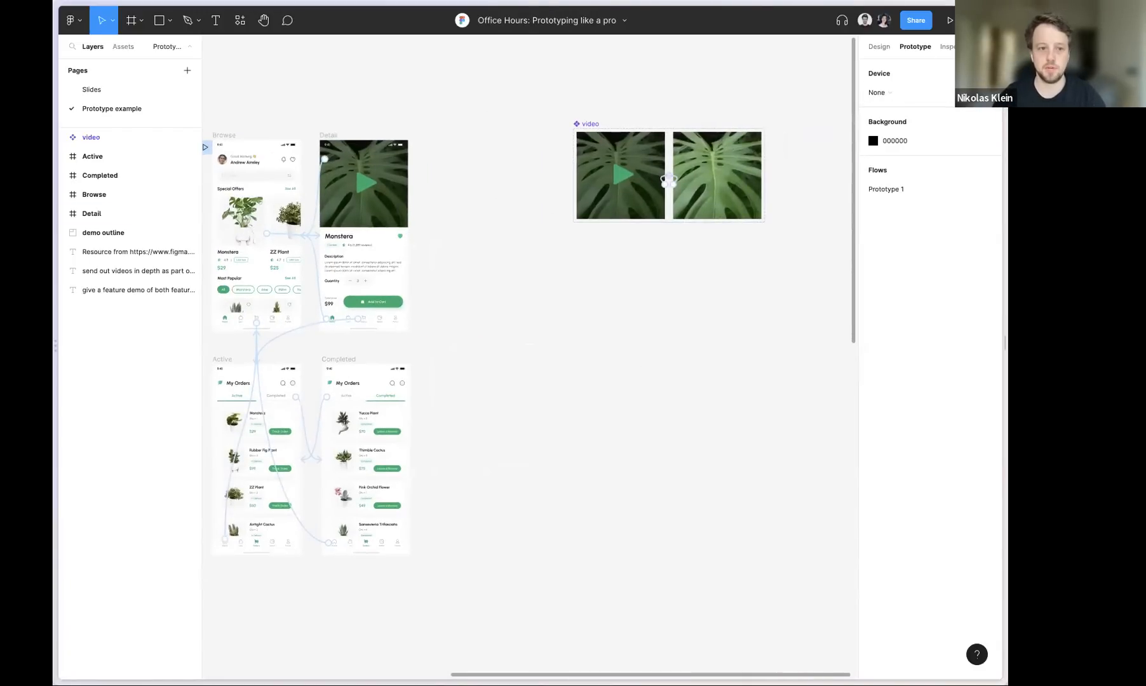
{"action": "left_click", "coordinate": [950, 20]}
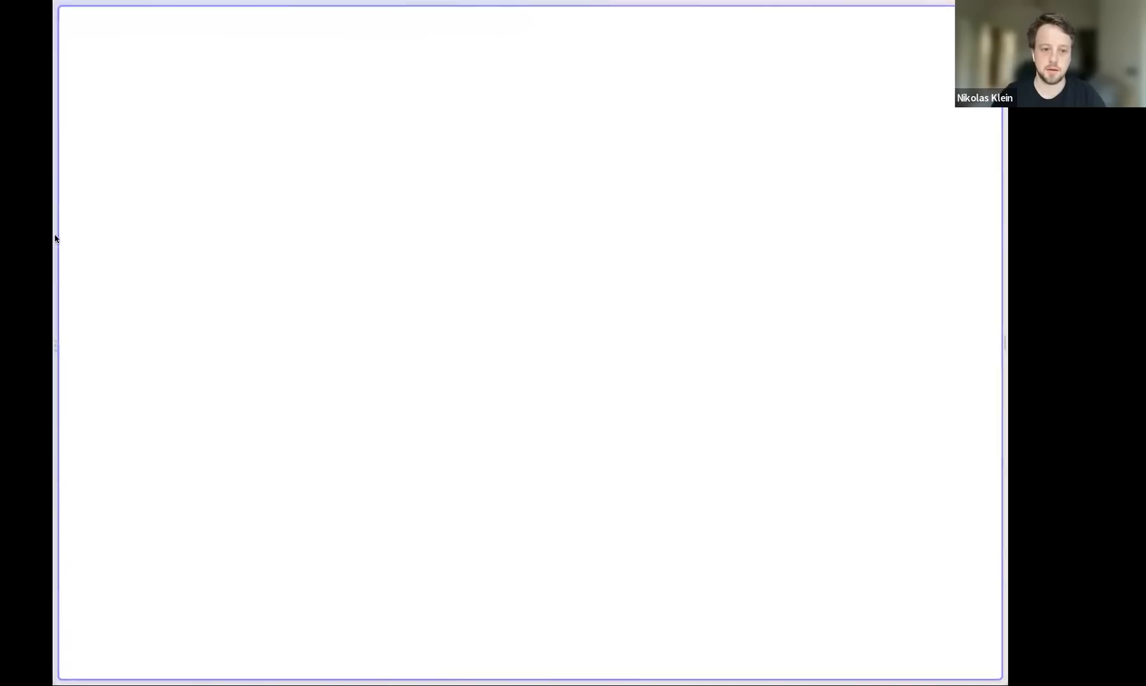
{"action": "mouse_move", "coordinate": [54, 233]}
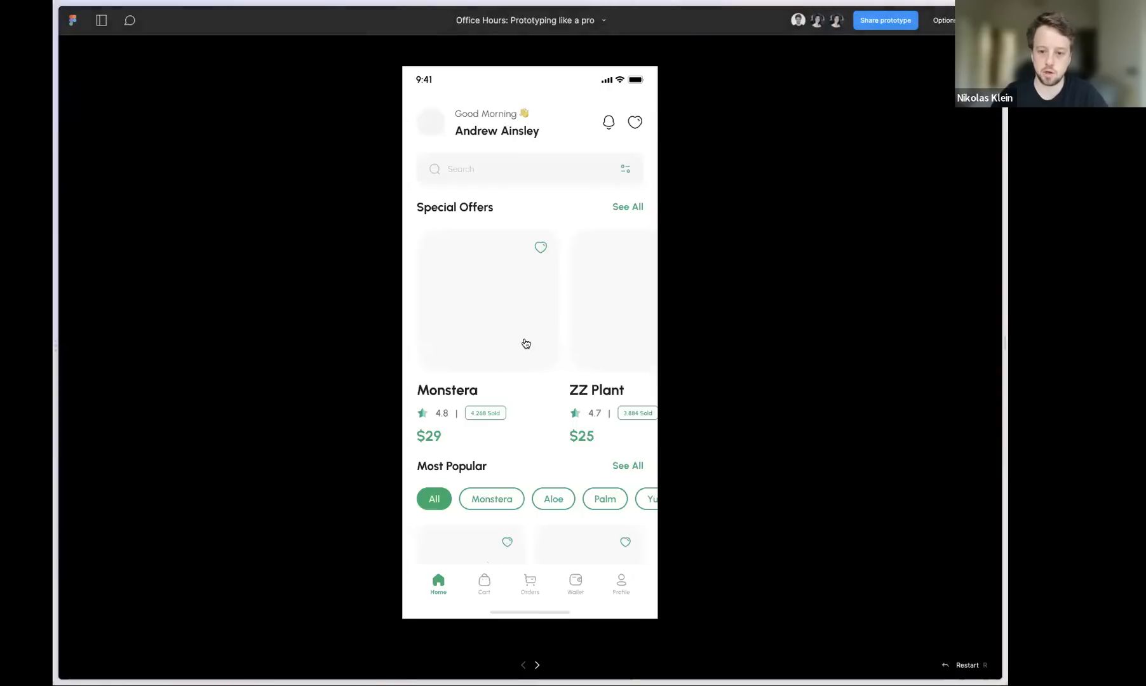
{"action": "left_click", "coordinate": [501, 351]}
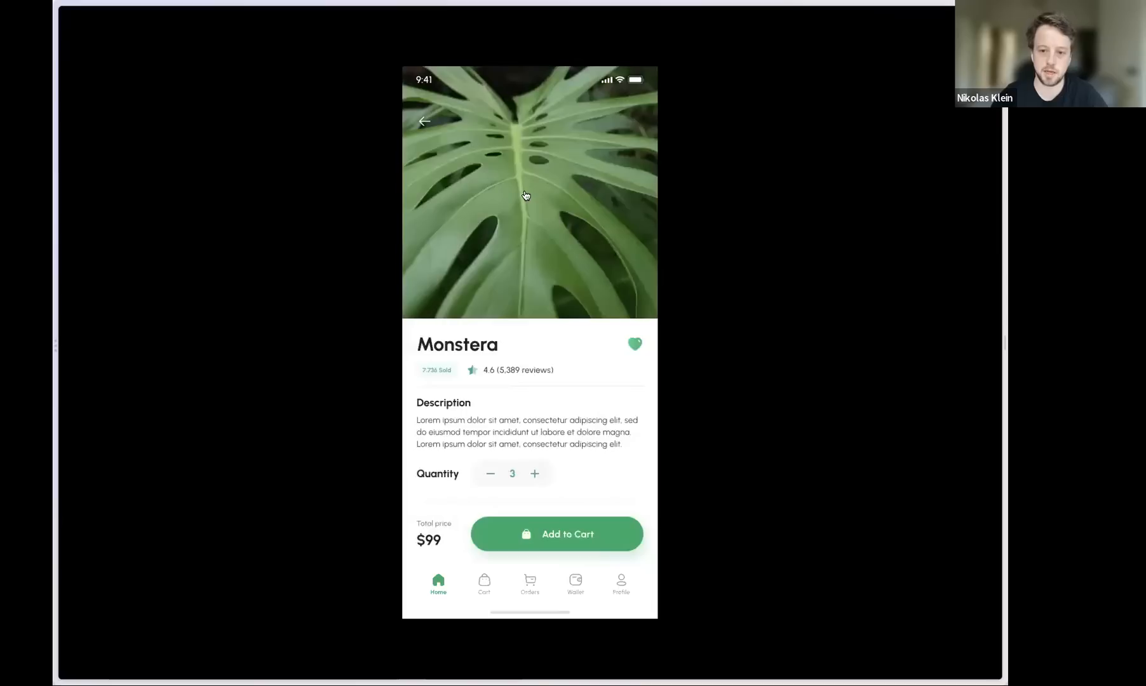
{"action": "left_click", "coordinate": [425, 122]}
{"action": "left_click", "coordinate": [513, 337]}
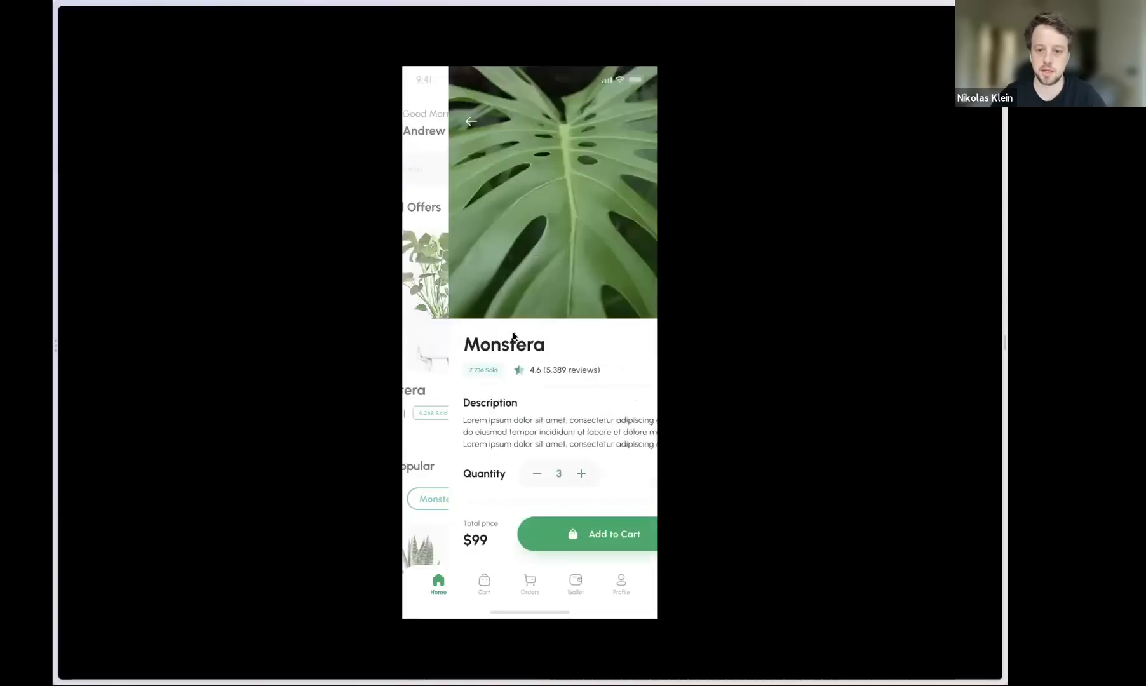
Test the Orders navigation, its Completed tab and the Home navigation in the prototype, and return to the design file
{"action": "left_click", "coordinate": [530, 585]}
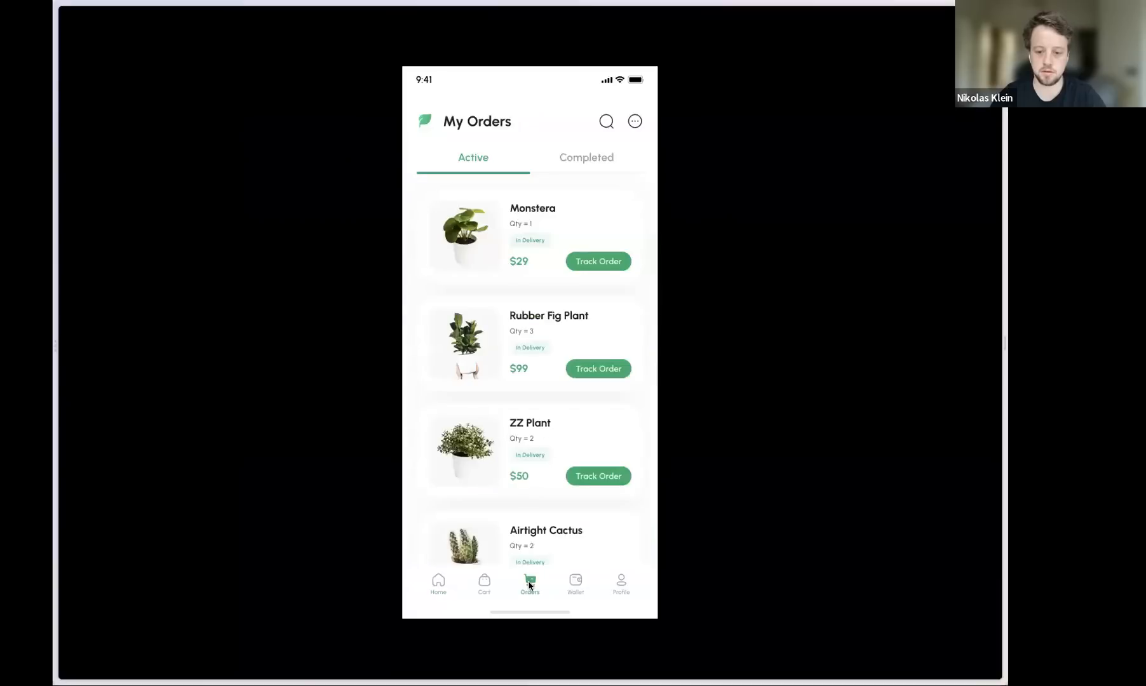
{"action": "left_click", "coordinate": [569, 159]}
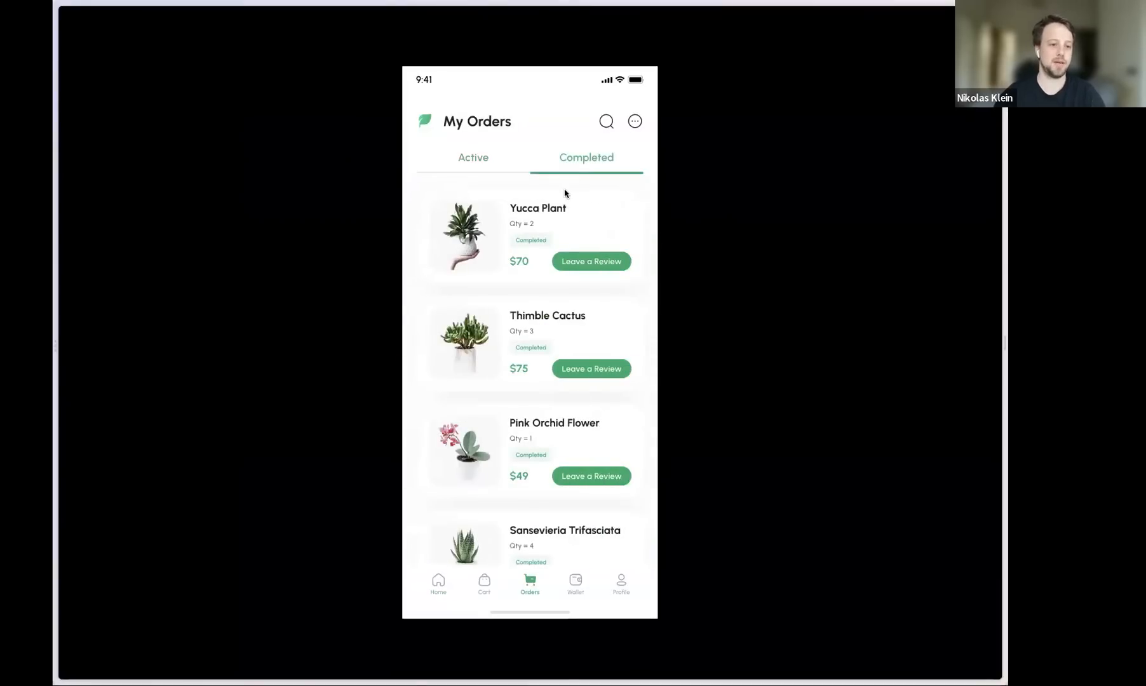
{"action": "left_click", "coordinate": [438, 583]}
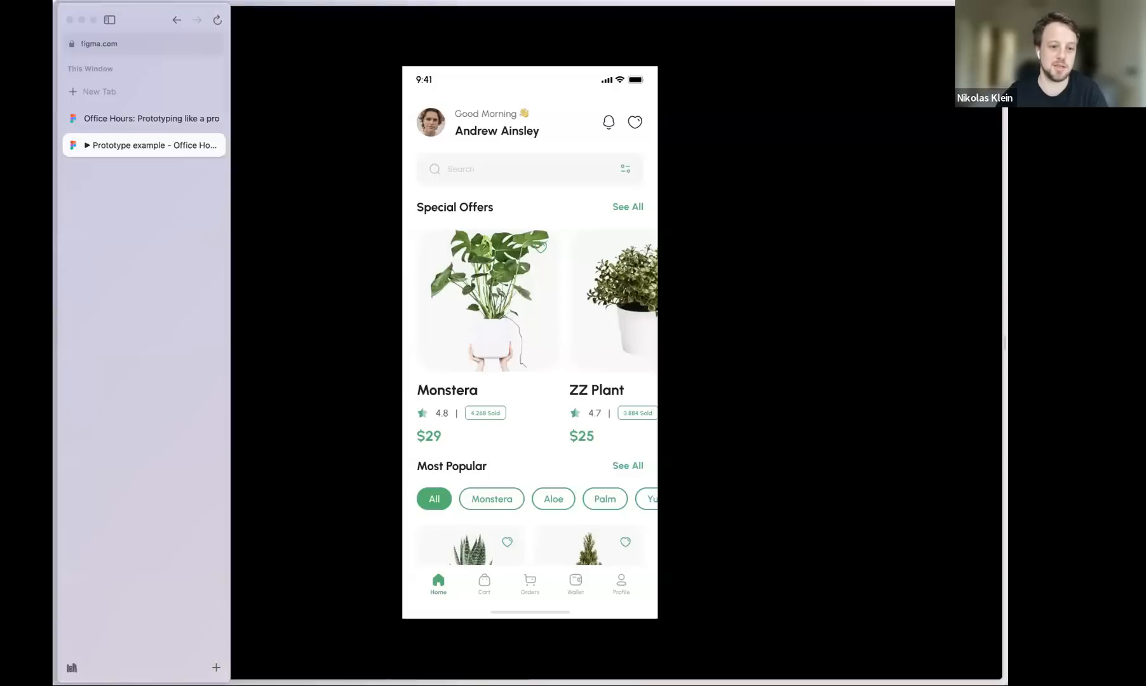
{"action": "left_click", "coordinate": [171, 120]}
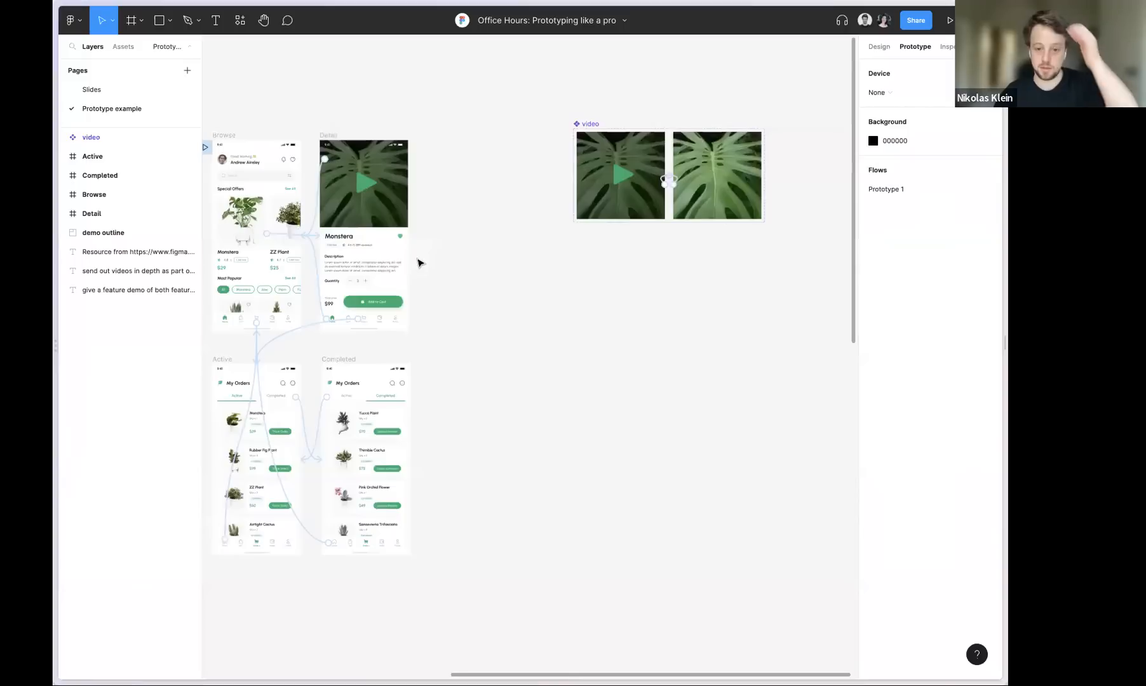
Draw a section of about 1923 × 1155 around the Browse and Detail frames
{"action": "left_click_drag", "start_coordinate": [443, 241], "coordinate": [548, 265]}
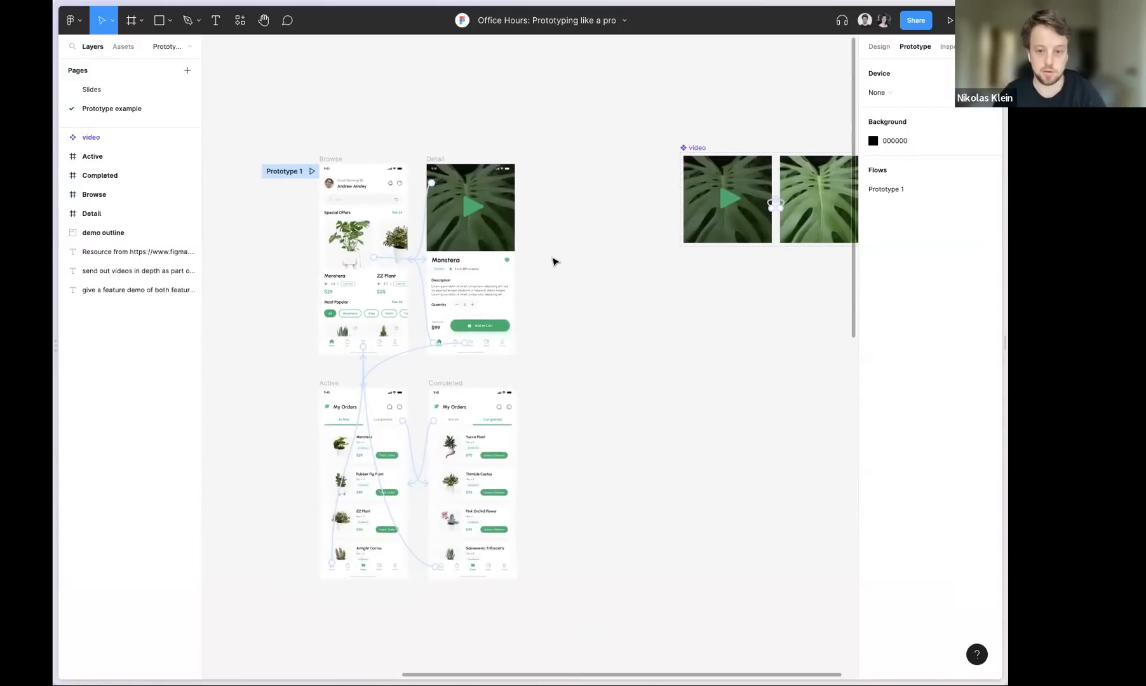
{"action": "key", "text": "f"}
{"action": "key", "text": "v"}
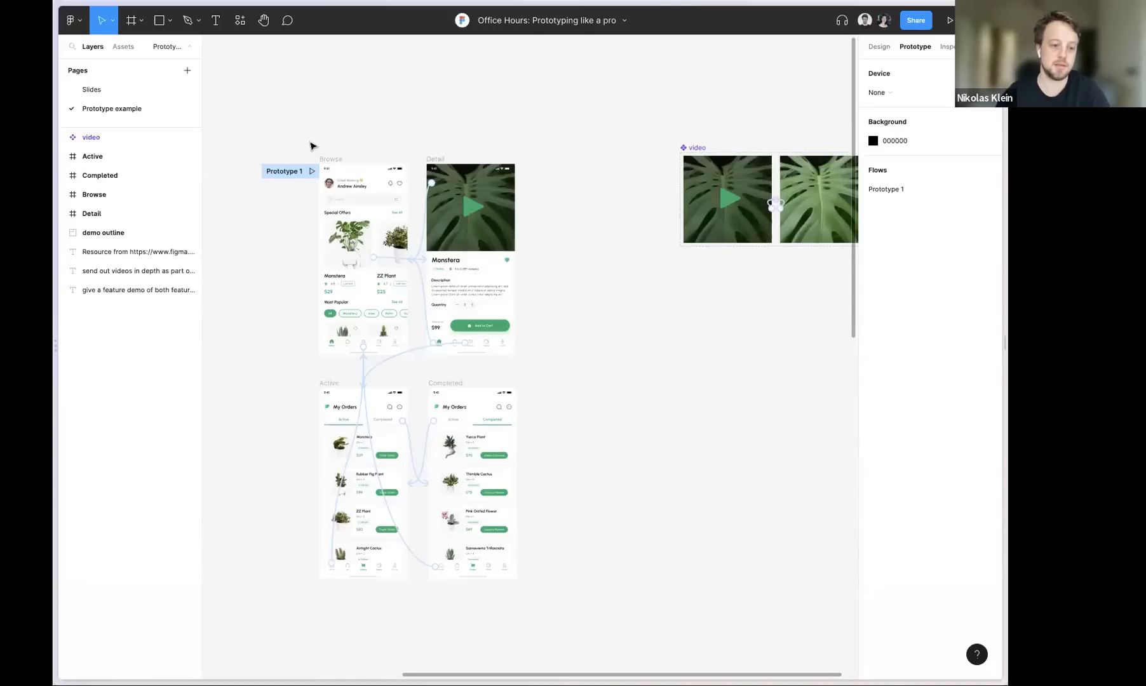
{"action": "left_click", "coordinate": [142, 21]}
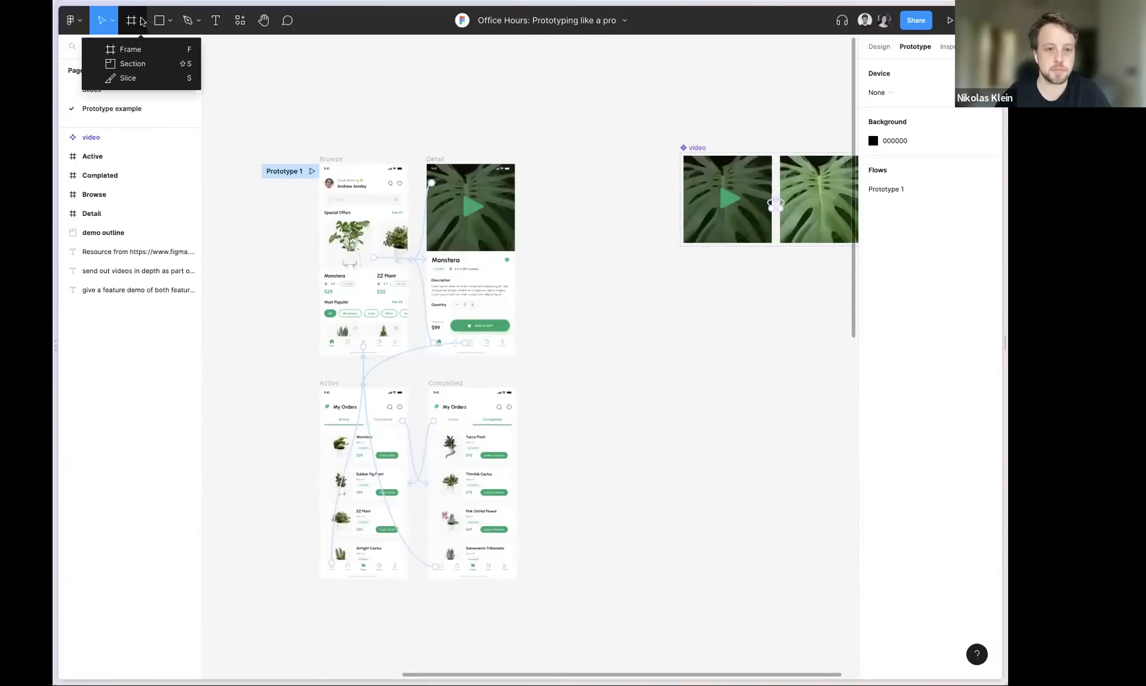
{"action": "left_click", "coordinate": [133, 63]}
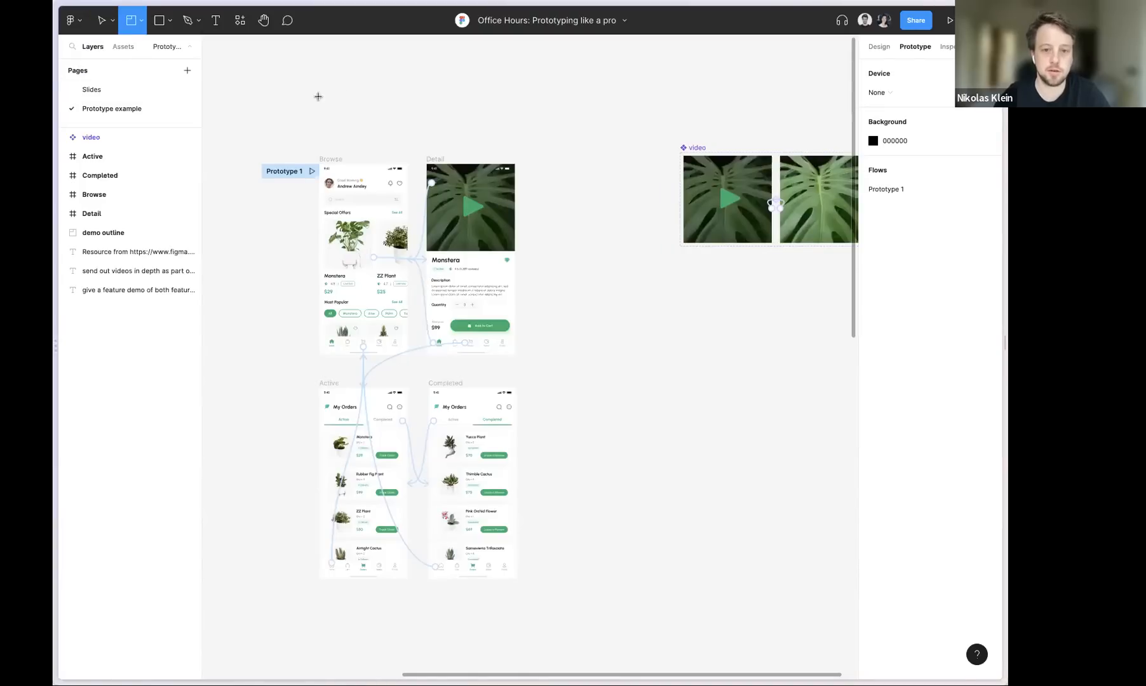
{"action": "left_click_drag", "start_coordinate": [225, 131], "coordinate": [621, 369]}
{"action": "scroll", "coordinate": [334, 354], "scroll_direction": "up", "scroll_amount": 5}
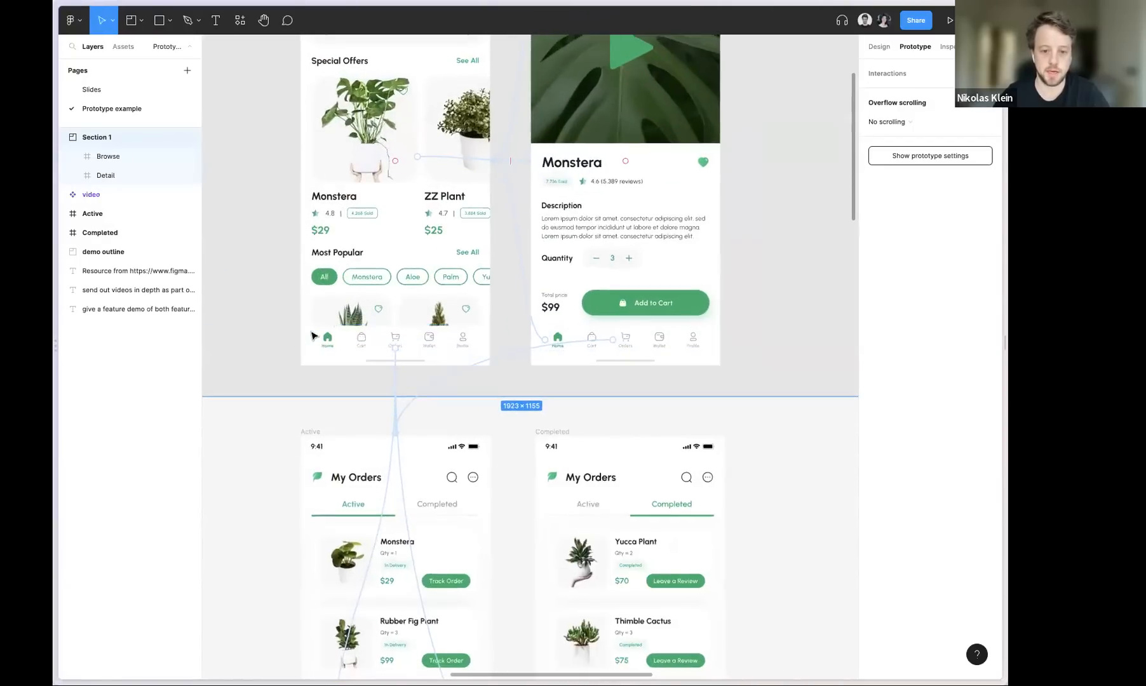
Rename the section around Browse and Detail as Home
{"action": "scroll", "coordinate": [314, 336], "scroll_direction": "down", "scroll_amount": 3}
{"action": "scroll", "coordinate": [486, 397], "scroll_direction": "up", "scroll_amount": 2}
{"action": "scroll", "coordinate": [486, 397], "scroll_direction": "left", "scroll_amount": 2}
{"action": "double_click", "coordinate": [390, 154]}
{"action": "type", "text": "Home"}
{"action": "key", "text": "Return"}
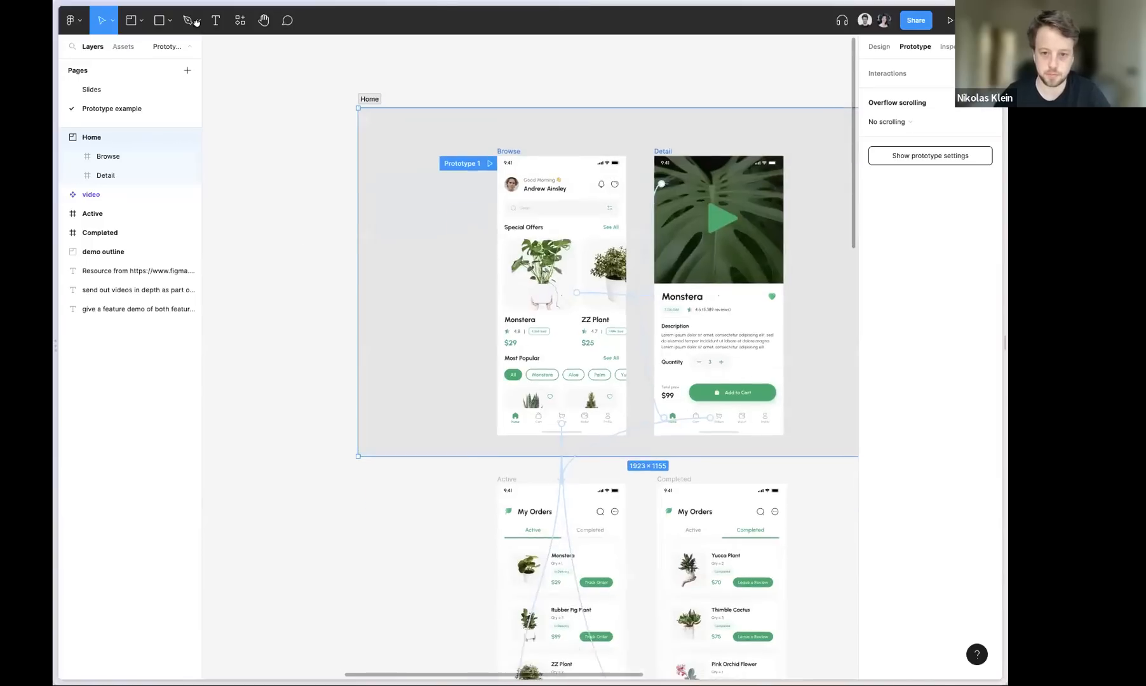
Draw a second section of about 1849 × 1029 around the Active and Completed frames
{"action": "scroll", "coordinate": [256, 209], "scroll_direction": "down", "scroll_amount": 5}
{"action": "scroll", "coordinate": [256, 210], "scroll_direction": "right", "scroll_amount": 2}
{"action": "key", "text": "f"}
{"action": "left_click_drag", "start_coordinate": [256, 220], "coordinate": [816, 528]}
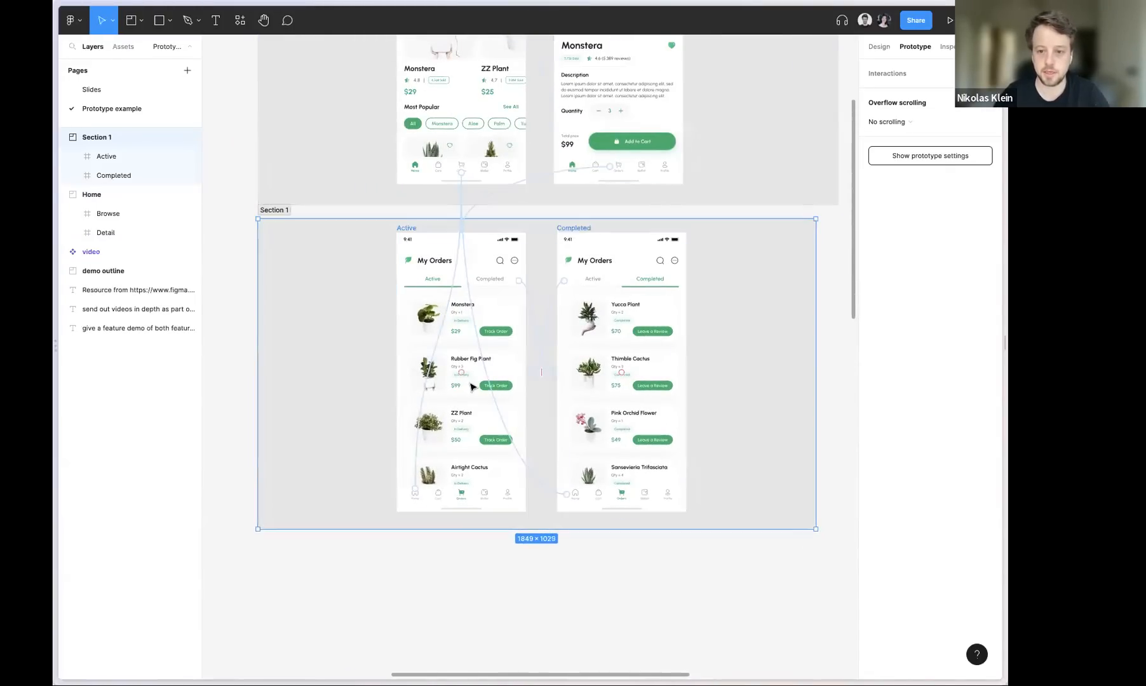
{"action": "double_click", "coordinate": [276, 216]}
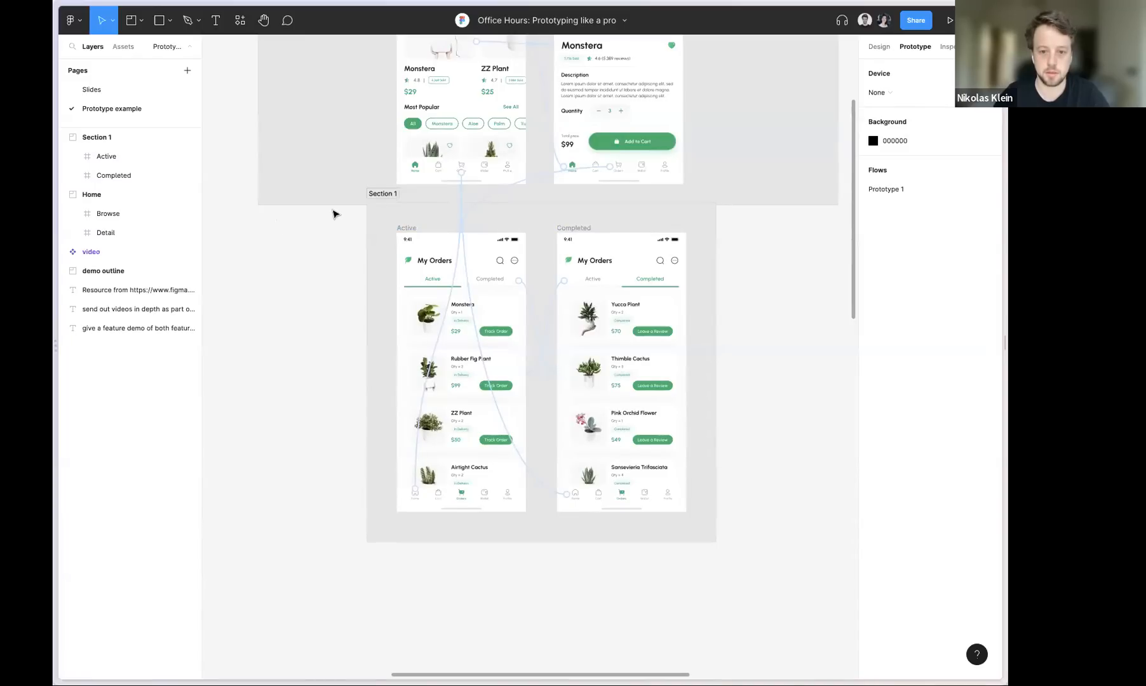
{"action": "key", "text": "super+z"}
{"action": "key", "text": "super+z"}
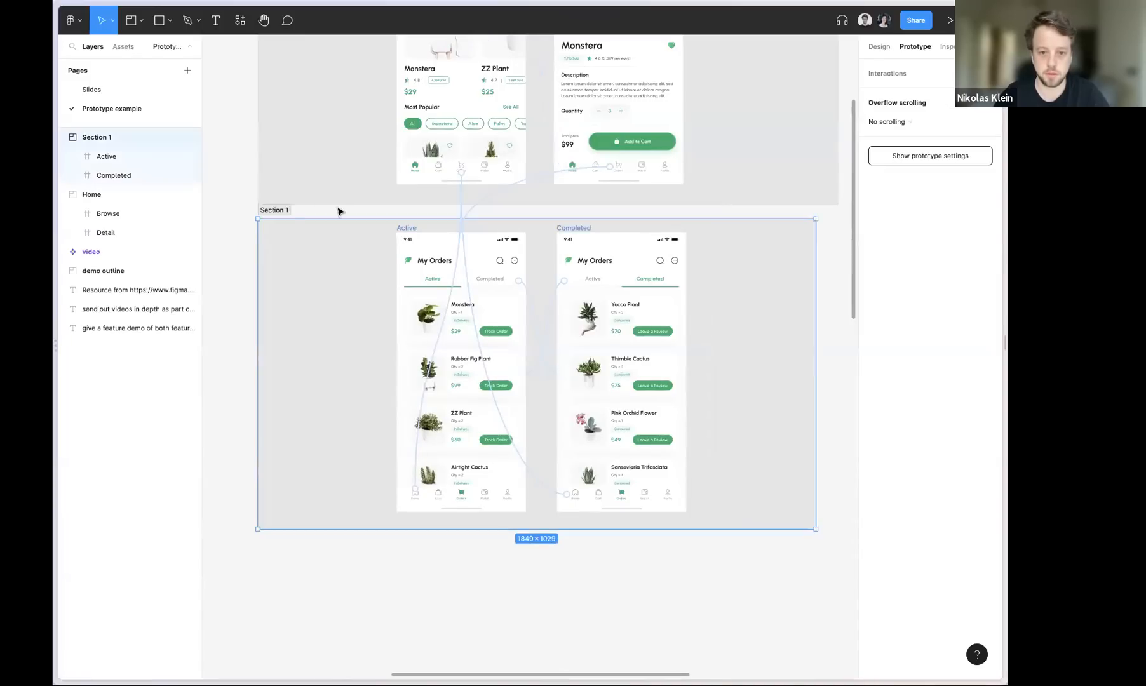
Rename the section around Active and Completed as Orders
{"action": "double_click", "coordinate": [280, 210]}
{"action": "type", "text": "Orders"}
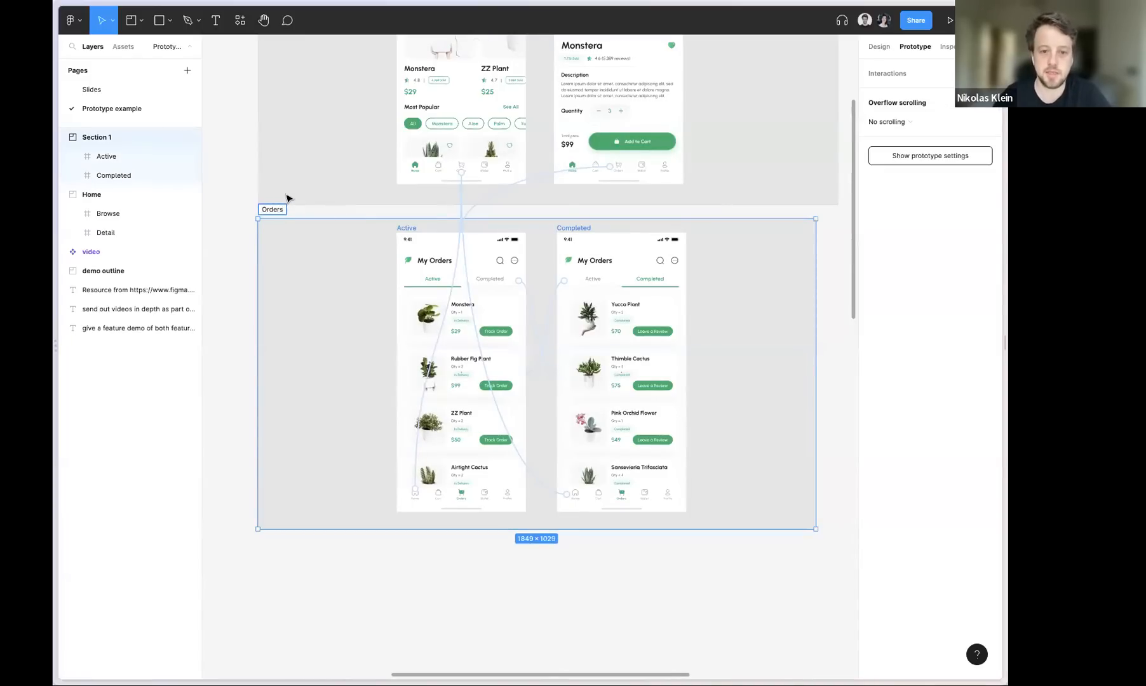
{"action": "left_click", "coordinate": [287, 199]}
Shrink the Home section on all sides to fit closely around its Browse and Detail frames
{"action": "scroll", "coordinate": [704, 220], "scroll_direction": "up", "scroll_amount": 10}
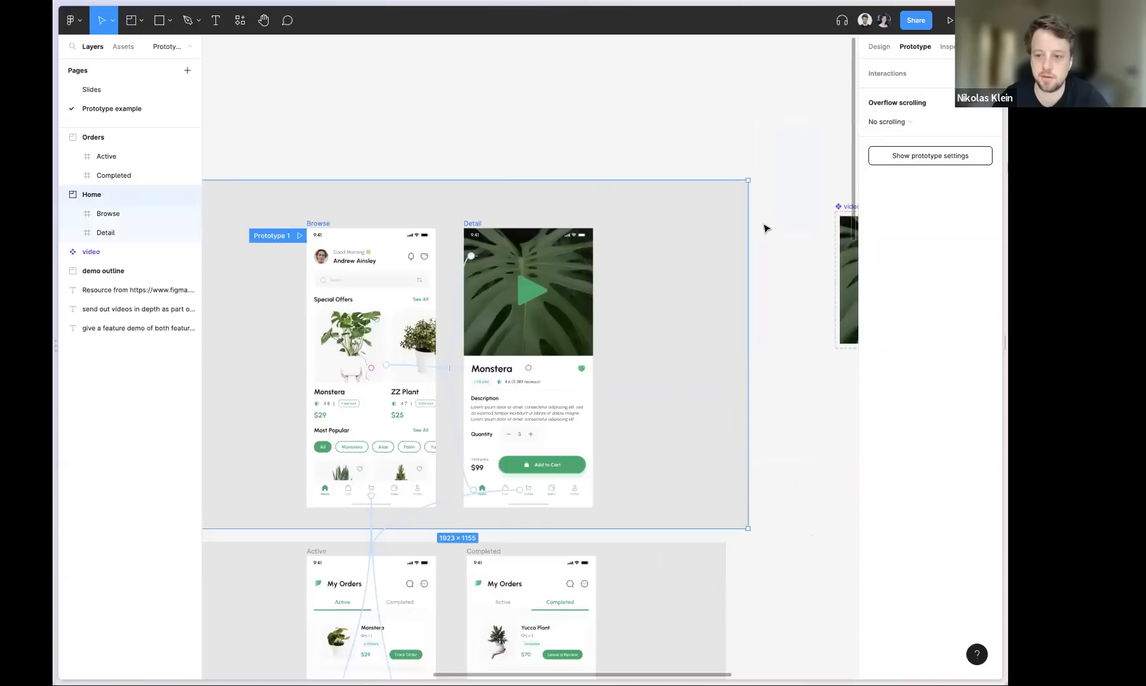
{"action": "double_click", "coordinate": [747, 206]}
{"action": "left_click", "coordinate": [750, 209]}
{"action": "left_click_drag", "start_coordinate": [763, 345], "coordinate": [813, 301]}
{"action": "left_click", "coordinate": [546, 169]}
{"action": "left_click_drag", "start_coordinate": [541, 155], "coordinate": [697, 304]}
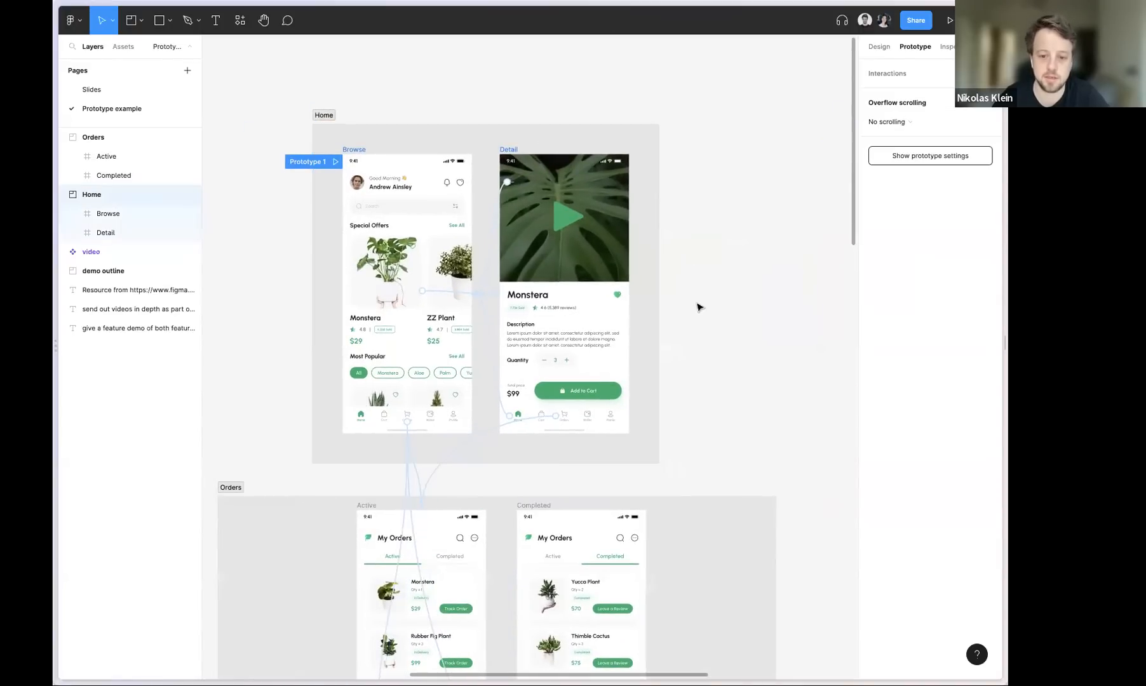
Shrink the Orders section on all sides to fit closely around its Active and Completed frames
{"action": "scroll", "coordinate": [692, 267], "scroll_direction": "down", "scroll_amount": 5}
{"action": "left_click", "coordinate": [720, 353]}
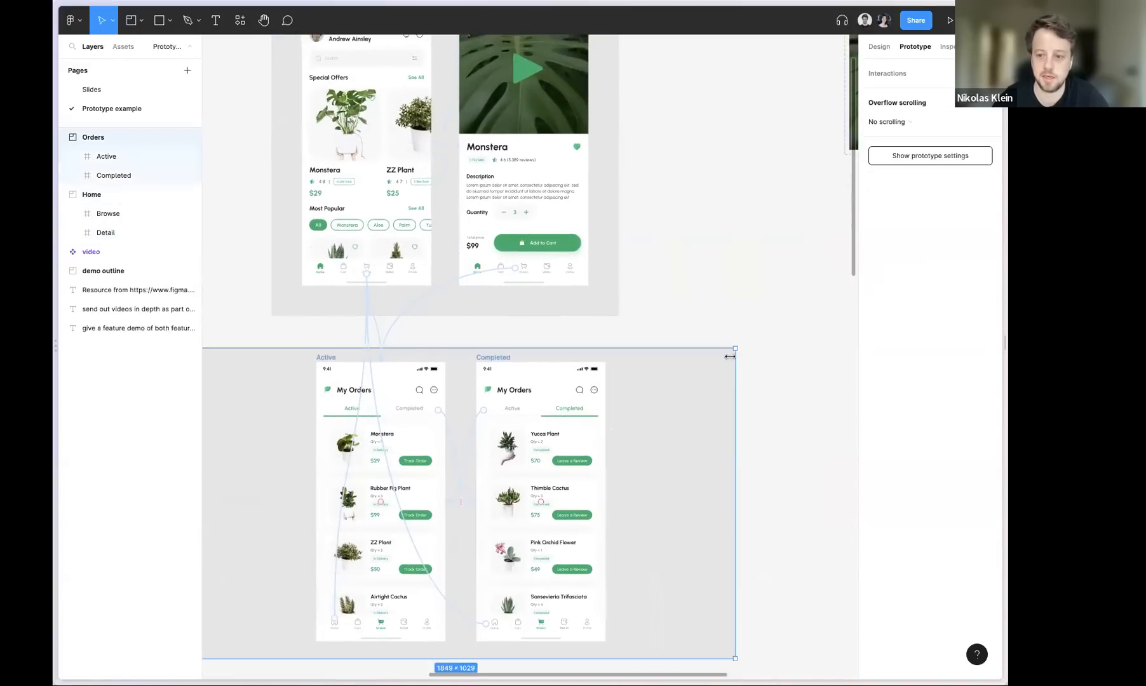
{"action": "double_click", "coordinate": [737, 353]}
{"action": "left_click", "coordinate": [738, 353]}
{"action": "scroll", "coordinate": [635, 296], "scroll_direction": "down", "scroll_amount": 1}
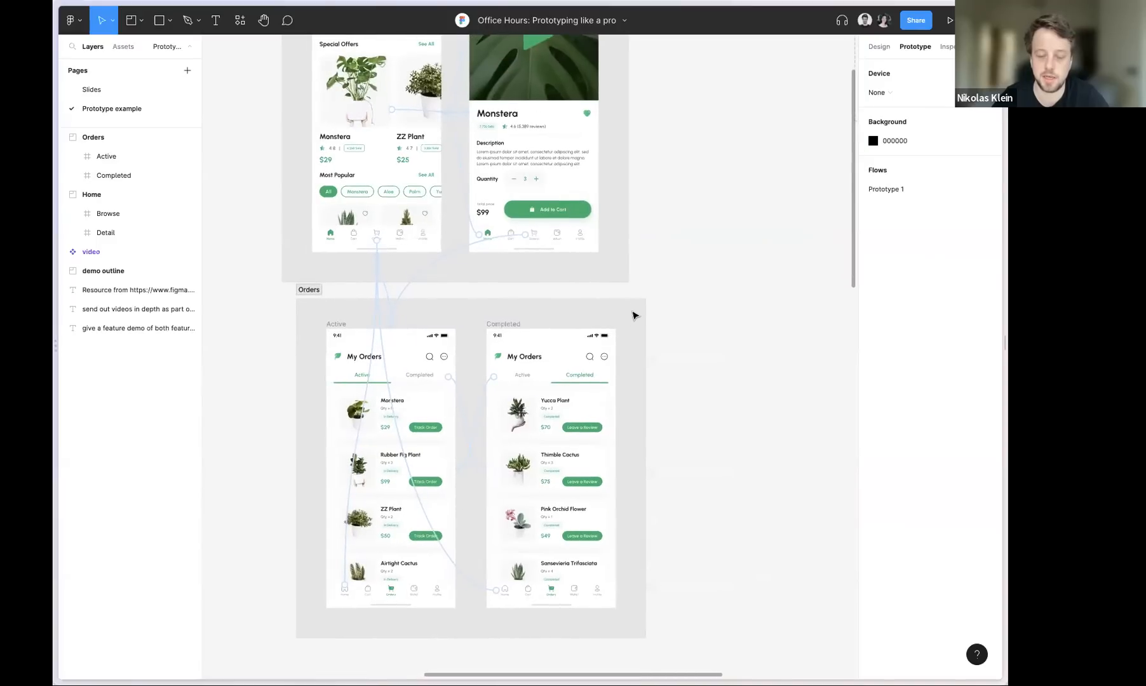
Move the Orders section slightly down and align its right edge with the Home section above it
{"action": "left_click", "coordinate": [623, 327]}
{"action": "mouse_move", "coordinate": [625, 335]}
{"action": "left_mouse_down"}
{"action": "mouse_move", "coordinate": [610, 350]}
{"action": "mouse_move", "coordinate": [621, 337]}
{"action": "left_mouse_up"}
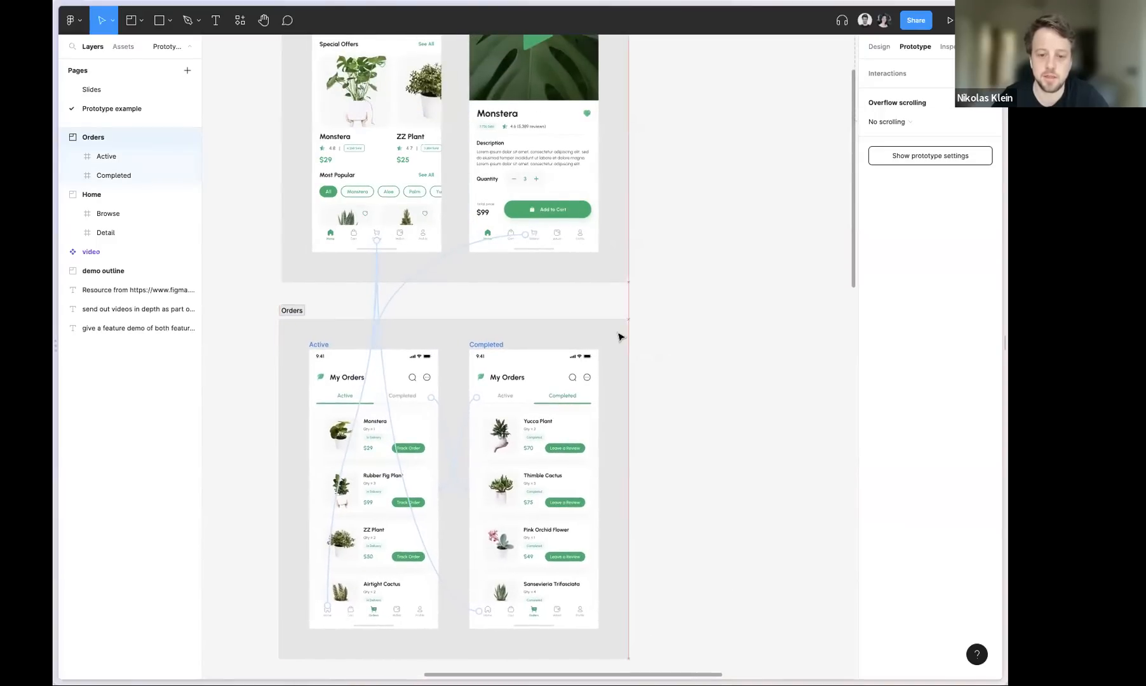
{"action": "left_click", "coordinate": [688, 242]}
Redirect the connection from the Detail screen's Orders navigation icon to the Orders section as a whole
{"action": "scroll", "coordinate": [686, 337], "scroll_direction": "up", "scroll_amount": 5}
{"action": "left_click", "coordinate": [467, 412]}
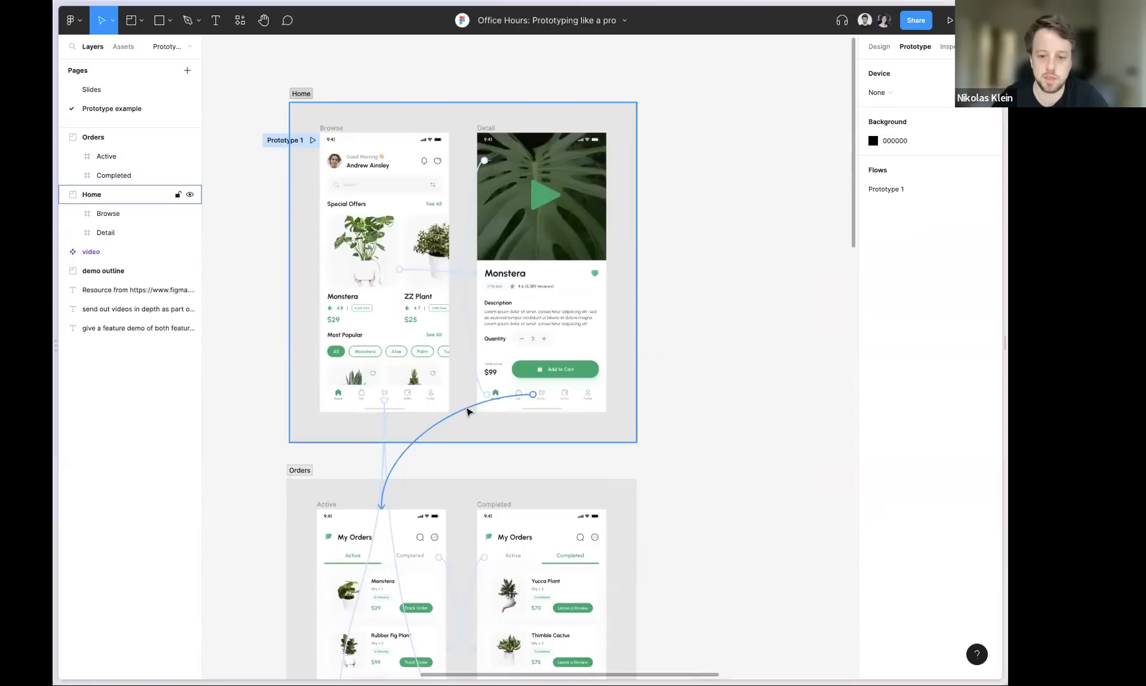
{"action": "left_click", "coordinate": [467, 411]}
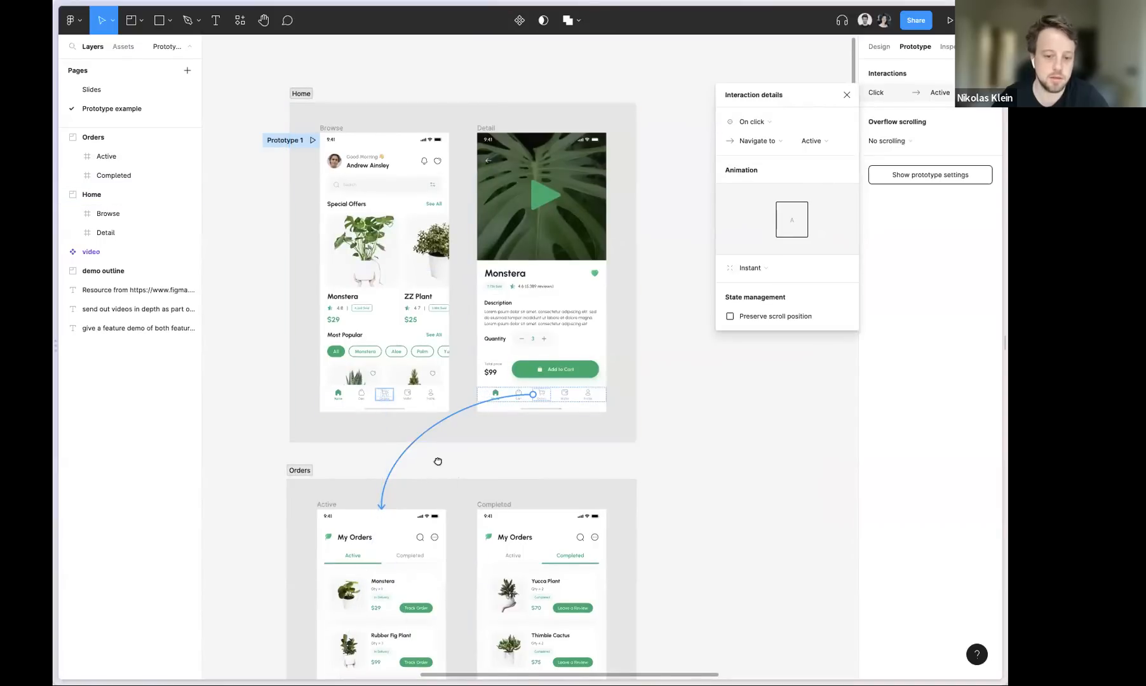
{"action": "scroll", "coordinate": [435, 460], "scroll_direction": "down", "scroll_amount": 4}
{"action": "left_click", "coordinate": [491, 349]}
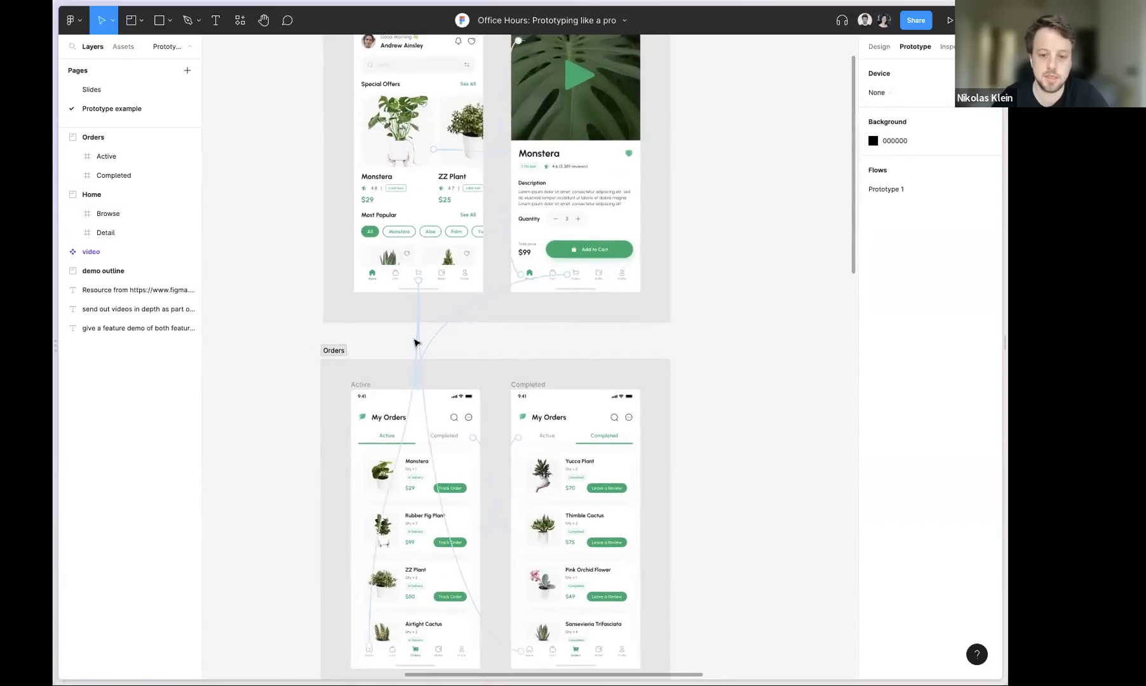
{"action": "mouse_move", "coordinate": [394, 339]}
{"action": "left_mouse_down"}
{"action": "mouse_move", "coordinate": [538, 345]}
{"action": "mouse_move", "coordinate": [395, 344]}
{"action": "left_mouse_up"}
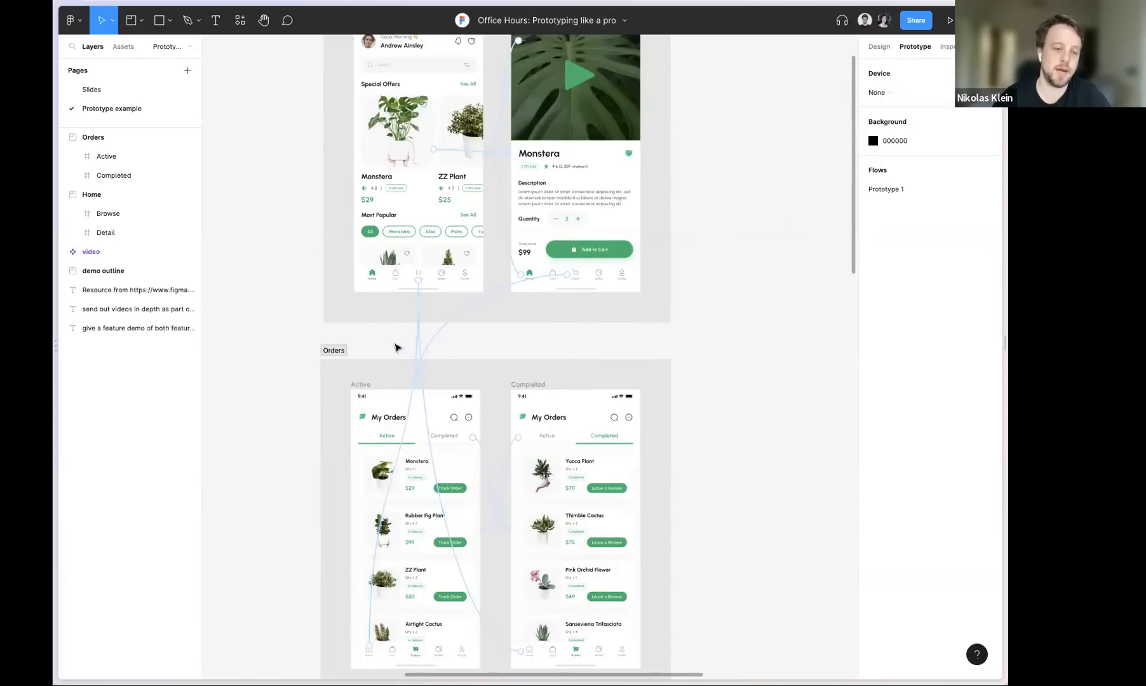
{"action": "mouse_move", "coordinate": [402, 347]}
{"action": "left_mouse_down"}
{"action": "mouse_move", "coordinate": [441, 350]}
{"action": "mouse_move", "coordinate": [417, 349]}
{"action": "left_mouse_up"}
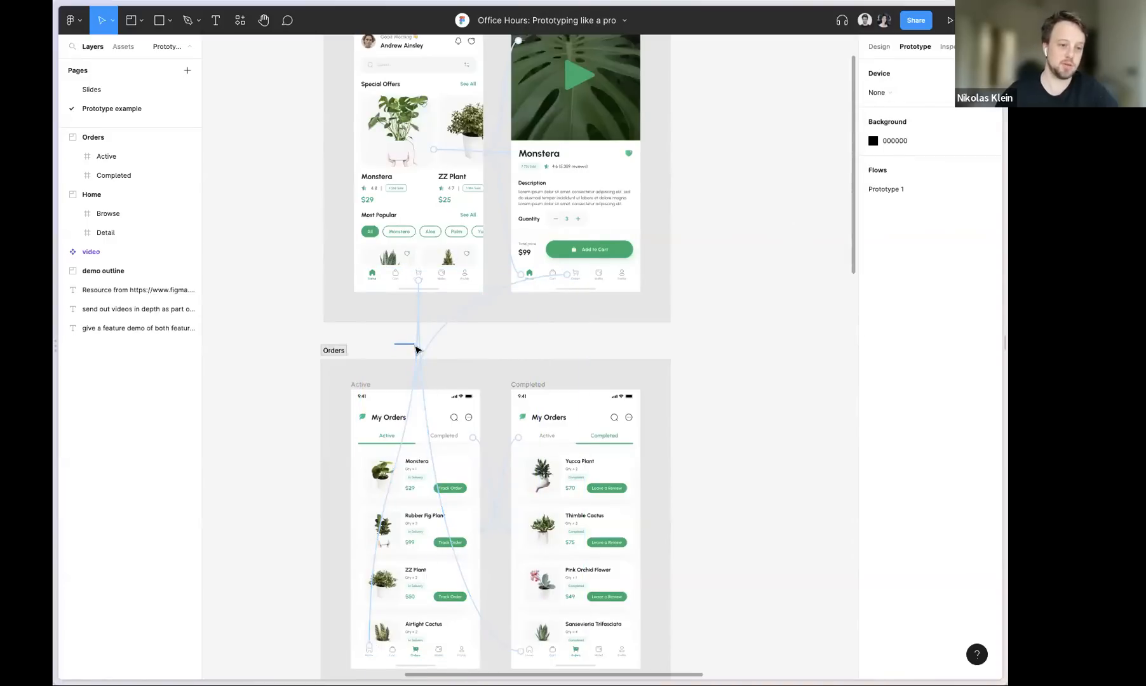
{"action": "left_click_drag", "start_coordinate": [416, 349], "coordinate": [479, 376]}
{"action": "left_click", "coordinate": [448, 343]}
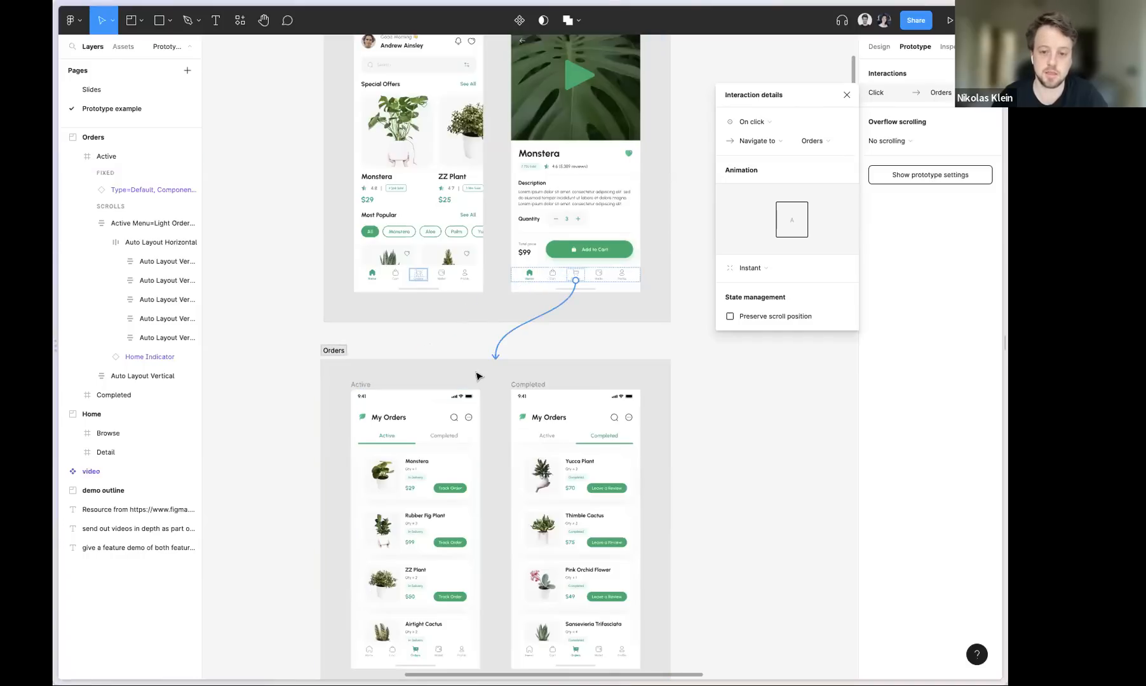
{"action": "left_click", "coordinate": [481, 332]}
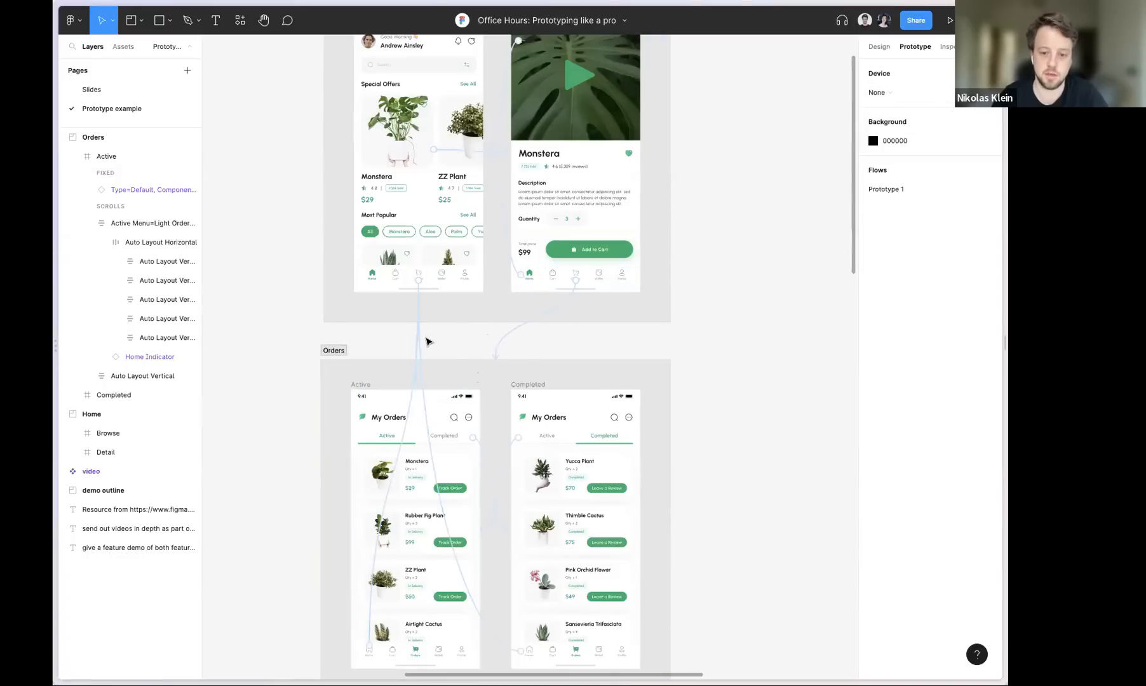
Redirect the connection from the Completed screen's Home navigation icon to the Home section as a whole
{"action": "scroll", "coordinate": [423, 291], "scroll_direction": "up", "scroll_amount": 5}
{"action": "left_click", "coordinate": [414, 272]}
{"action": "left_click_drag", "start_coordinate": [558, 506], "coordinate": [542, 482]}
{"action": "scroll", "coordinate": [489, 422], "scroll_direction": "down", "scroll_amount": 5}
{"action": "left_click", "coordinate": [470, 424]}
{"action": "left_click_drag", "start_coordinate": [456, 428], "coordinate": [481, 401]}
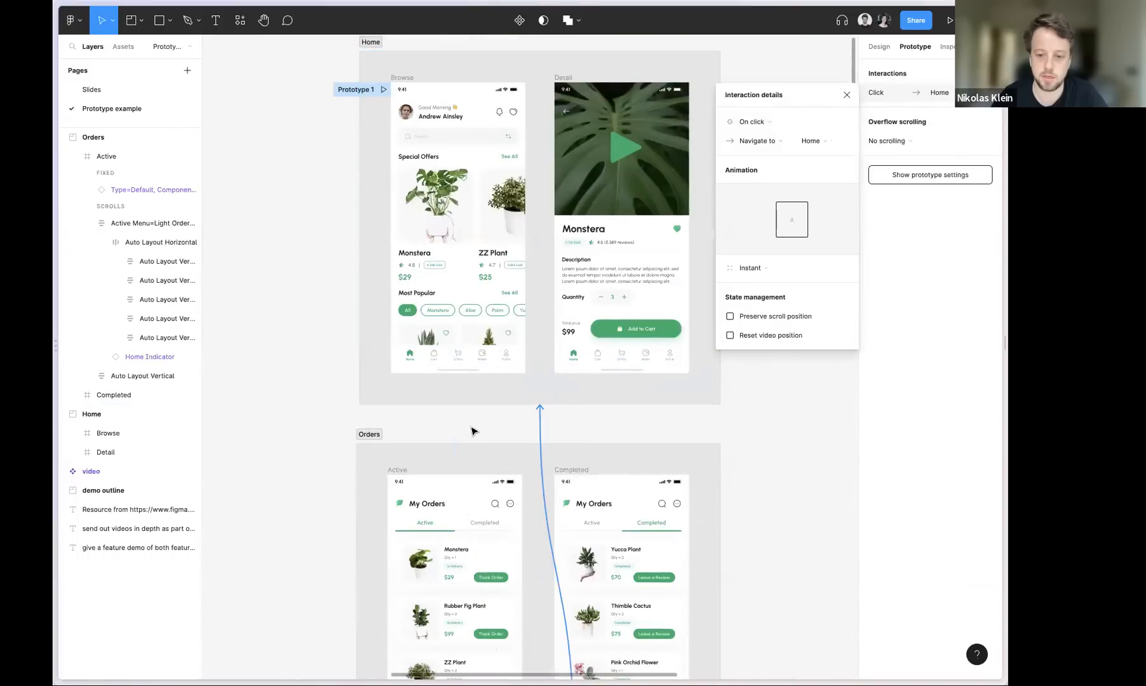
Redirect the connection from the Active screen's Home navigation icon to the Home section as a whole
{"action": "left_click", "coordinate": [473, 432]}
{"action": "left_click", "coordinate": [481, 414]}
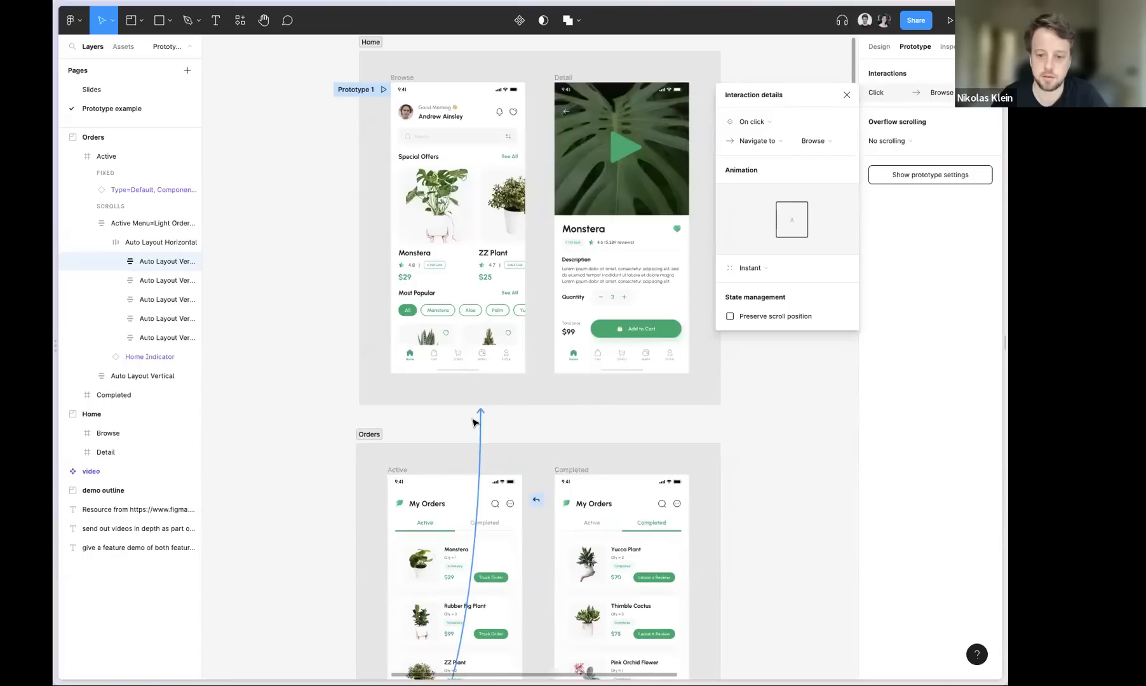
{"action": "key", "text": "Delete"}
{"action": "left_click", "coordinate": [473, 422]}
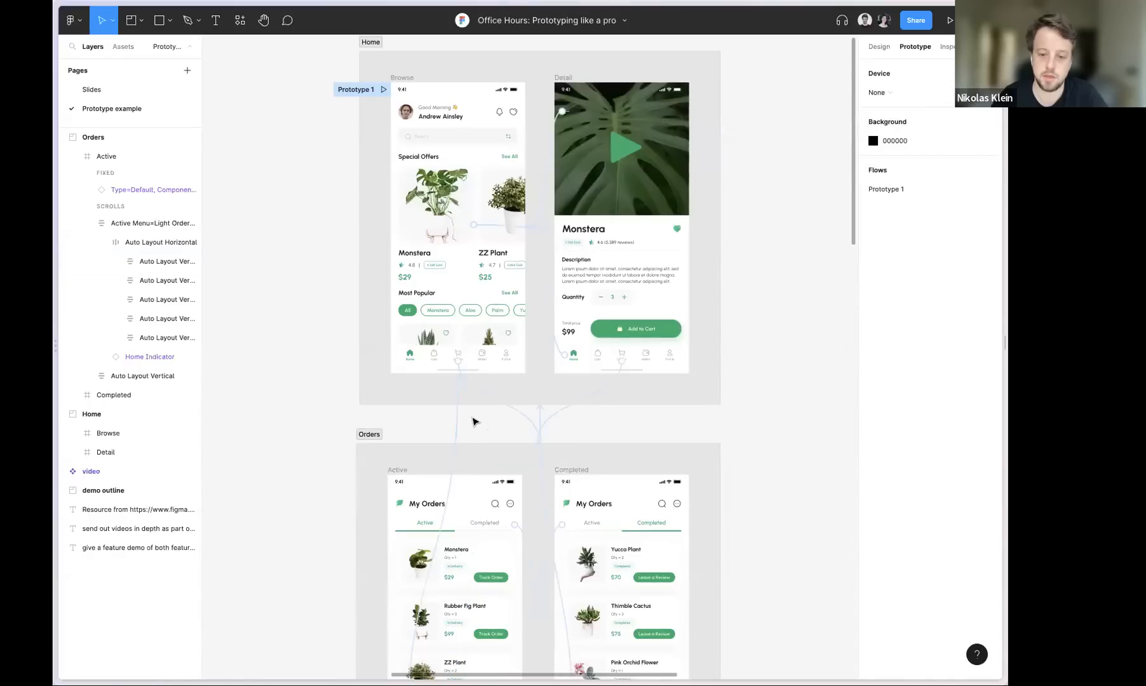
{"action": "left_click", "coordinate": [494, 399]}
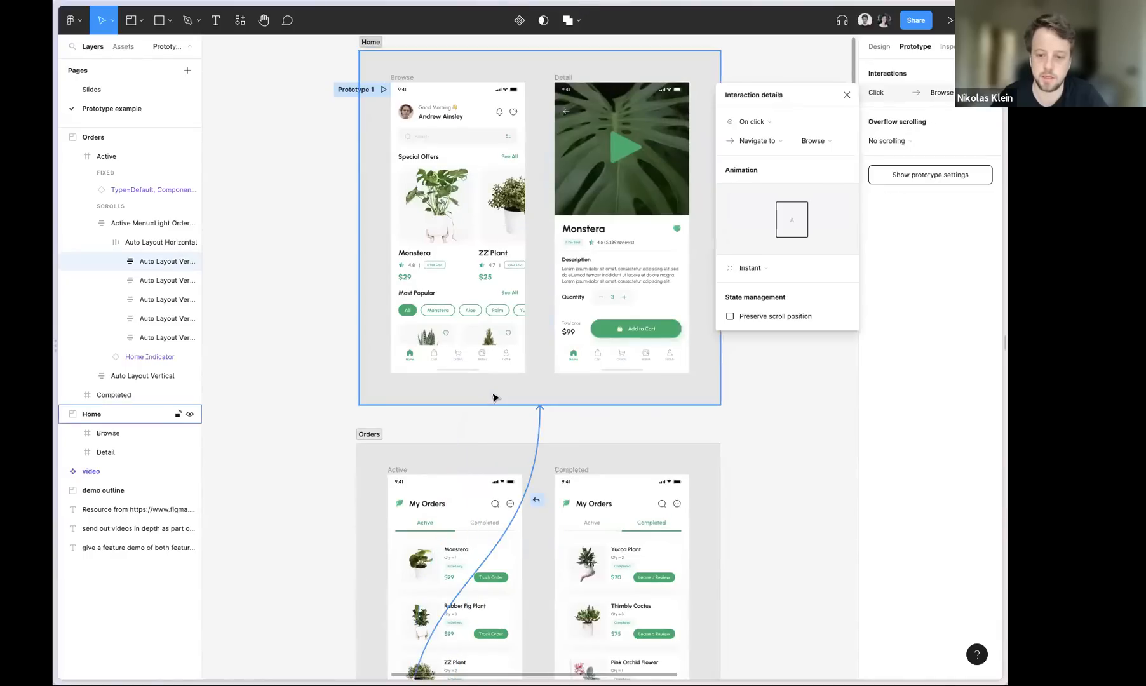
Redirect the connection from the Browse screen's Orders navigation icon to the Orders section as a whole
{"action": "left_click", "coordinate": [491, 424]}
{"action": "left_click_drag", "start_coordinate": [441, 390], "coordinate": [635, 390]}
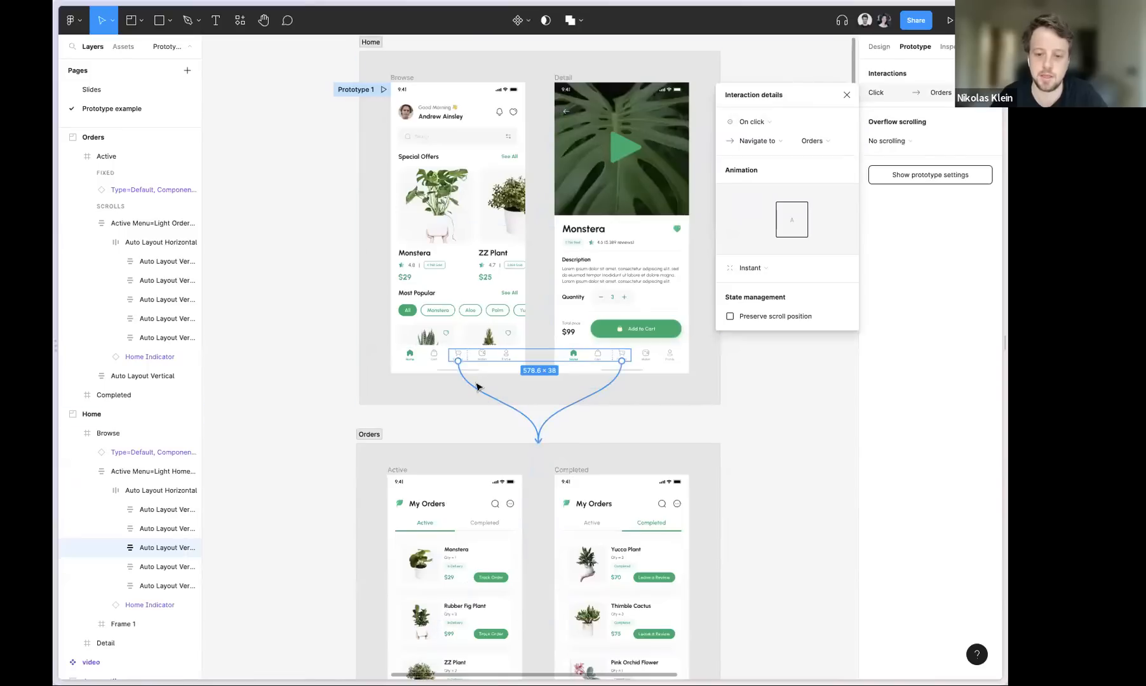
{"action": "scroll", "coordinate": [476, 386], "scroll_direction": "down", "scroll_amount": 2}
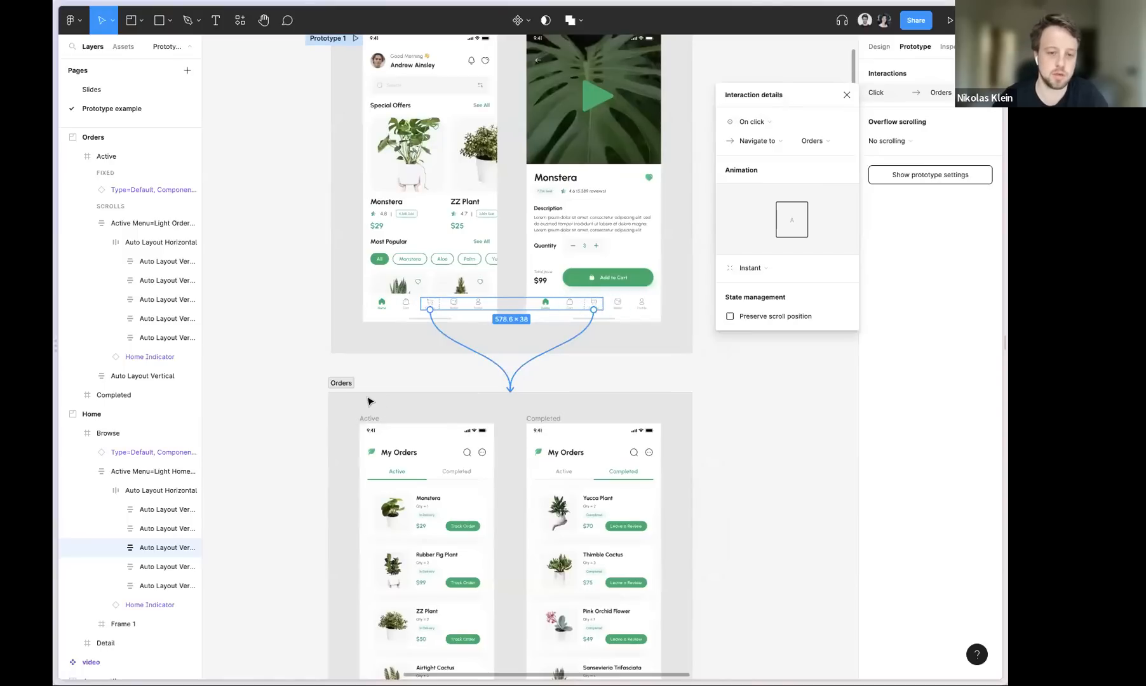
{"action": "left_click", "coordinate": [311, 364]}
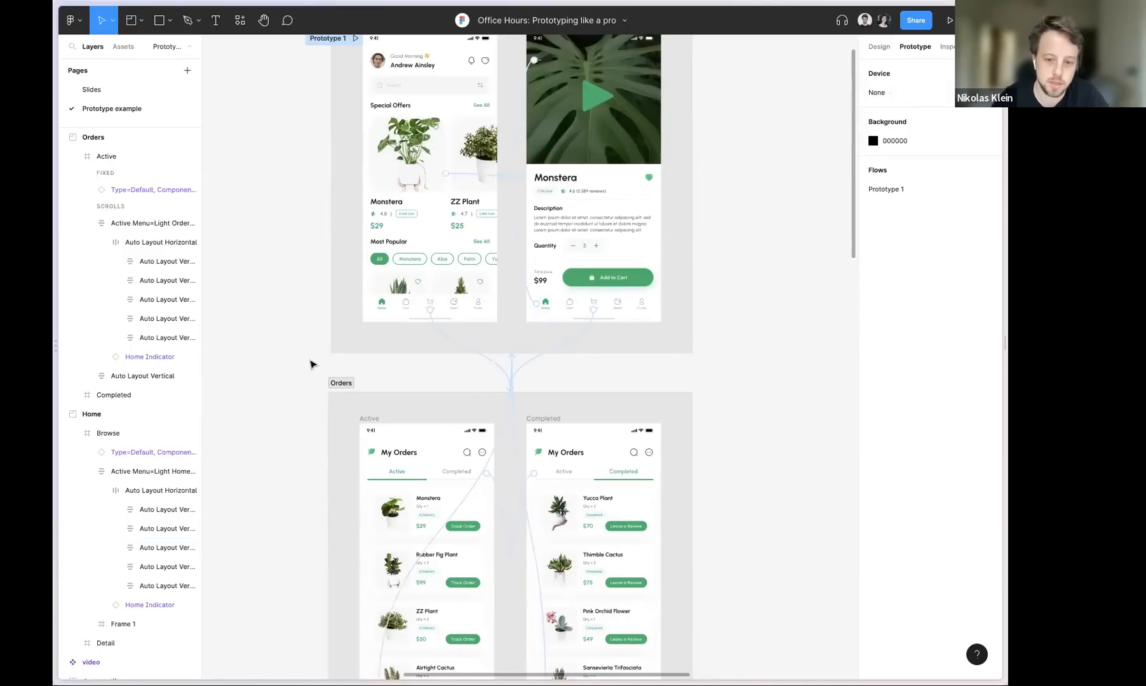
Test the prototype in the preview by opening Orders, switching to the Completed tab and returning to Home
{"action": "key", "text": "ctrl+Tab"}
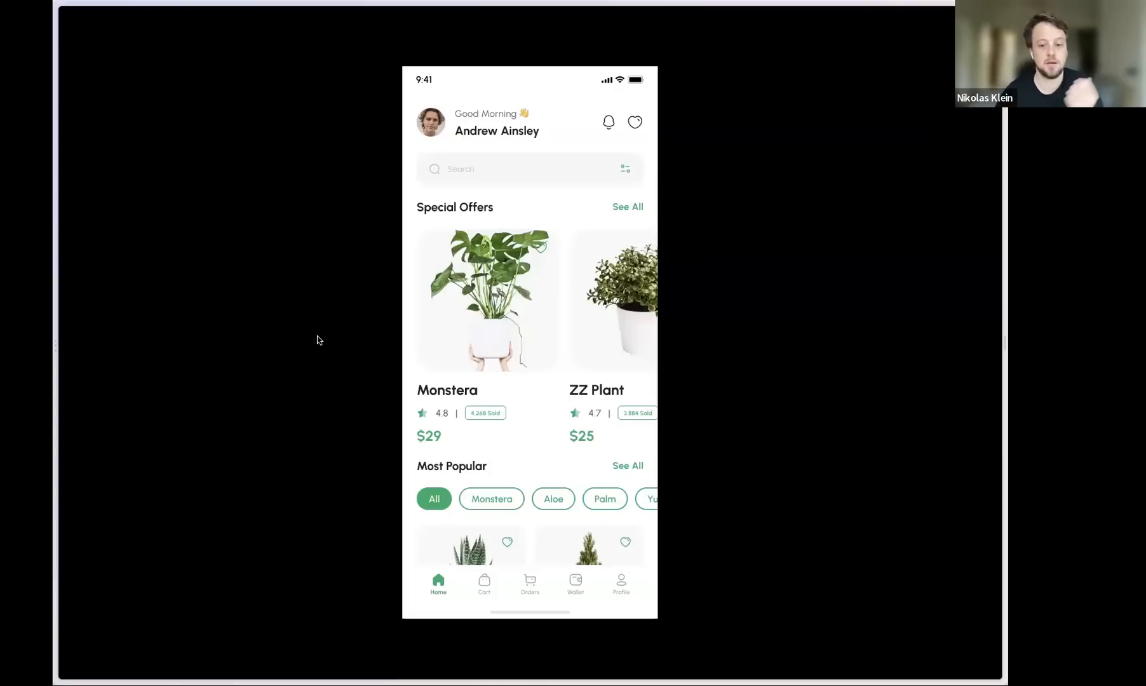
{"action": "left_click", "coordinate": [531, 588]}
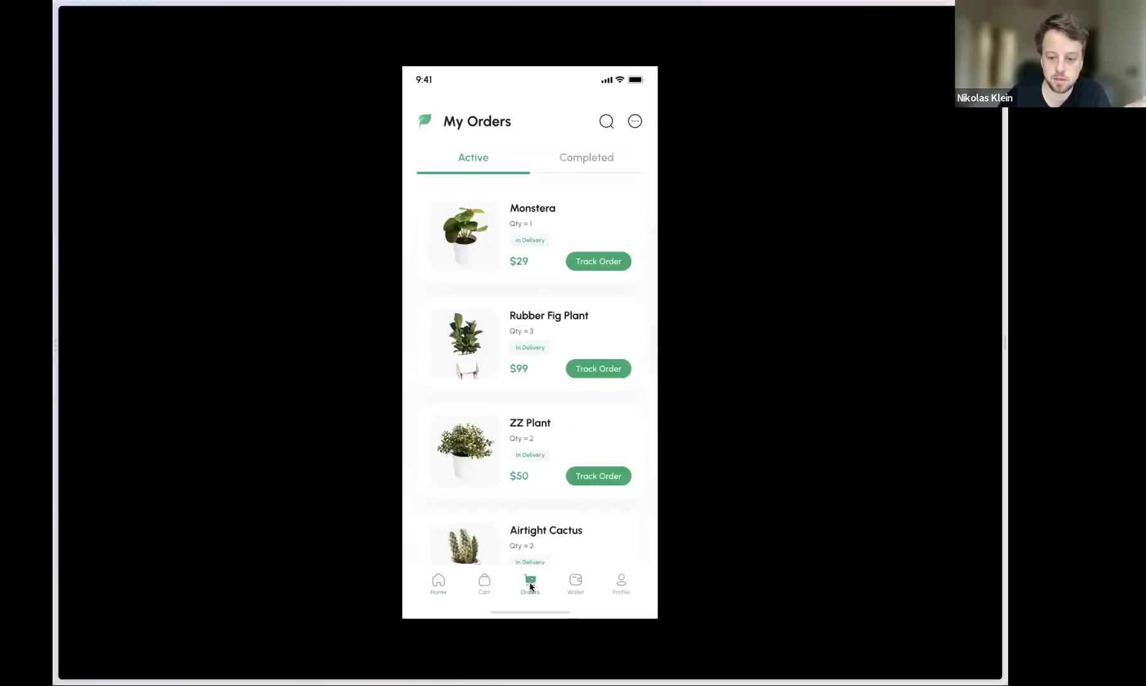
{"action": "left_click", "coordinate": [582, 162]}
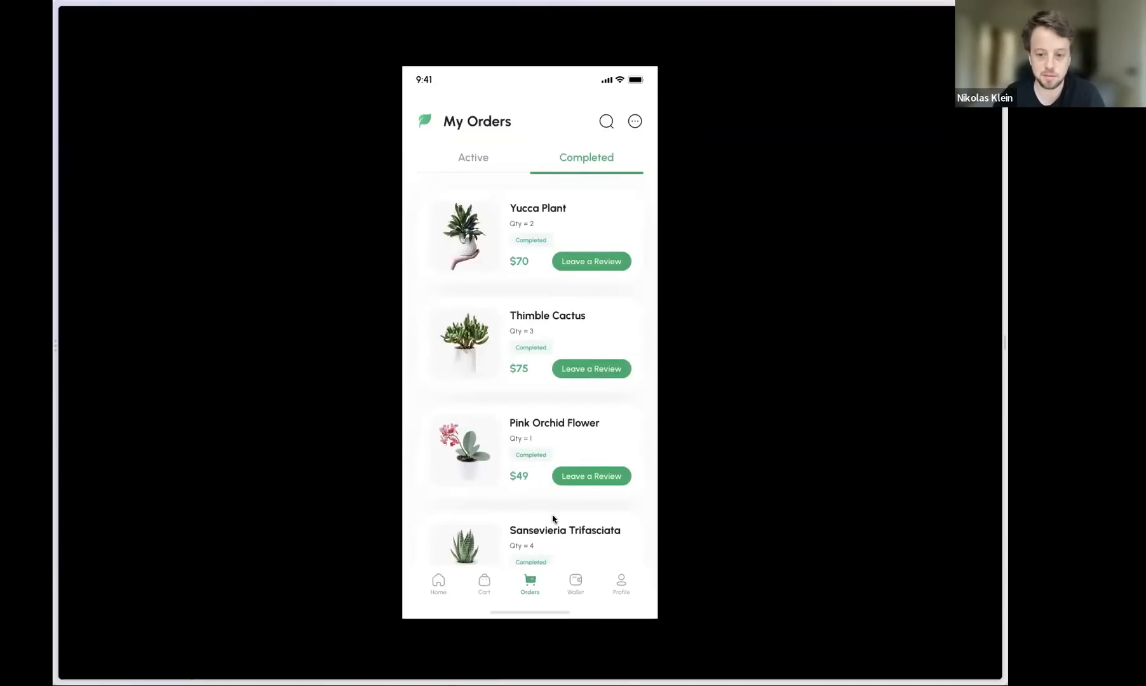
{"action": "left_click", "coordinate": [438, 584]}
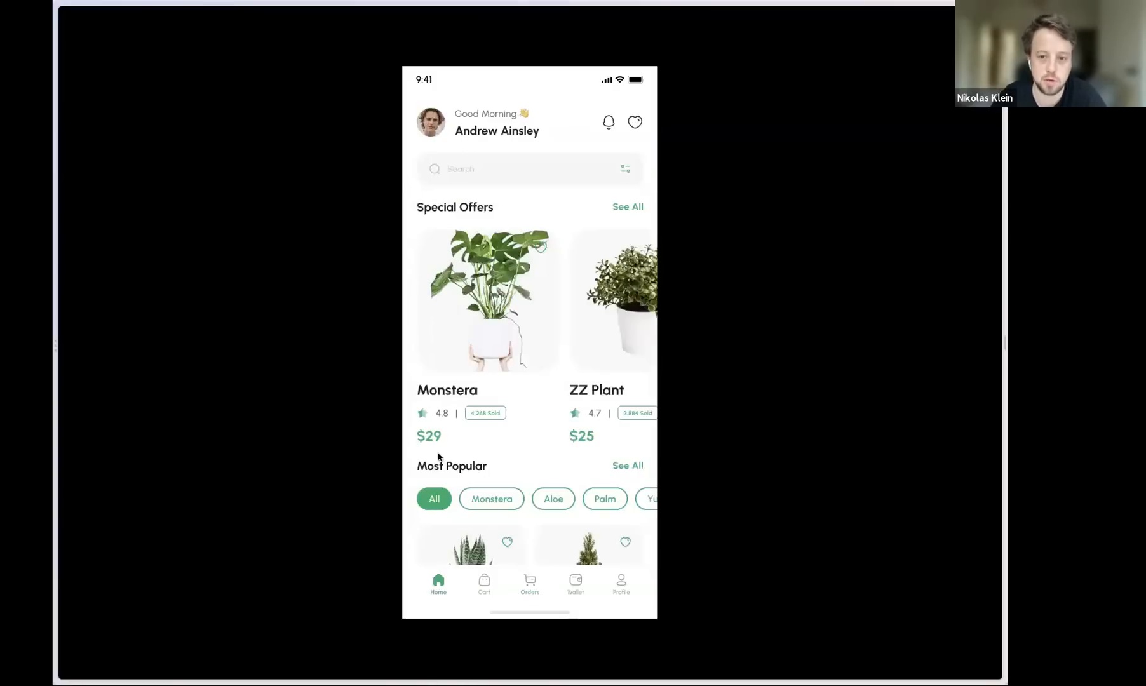
Open the Monstera detail screen in the preview and alternate between Orders and Home to test the section links
{"action": "left_click", "coordinate": [481, 285]}
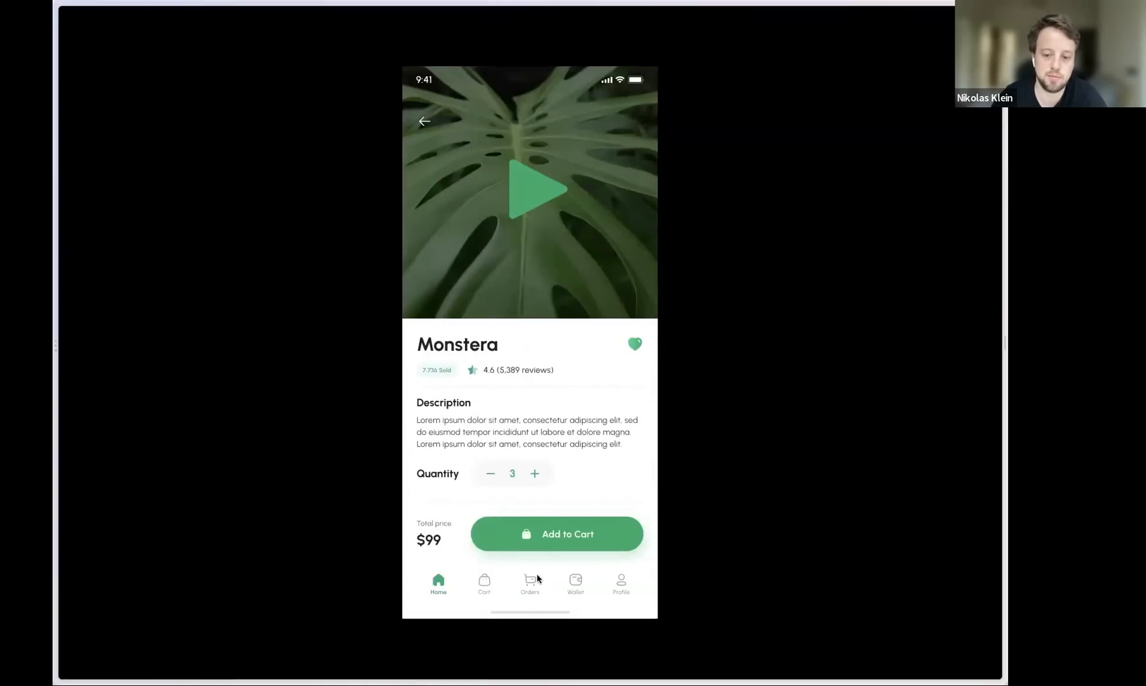
{"action": "left_click", "coordinate": [531, 591]}
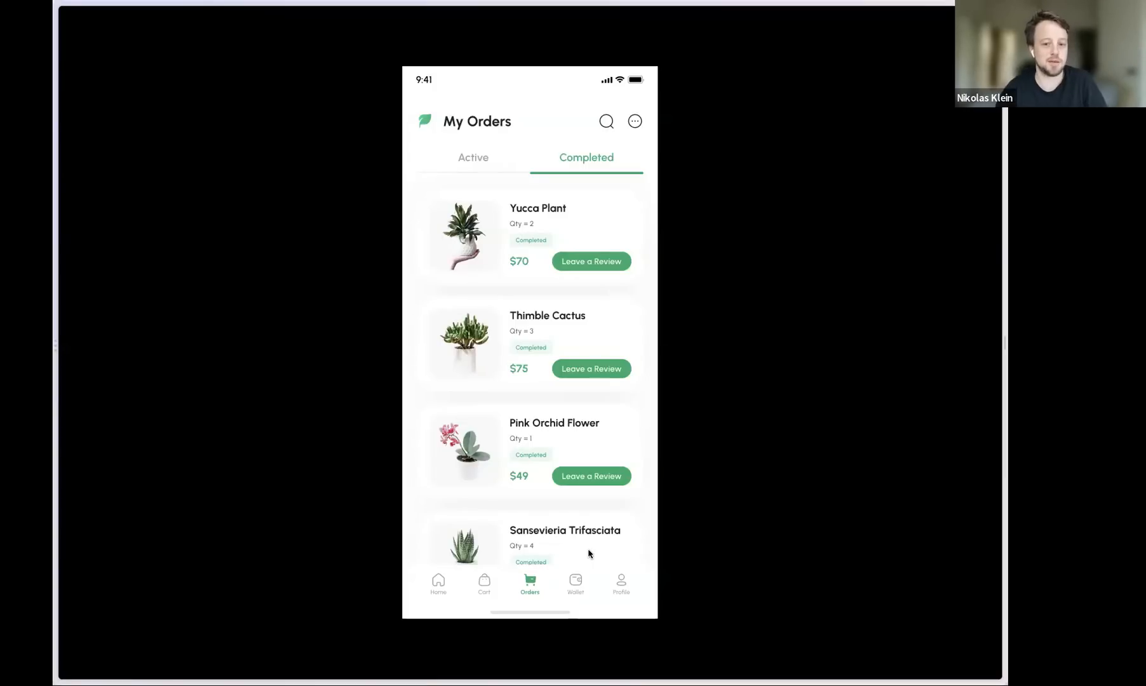
{"action": "left_click", "coordinate": [439, 585]}
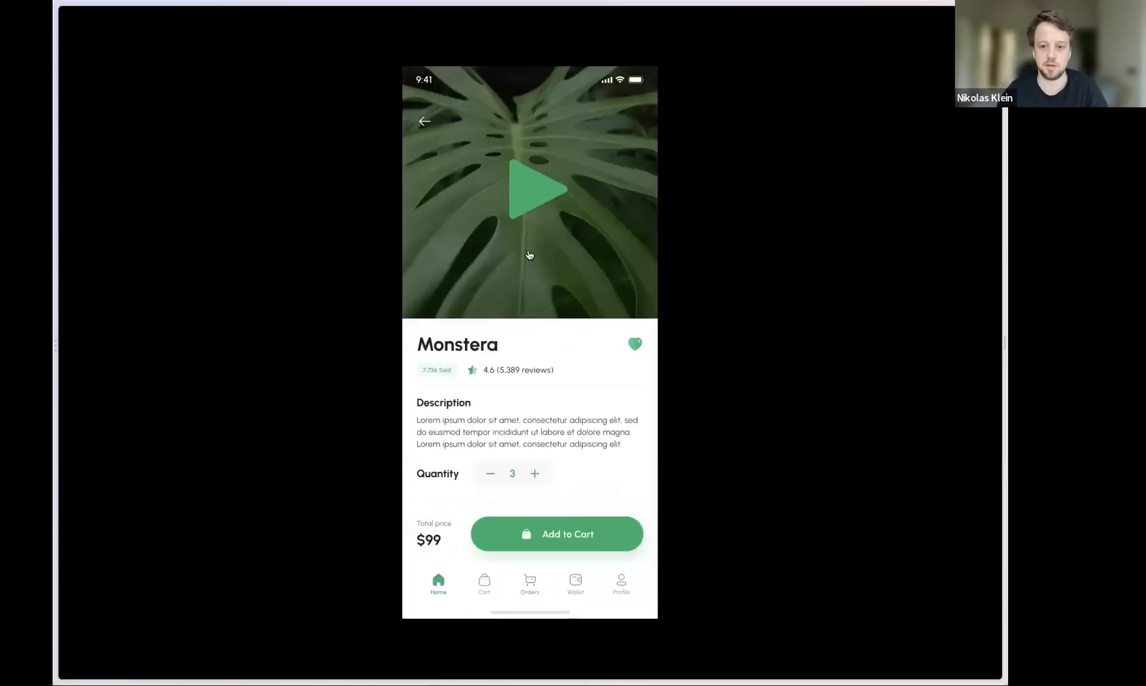
{"action": "left_click", "coordinate": [526, 594]}
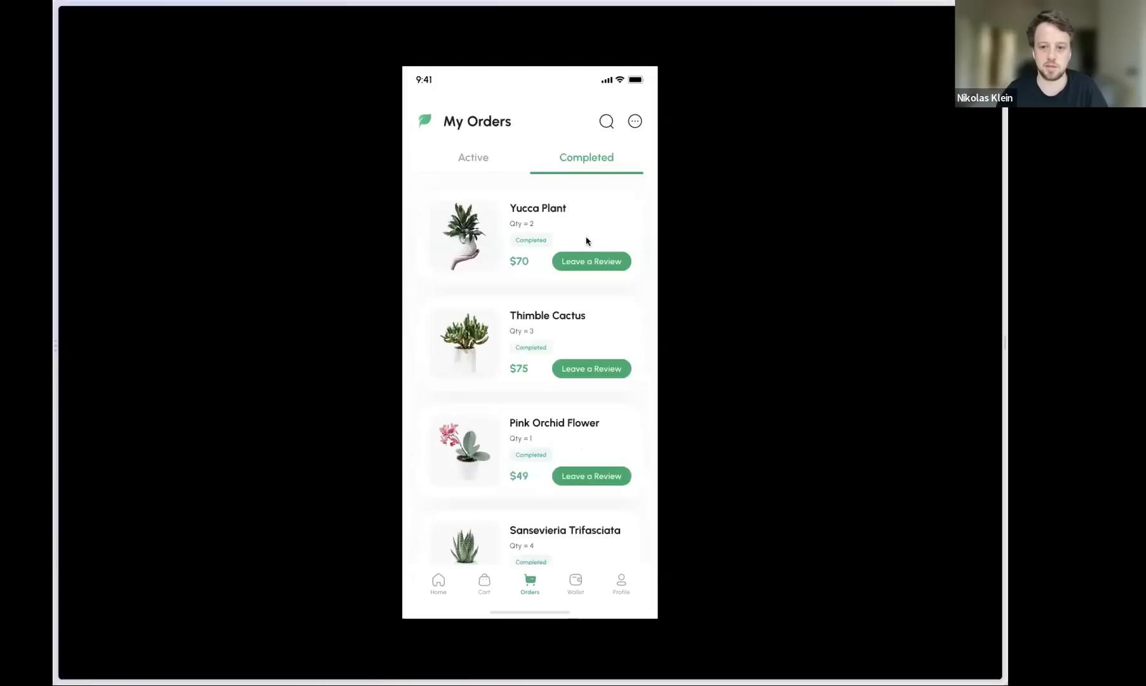
{"action": "left_click", "coordinate": [438, 583]}
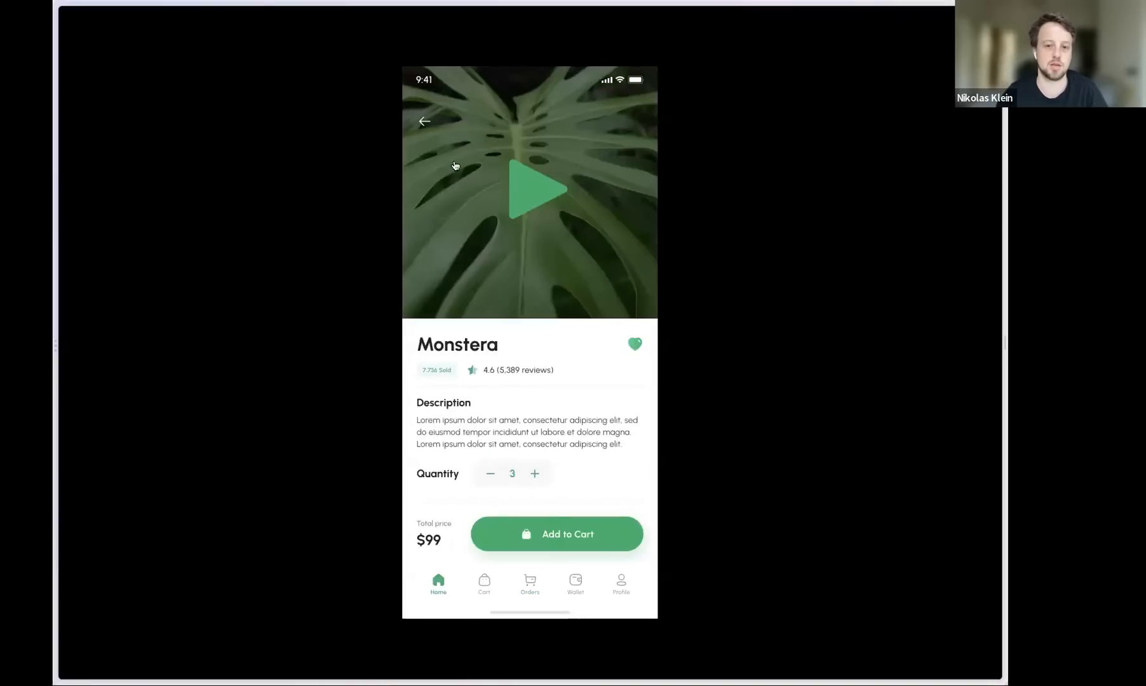
Go back from the Monstera detail screen to Browse, test Orders and Home once more, and return to the design file
{"action": "left_click", "coordinate": [426, 118]}
{"action": "left_click", "coordinate": [530, 583]}
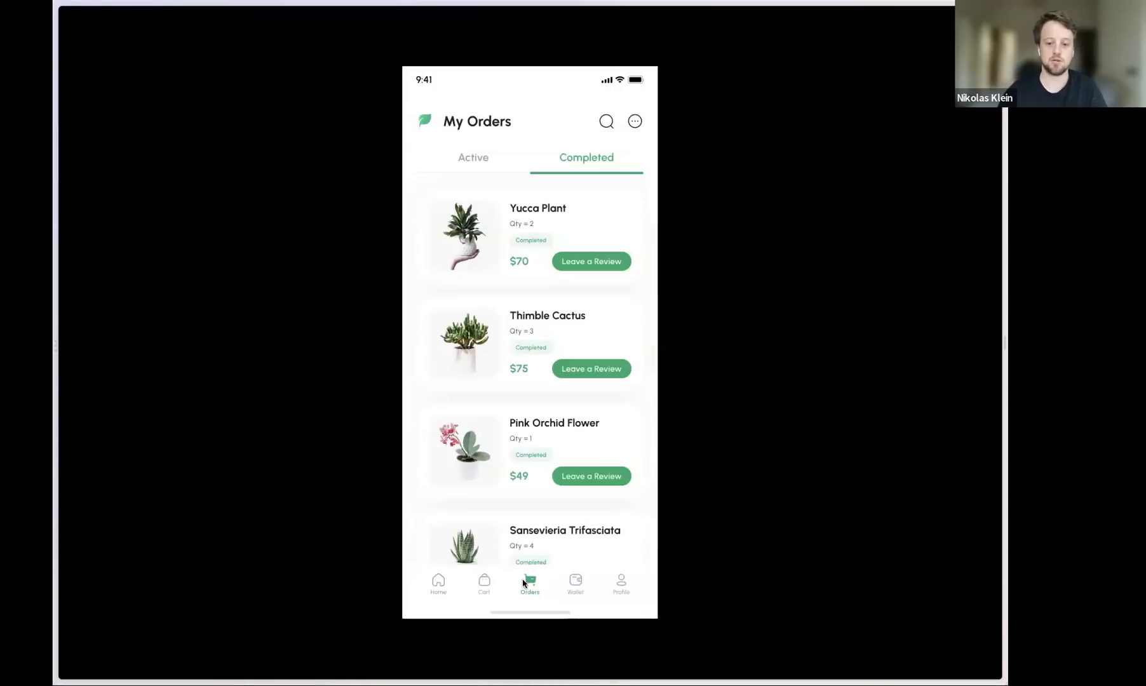
{"action": "left_click", "coordinate": [440, 583]}
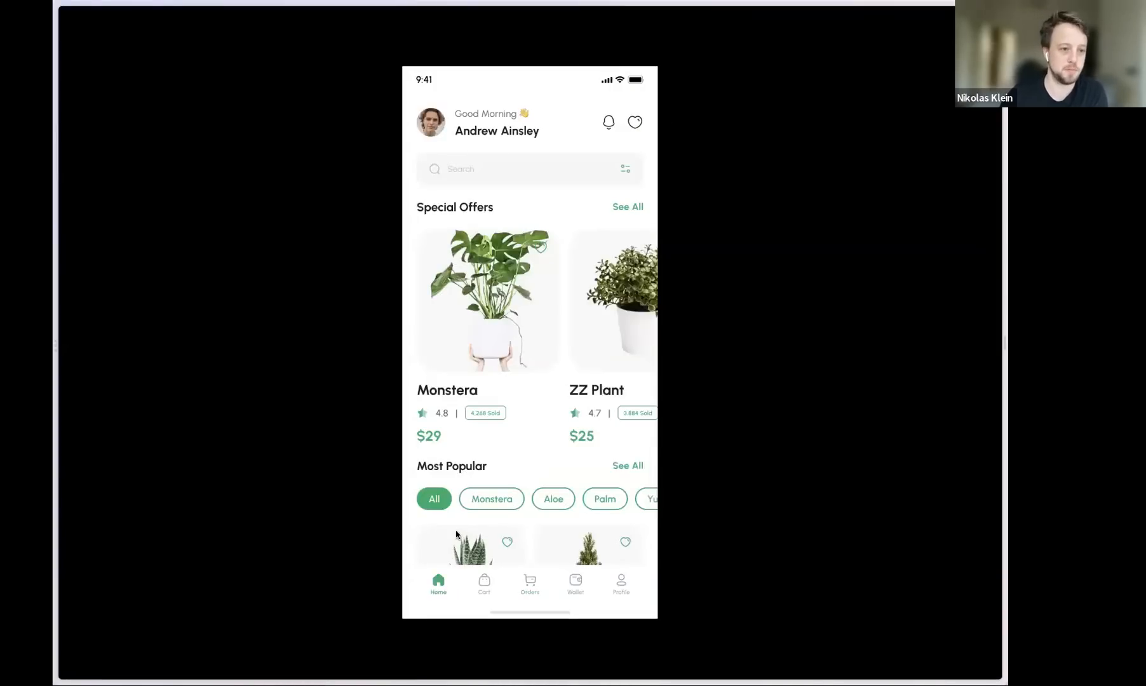
{"action": "key", "text": "ctrl+Tab"}
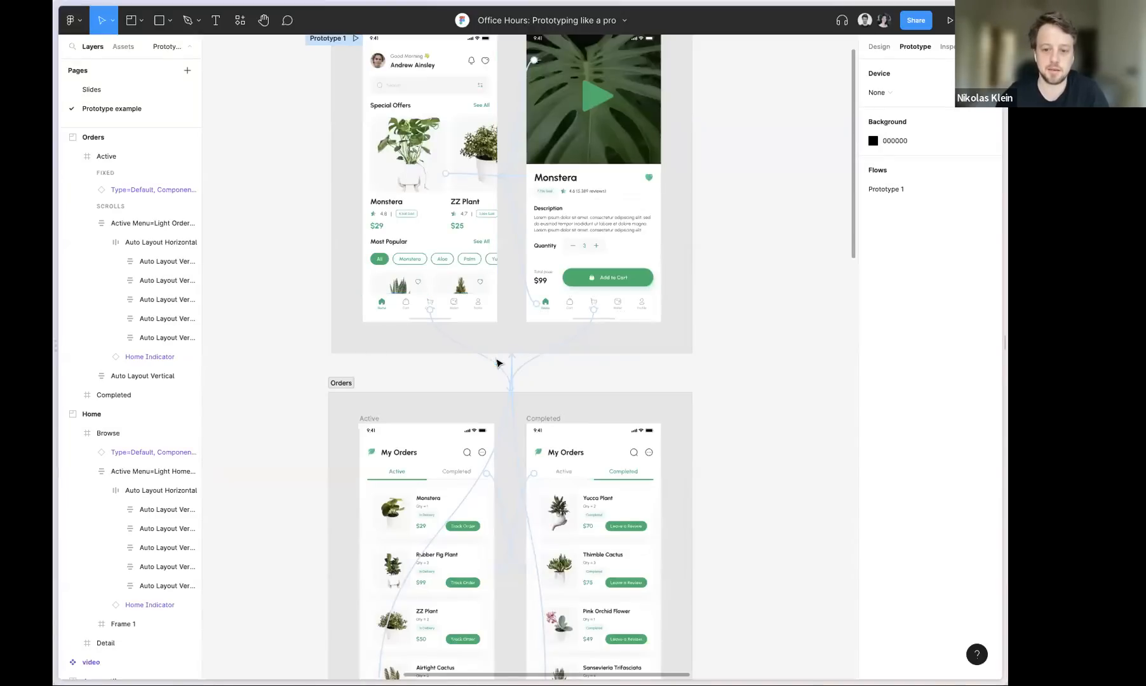
Examine the Orders section and the connection from the Browse screen's Orders navigation icon to that section
{"action": "left_click", "coordinate": [444, 400]}
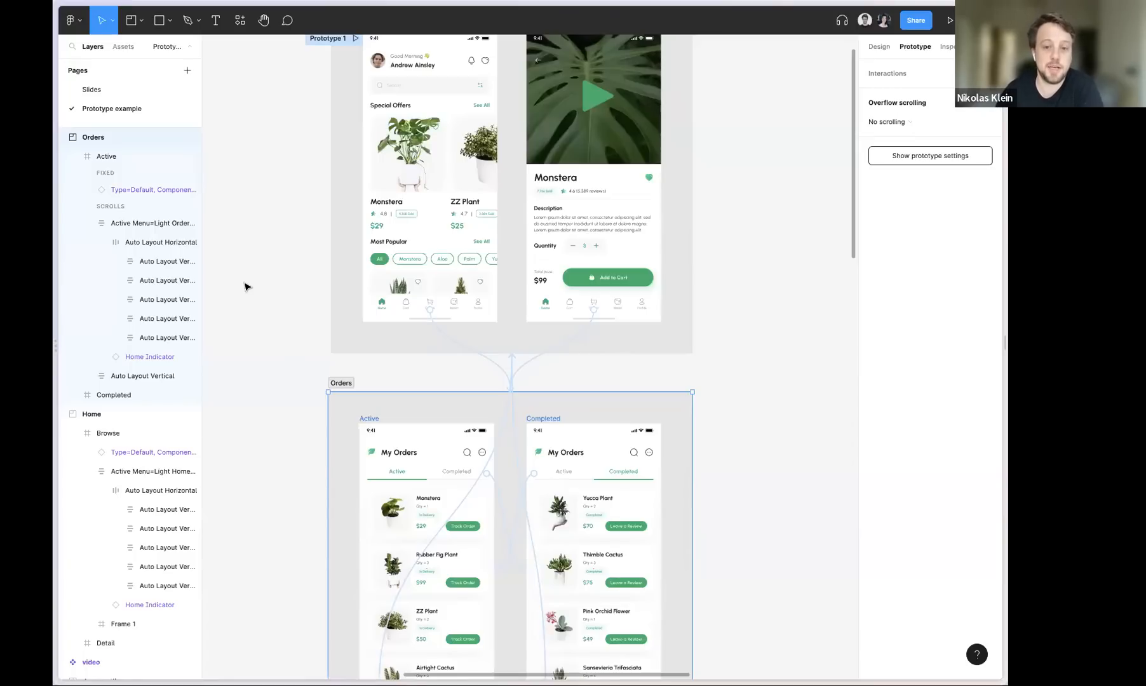
{"action": "left_click_drag", "start_coordinate": [274, 199], "coordinate": [309, 323]}
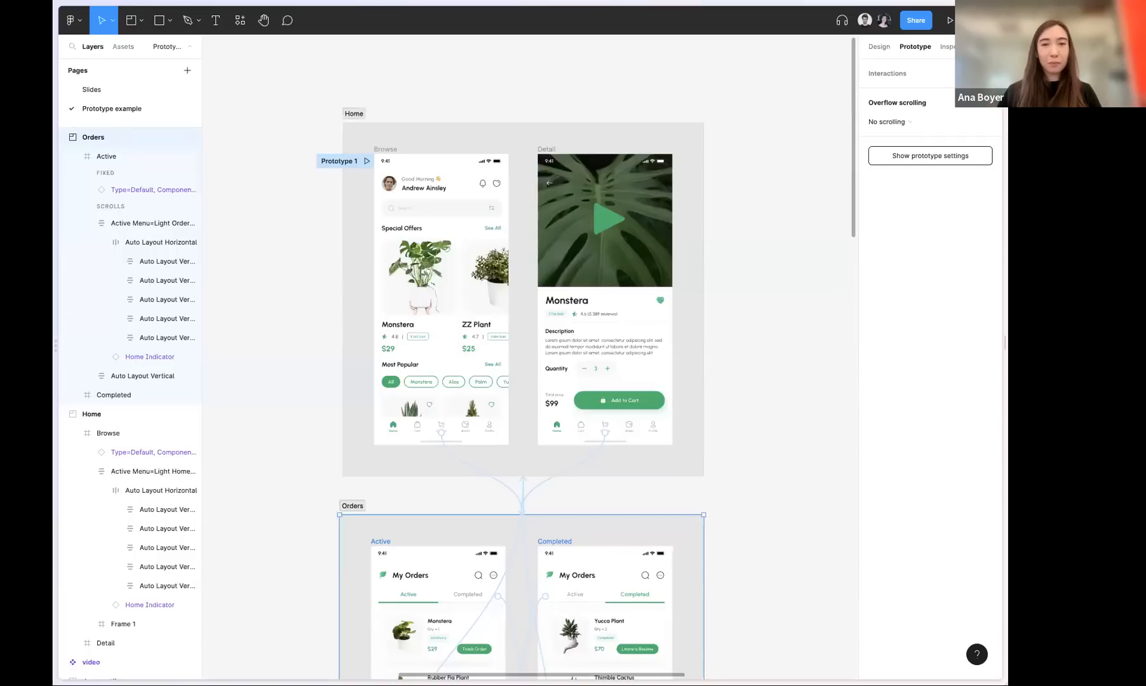
{"action": "scroll", "coordinate": [239, 152], "scroll_direction": "down", "scroll_amount": 3}
{"action": "scroll", "coordinate": [240, 153], "scroll_direction": "right", "scroll_amount": 2}
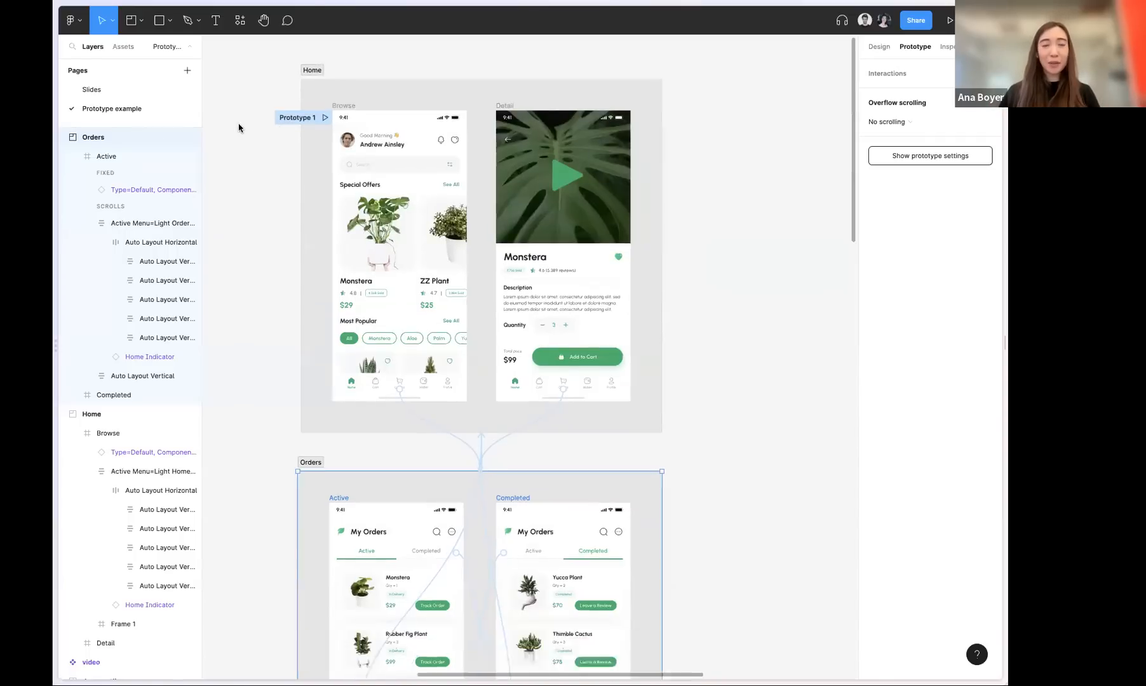
{"action": "scroll", "coordinate": [242, 267], "scroll_direction": "down", "scroll_amount": 2}
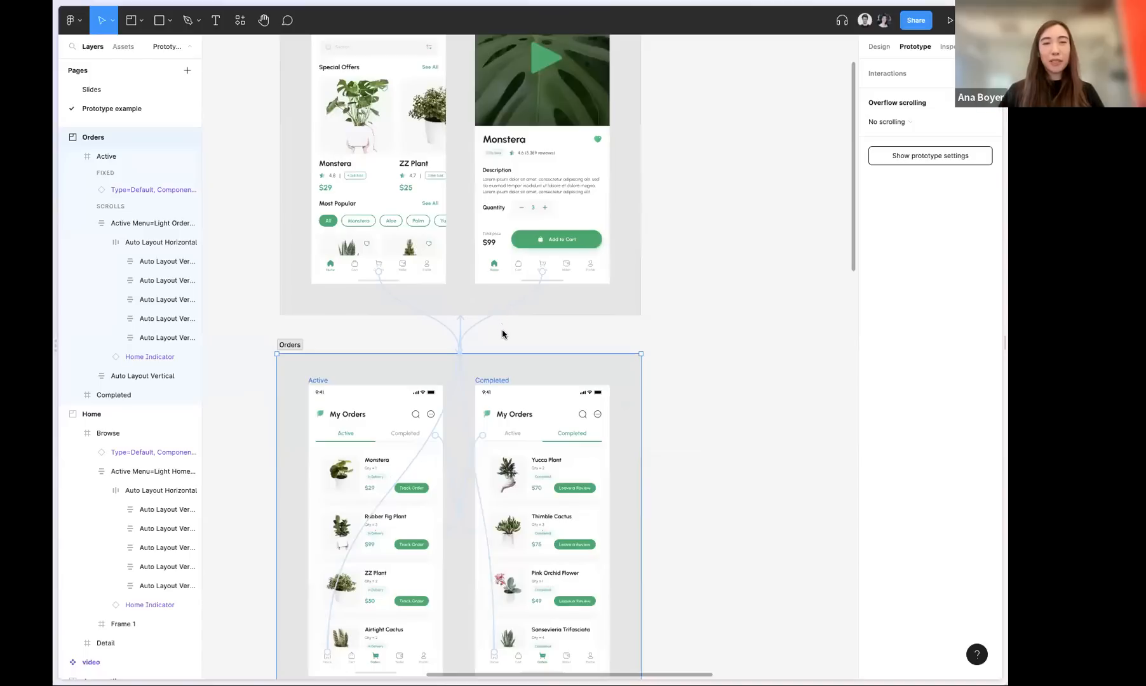
{"action": "left_click", "coordinate": [445, 338]}
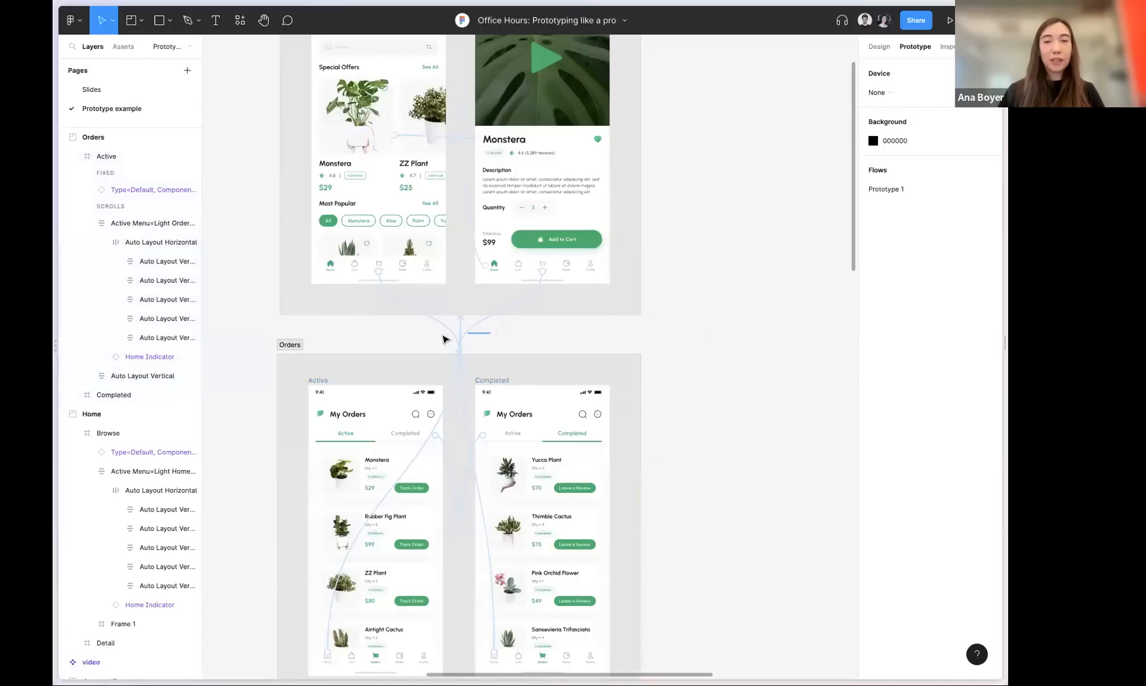
{"action": "left_click", "coordinate": [499, 333]}
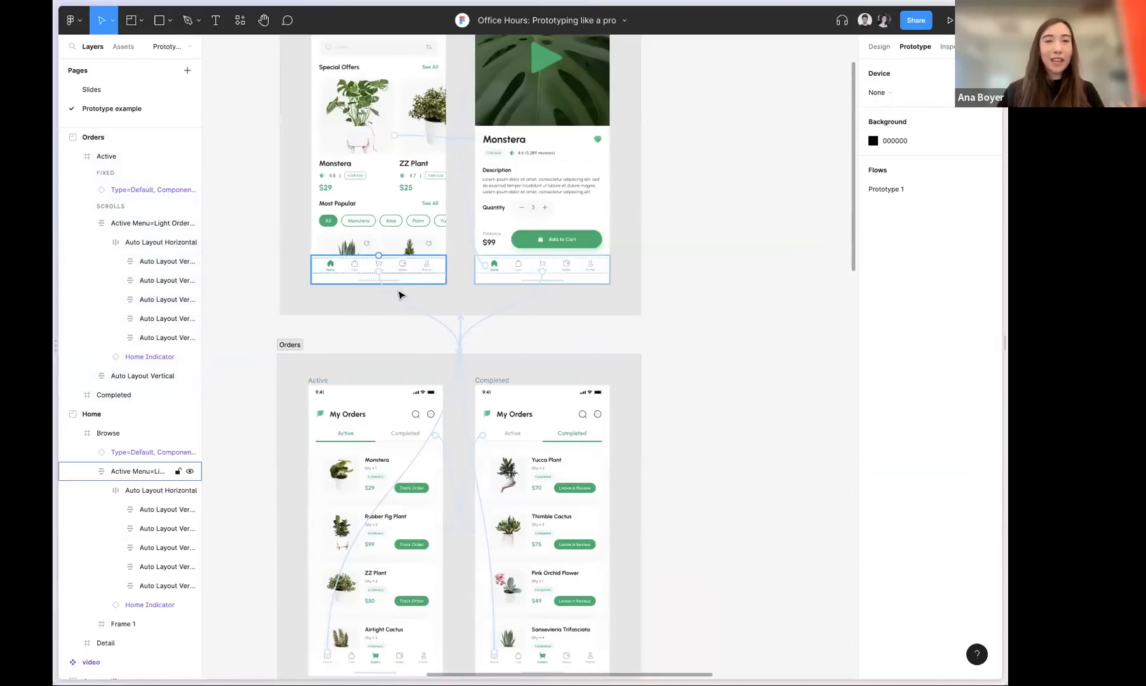
{"action": "scroll", "coordinate": [400, 294], "scroll_direction": "up", "scroll_amount": 3}
{"action": "left_click", "coordinate": [430, 338]}
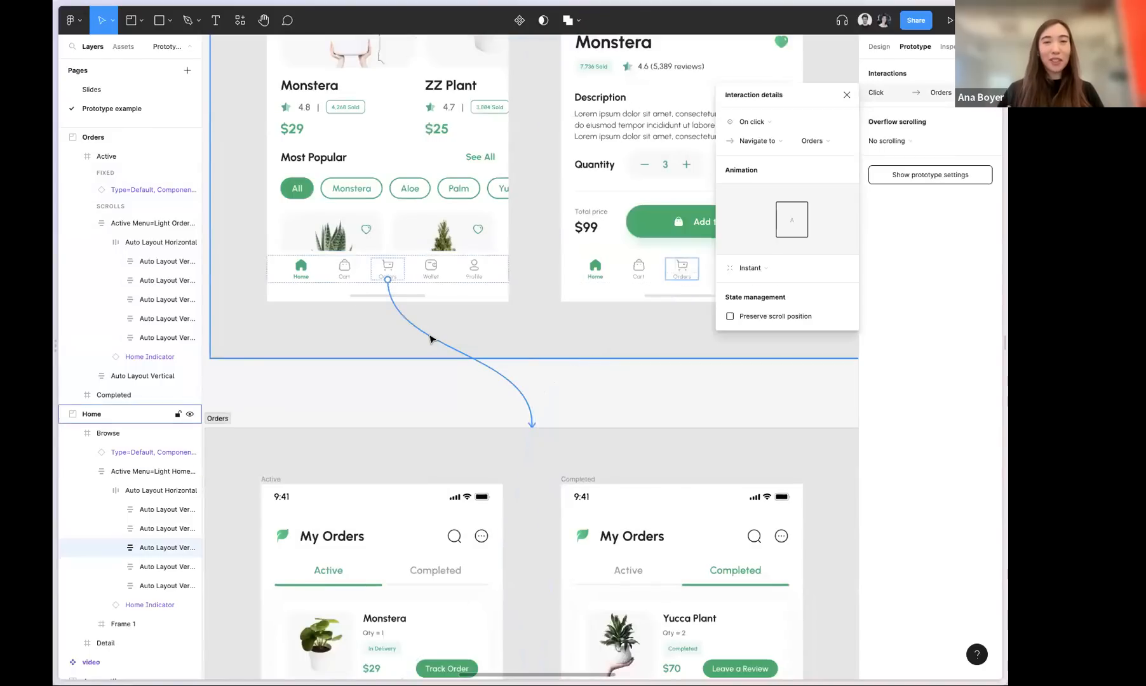
{"action": "left_click_drag", "start_coordinate": [571, 279], "coordinate": [542, 433]}
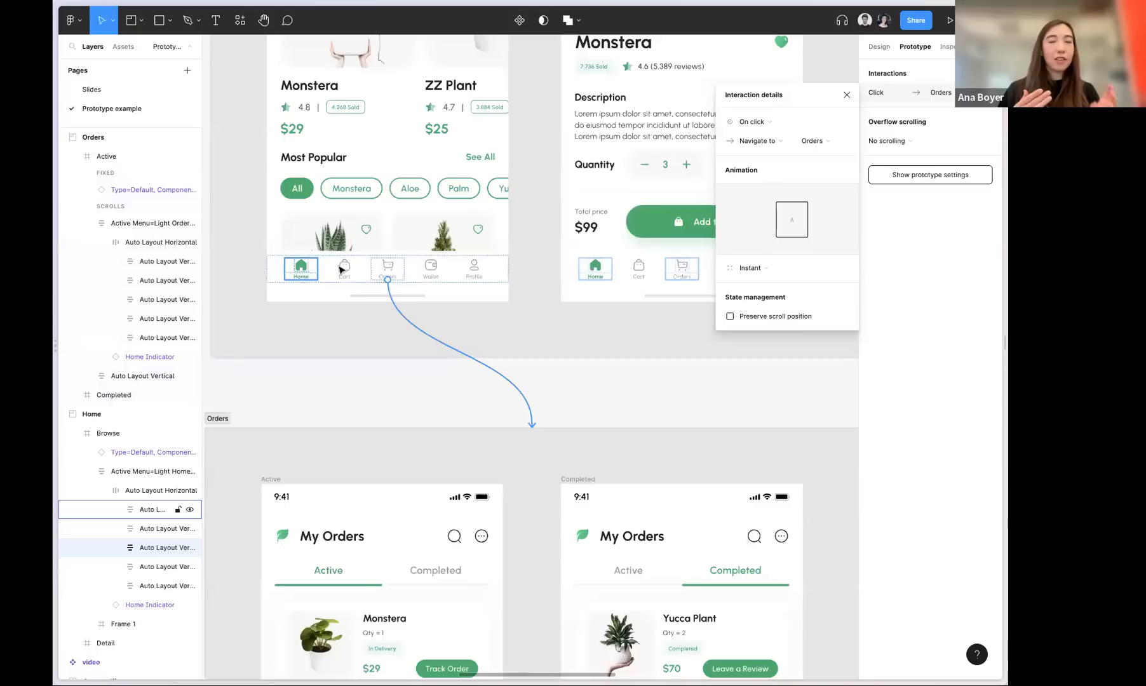
{"action": "left_click", "coordinate": [354, 394]}
{"action": "scroll", "coordinate": [386, 432], "scroll_direction": "down", "scroll_amount": 10}
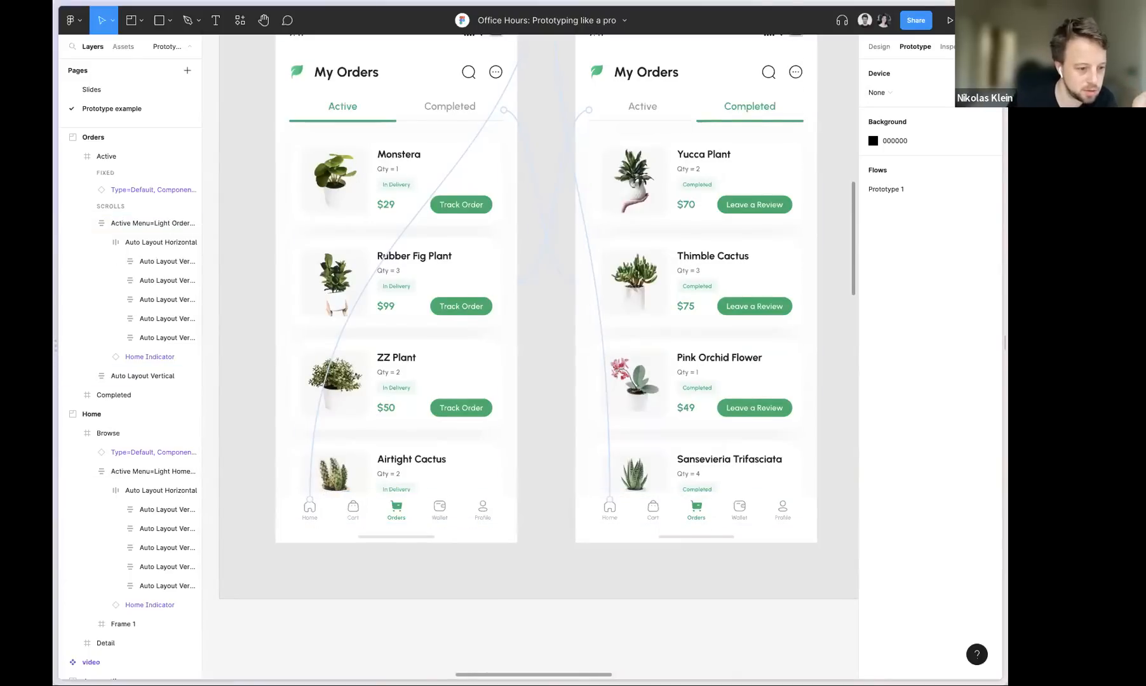
{"action": "scroll", "coordinate": [287, 284], "scroll_direction": "up", "scroll_amount": 4}
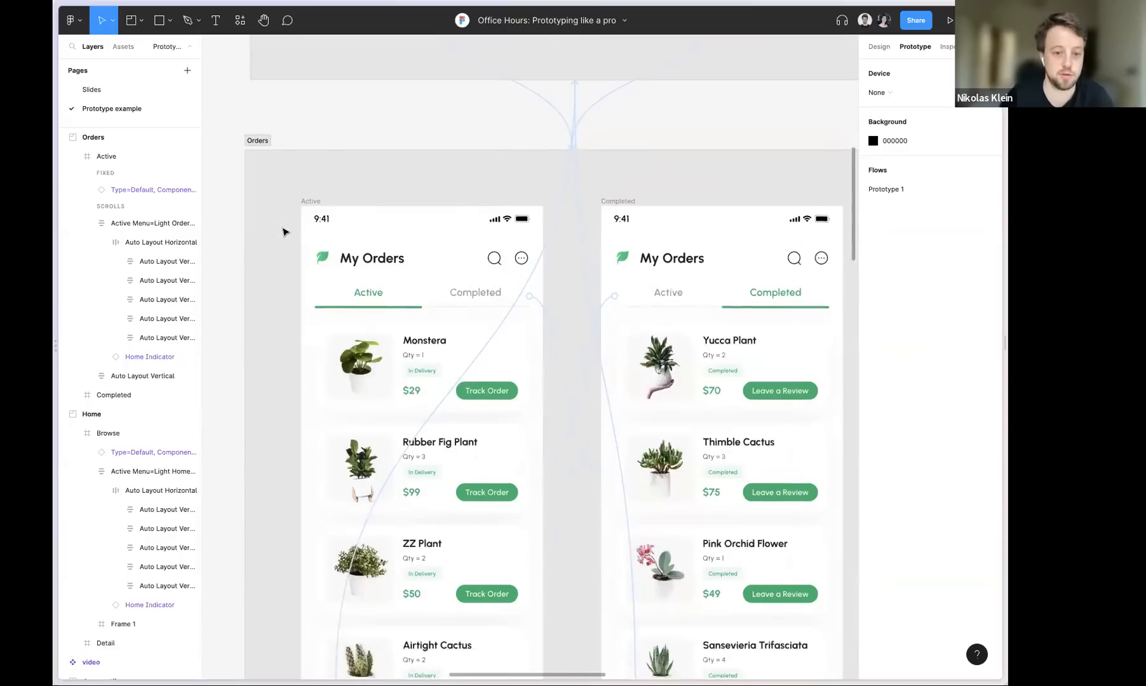
{"action": "scroll", "coordinate": [285, 233], "scroll_direction": "down", "scroll_amount": 1}
{"action": "scroll", "coordinate": [284, 230], "scroll_direction": "down", "scroll_amount": 5}
{"action": "scroll", "coordinate": [263, 182], "scroll_direction": "up", "scroll_amount": 4}
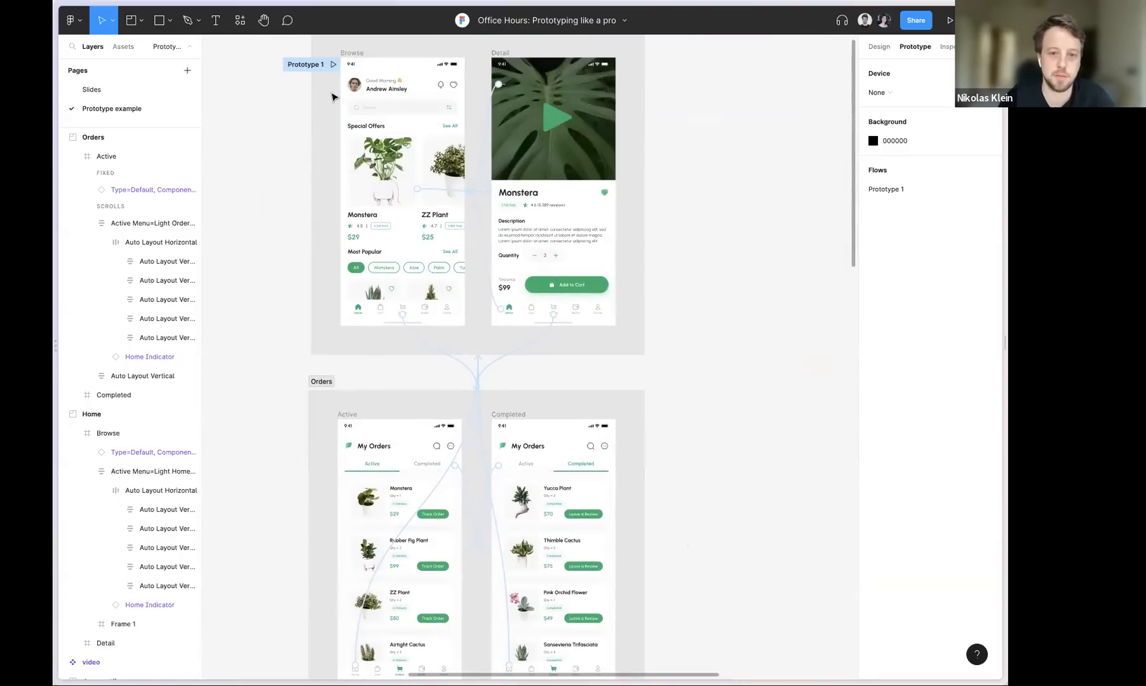
{"action": "scroll", "coordinate": [290, 86], "scroll_direction": "up", "scroll_amount": 3}
{"action": "scroll", "coordinate": [289, 85], "scroll_direction": "left", "scroll_amount": 2}
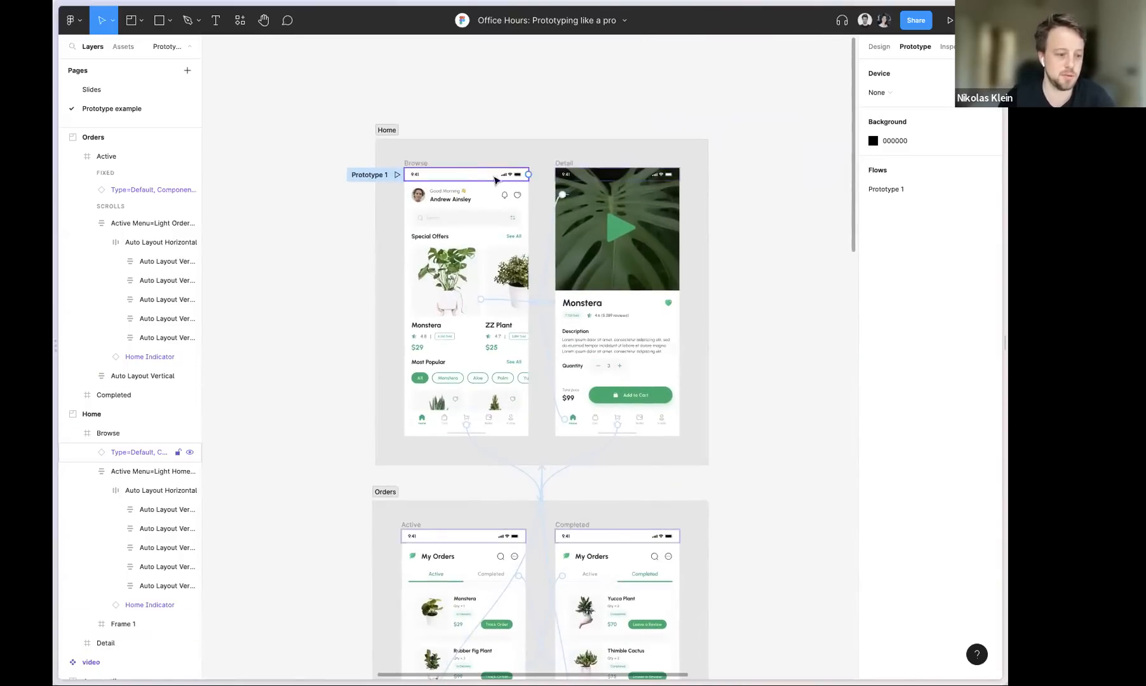
{"action": "left_click", "coordinate": [411, 165]}
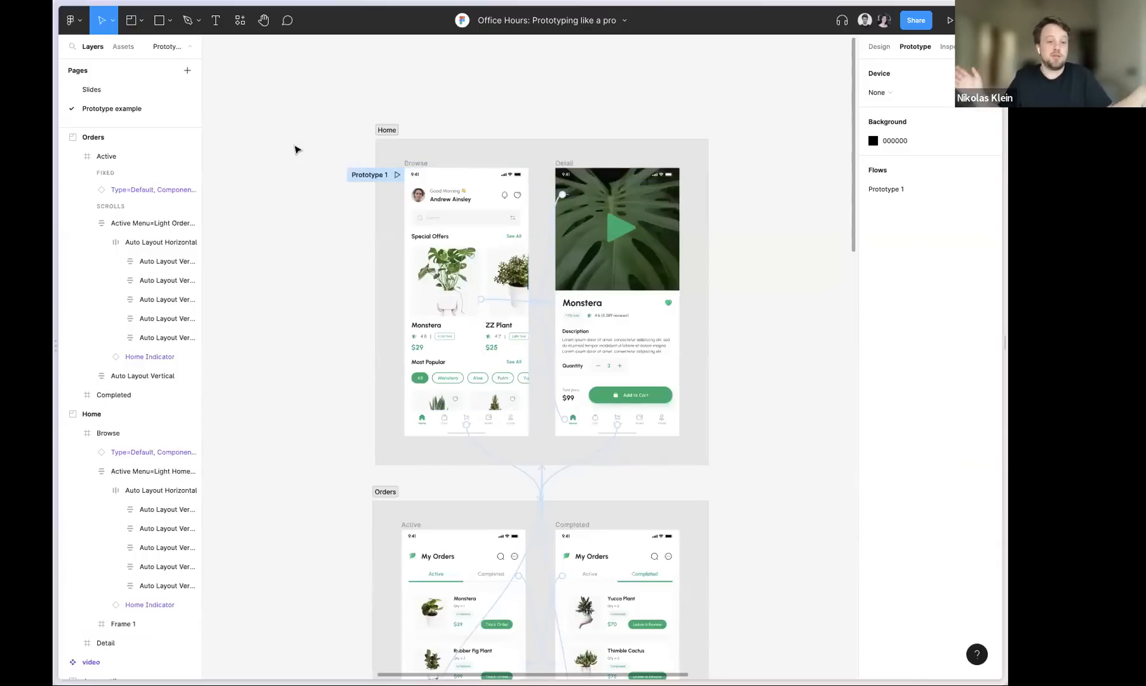
Draw a parent section of about 1359 × 2575 around the Home and Orders sections
{"action": "scroll", "coordinate": [283, 193], "scroll_direction": "down", "scroll_amount": 5}
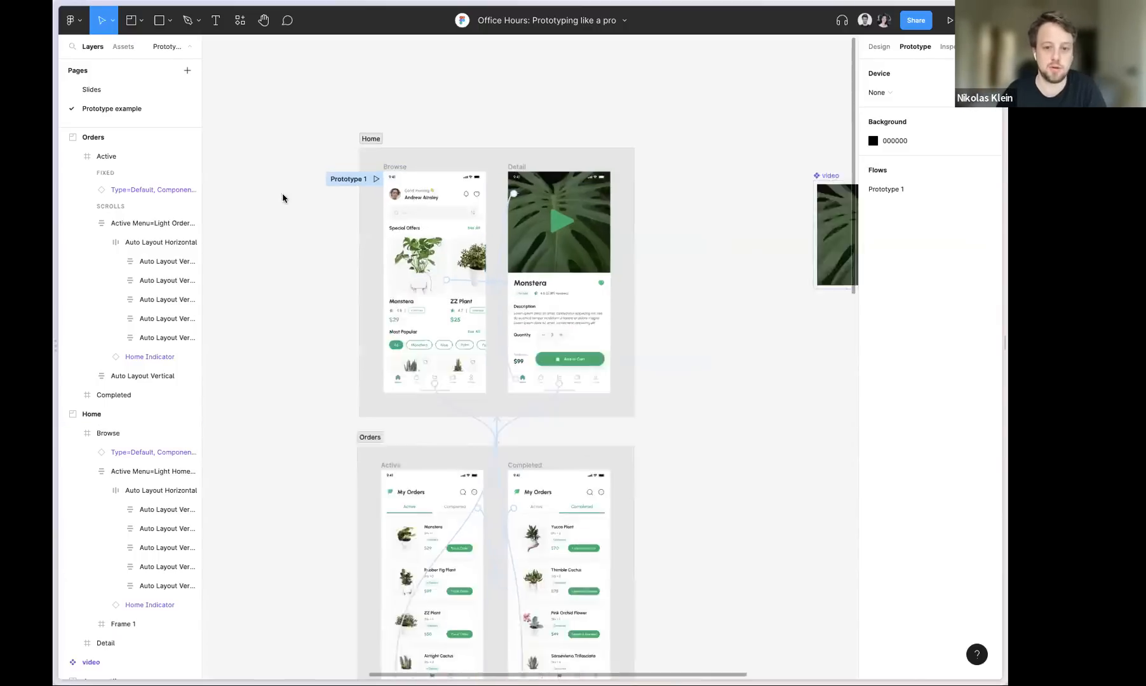
{"action": "key", "text": "shift+s"}
{"action": "left_click_drag", "start_coordinate": [263, 76], "coordinate": [547, 445]}
Rename the new outer section as Prototype
{"action": "double_click", "coordinate": [274, 75]}
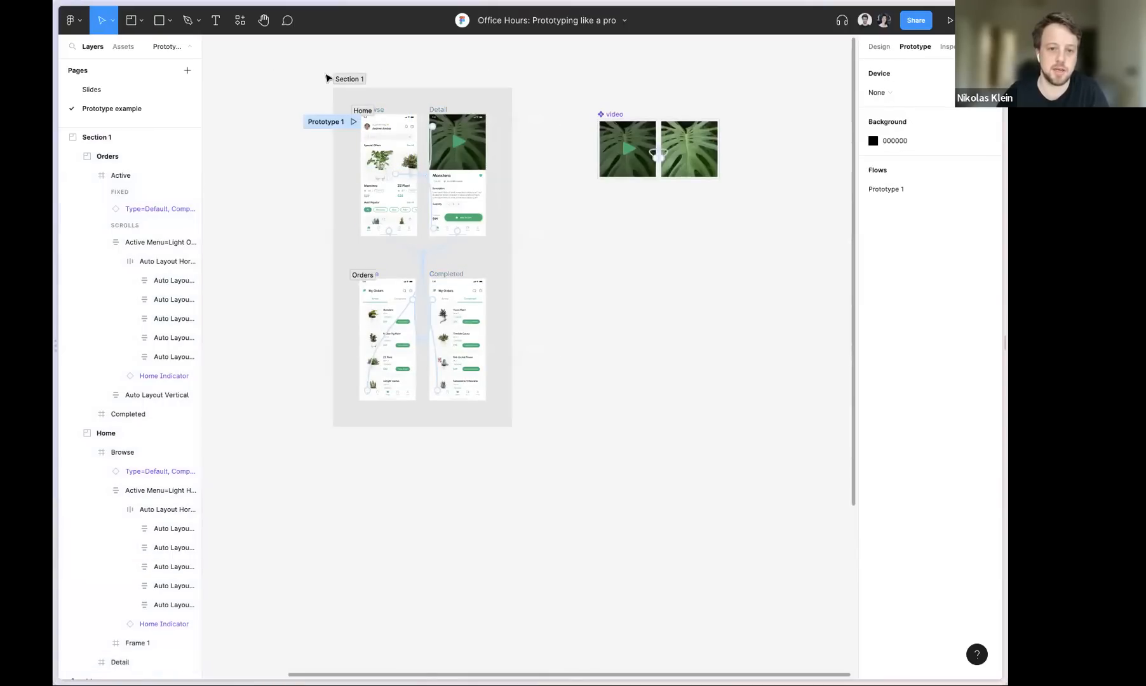
{"action": "double_click", "coordinate": [355, 76]}
{"action": "type", "text": "Prototype"}
{"action": "key", "text": "Return"}
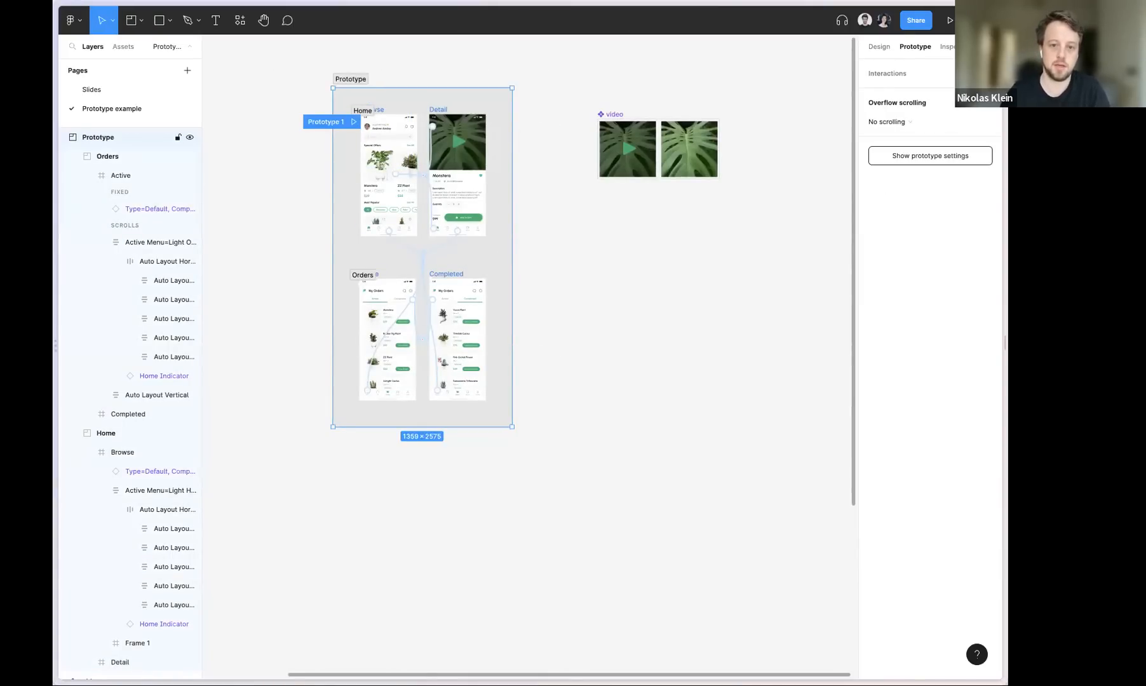
{"action": "left_click", "coordinate": [252, 170]}
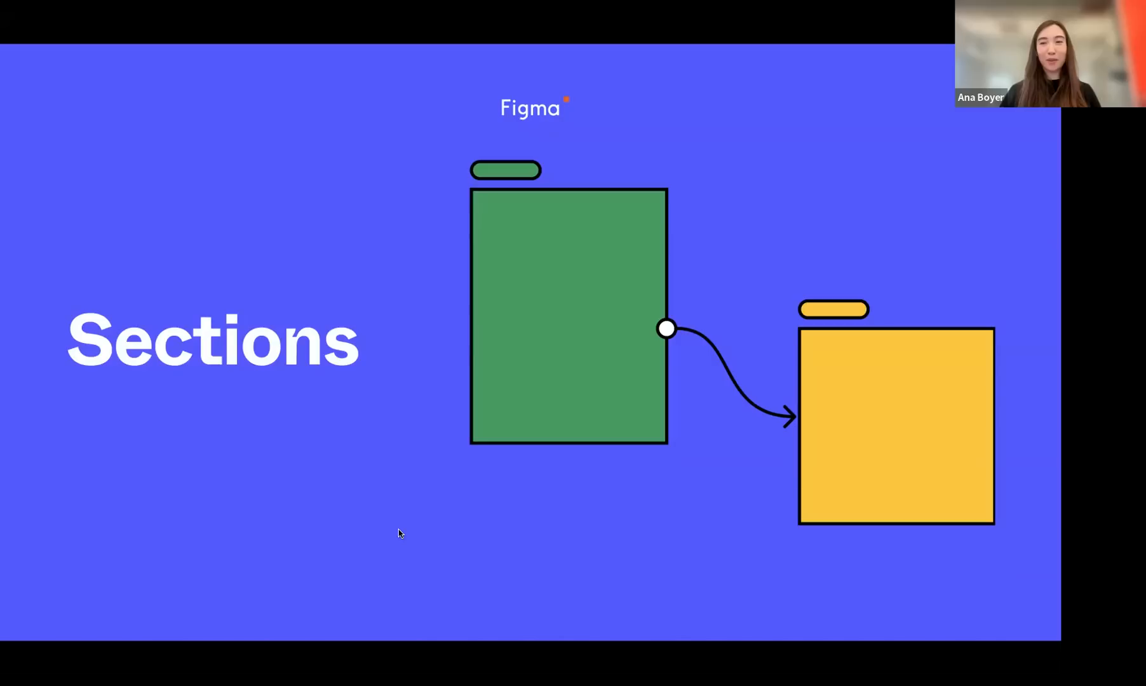
{"action": "key", "text": "Right"}
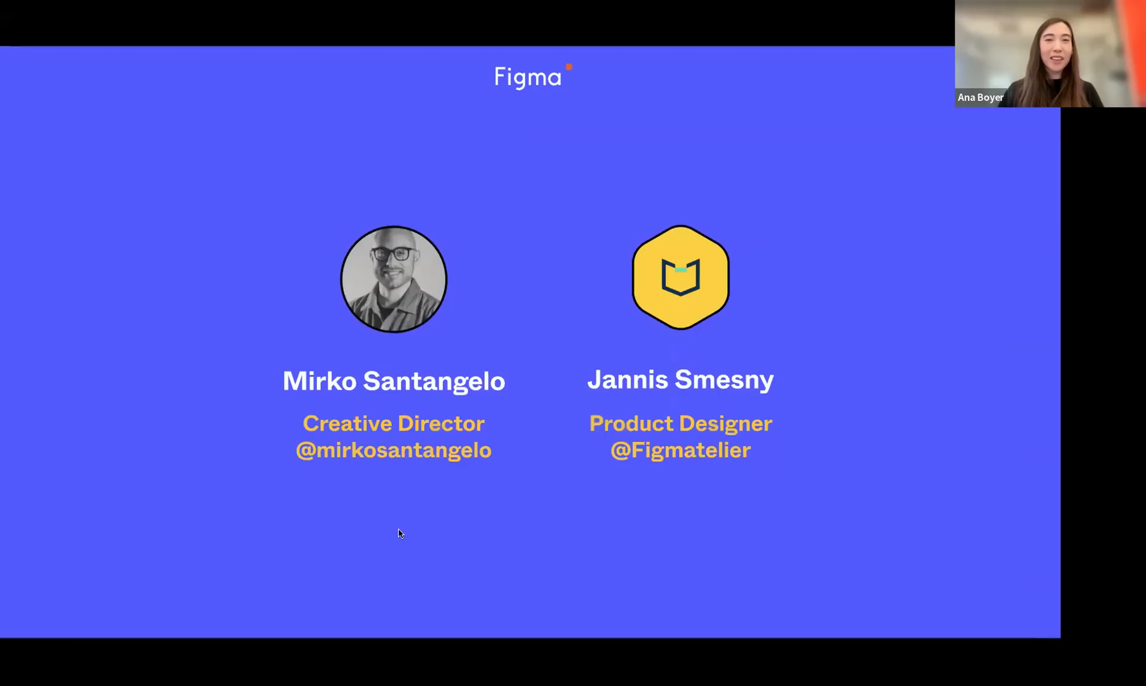
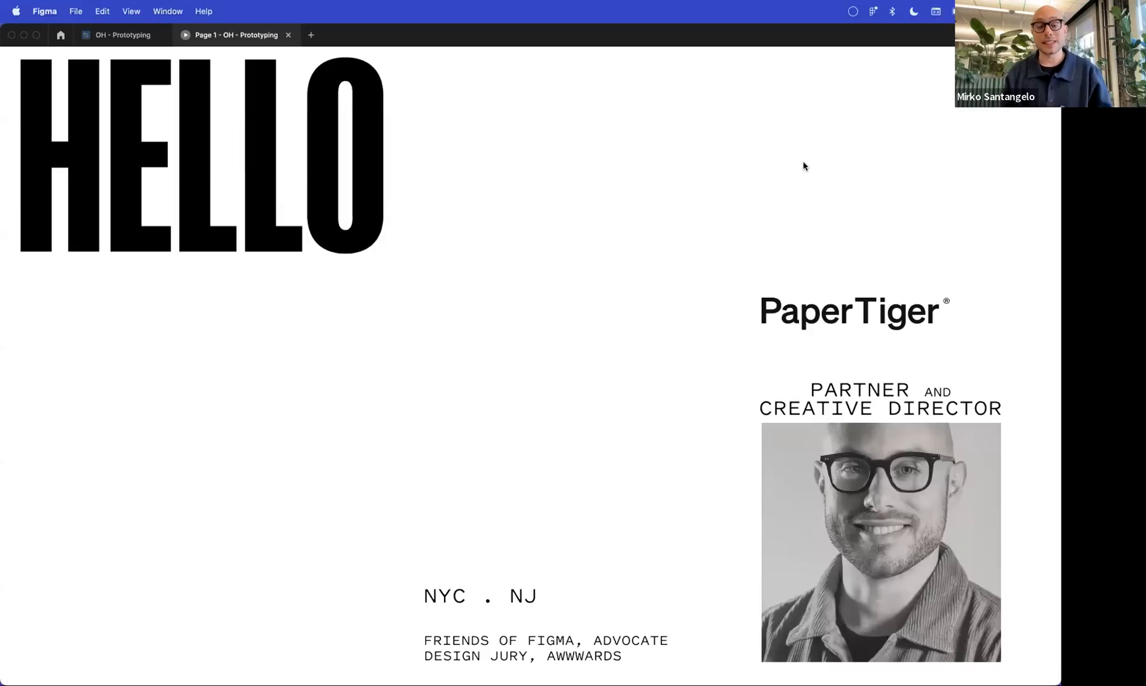
Advance the video prototyping presentation from the Hello slide to the HUG video card and its While hovering component setup
{"action": "key", "text": "Right"}
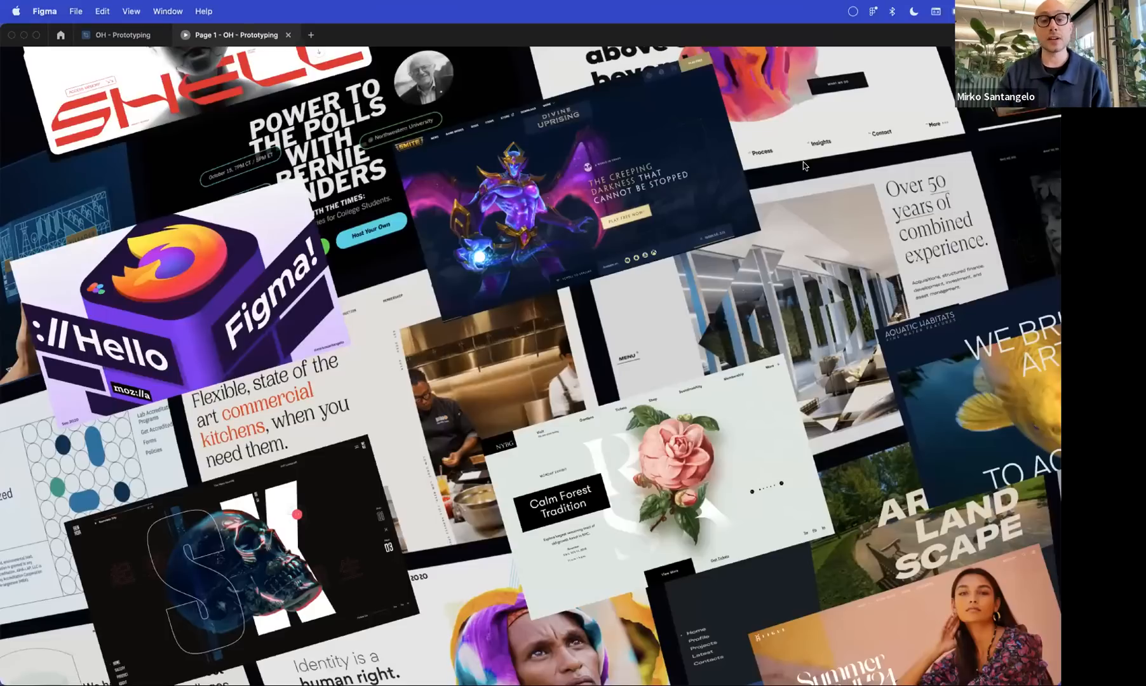
{"action": "key", "text": "Right"}
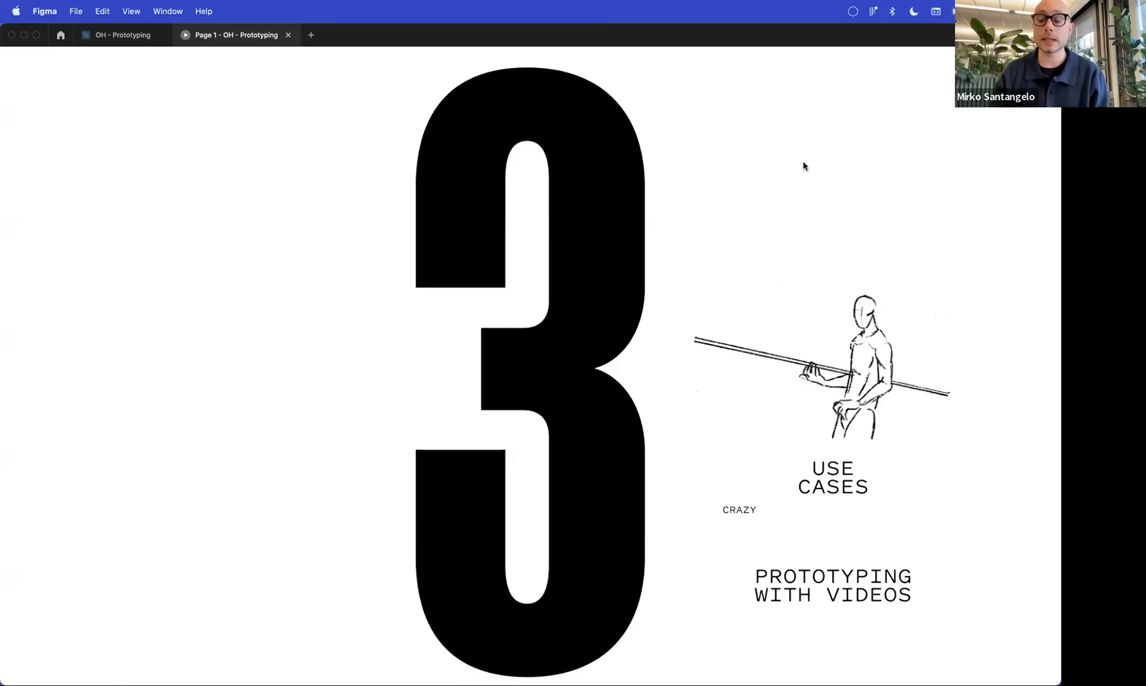
{"action": "key", "text": "Right"}
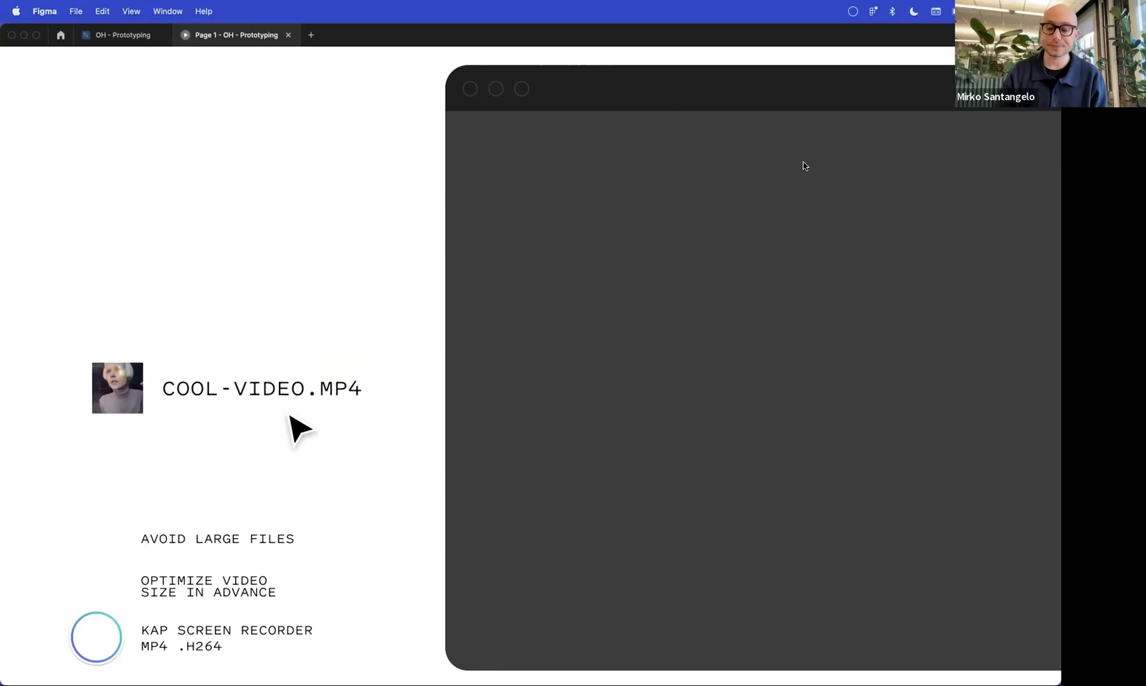
{"action": "key", "text": "Right"}
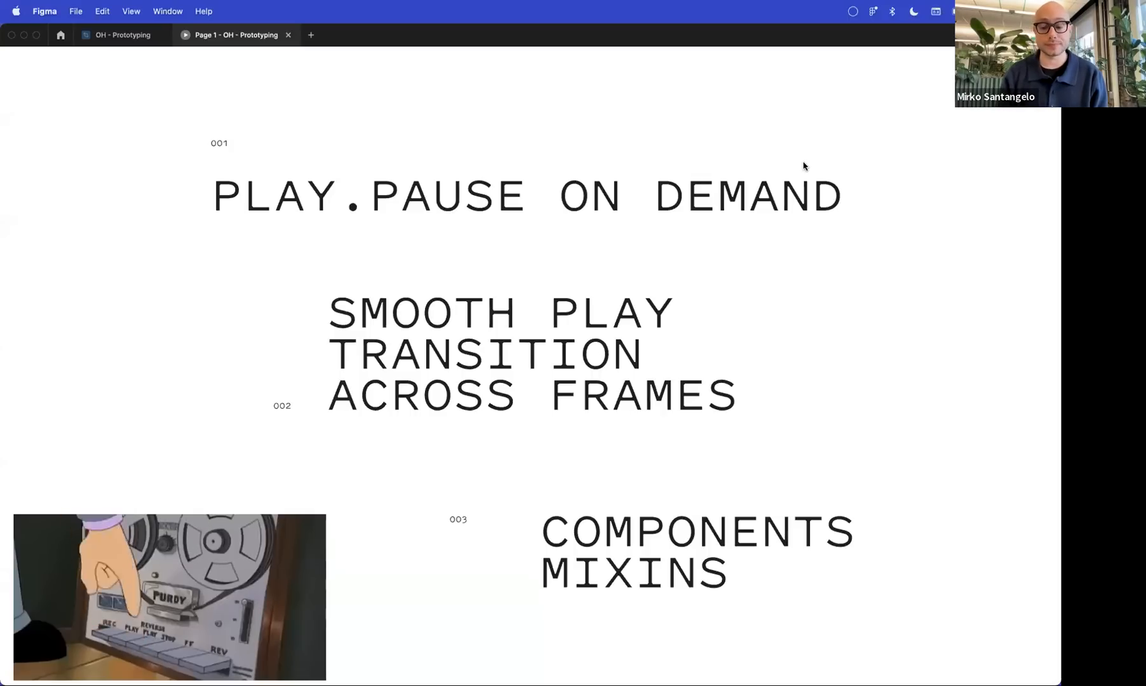
{"action": "key", "text": "Right"}
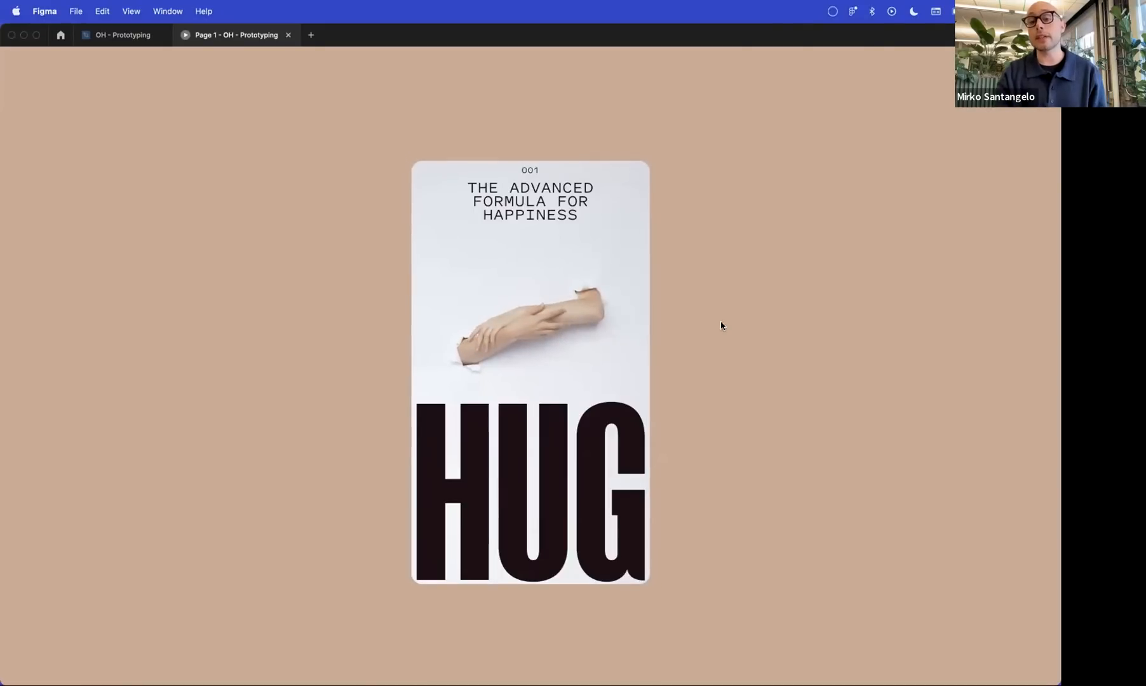
{"action": "key", "text": "Right"}
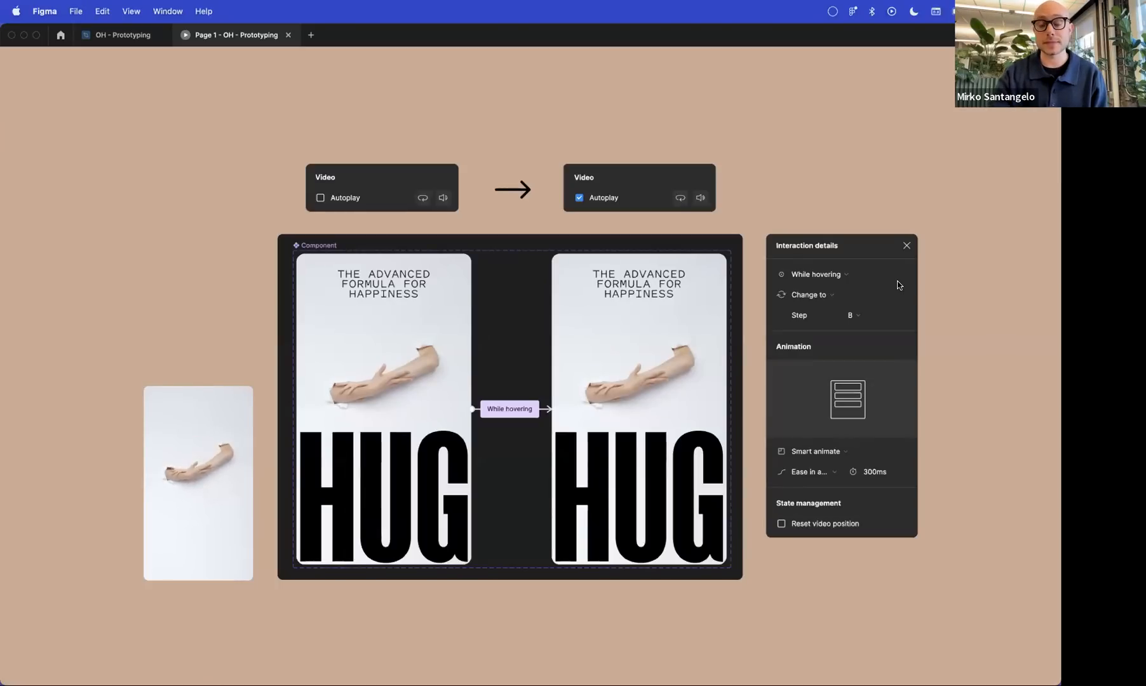
Show the FOCUSING example, play its video transition between states, and review the three-state component's interaction details
{"action": "key", "text": "Right"}
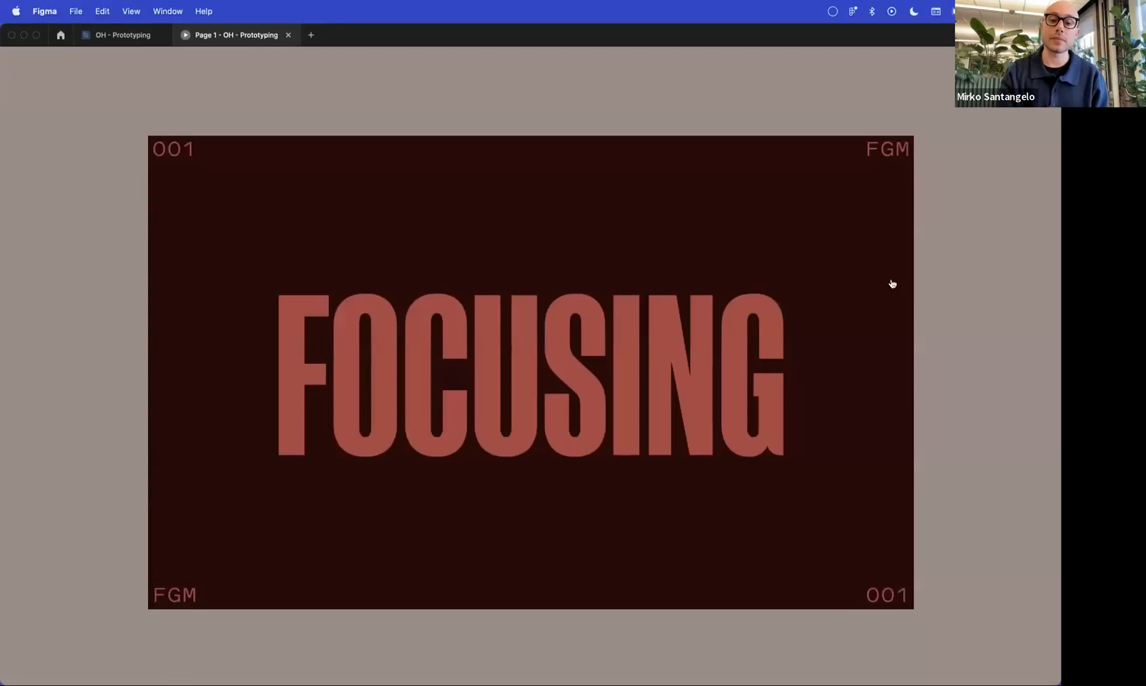
{"action": "left_click", "coordinate": [614, 342]}
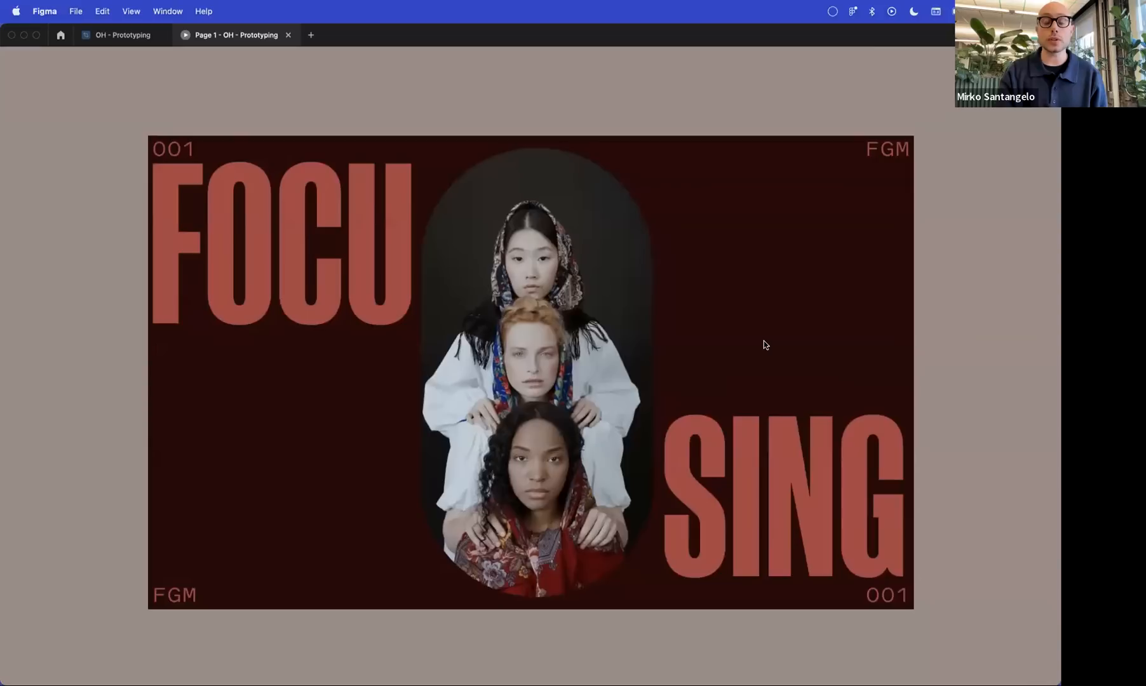
{"action": "left_click", "coordinate": [702, 332]}
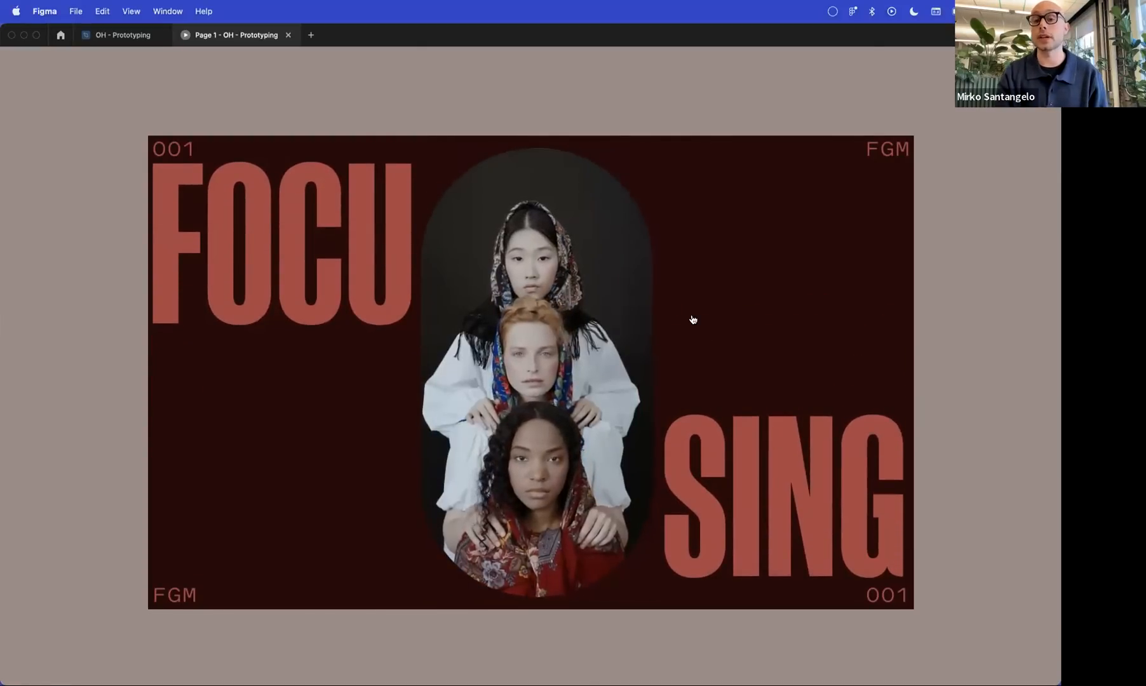
{"action": "left_click", "coordinate": [692, 319]}
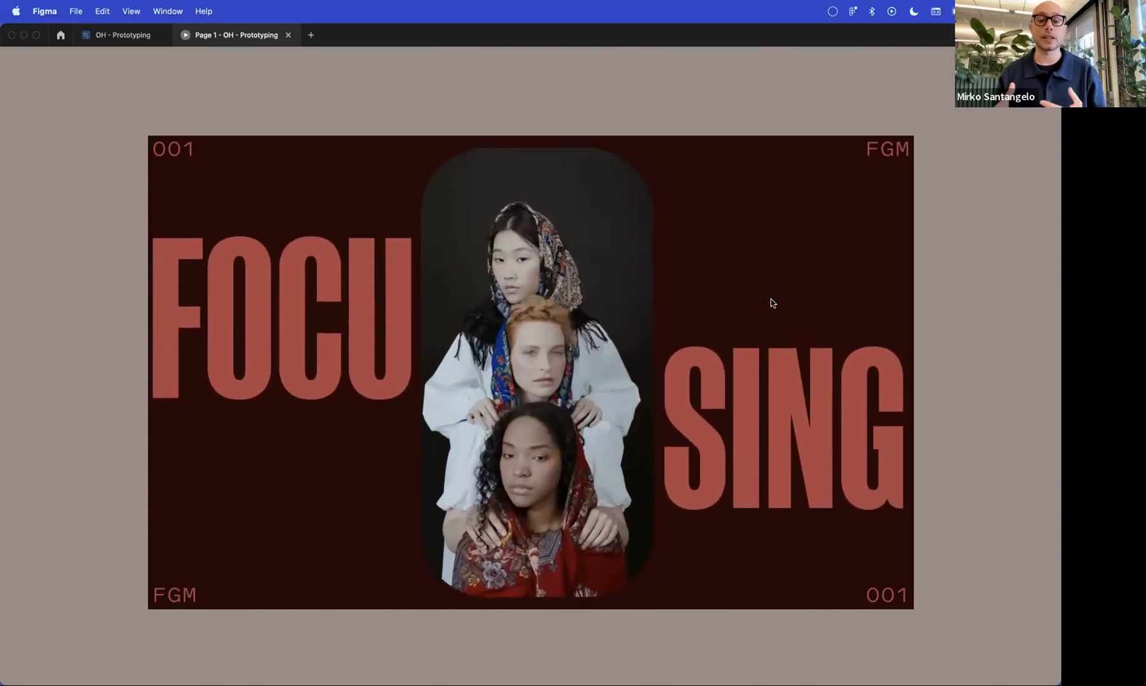
{"action": "key", "text": "Right"}
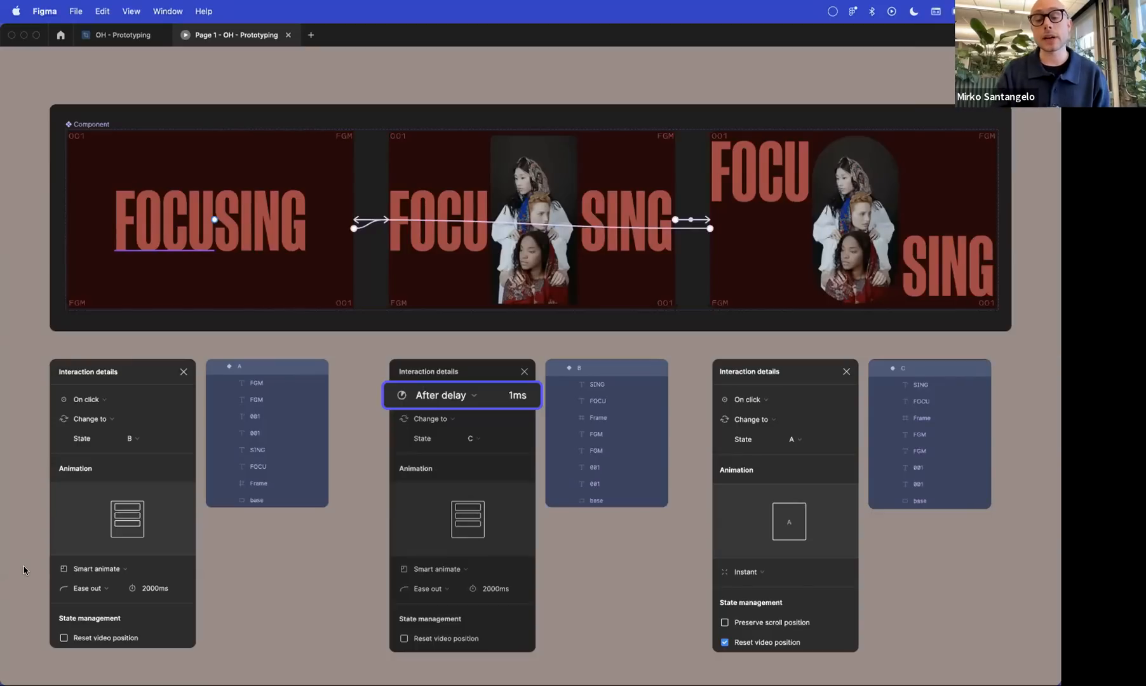
Play The McBride Company homepage animation, review its custom delay, timing and easing settings, and advance to the Create Stories summary slide
{"action": "key", "text": "Right"}
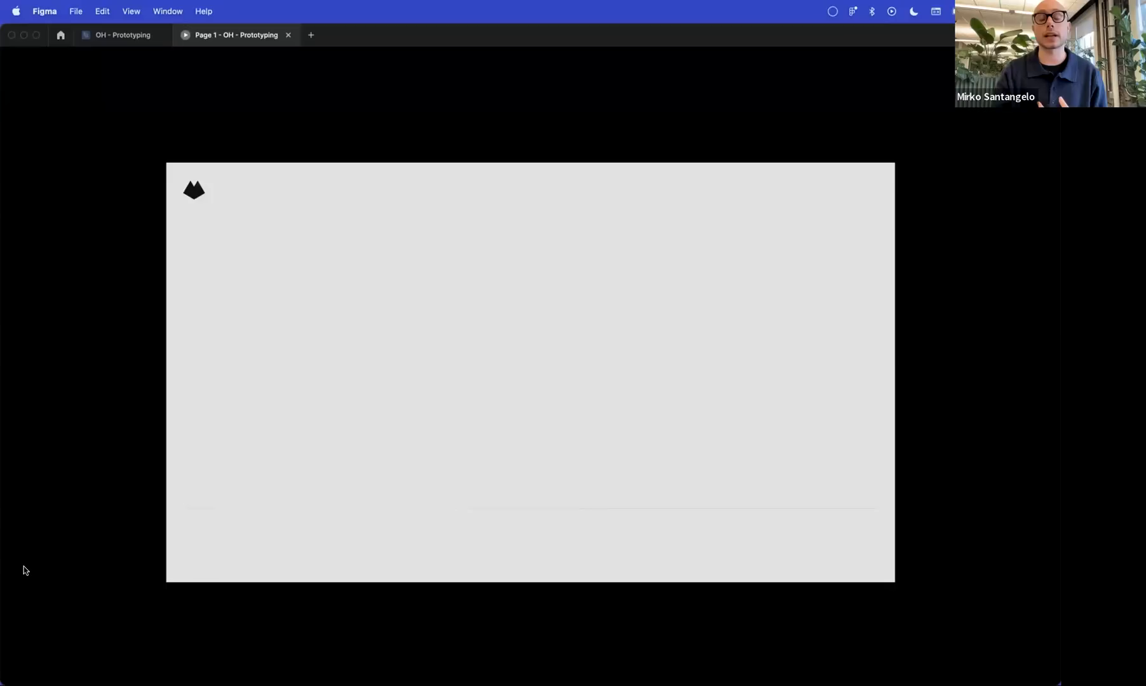
{"action": "left_click", "coordinate": [357, 465]}
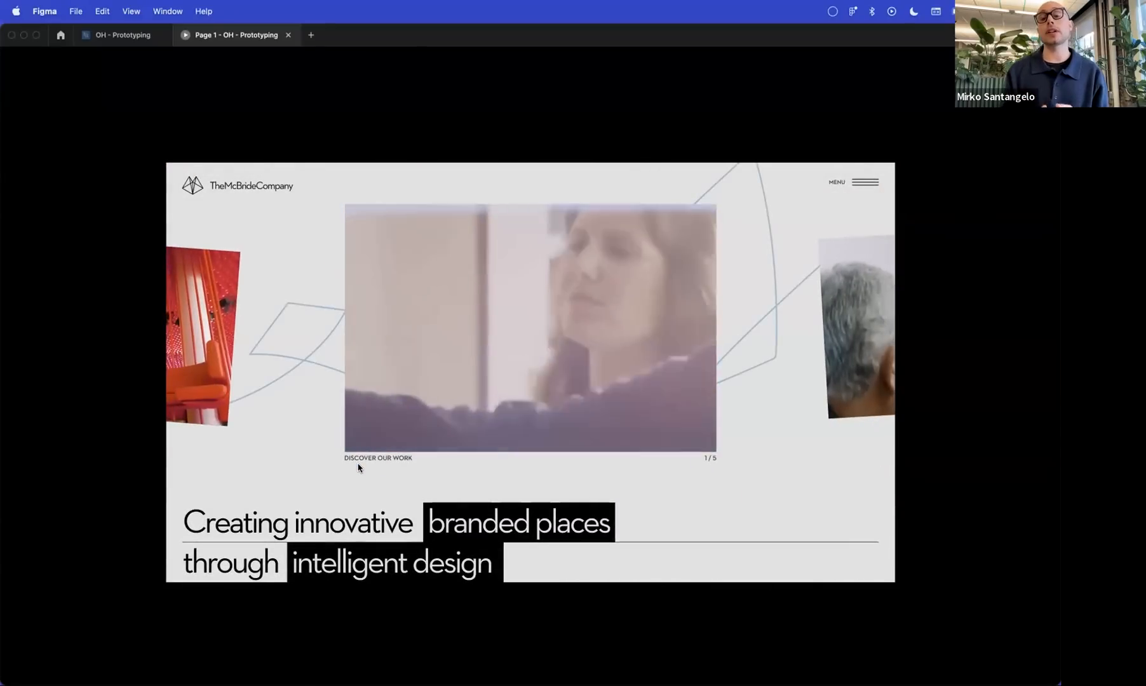
{"action": "key", "text": "Right"}
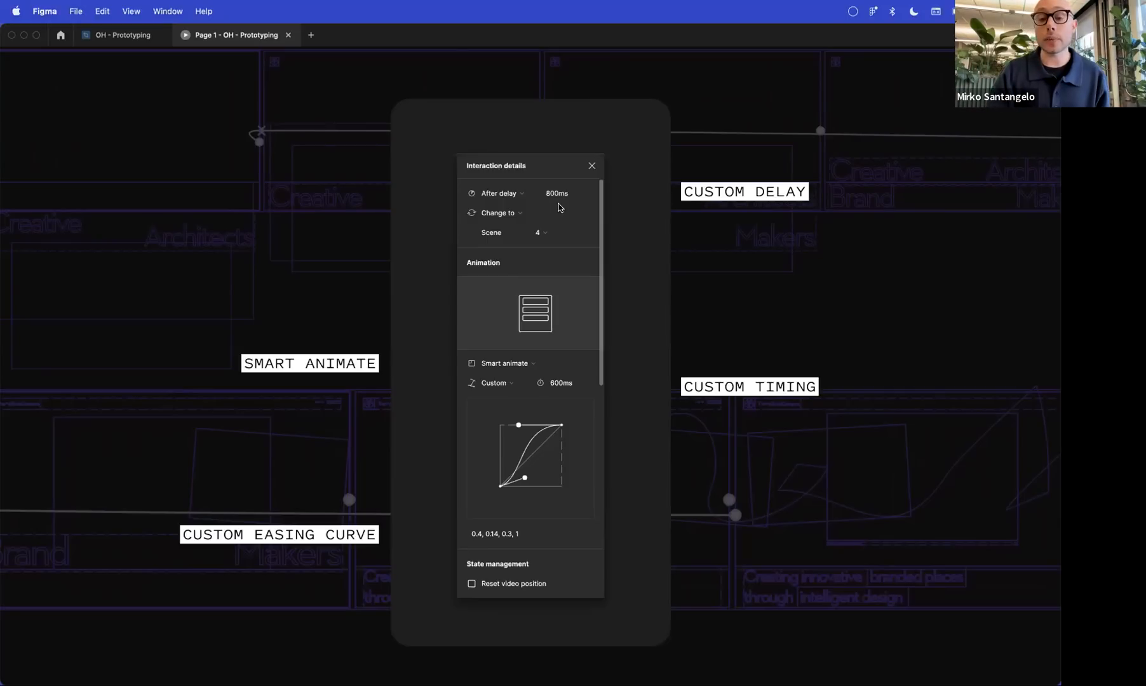
{"action": "key", "text": "Right"}
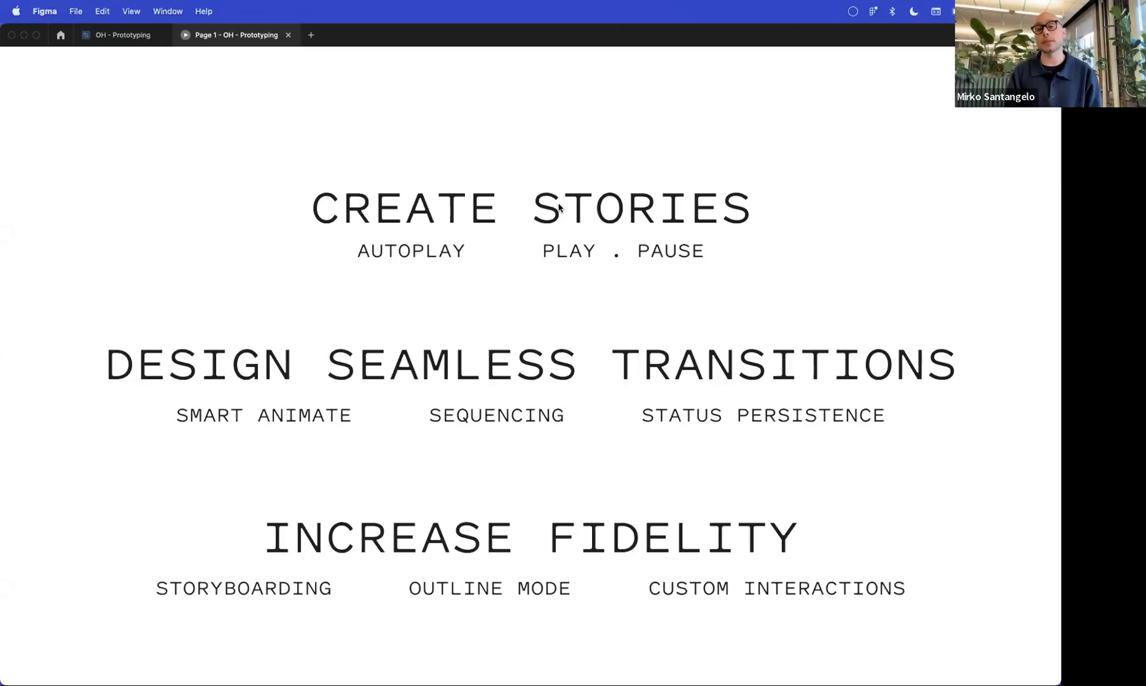
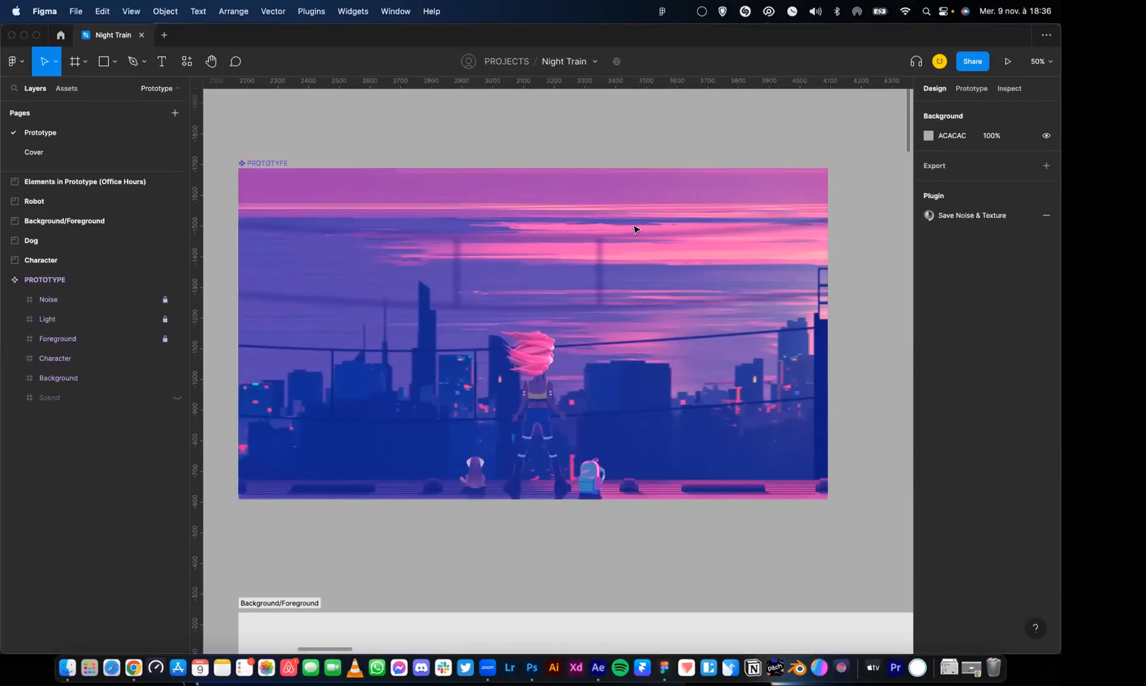
Play the Night Train prototype in presentation view
{"action": "scroll", "coordinate": [568, 153], "scroll_direction": "down", "scroll_amount": 2}
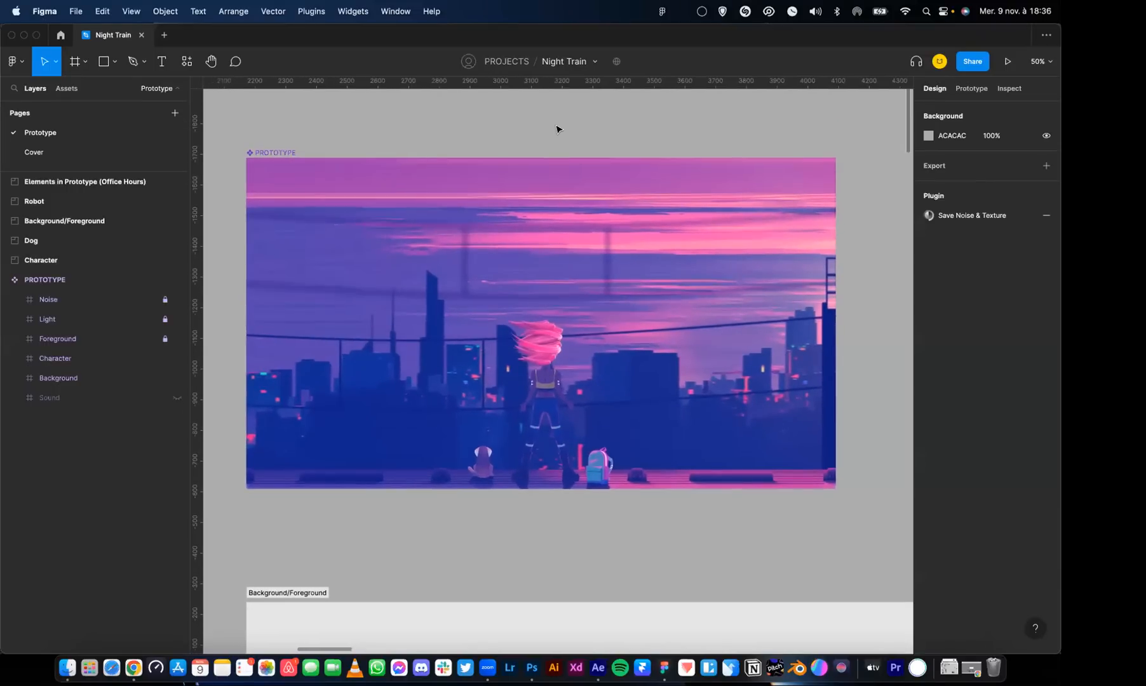
{"action": "left_click", "coordinate": [1007, 62]}
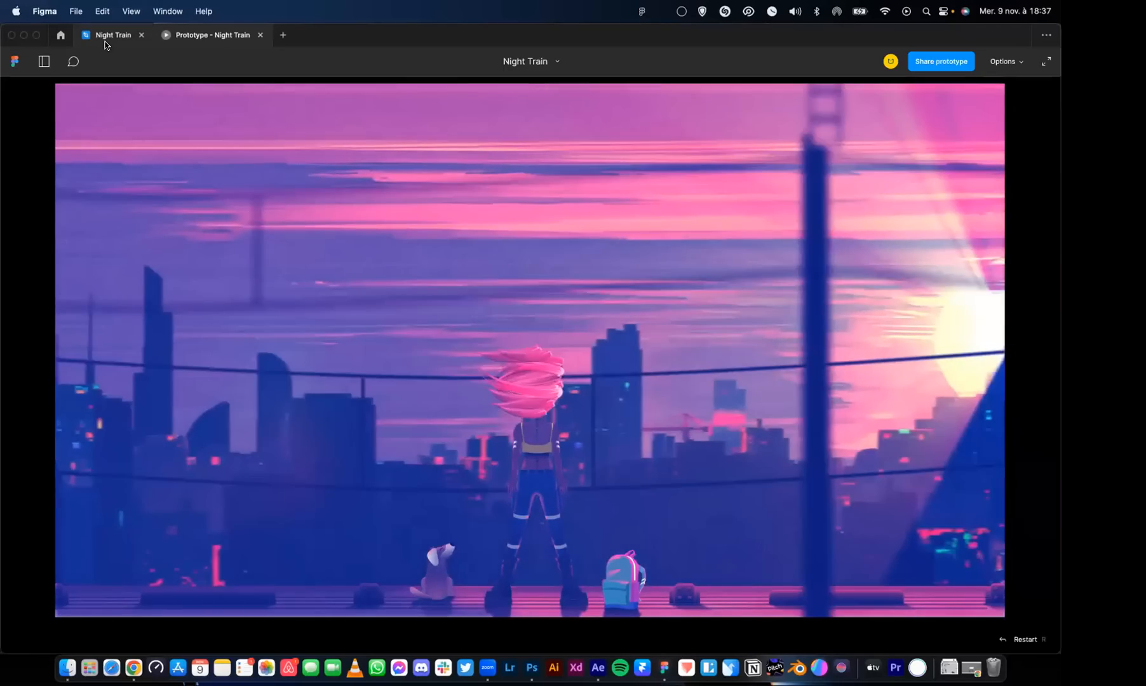
Make the Sound layer of the PROTOTYPE component visible and replay the prototype while adjusting the system volume
{"action": "left_click", "coordinate": [106, 43]}
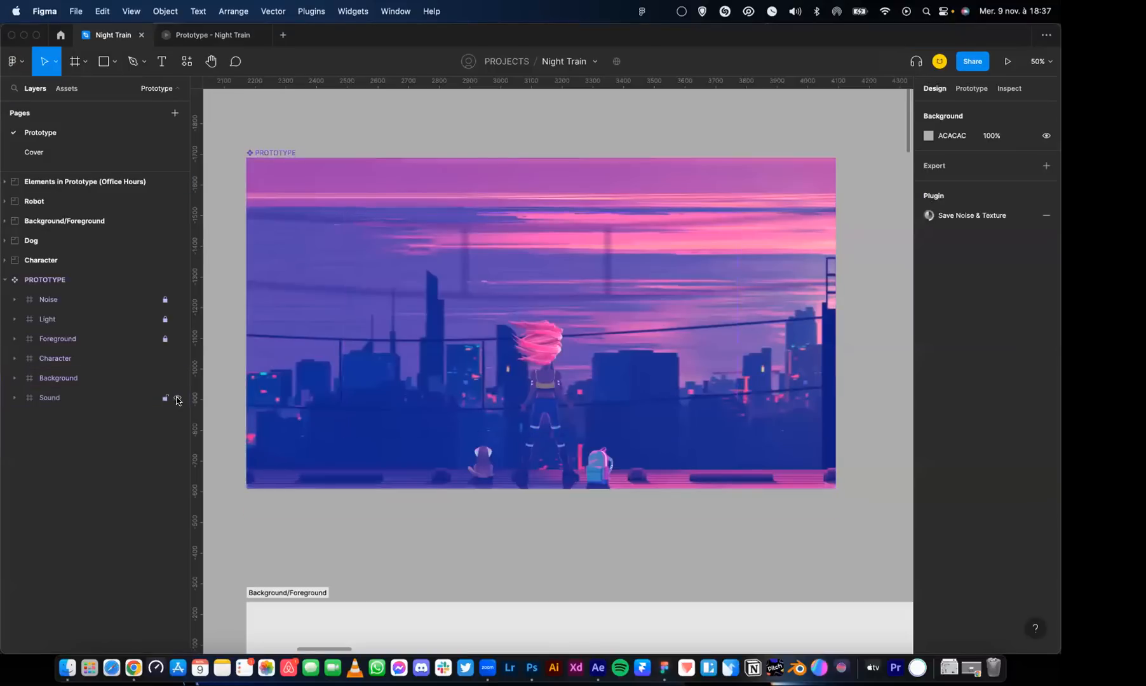
{"action": "left_click", "coordinate": [220, 38]}
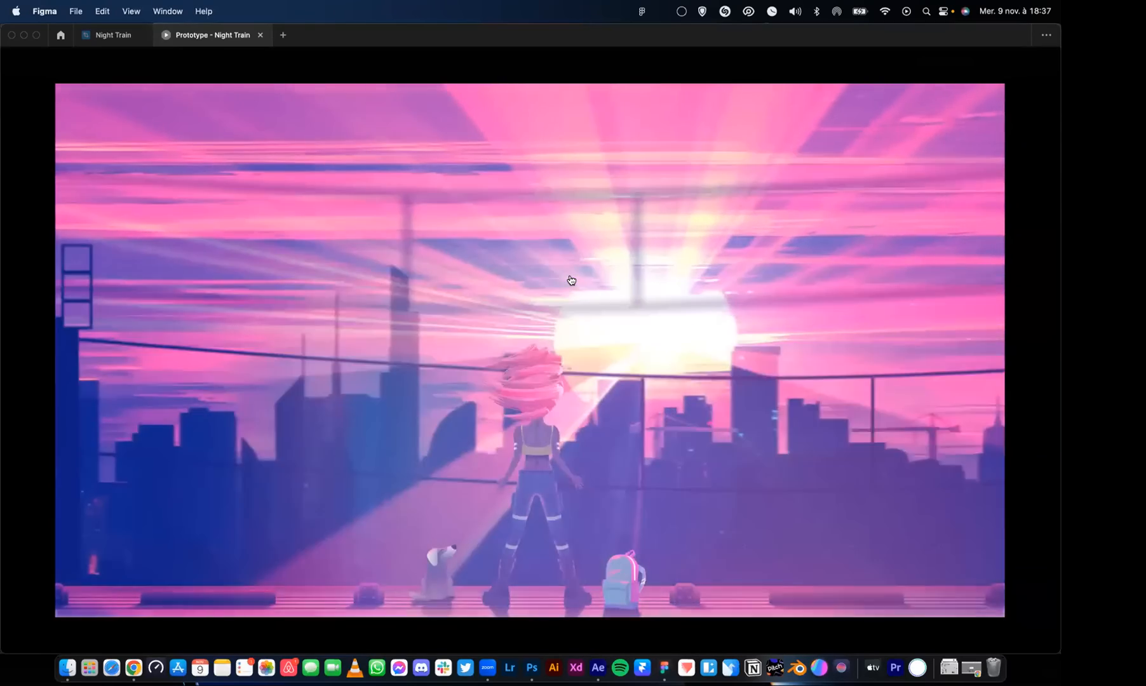
{"action": "key", "text": "XF86AudioRaiseVolume"}
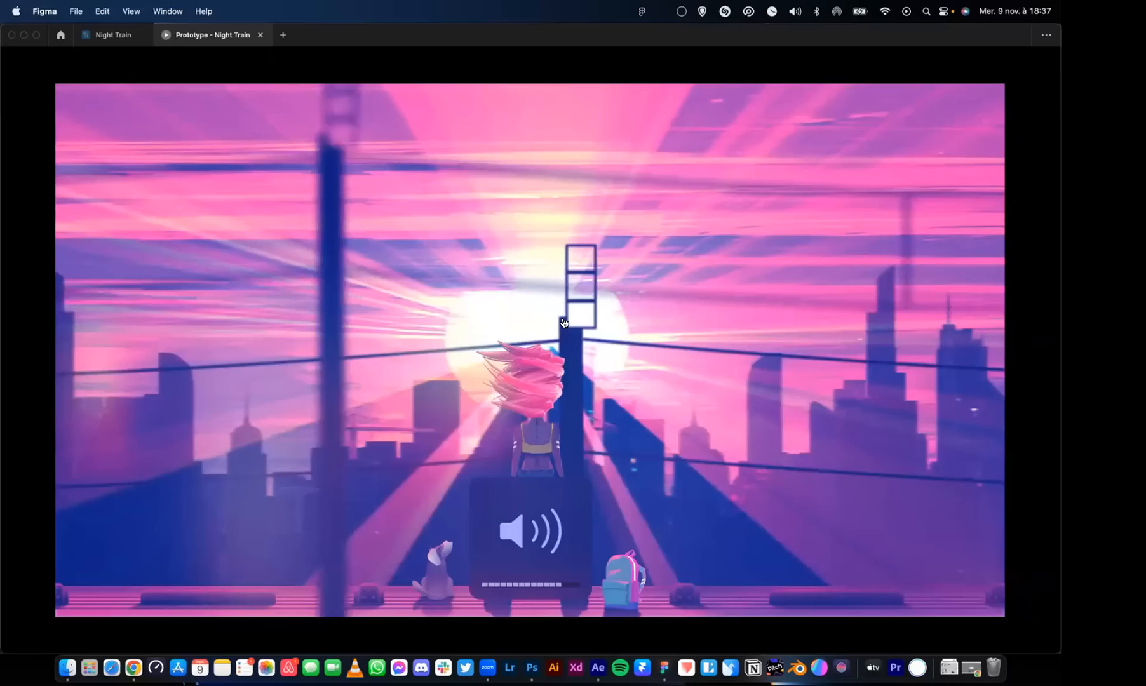
{"action": "key", "text": "XF86AudioLowerVolume"}
{"action": "key", "text": "XF86AudioLowerVolume"}
{"action": "key", "text": "XF86AudioLowerVolume"}
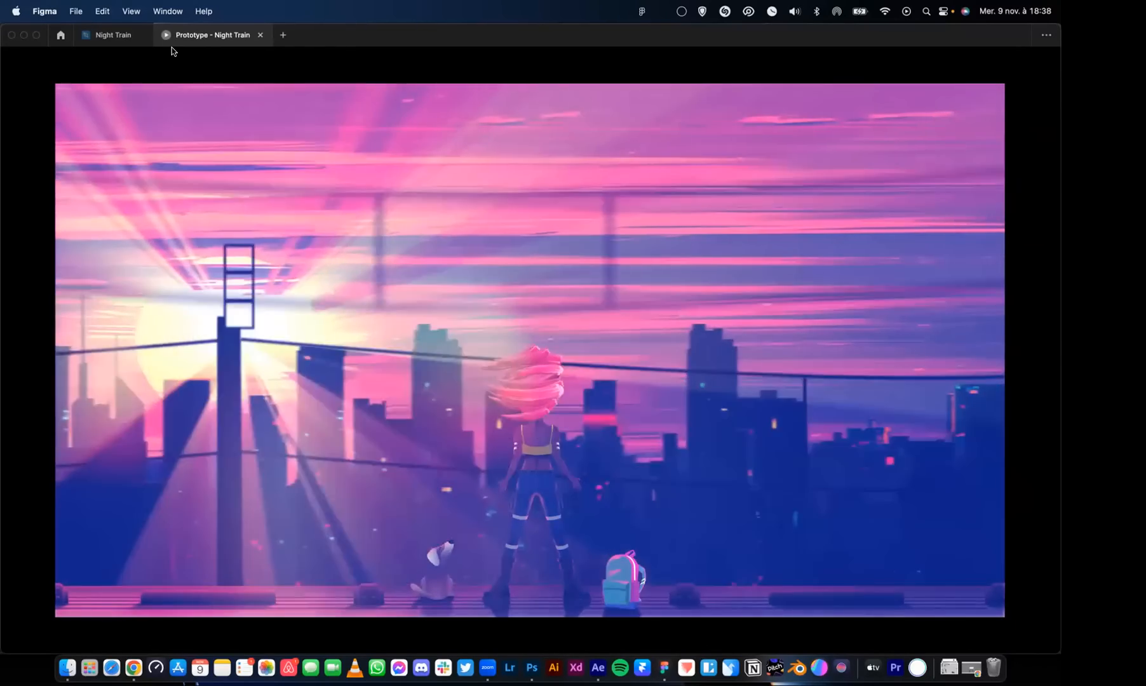
Hide the Sound layer of the PROTOTYPE component and close the Night Train prototype preview
{"action": "left_click", "coordinate": [110, 36]}
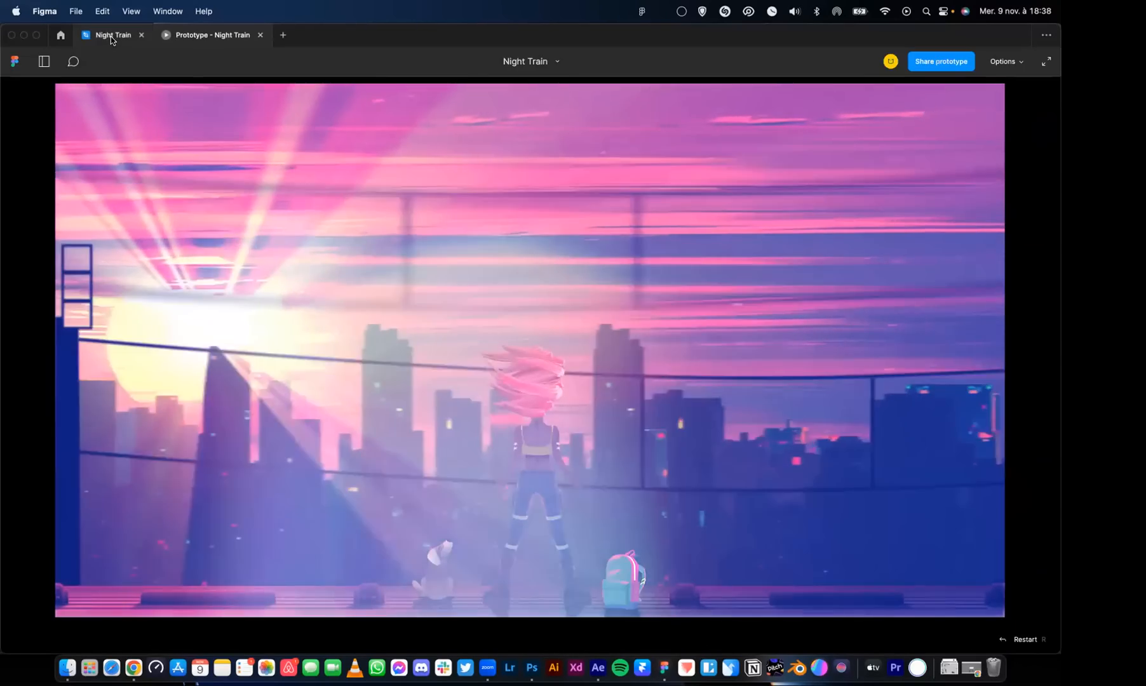
{"action": "left_click", "coordinate": [178, 398]}
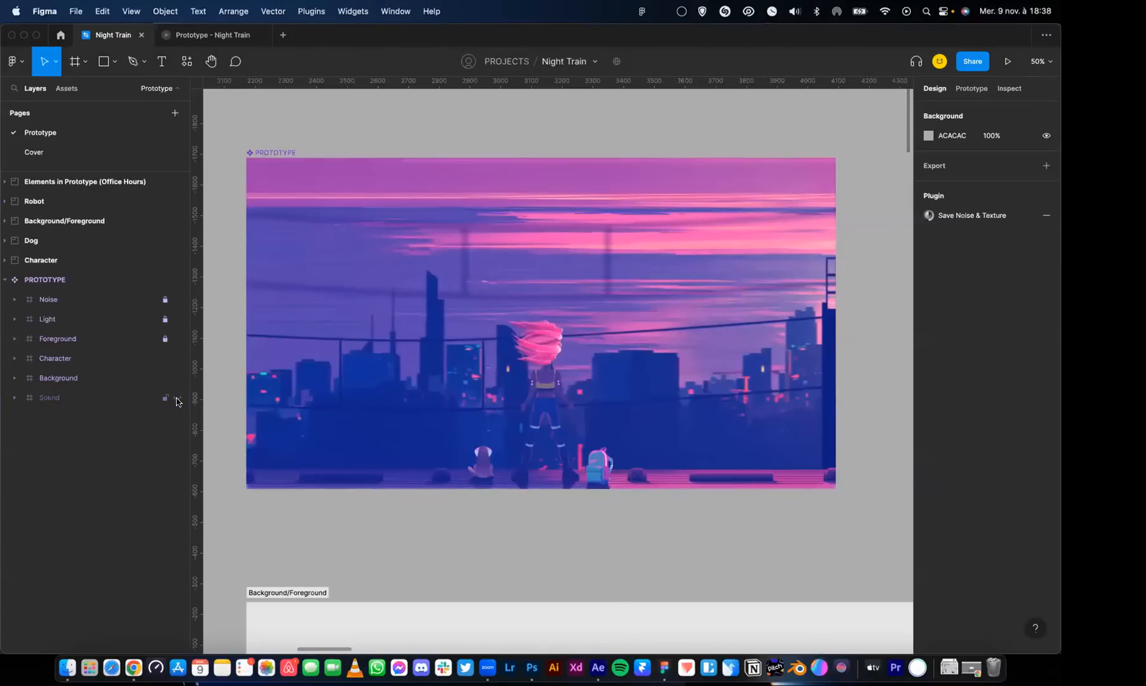
{"action": "left_click", "coordinate": [252, 38]}
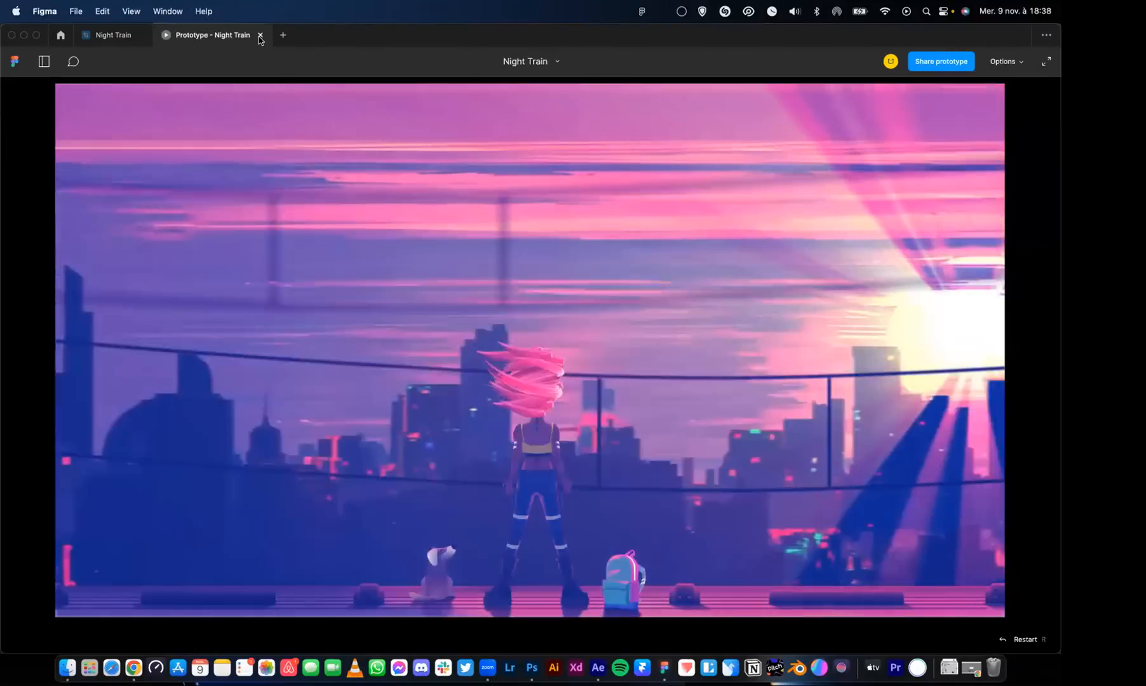
{"action": "left_click", "coordinate": [260, 36]}
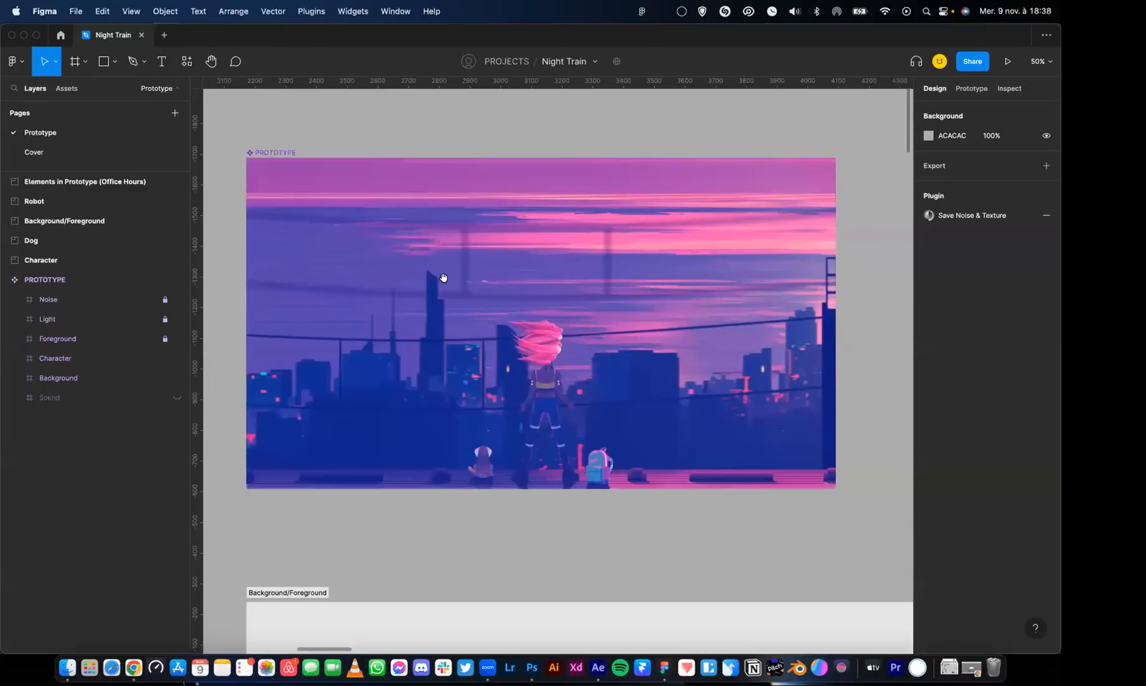
Select the PROTOTYPE component and examine the contents of its Noise frame in the layer structure
{"action": "scroll", "coordinate": [443, 277], "scroll_direction": "down", "scroll_amount": 5}
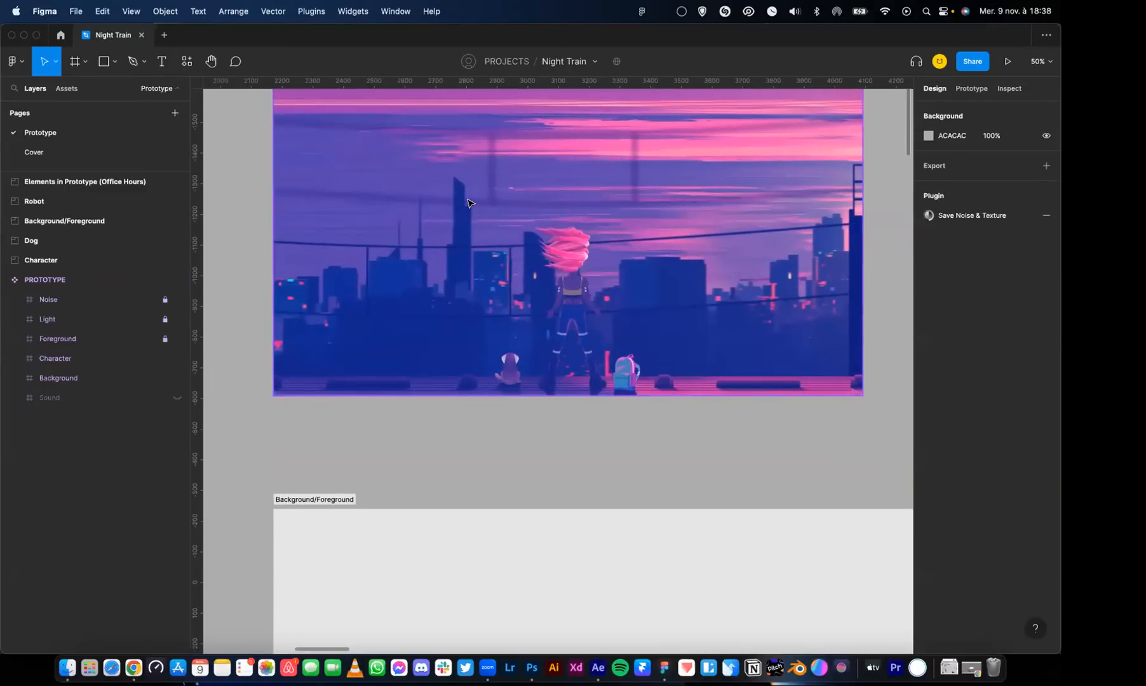
{"action": "key", "text": "super+minus"}
{"action": "scroll", "coordinate": [421, 274], "scroll_direction": "left", "scroll_amount": 4}
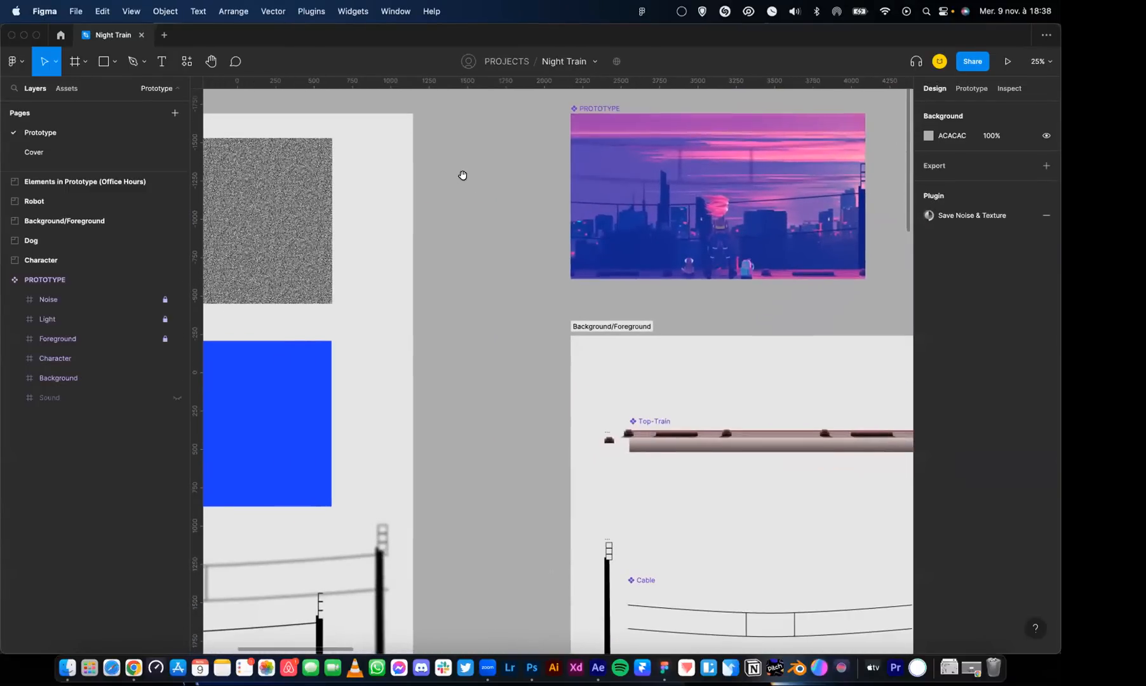
{"action": "left_click", "coordinate": [558, 241]}
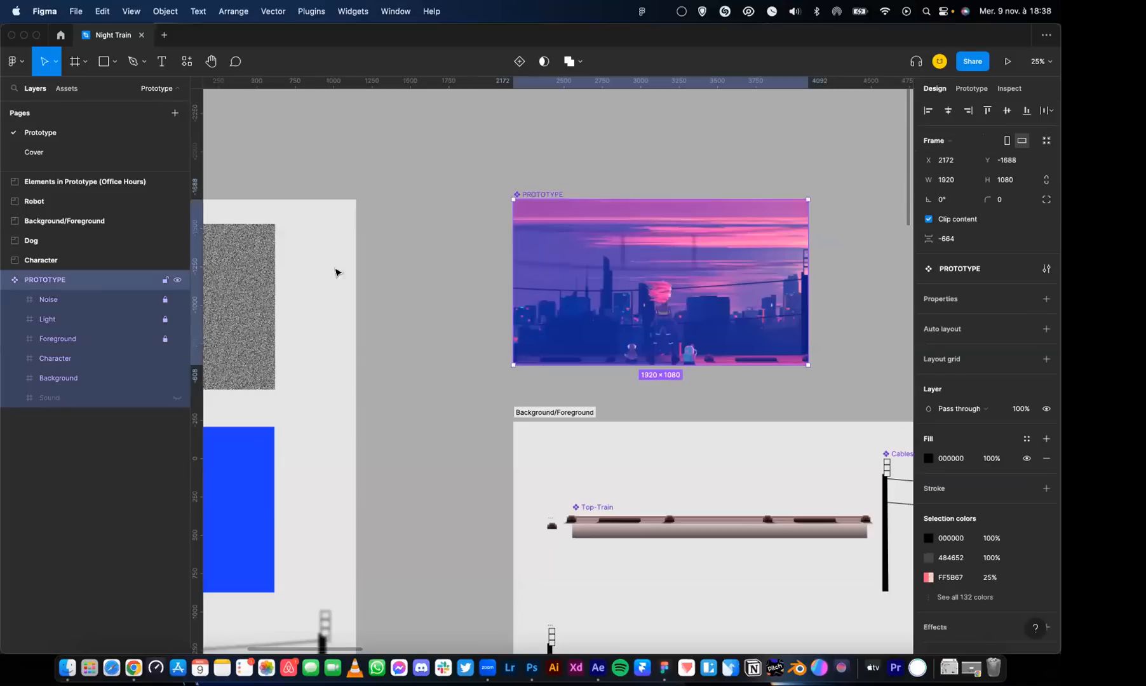
{"action": "left_click", "coordinate": [117, 296]}
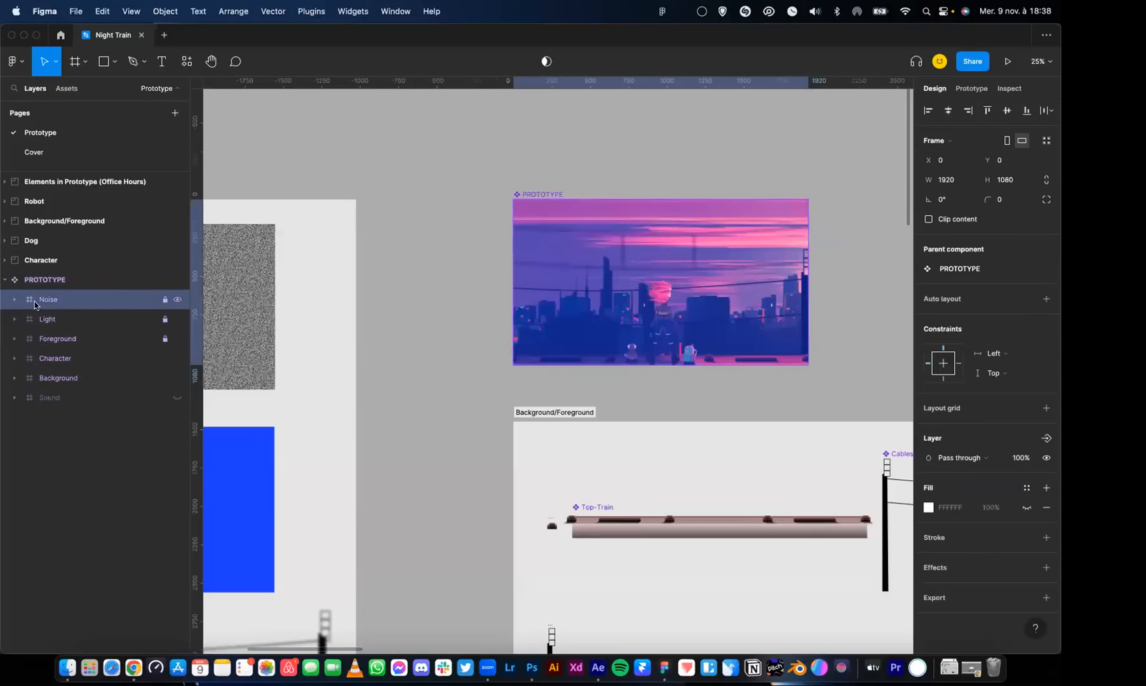
{"action": "left_click", "coordinate": [15, 299]}
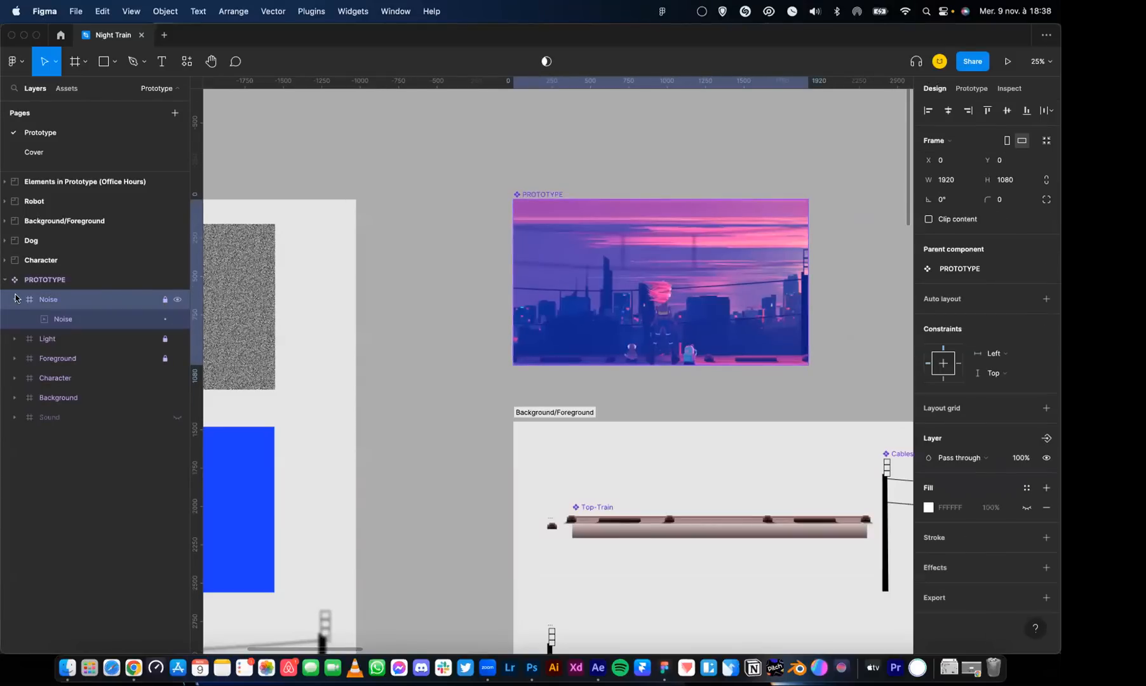
{"action": "left_click", "coordinate": [14, 299]}
Examine the Light frame's contents, checking the properties of Blue Light, Bokeh 1 and Bokeh 2
{"action": "left_click", "coordinate": [80, 320]}
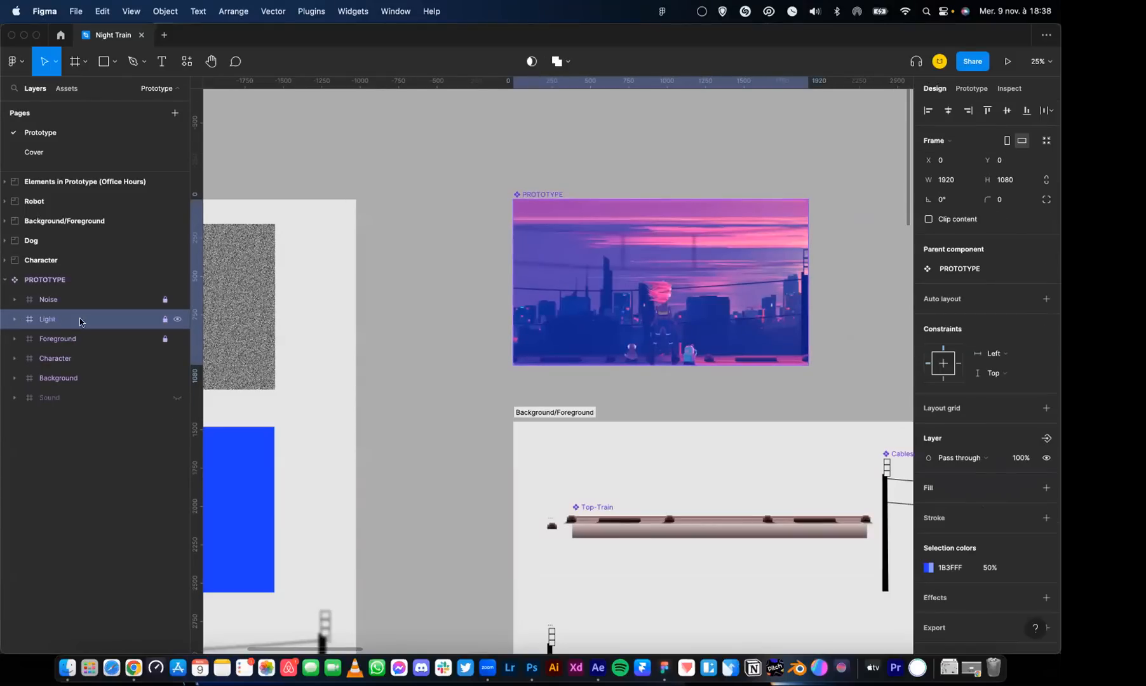
{"action": "left_click", "coordinate": [15, 319]}
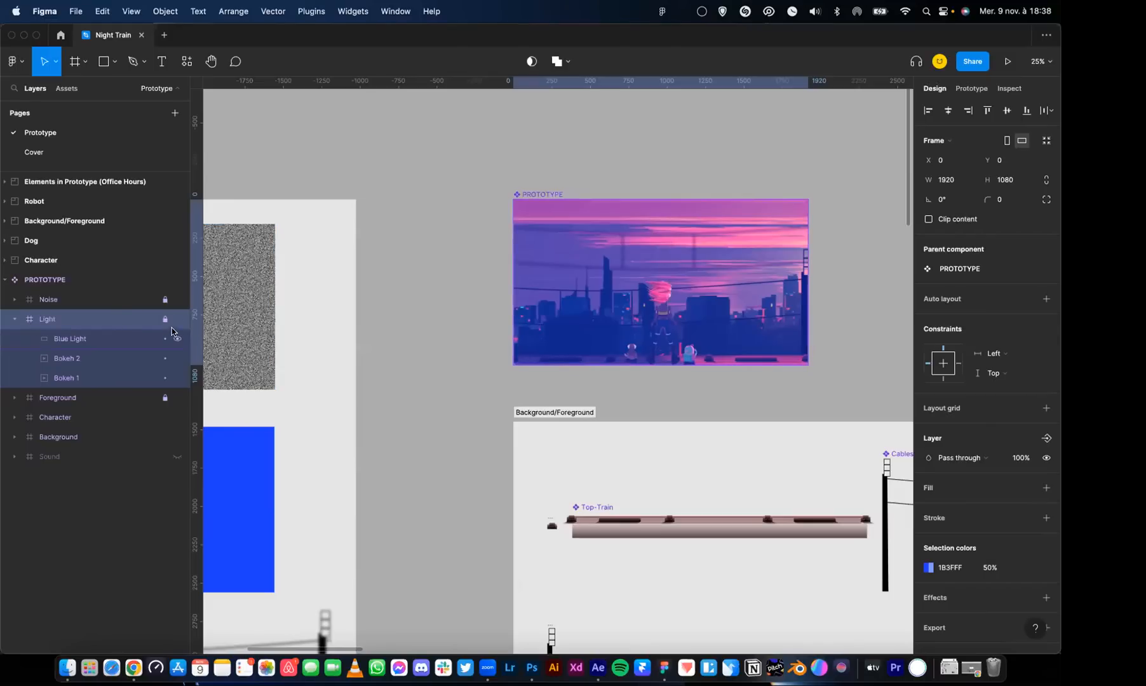
{"action": "left_click", "coordinate": [106, 339]}
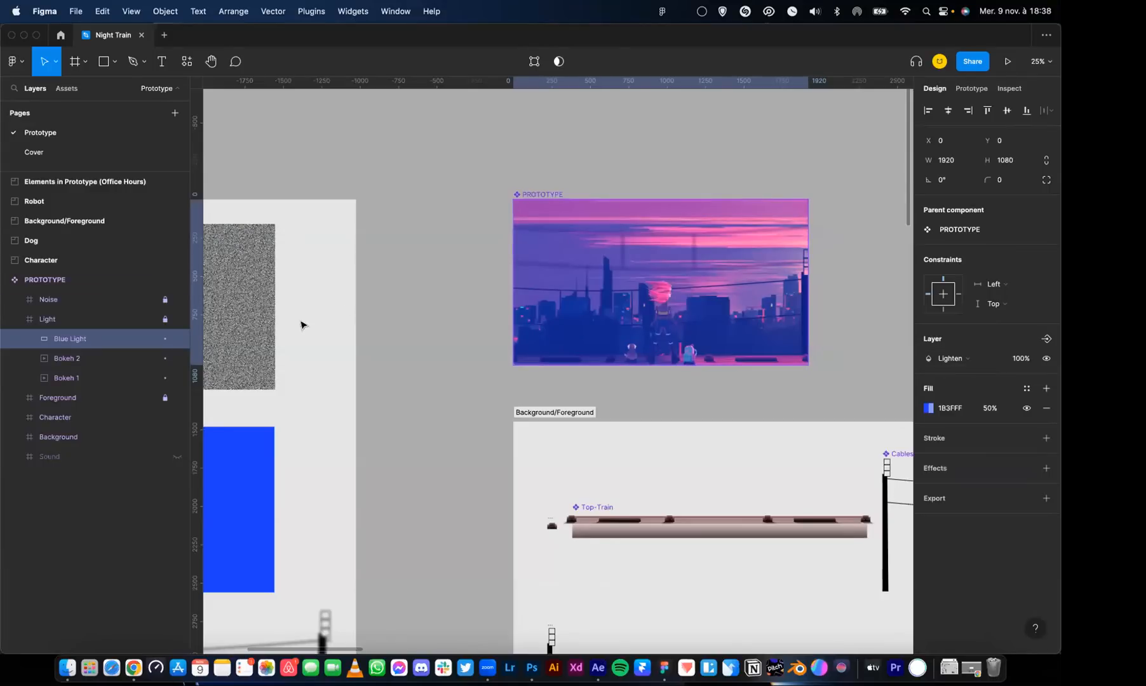
{"action": "left_click", "coordinate": [113, 322]}
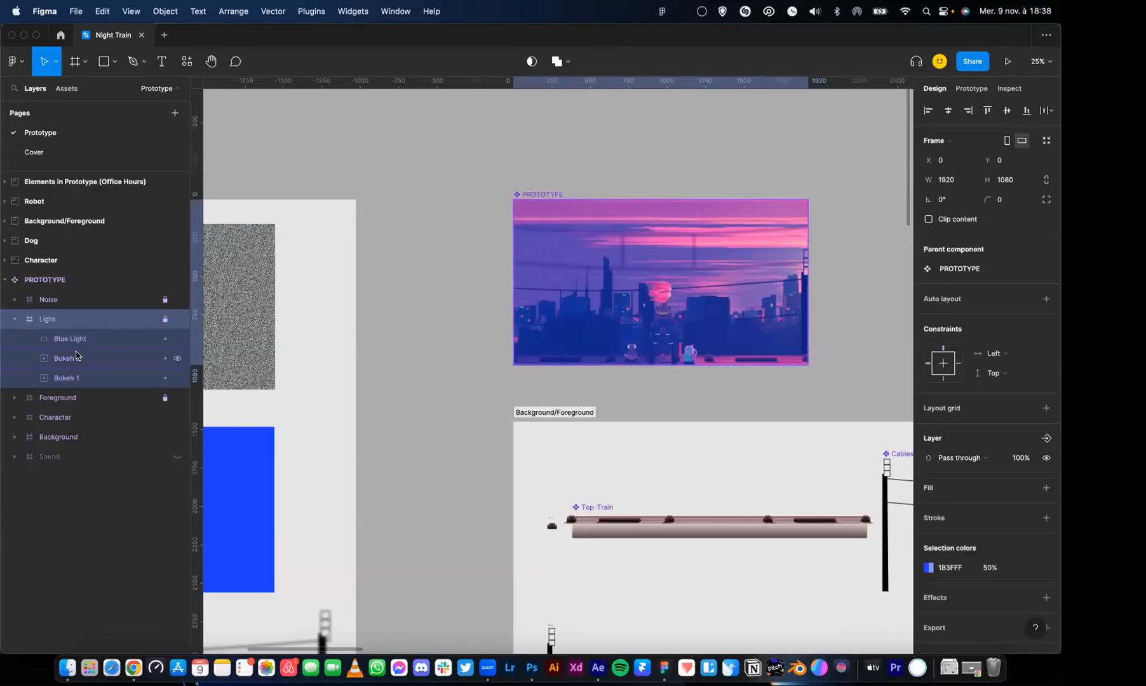
{"action": "left_click", "coordinate": [89, 376]}
{"action": "left_click", "coordinate": [87, 363]}
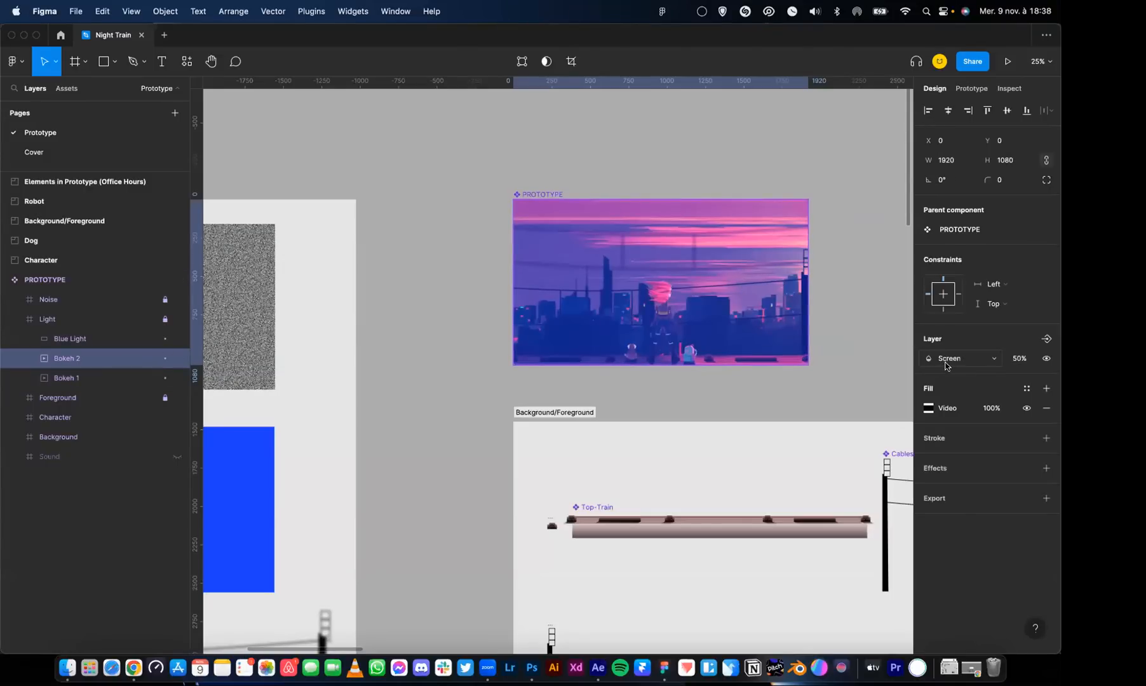
{"action": "left_click", "coordinate": [26, 327]}
{"action": "left_click", "coordinate": [14, 320]}
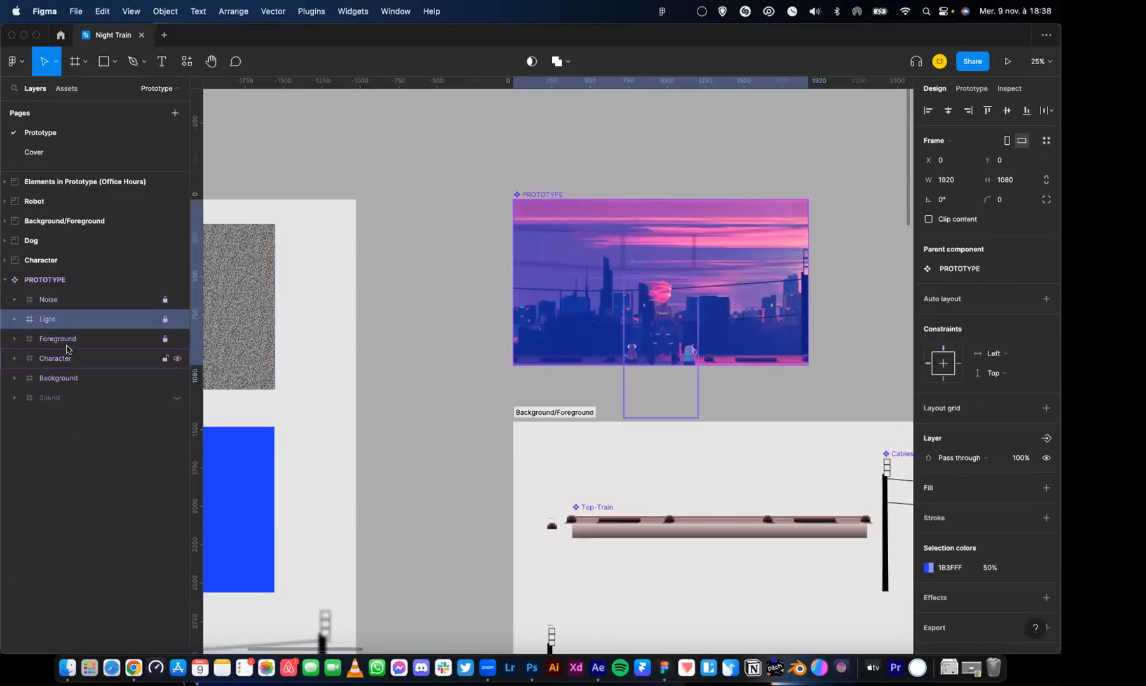
Select the Foreground frame and switch its visibility off and on to compare its effect on the scene
{"action": "left_click", "coordinate": [68, 344]}
{"action": "left_click_drag", "start_coordinate": [547, 253], "coordinate": [470, 356]}
{"action": "key", "text": "shift+0"}
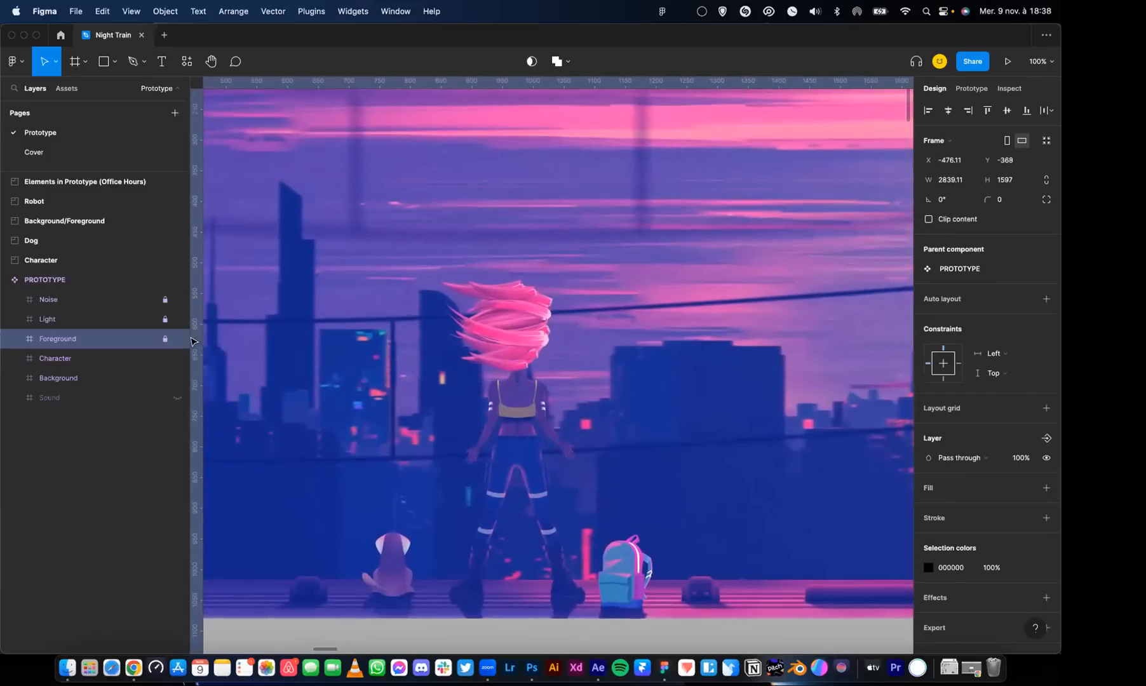
{"action": "left_click", "coordinate": [178, 340]}
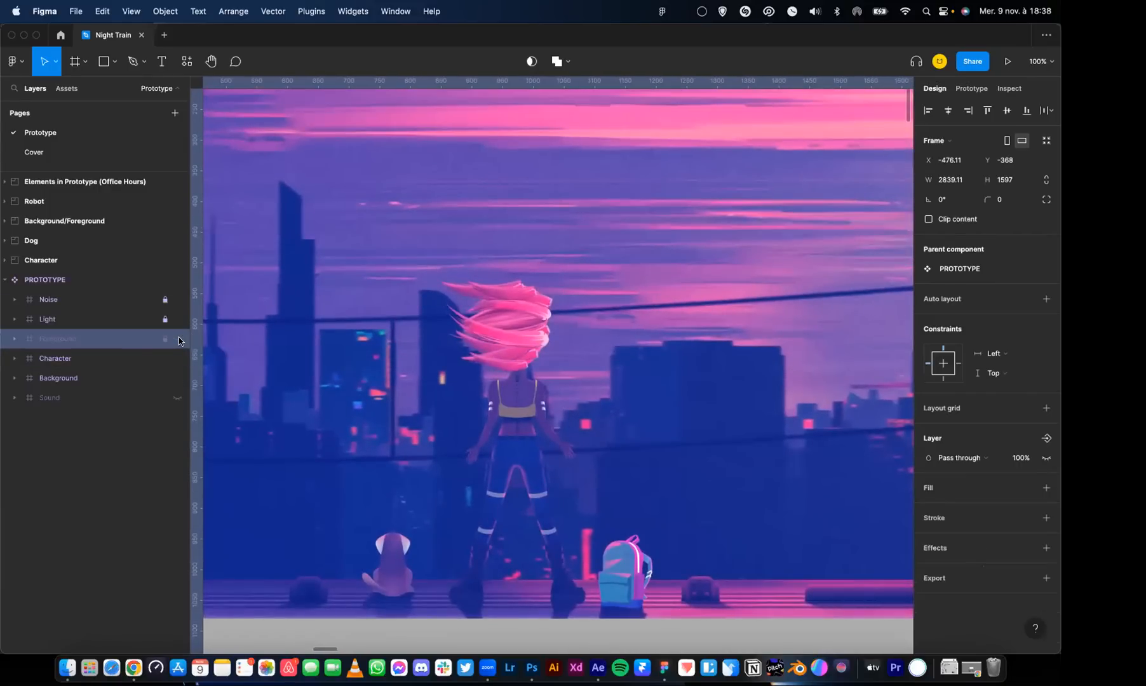
{"action": "left_click", "coordinate": [178, 340]}
{"action": "key", "text": "minus"}
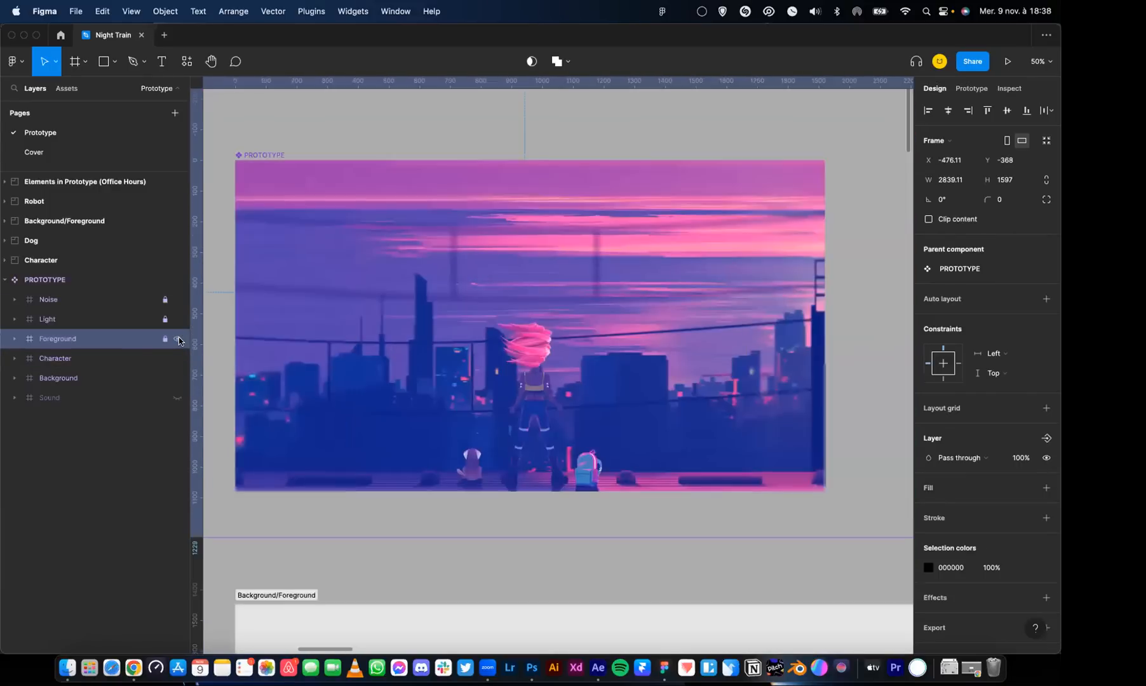
{"action": "left_click", "coordinate": [178, 340]}
{"action": "left_click", "coordinate": [178, 340]}
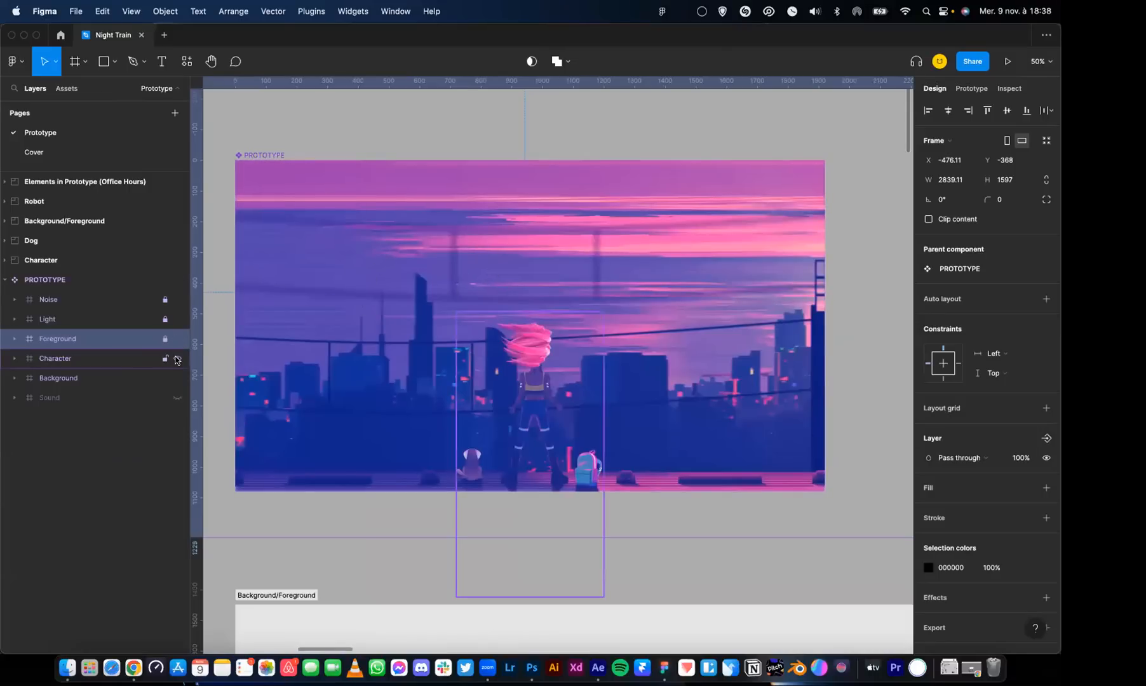
Switch the Character frame's visibility off and on, and expand the Background frame to inspect its Light layer
{"action": "left_click", "coordinate": [178, 360]}
{"action": "left_click", "coordinate": [176, 360]}
{"action": "left_click", "coordinate": [33, 359]}
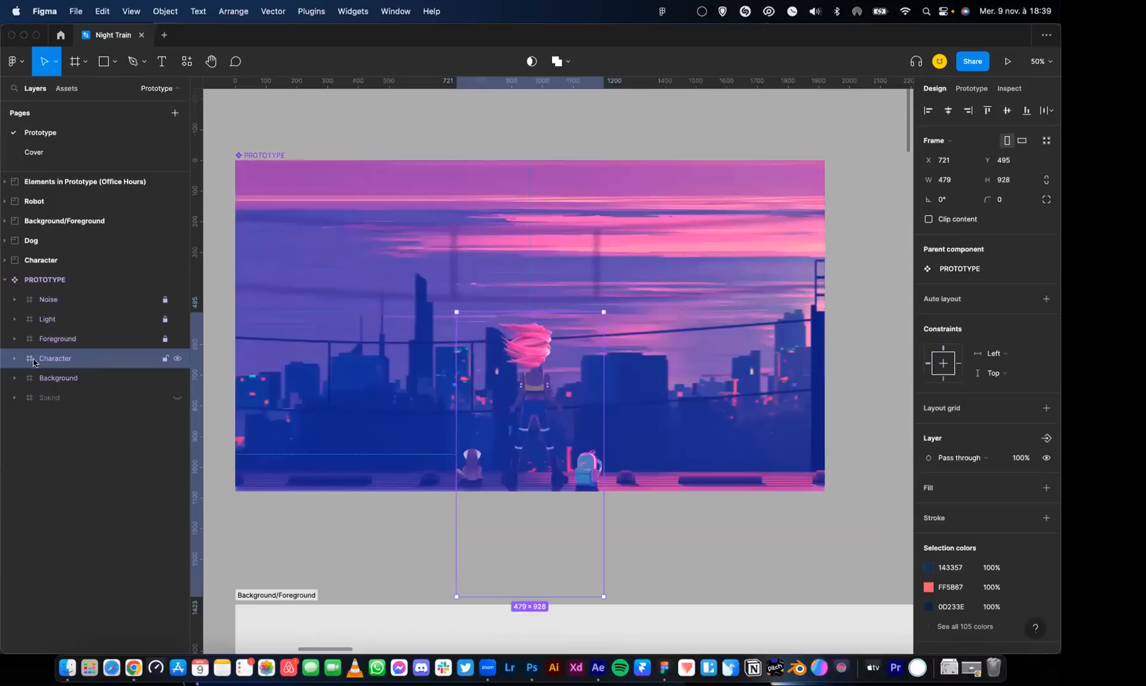
{"action": "left_click", "coordinate": [18, 380]}
{"action": "left_click", "coordinate": [87, 400]}
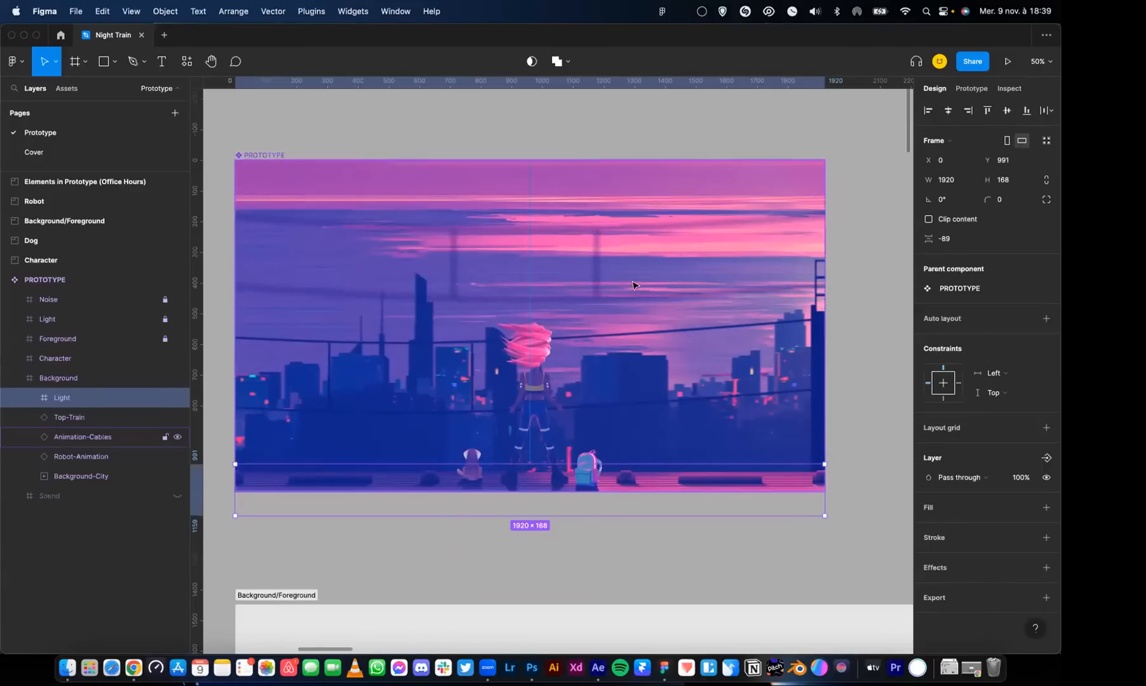
Look through the Background/Foreground section's Top-Train, Cables and Cable components and the start of the Character section
{"action": "scroll", "coordinate": [533, 427], "scroll_direction": "down", "scroll_amount": 10}
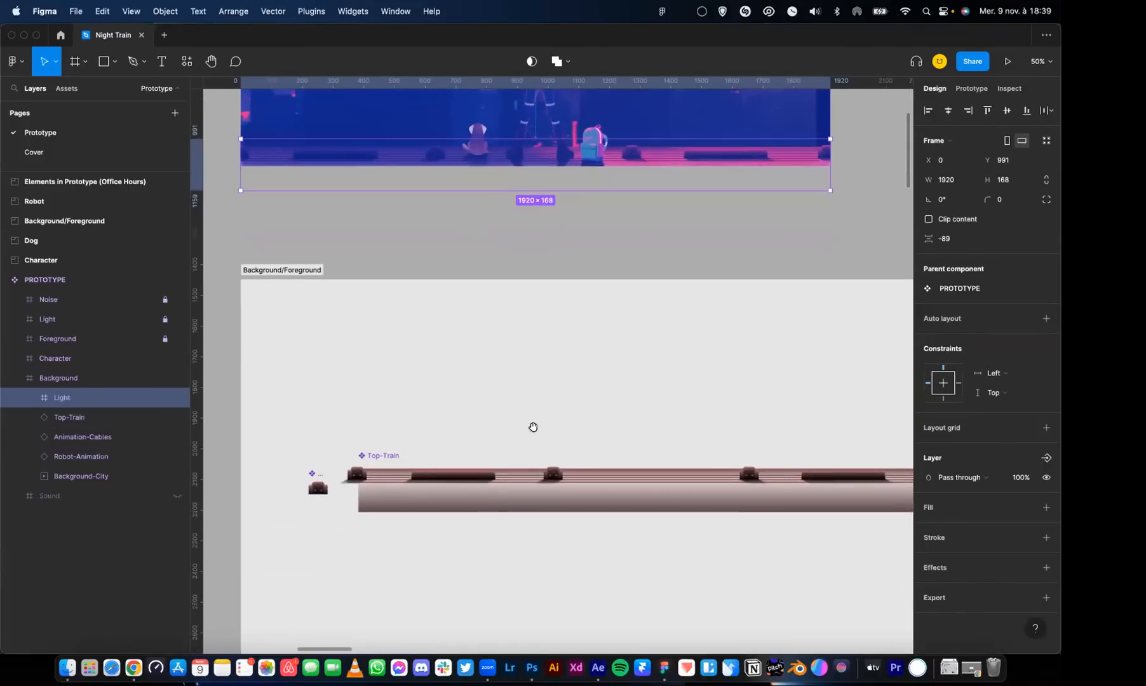
{"action": "left_click_drag", "start_coordinate": [607, 466], "coordinate": [389, 343]}
{"action": "key", "text": "super+minus"}
{"action": "left_click_drag", "start_coordinate": [626, 325], "coordinate": [410, 299]}
{"action": "left_click_drag", "start_coordinate": [521, 300], "coordinate": [610, 278]}
{"action": "left_click_drag", "start_coordinate": [374, 240], "coordinate": [522, 251]}
{"action": "left_click_drag", "start_coordinate": [358, 343], "coordinate": [491, 227]}
{"action": "left_click_drag", "start_coordinate": [425, 448], "coordinate": [447, 284]}
{"action": "left_click_drag", "start_coordinate": [669, 156], "coordinate": [518, 299]}
{"action": "left_click_drag", "start_coordinate": [346, 437], "coordinate": [409, 351]}
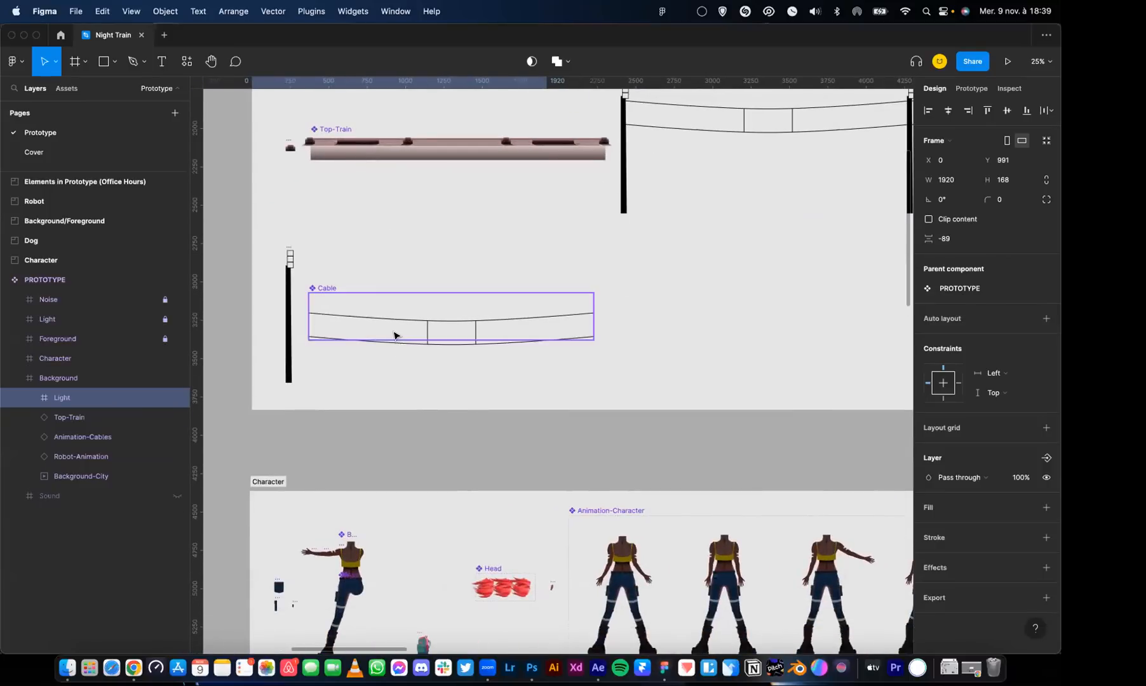
Inspect the Cable component, follow the repeated cable strip to its end, and select variant 1 of Animation-Cables
{"action": "left_click", "coordinate": [394, 336]}
{"action": "left_click_drag", "start_coordinate": [622, 219], "coordinate": [324, 325]}
{"action": "left_click_drag", "start_coordinate": [673, 257], "coordinate": [304, 285]}
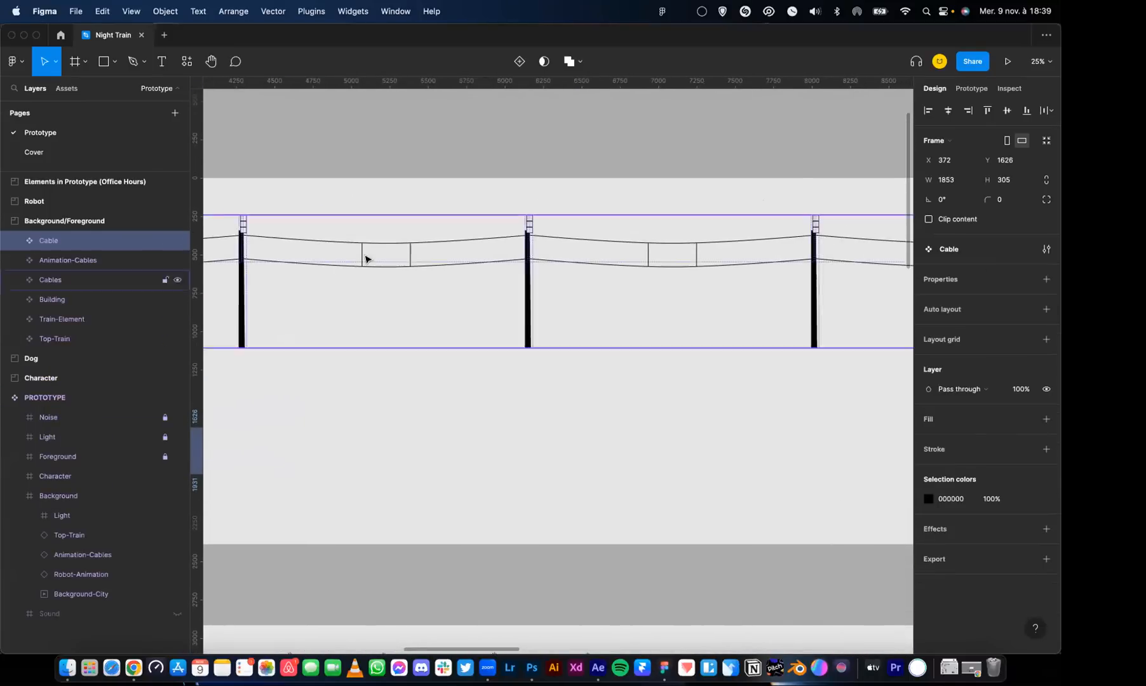
{"action": "key", "text": "super+minus"}
{"action": "left_click_drag", "start_coordinate": [522, 237], "coordinate": [308, 302]}
{"action": "left_click_drag", "start_coordinate": [752, 301], "coordinate": [260, 282]}
{"action": "left_click_drag", "start_coordinate": [525, 281], "coordinate": [304, 287]}
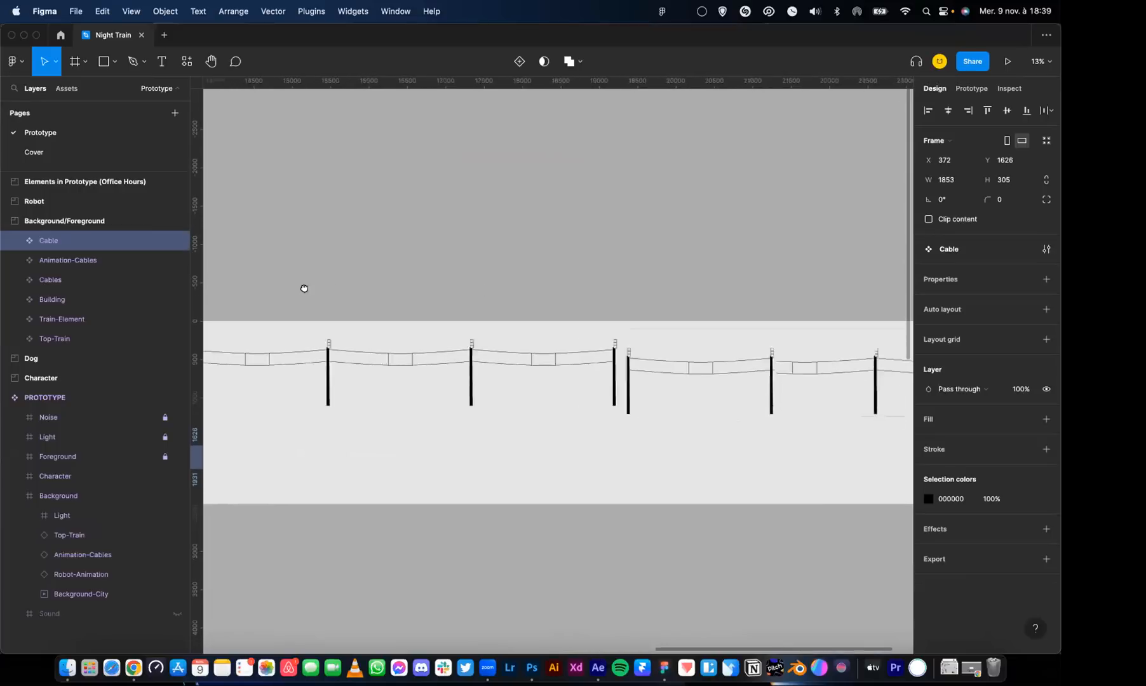
{"action": "left_click_drag", "start_coordinate": [471, 287], "coordinate": [309, 282]}
{"action": "left_click", "coordinate": [558, 363]}
Return to the PROTOTYPE component on the canvas and clear the selection
{"action": "left_click_drag", "start_coordinate": [419, 242], "coordinate": [648, 274]}
{"action": "left_click_drag", "start_coordinate": [443, 260], "coordinate": [718, 273]}
{"action": "left_click_drag", "start_coordinate": [399, 277], "coordinate": [705, 305]}
{"action": "left_click_drag", "start_coordinate": [515, 323], "coordinate": [731, 338]}
{"action": "left_click_drag", "start_coordinate": [287, 305], "coordinate": [543, 322]}
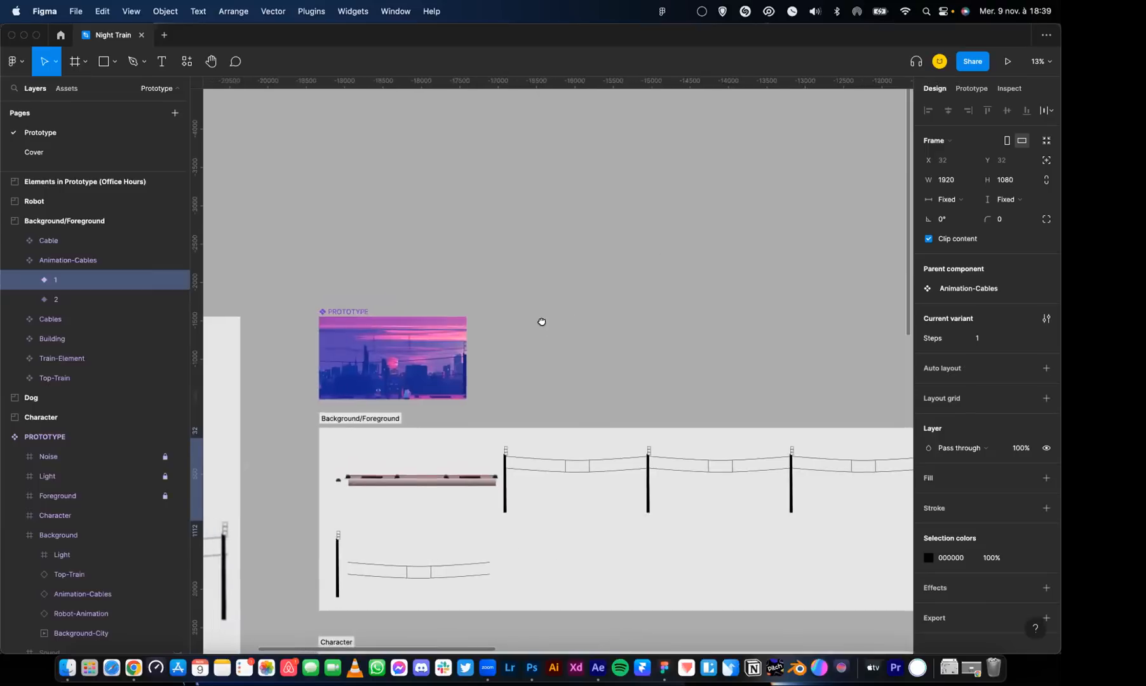
{"action": "left_click_drag", "start_coordinate": [472, 266], "coordinate": [593, 199]}
{"action": "left_click_drag", "start_coordinate": [520, 264], "coordinate": [547, 376]}
{"action": "key", "text": "super+plus"}
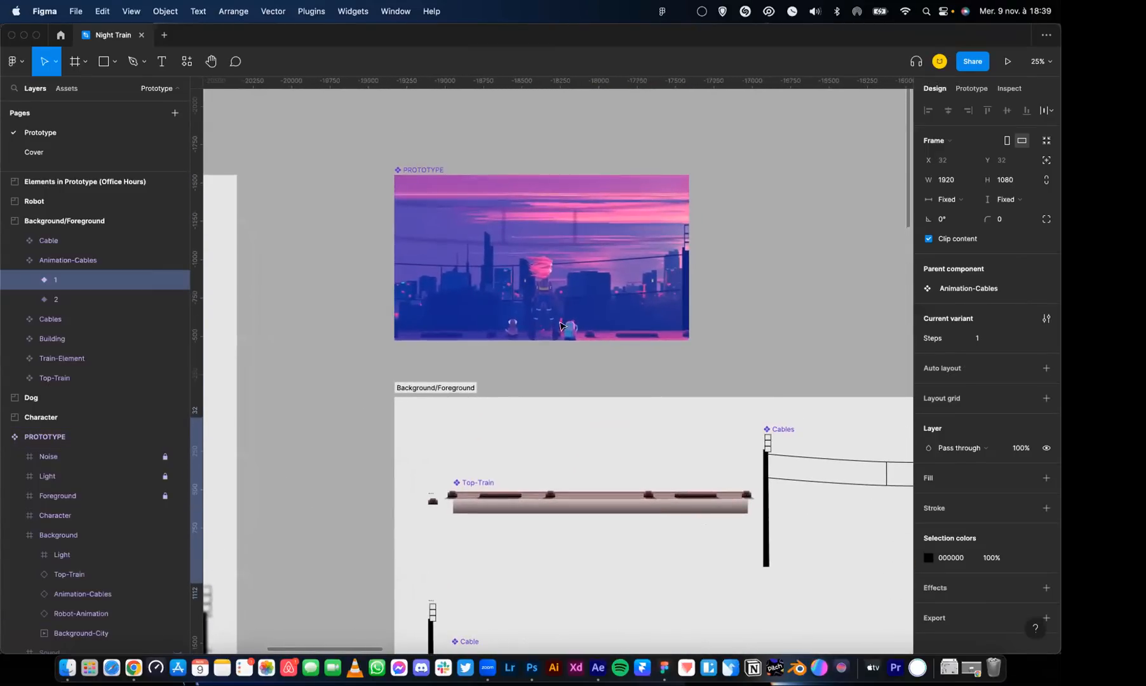
{"action": "left_click", "coordinate": [516, 158]}
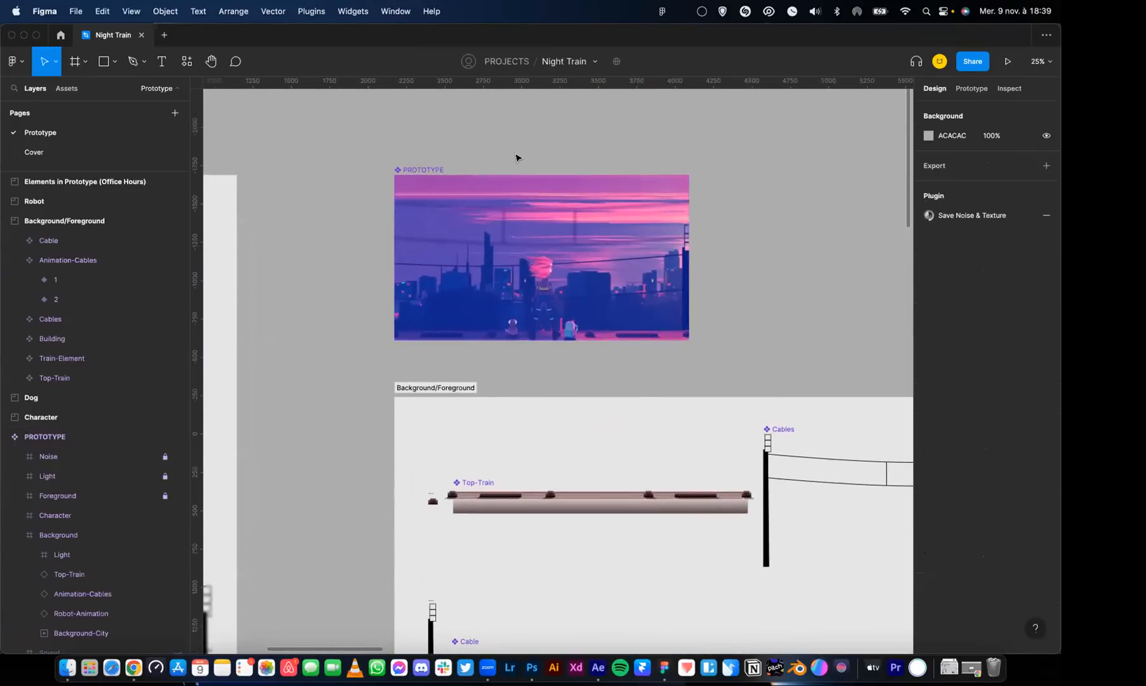
Switch to the DALL·E editor and look along the generated city-at-sunset panorama to its repeated section and back to its start
{"action": "key", "text": "ctrl+Up"}
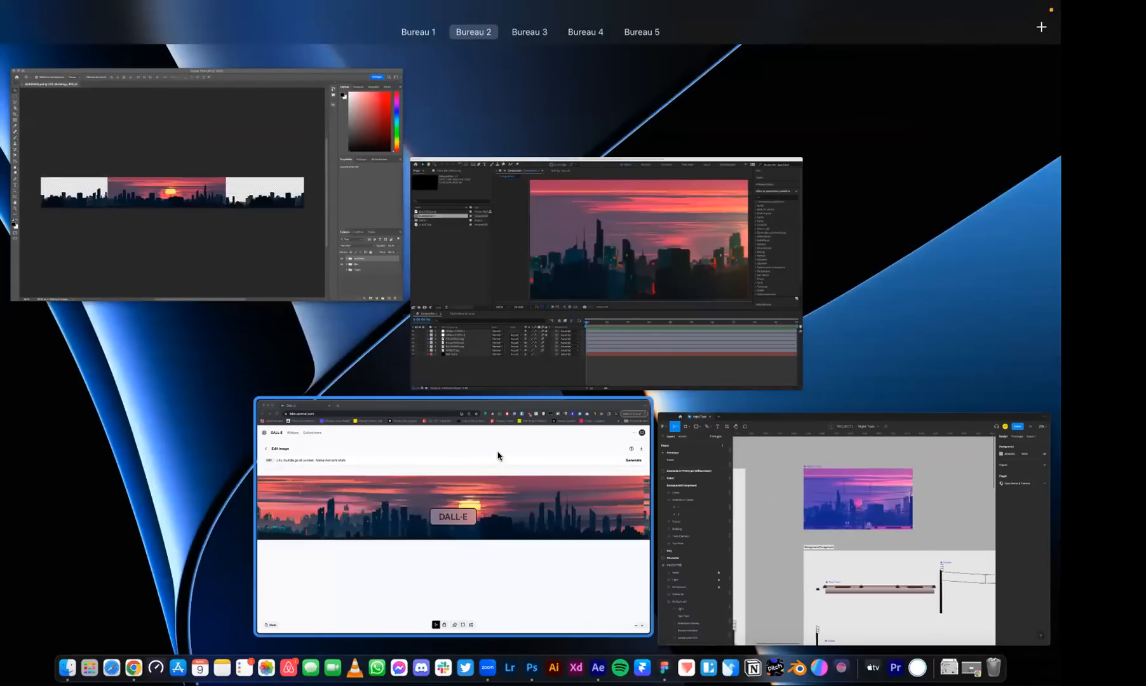
{"action": "left_click", "coordinate": [498, 456]}
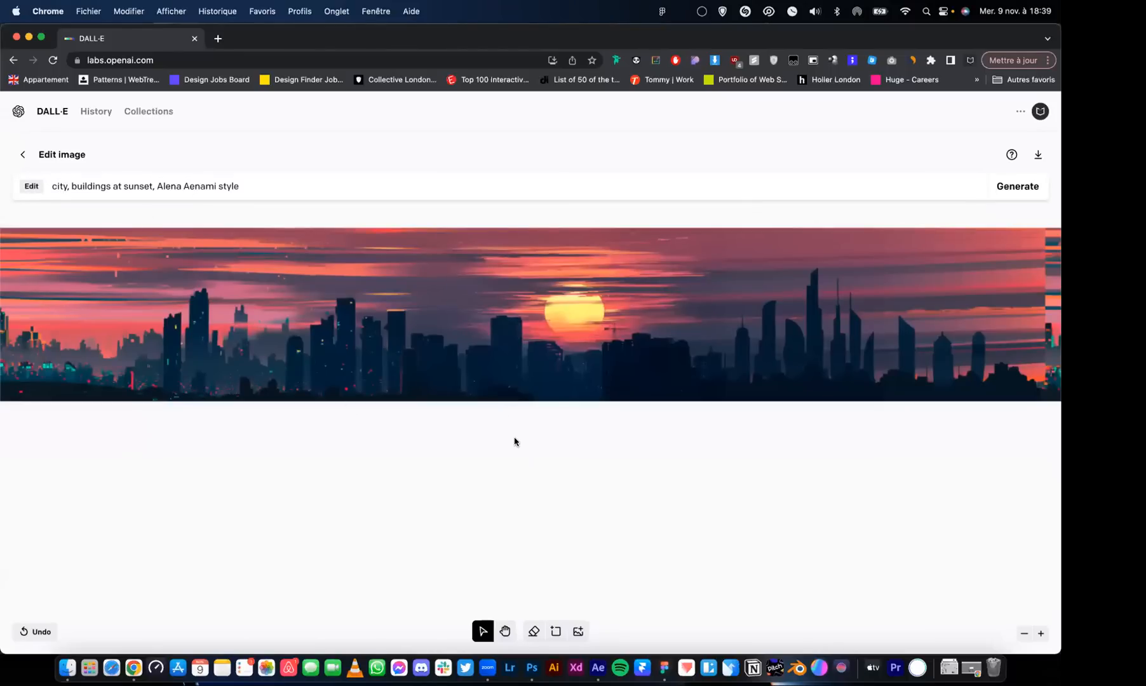
{"action": "key", "text": "space"}
{"action": "left_click_drag", "start_coordinate": [847, 291], "coordinate": [550, 340]}
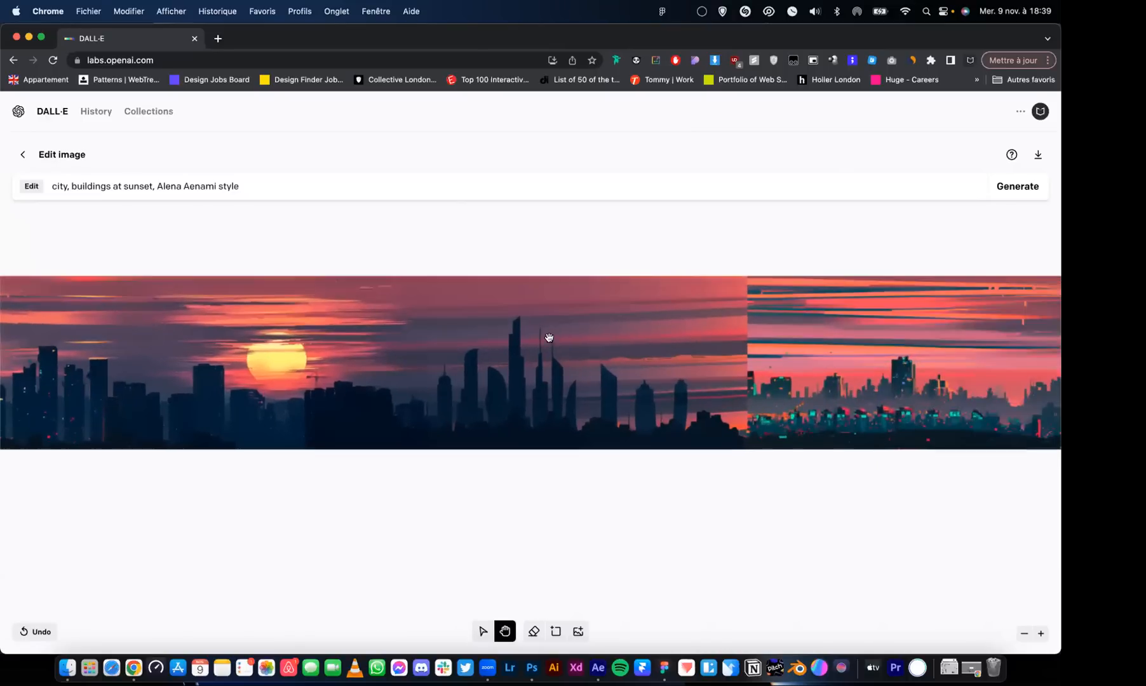
{"action": "left_click_drag", "start_coordinate": [731, 325], "coordinate": [445, 322]}
{"action": "left_click_drag", "start_coordinate": [529, 325], "coordinate": [471, 319]}
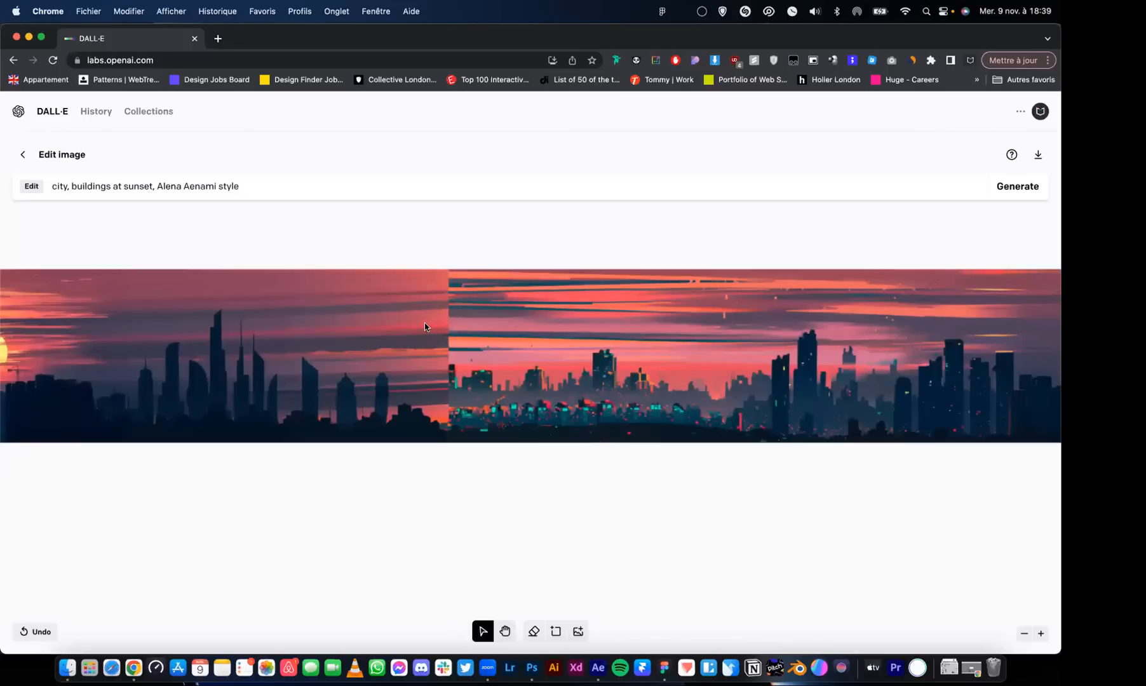
{"action": "key", "text": "space"}
{"action": "left_click_drag", "start_coordinate": [630, 284], "coordinate": [914, 249]}
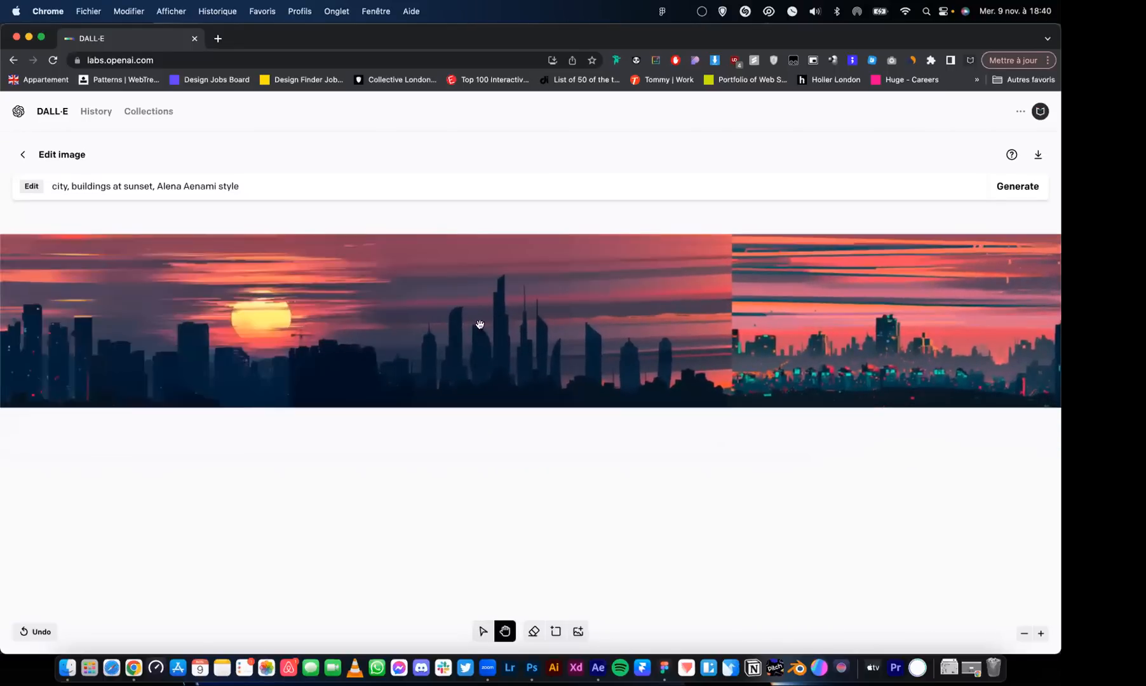
{"action": "left_click_drag", "start_coordinate": [479, 324], "coordinate": [749, 279]}
{"action": "left_click_drag", "start_coordinate": [305, 296], "coordinate": [624, 319]}
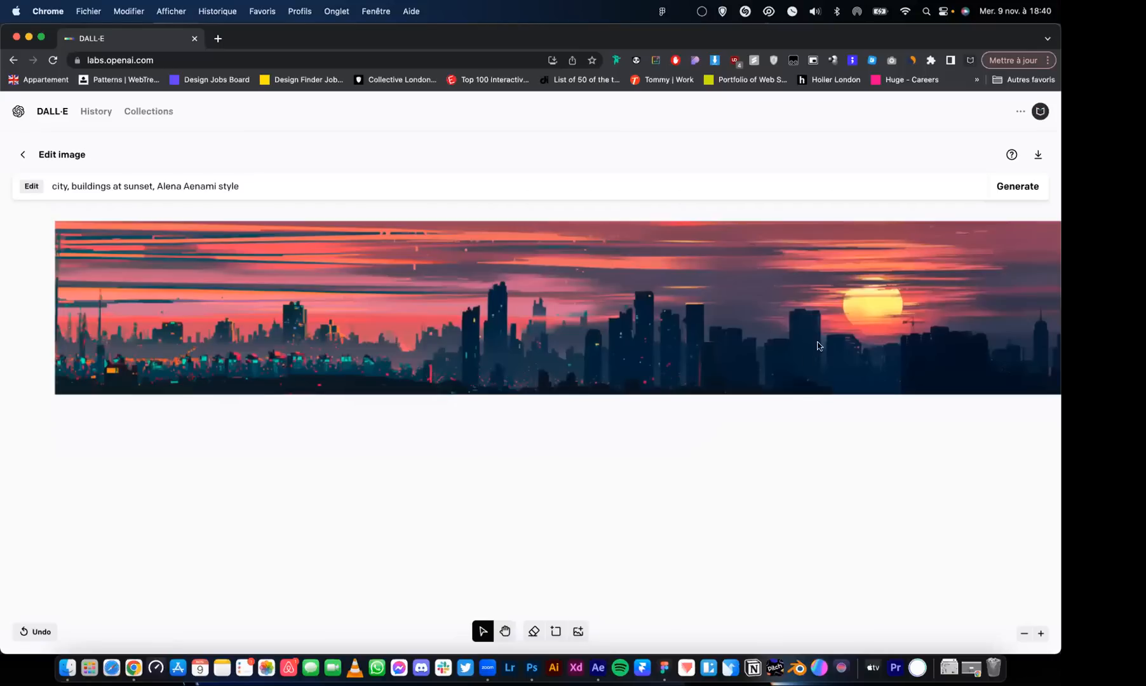
Follow the DALL·E panorama past the seam and through the repeated city section to the generation frame at its far end
{"action": "key", "text": "space"}
{"action": "left_click_drag", "start_coordinate": [832, 318], "coordinate": [612, 320]}
{"action": "left_click_drag", "start_coordinate": [665, 286], "coordinate": [453, 322]}
{"action": "left_click_drag", "start_coordinate": [960, 286], "coordinate": [532, 345]}
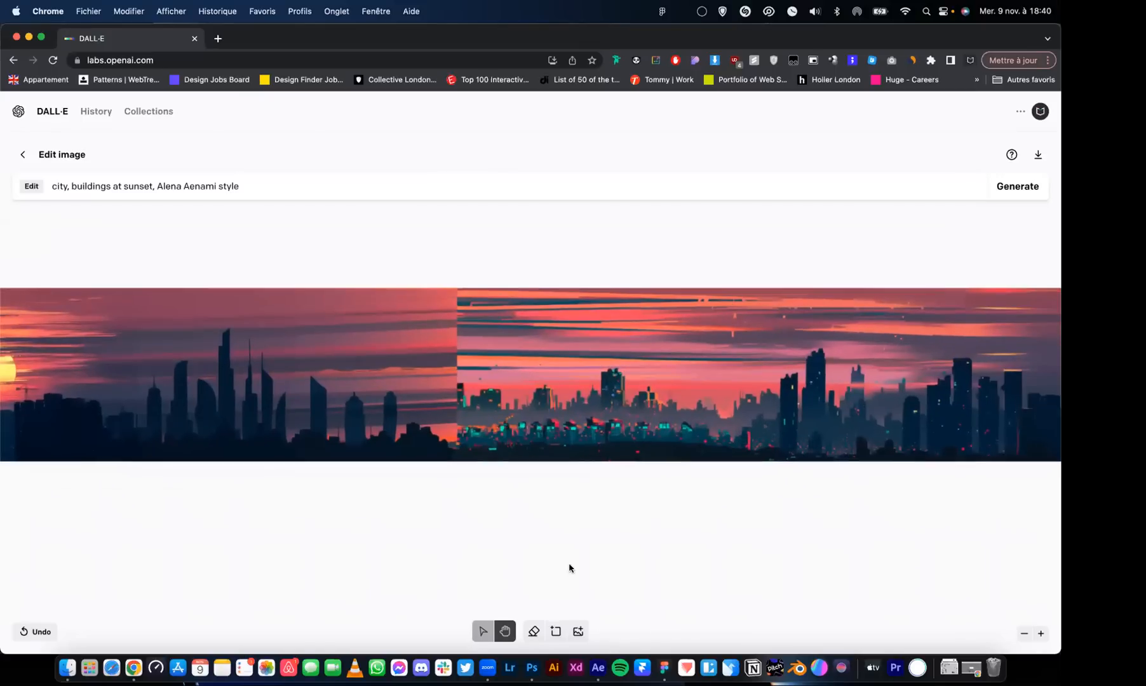
{"action": "key", "text": "space"}
{"action": "left_click_drag", "start_coordinate": [762, 332], "coordinate": [261, 339]}
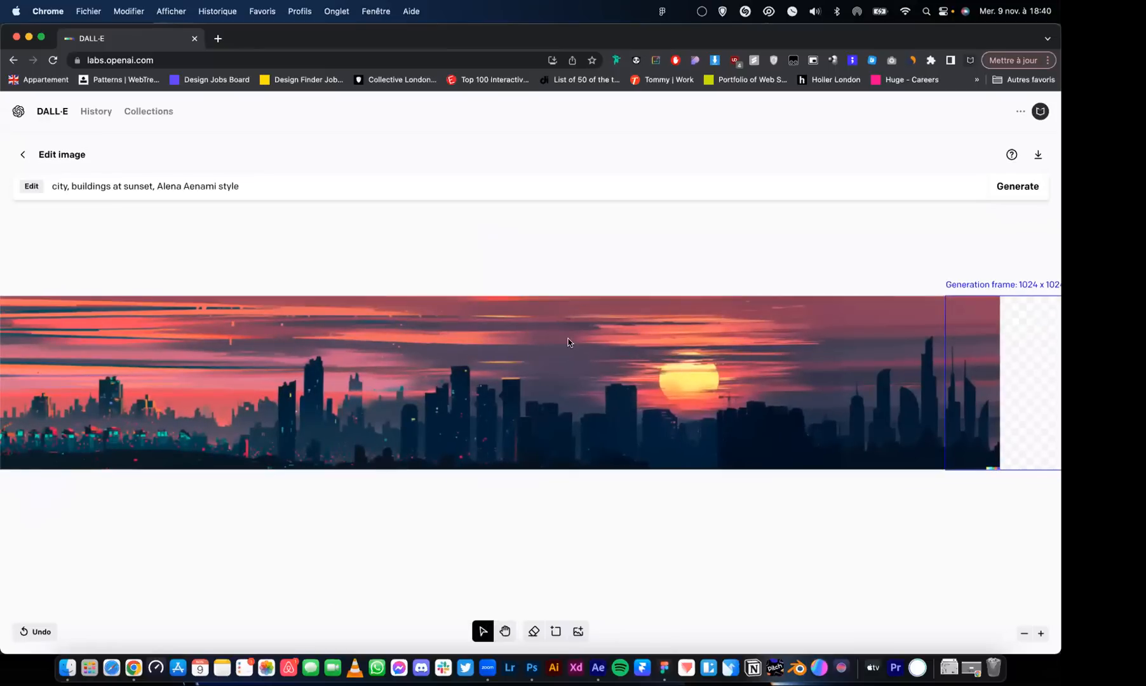
Switch to BUILDINGS.psd in Photoshop and examine the cut-out skyline at the start of the panorama
{"action": "key", "text": "ctrl+Up"}
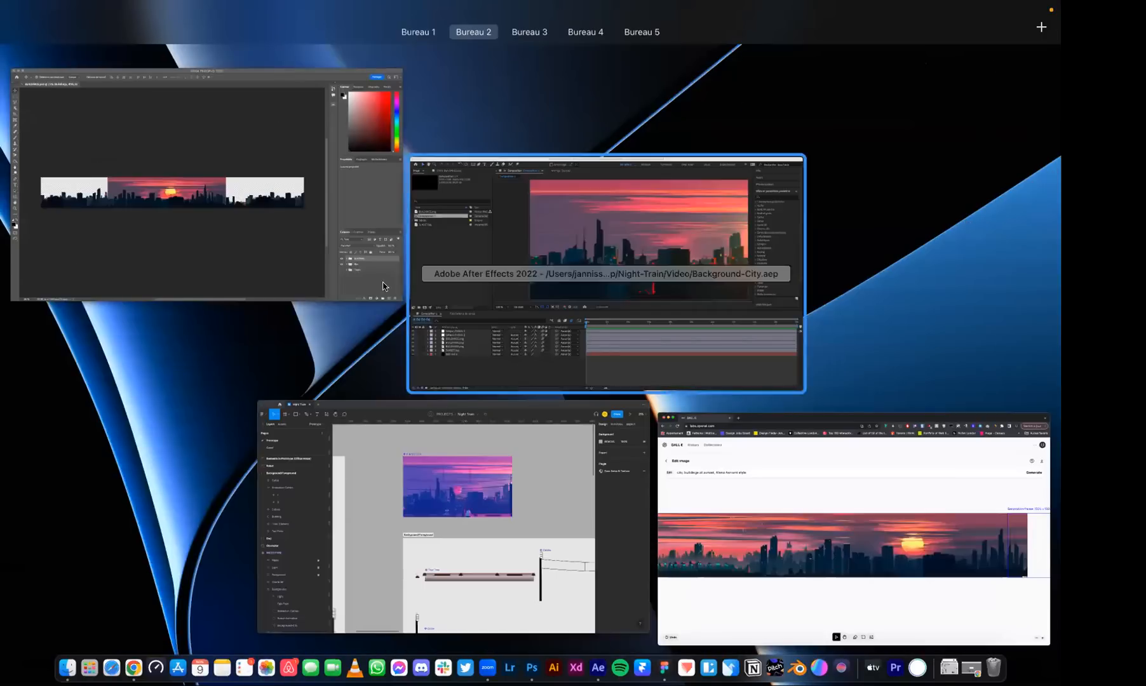
{"action": "left_click", "coordinate": [327, 238]}
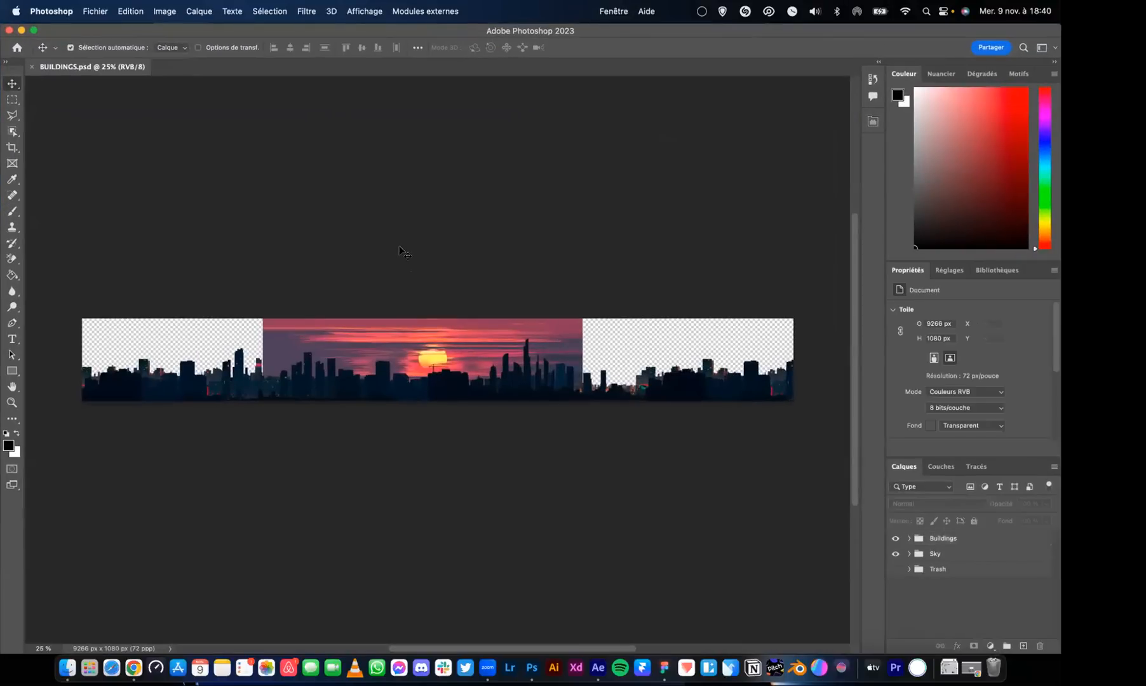
{"action": "key", "text": "super+plus"}
{"action": "key", "text": "super+plus"}
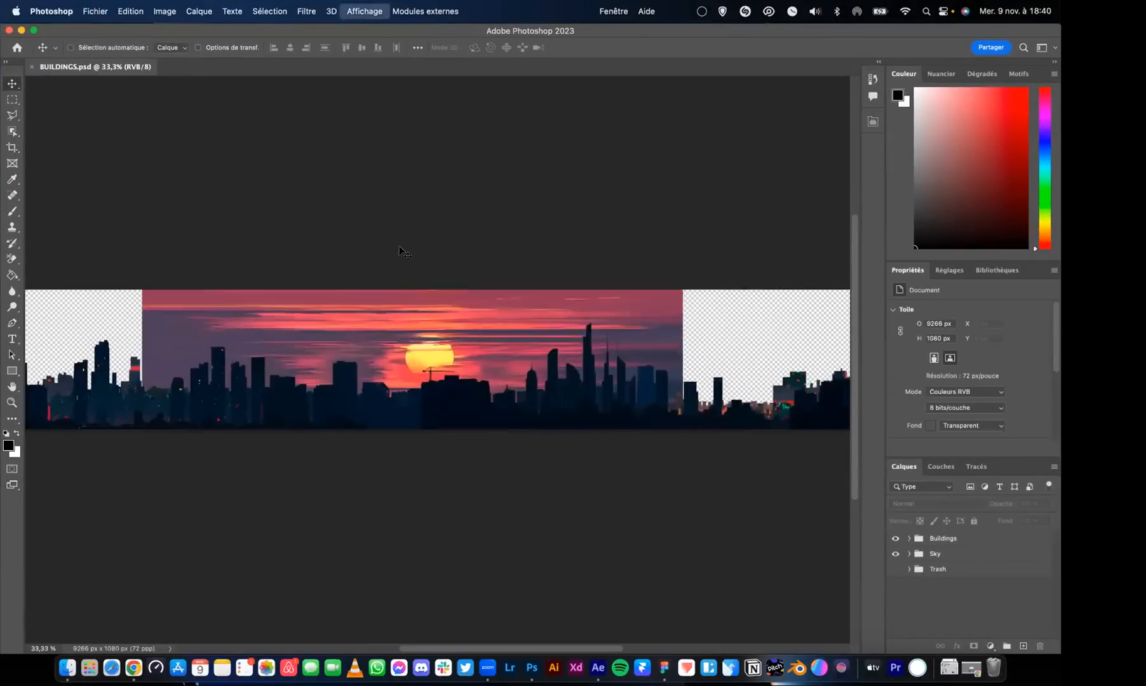
{"action": "scroll", "coordinate": [386, 259], "scroll_direction": "left", "scroll_amount": 10}
{"action": "scroll", "coordinate": [290, 317], "scroll_direction": "left", "scroll_amount": 1}
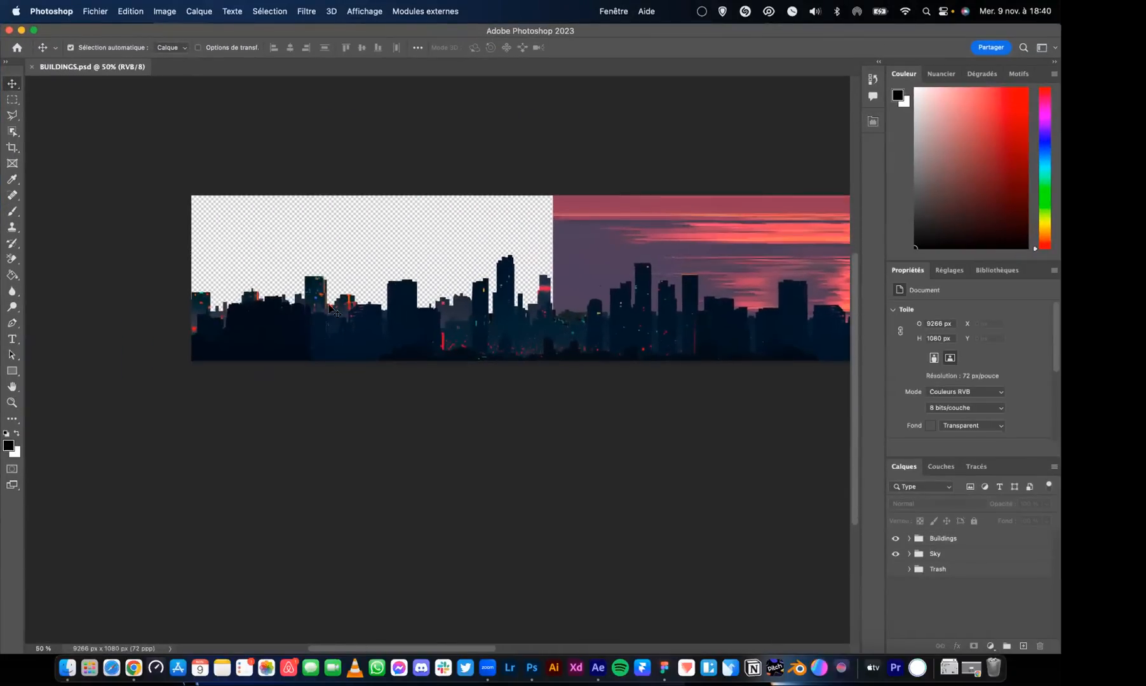
{"action": "scroll", "coordinate": [265, 335], "scroll_direction": "right", "scroll_amount": 2}
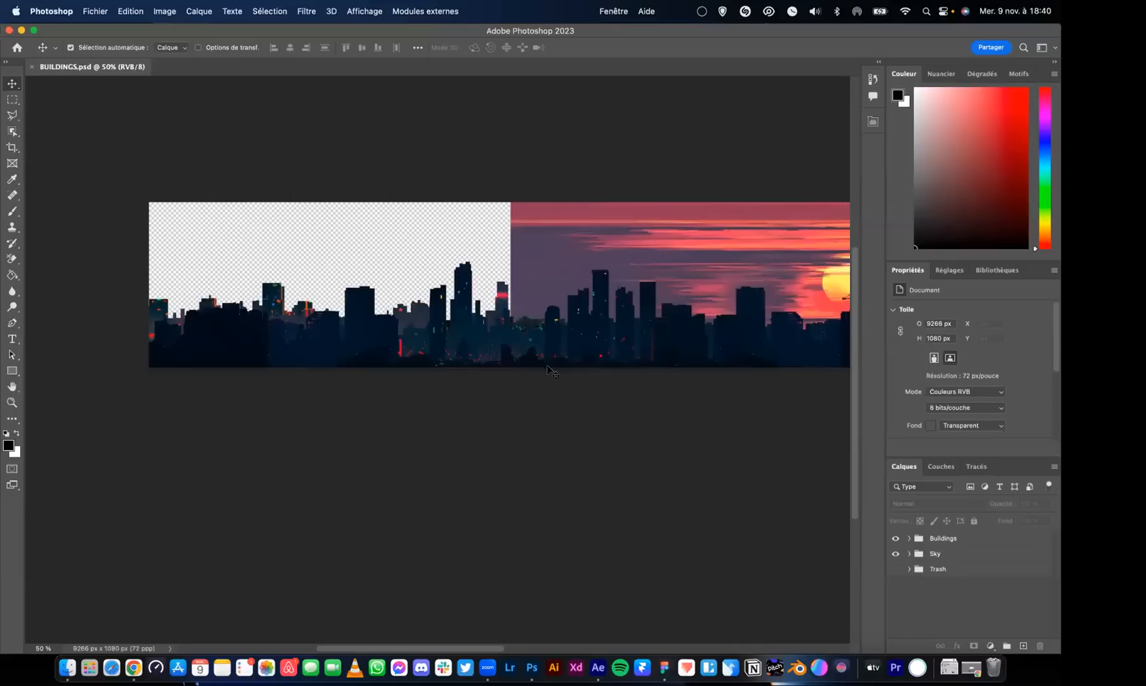
{"action": "scroll", "coordinate": [682, 346], "scroll_direction": "right", "scroll_amount": 5}
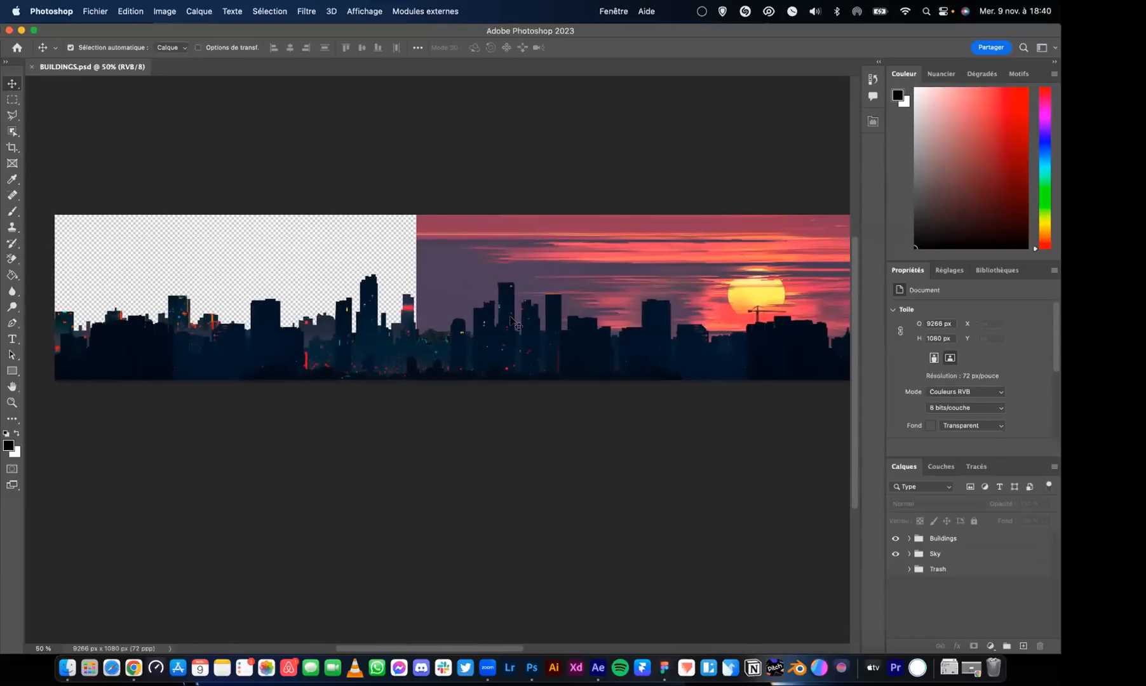
Examine the building lights, clouds and sun of the Photoshop panorama up close at 200%
{"action": "scroll", "coordinate": [515, 324], "scroll_direction": "up", "scroll_amount": 4}
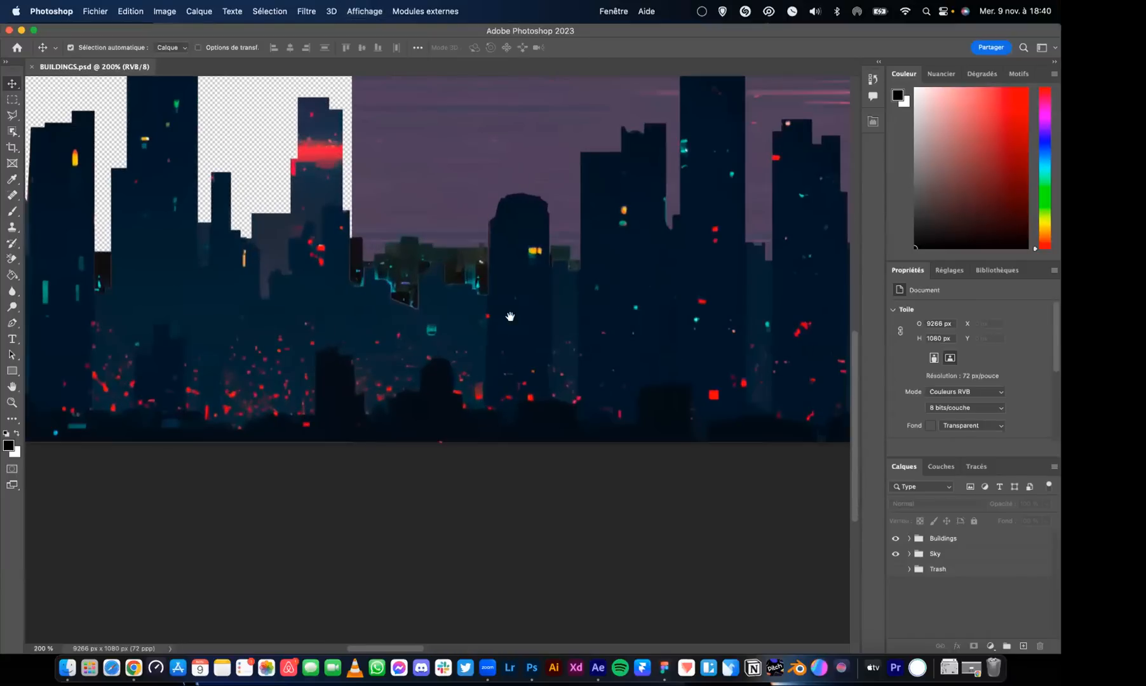
{"action": "scroll", "coordinate": [513, 400], "scroll_direction": "up", "scroll_amount": 5}
{"action": "scroll", "coordinate": [513, 400], "scroll_direction": "right", "scroll_amount": 15}
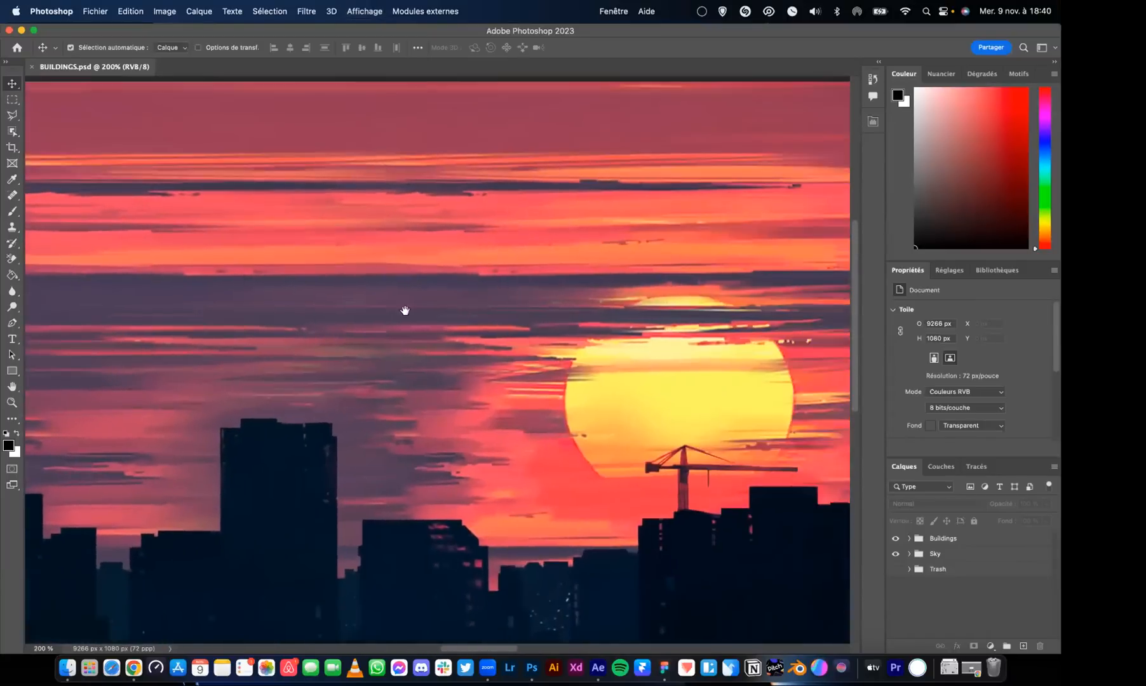
{"action": "scroll", "coordinate": [438, 313], "scroll_direction": "right", "scroll_amount": 3}
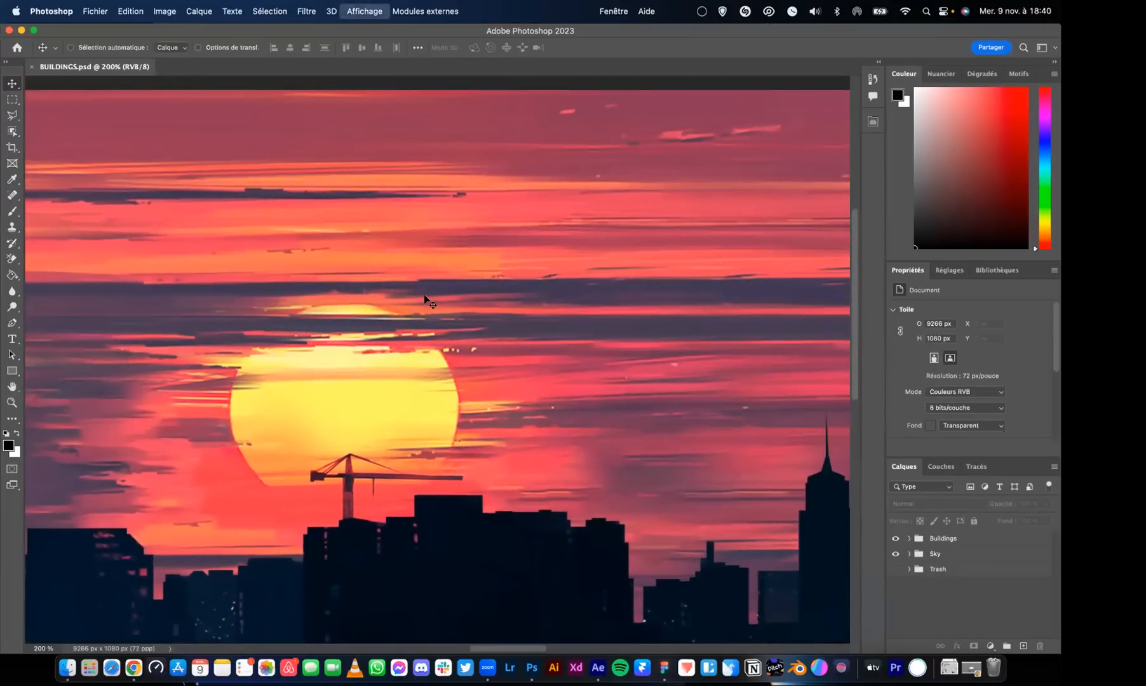
Switch the Sky group's visibility off and on to compare the skyline with and without its background
{"action": "scroll", "coordinate": [424, 294], "scroll_direction": "down", "scroll_amount": 2}
{"action": "left_click", "coordinate": [896, 555]}
{"action": "left_click", "coordinate": [895, 555]}
Look over the far end of the Photoshop panorama with its cut-out buildings and return to the sun
{"action": "scroll", "coordinate": [653, 416], "scroll_direction": "right", "scroll_amount": 15}
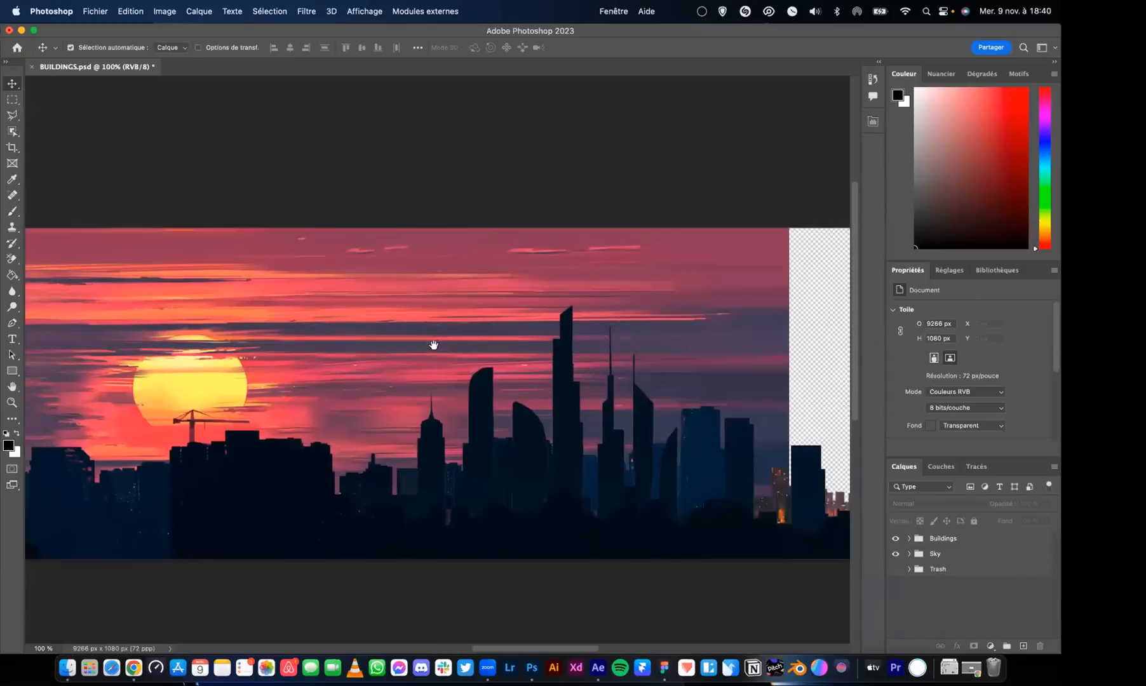
{"action": "scroll", "coordinate": [396, 313], "scroll_direction": "right", "scroll_amount": 5}
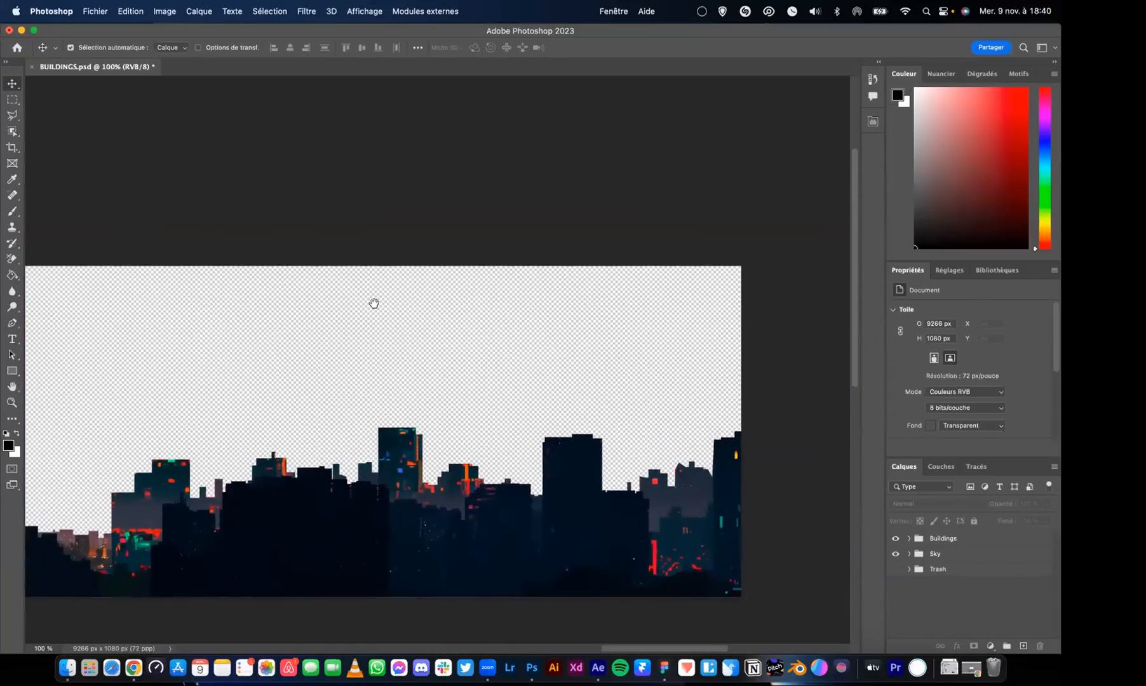
{"action": "scroll", "coordinate": [417, 284], "scroll_direction": "left", "scroll_amount": 7}
{"action": "scroll", "coordinate": [485, 299], "scroll_direction": "left", "scroll_amount": 10}
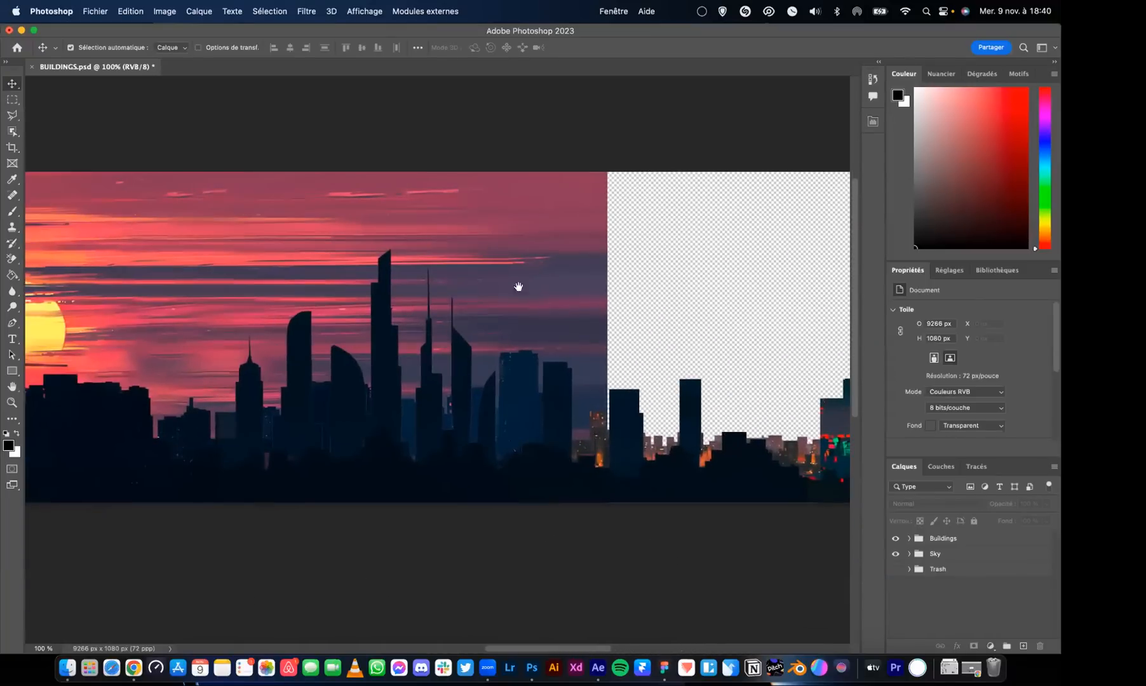
{"action": "left_click_drag", "start_coordinate": [356, 269], "coordinate": [555, 257]}
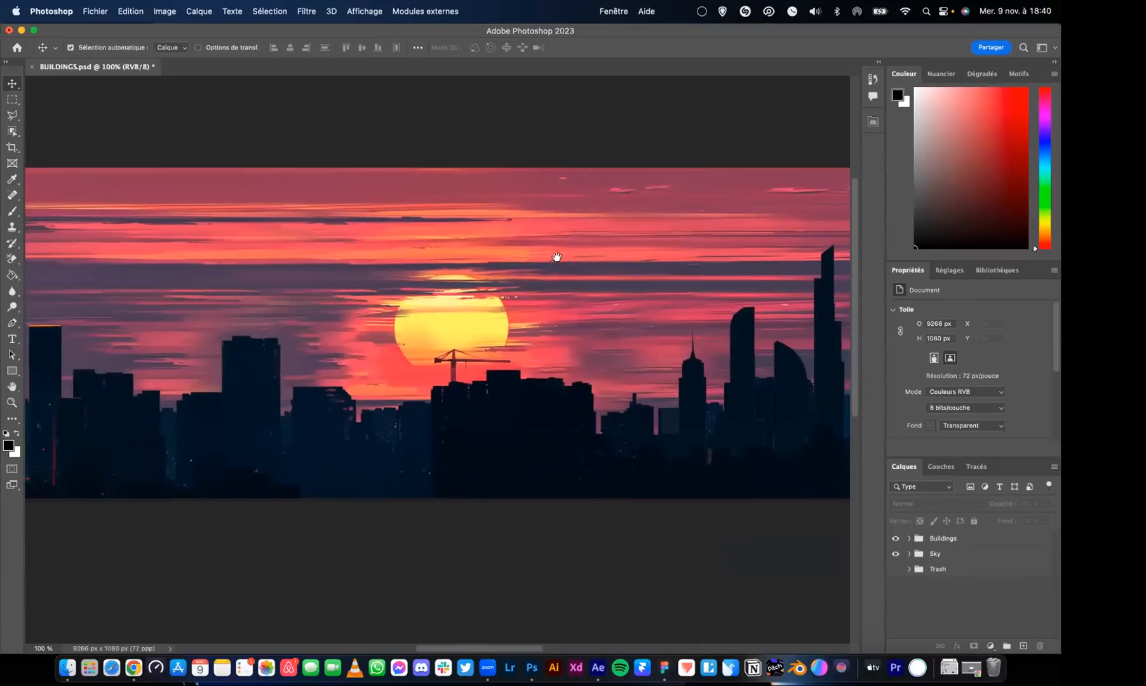
Switch to the Background-City project in After Effects and scrub Composition 1 forward to 0:00:06:11, centering the preview
{"action": "key", "text": "ctrl+Up"}
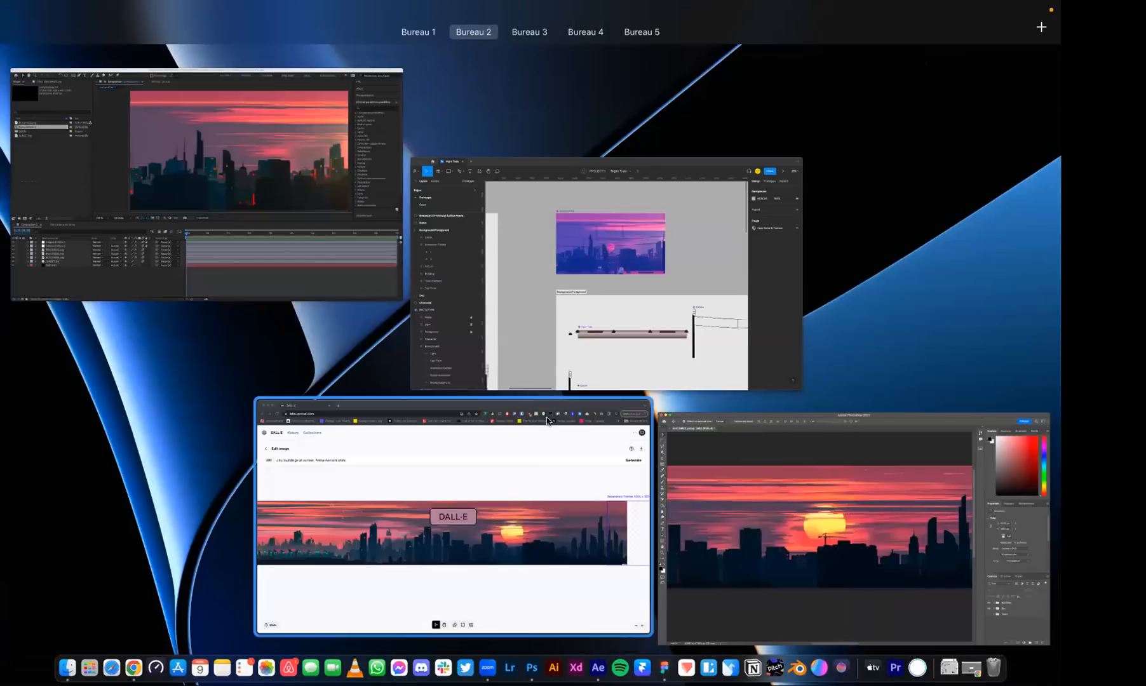
{"action": "left_click", "coordinate": [307, 130]}
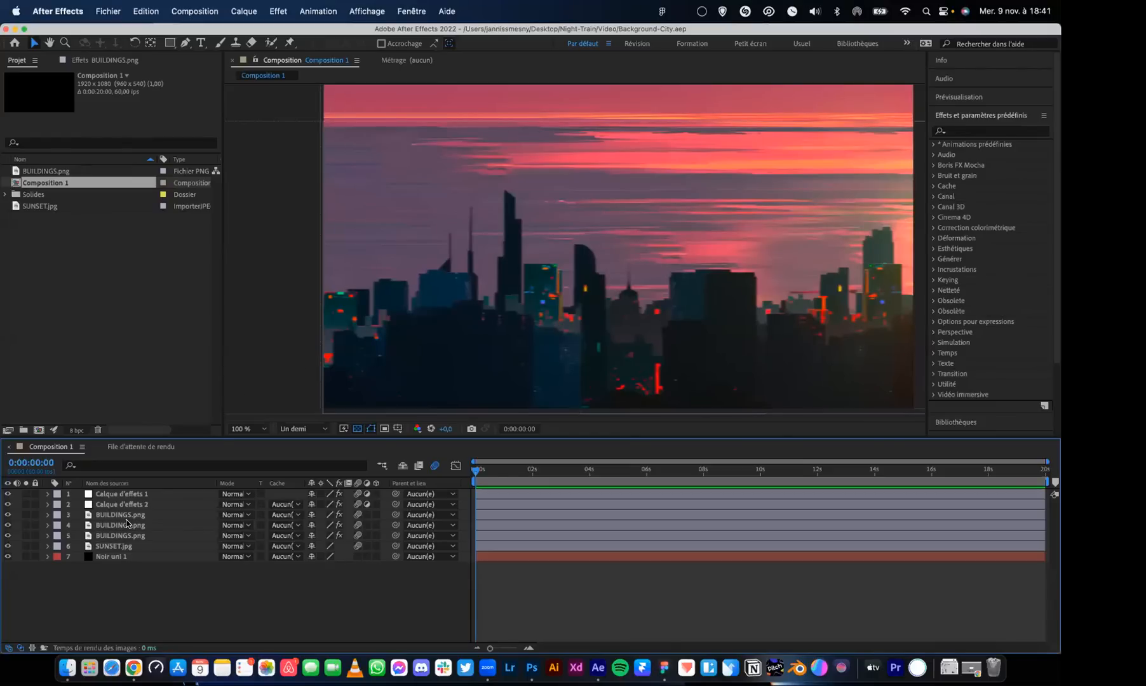
{"action": "left_click_drag", "start_coordinate": [499, 474], "coordinate": [576, 477]}
{"action": "key", "text": "h"}
{"action": "left_click_drag", "start_coordinate": [601, 272], "coordinate": [539, 312]}
{"action": "key", "text": "v"}
{"action": "left_click_drag", "start_coordinate": [577, 471], "coordinate": [651, 468]}
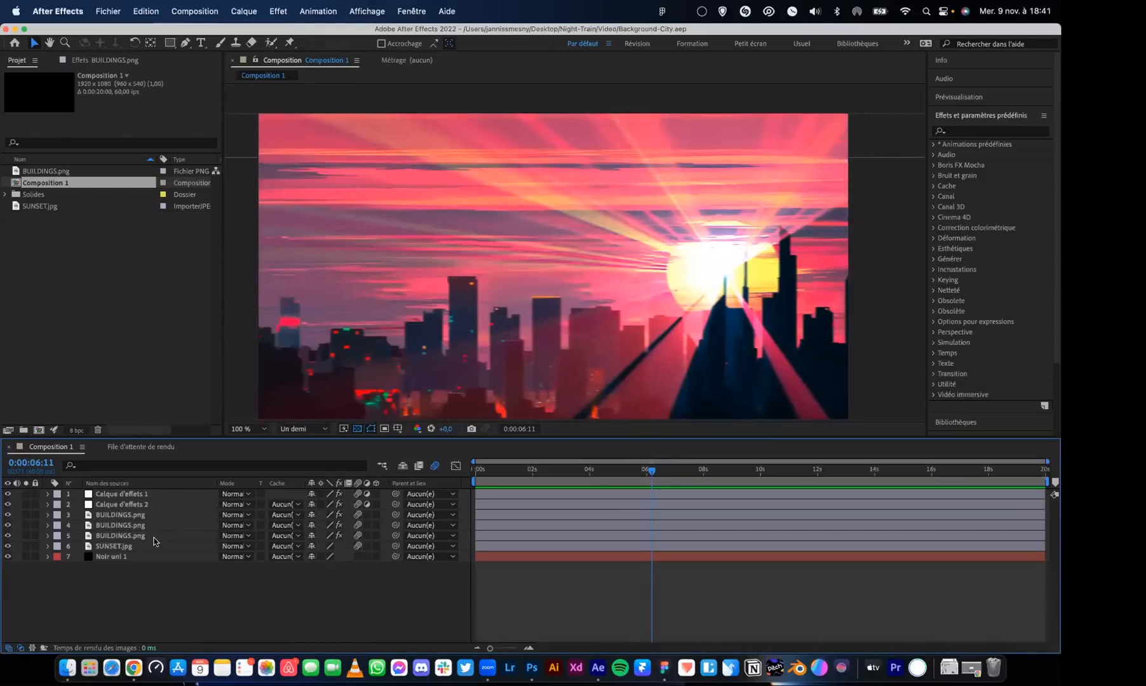
Inspect the effects of SUNSET.jpg, Calque d'effets 1 and Calque d'effets 2, and scrub the composition back to 0:00:00:16
{"action": "left_click", "coordinate": [127, 546]}
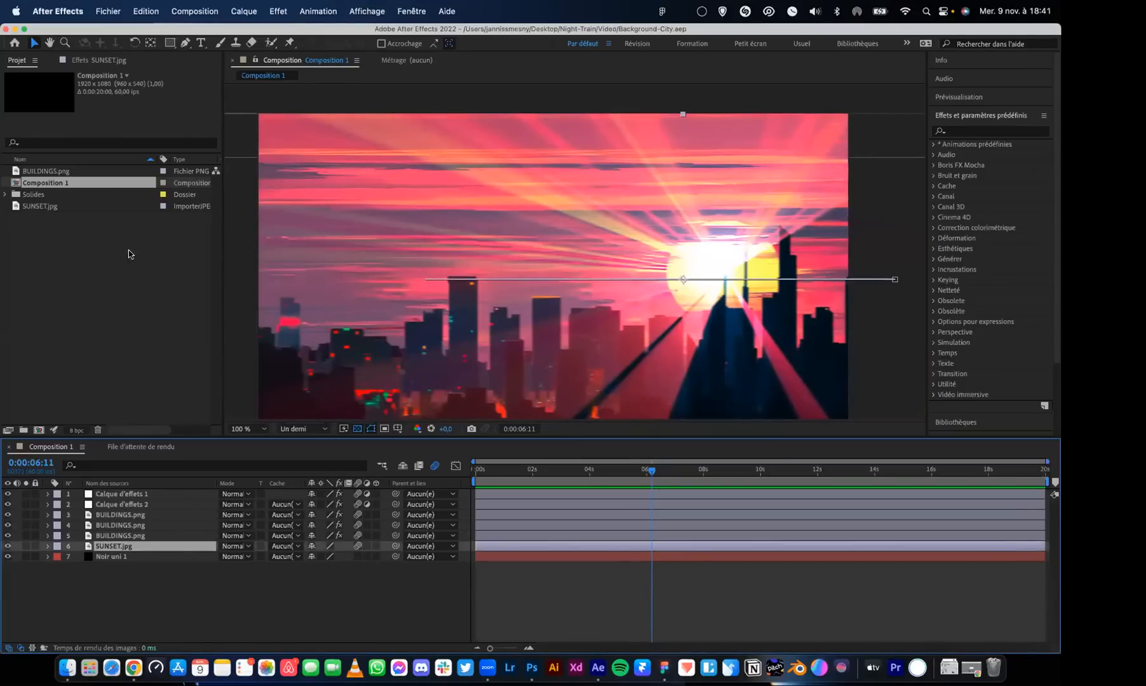
{"action": "left_click", "coordinate": [101, 63]}
{"action": "left_click", "coordinate": [127, 494]}
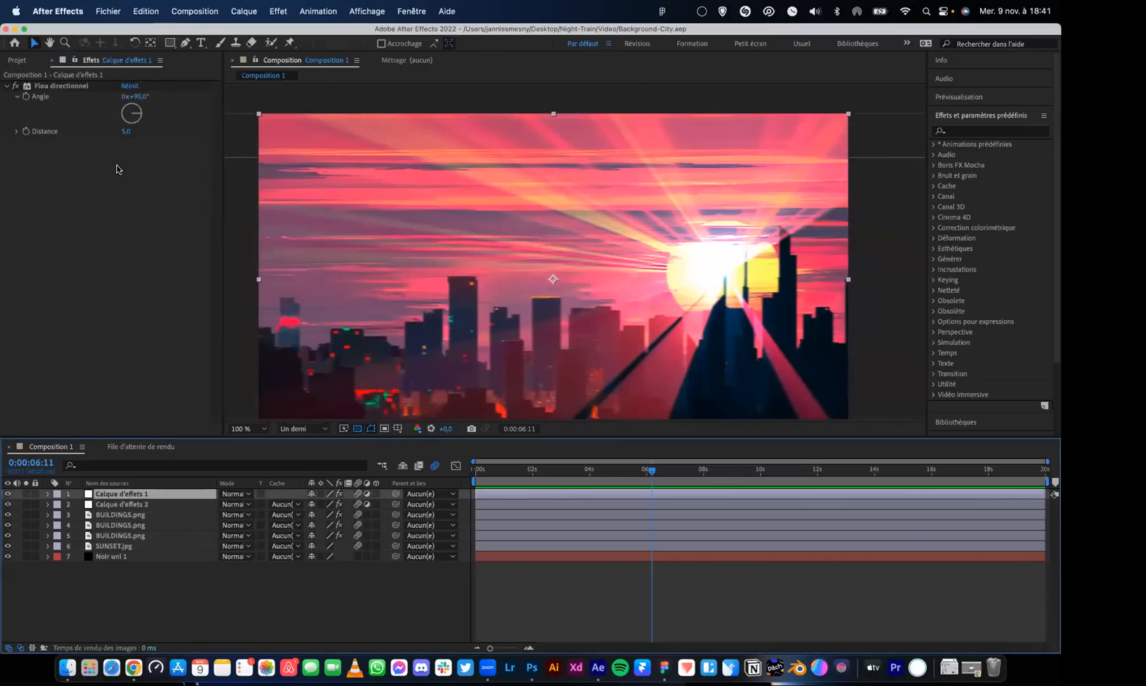
{"action": "left_click", "coordinate": [117, 505]}
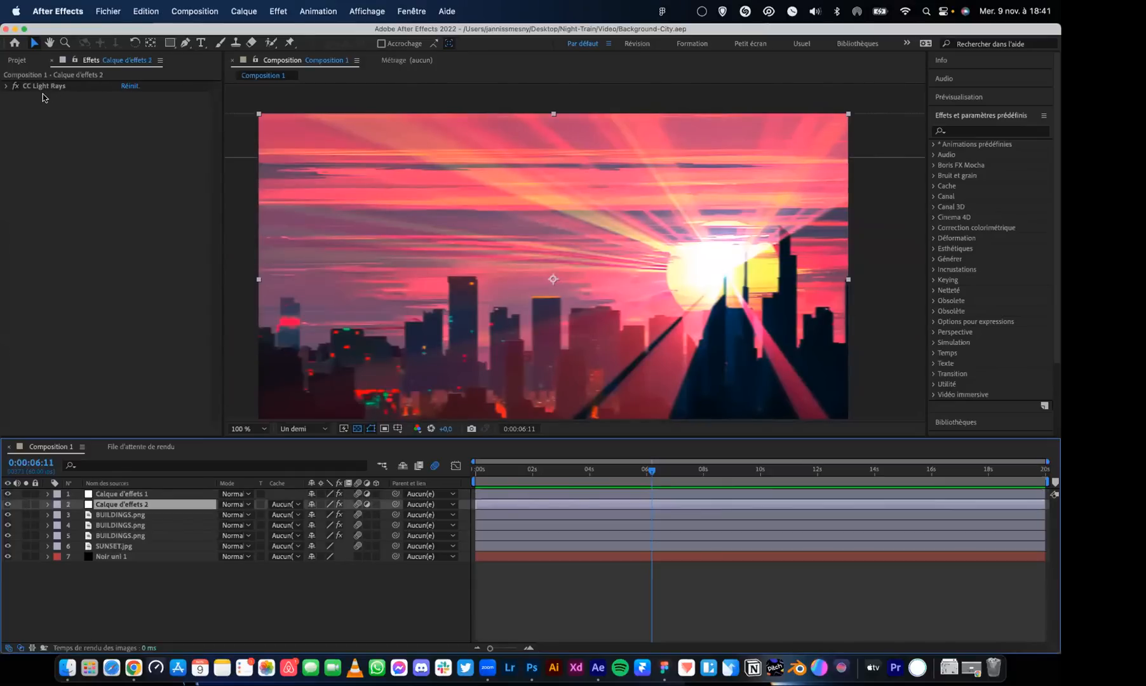
{"action": "mouse_move", "coordinate": [652, 470]}
{"action": "left_mouse_down"}
{"action": "mouse_move", "coordinate": [603, 471]}
{"action": "mouse_move", "coordinate": [983, 471]}
{"action": "mouse_move", "coordinate": [659, 473]}
{"action": "left_mouse_up"}
{"action": "left_click_drag", "start_coordinate": [591, 496], "coordinate": [483, 504]}
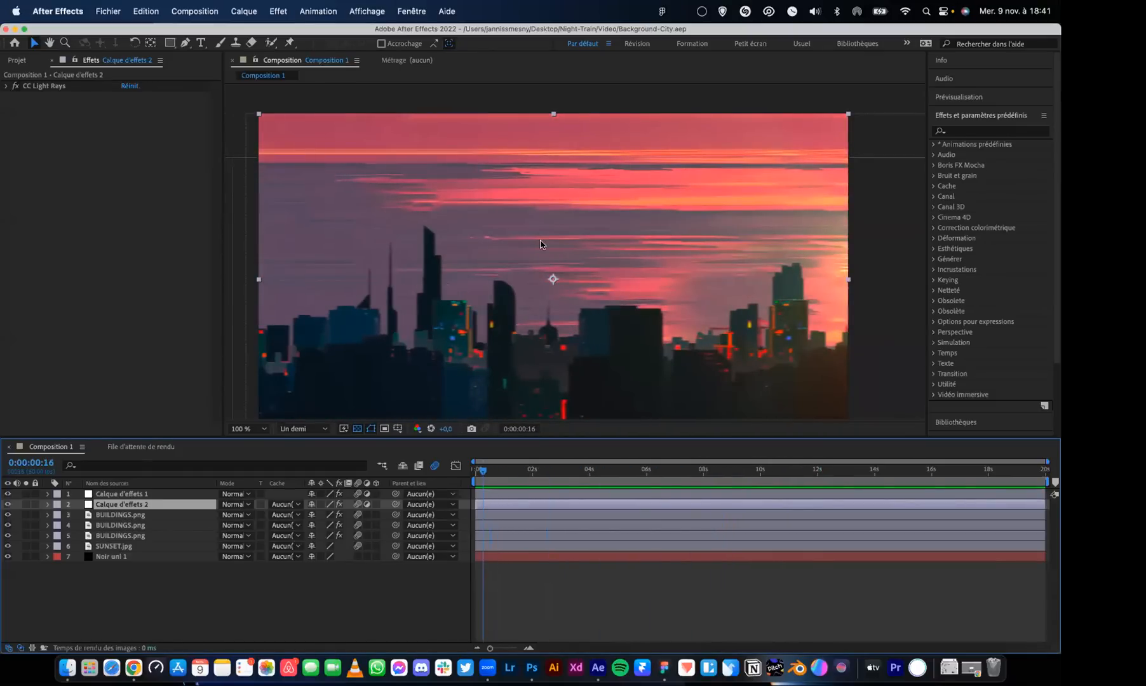
Return to the Night Train file in Figma and select the Background-City video layer inside the Background frame
{"action": "key", "text": "ctrl+Up"}
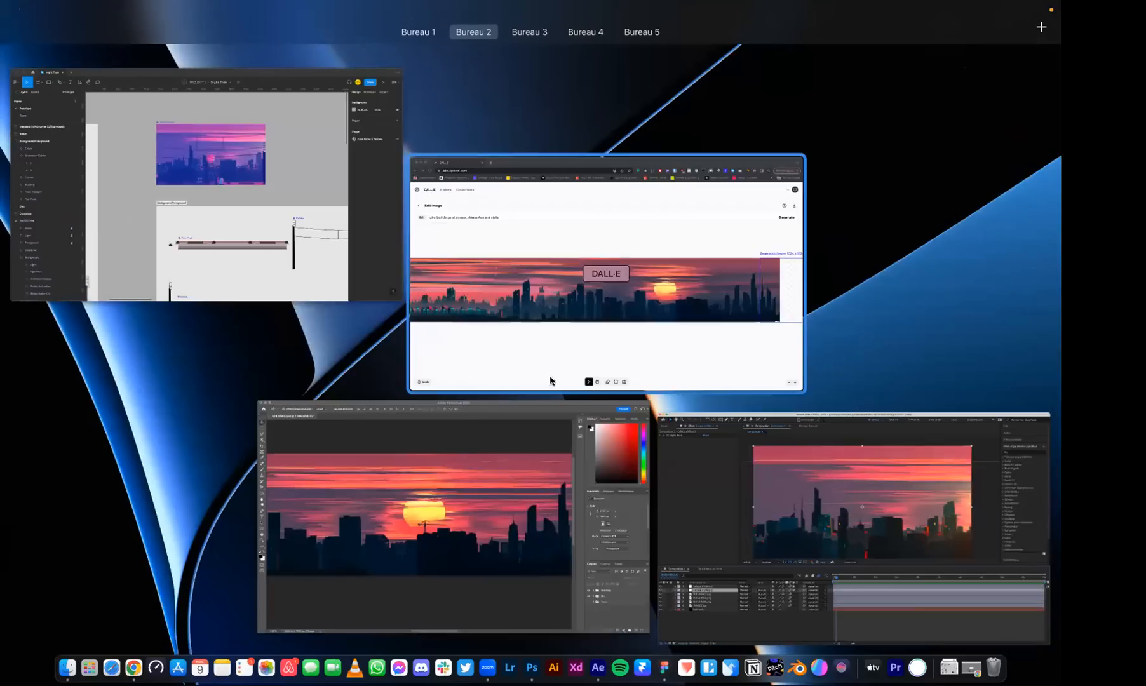
{"action": "left_click", "coordinate": [303, 172]}
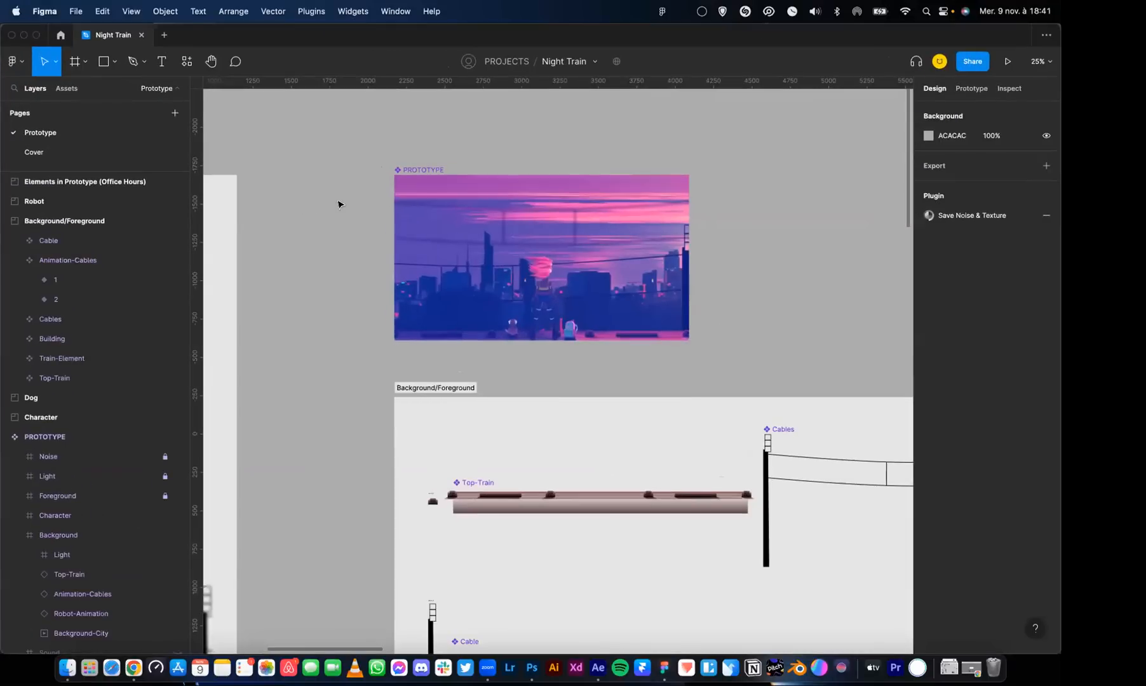
{"action": "scroll", "coordinate": [456, 177], "scroll_direction": "down", "scroll_amount": 2}
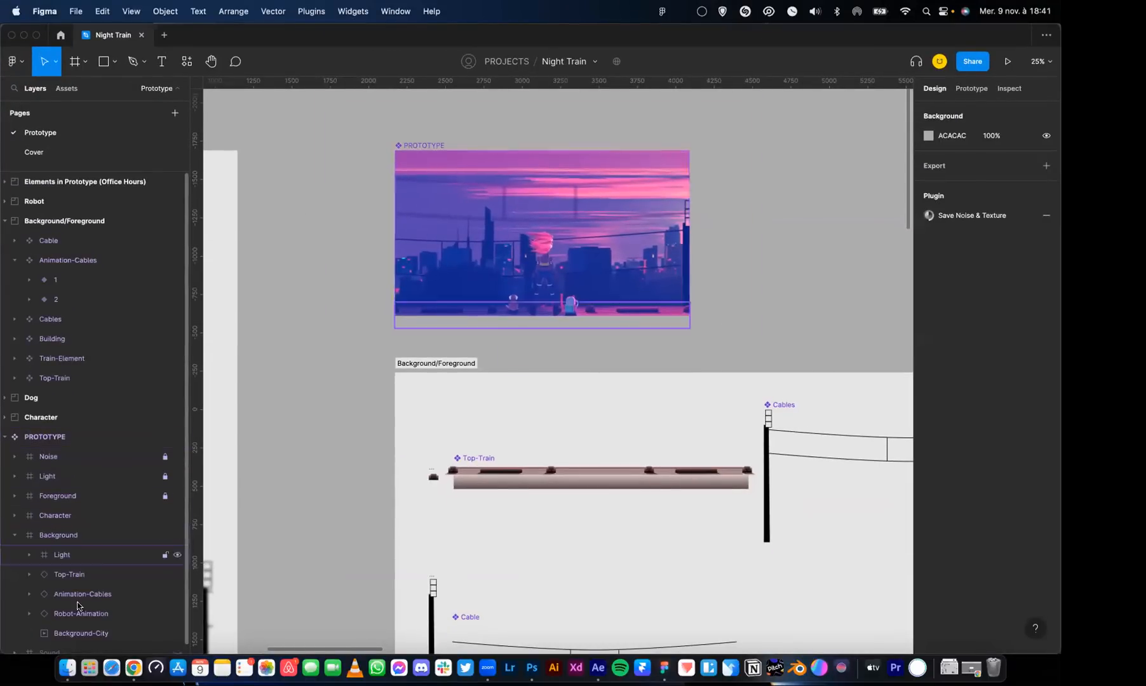
{"action": "left_click", "coordinate": [80, 633]}
{"action": "scroll", "coordinate": [563, 364], "scroll_direction": "up", "scroll_amount": 5}
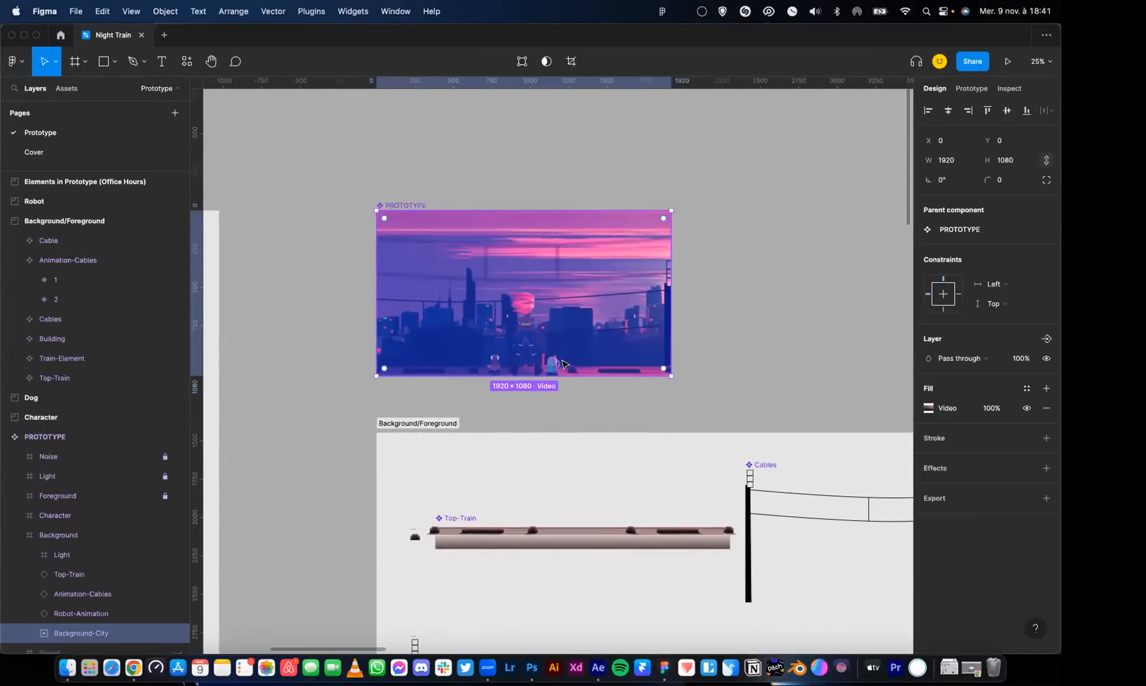
{"action": "scroll", "coordinate": [562, 364], "scroll_direction": "up", "scroll_amount": 5}
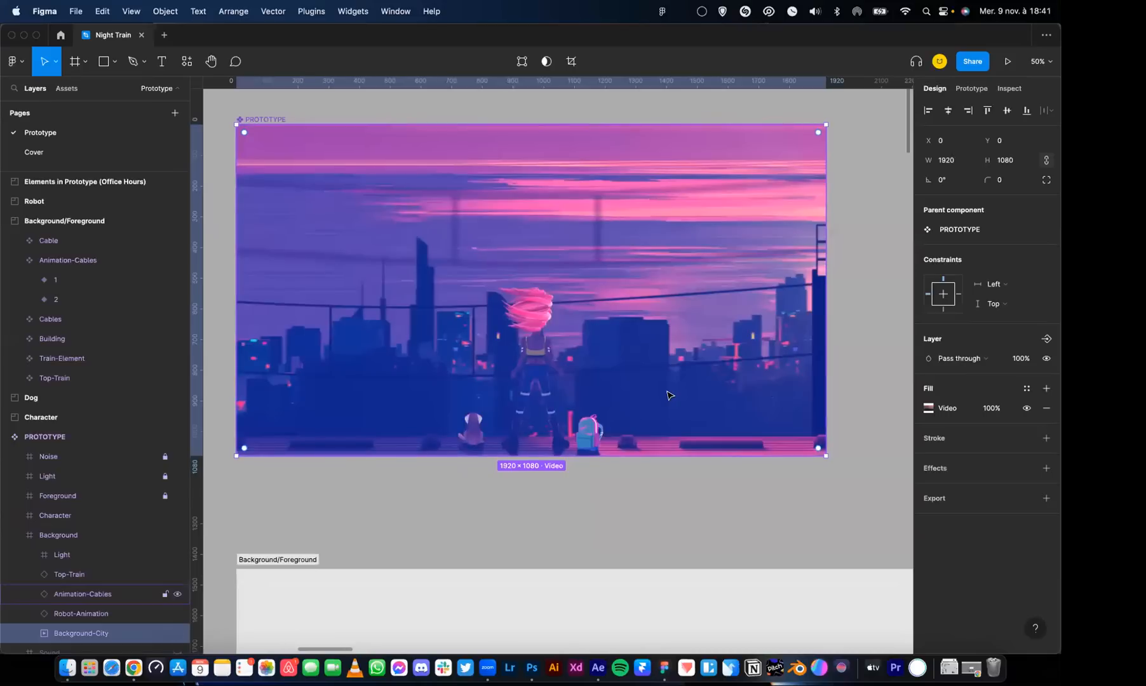
Switch the Background-City video's visibility off and on twice, and look over the PROTOTYPE component
{"action": "left_click", "coordinate": [176, 633]}
{"action": "left_click", "coordinate": [176, 634]}
{"action": "left_click", "coordinate": [176, 633]}
{"action": "left_click", "coordinate": [176, 633]}
{"action": "left_click_drag", "start_coordinate": [363, 395], "coordinate": [458, 338]}
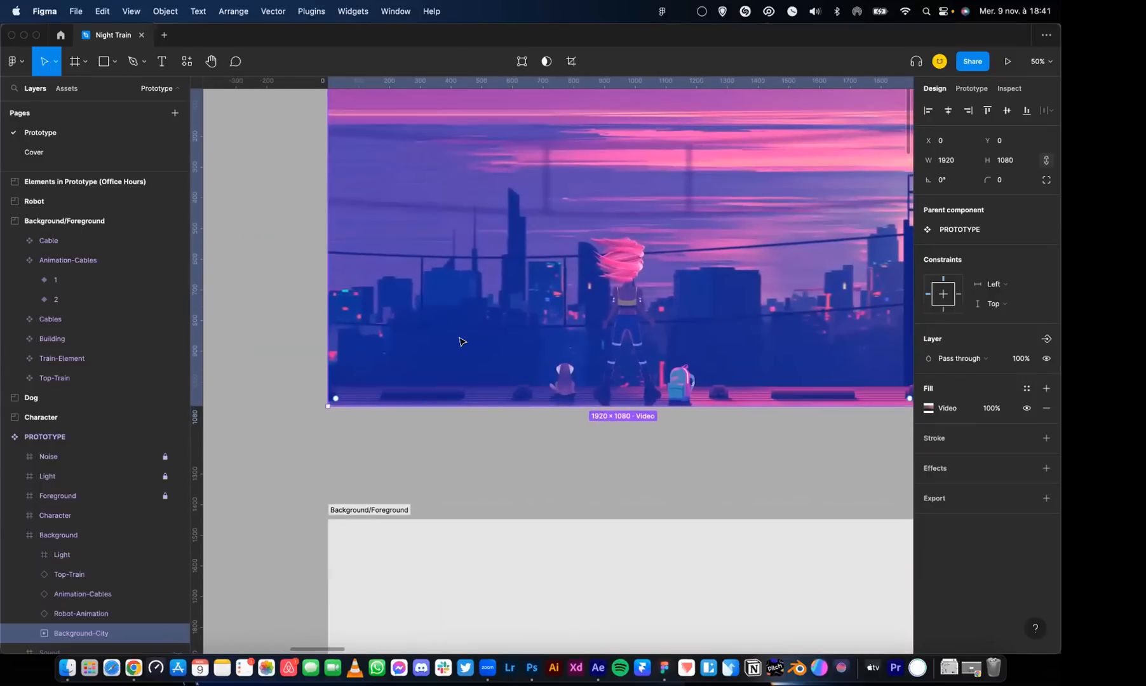
{"action": "scroll", "coordinate": [559, 254], "scroll_direction": "up", "scroll_amount": 2}
{"action": "scroll", "coordinate": [559, 254], "scroll_direction": "right", "scroll_amount": 2}
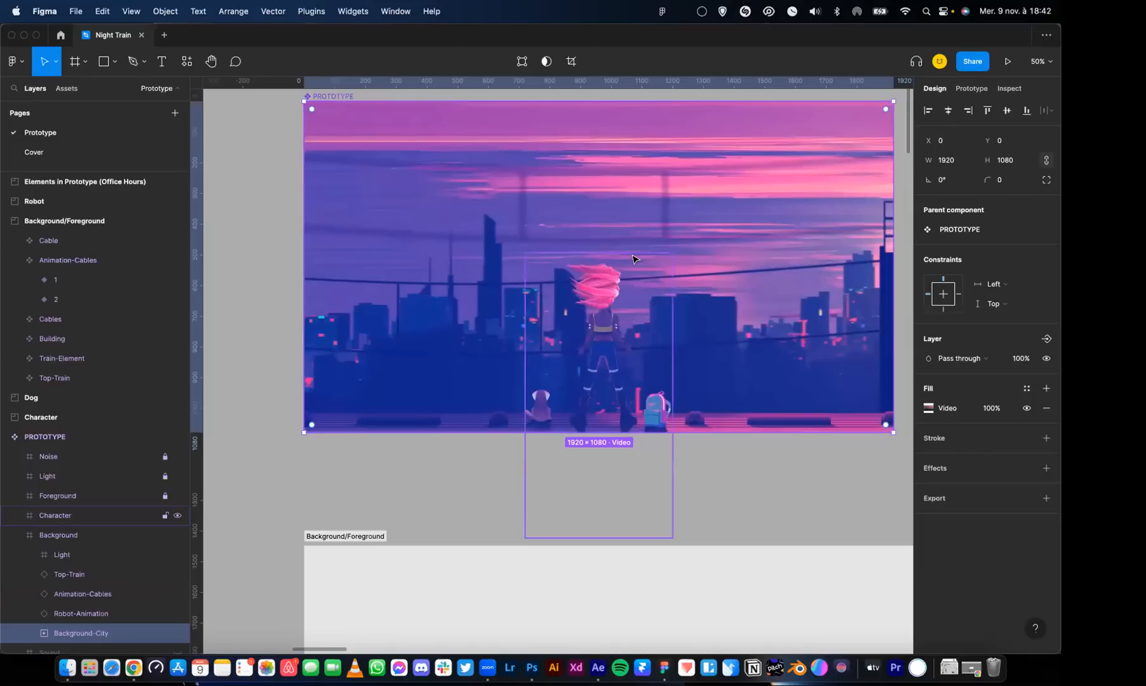
Select the Sun-Halo 1 video inside the Background's Light frame and switch its visibility off and back on
{"action": "key", "text": "super+minus"}
{"action": "left_click_drag", "start_coordinate": [562, 278], "coordinate": [509, 307]}
{"action": "key", "text": "super+plus"}
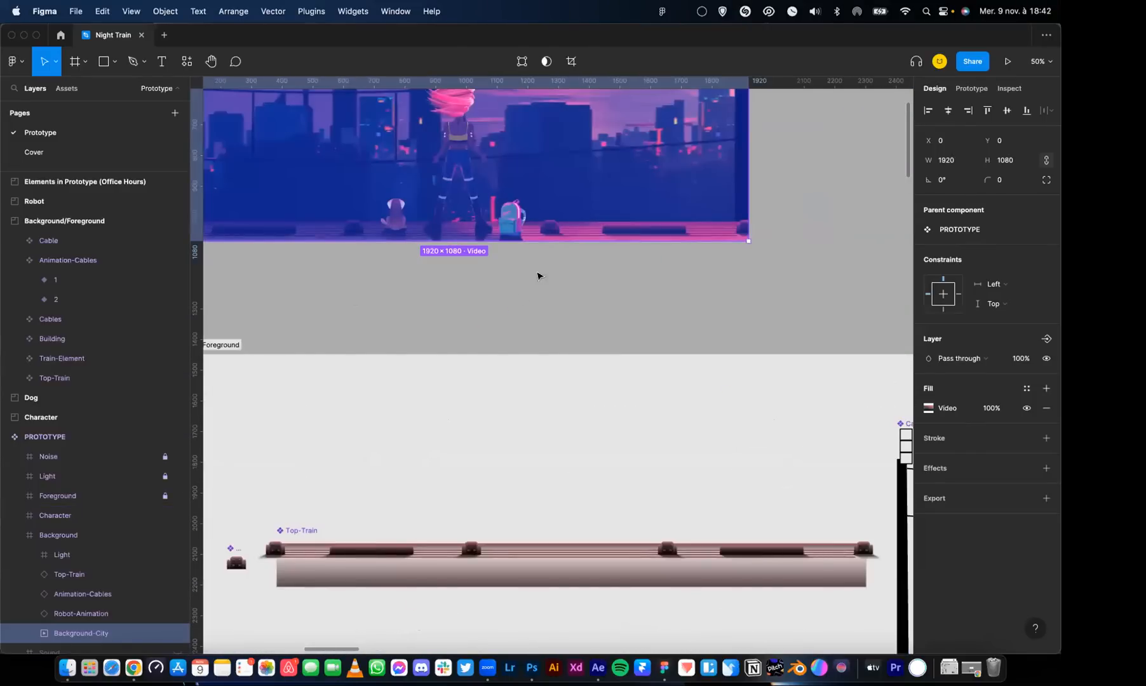
{"action": "left_click", "coordinate": [741, 232]}
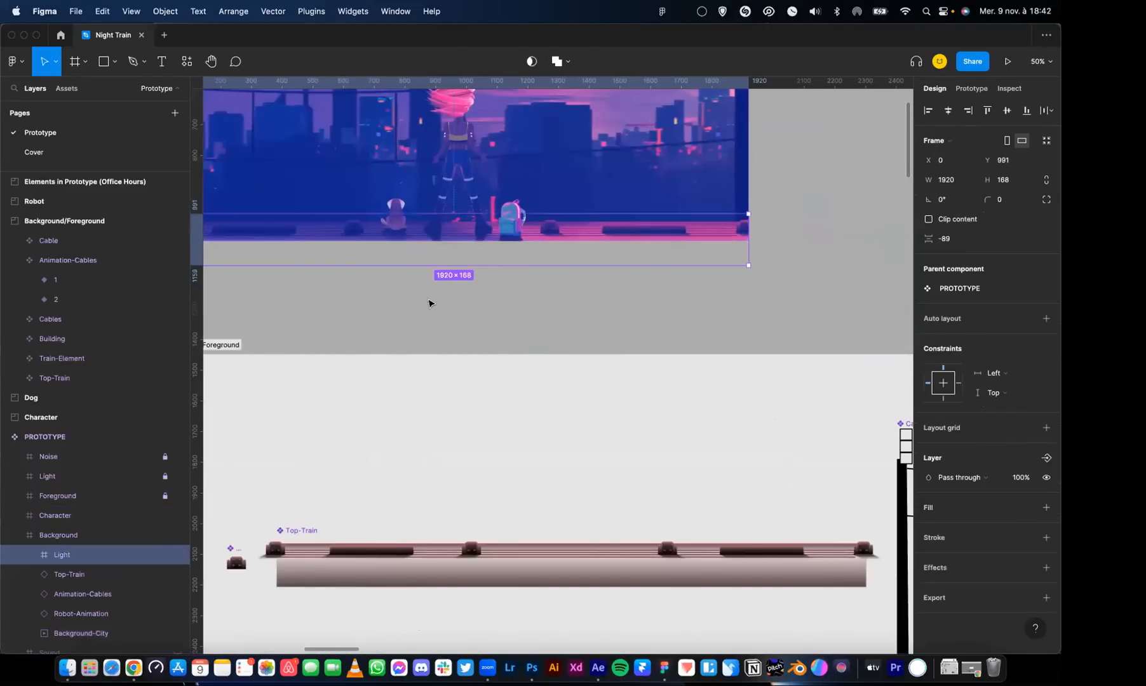
{"action": "left_click", "coordinate": [30, 557]}
{"action": "left_click", "coordinate": [69, 575]}
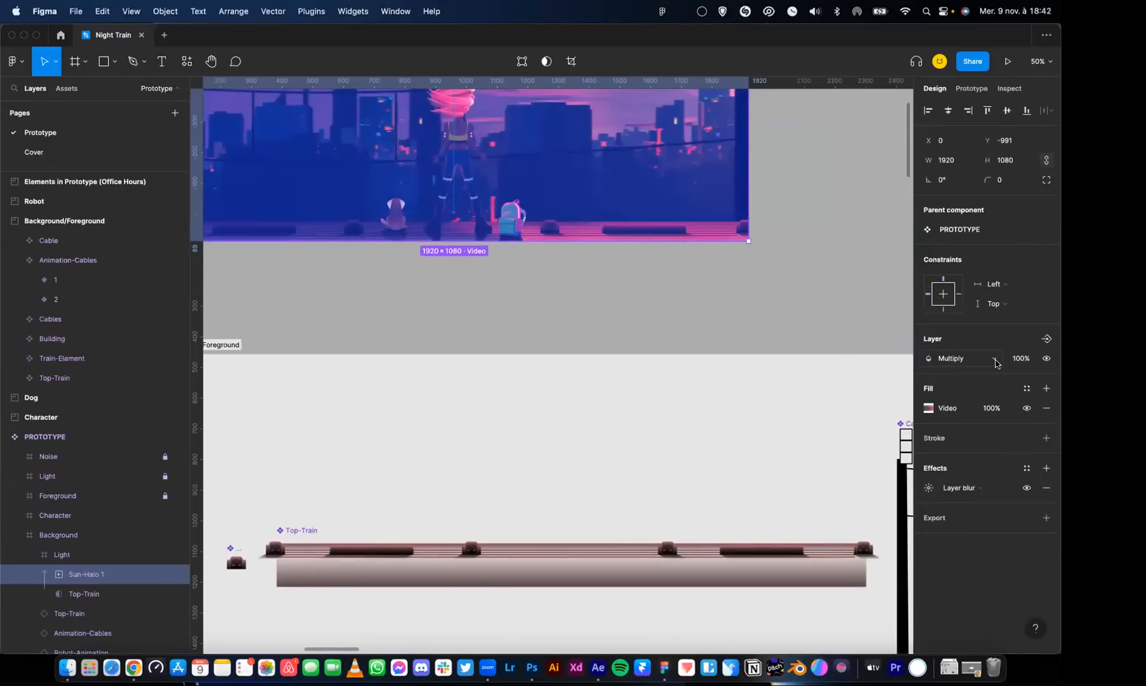
{"action": "left_click", "coordinate": [176, 575]}
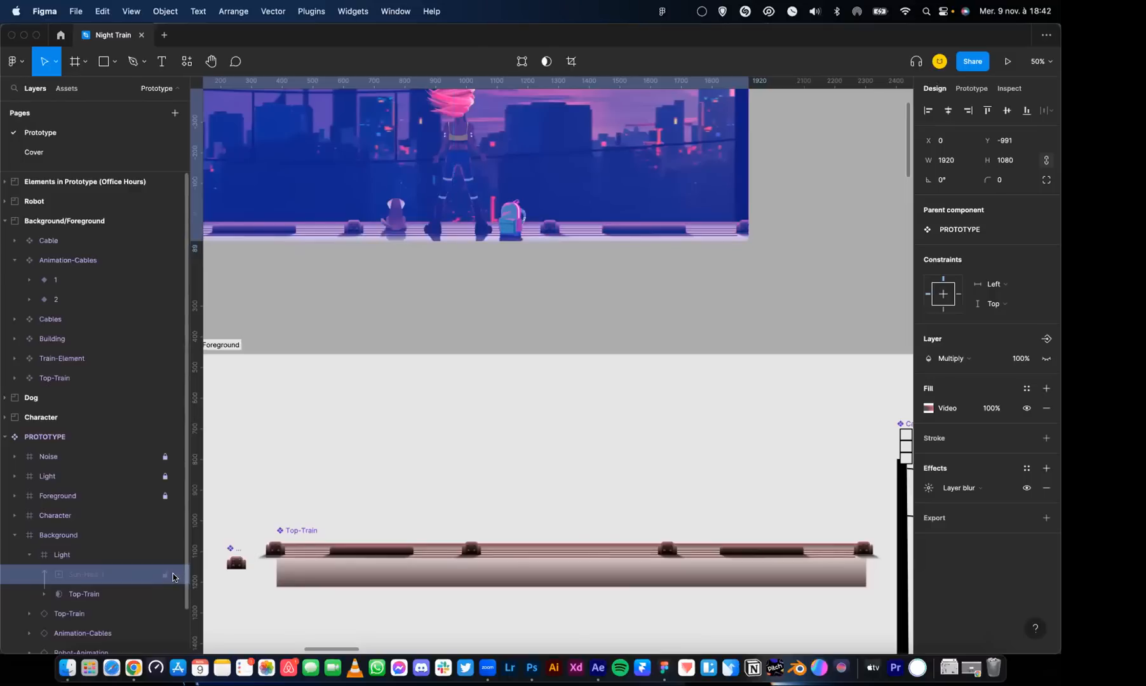
{"action": "left_click", "coordinate": [177, 575]}
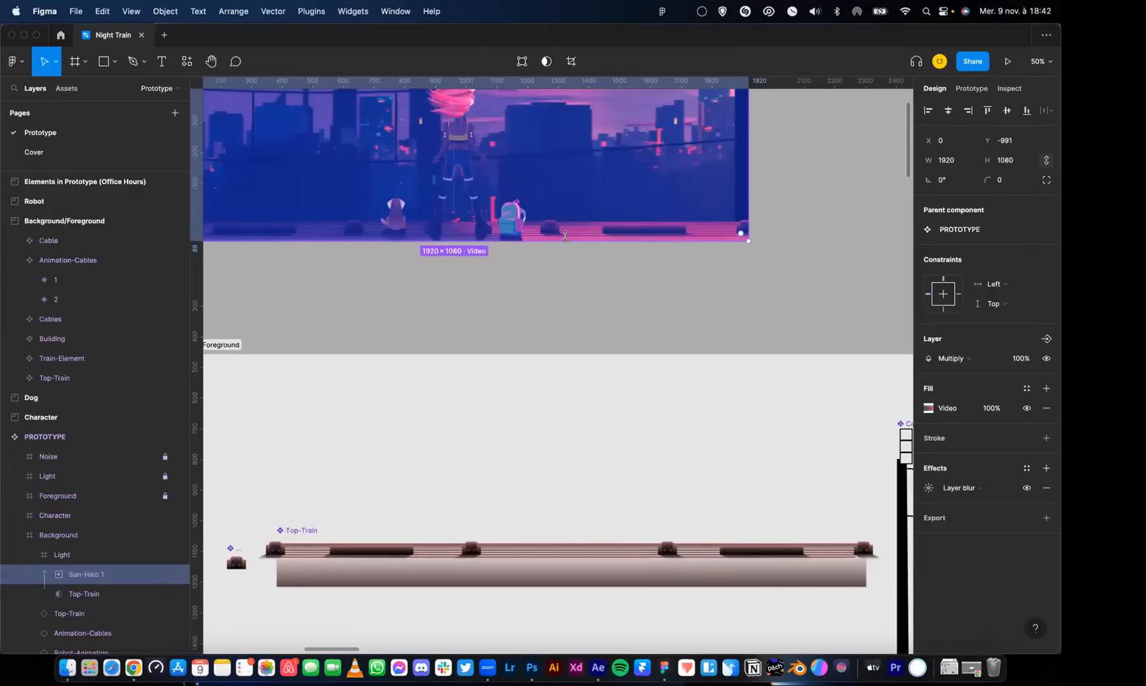
Compare the train roof in the PROTOTYPE scene with the Top-Train component, and clear the selection
{"action": "scroll", "coordinate": [622, 302], "scroll_direction": "up", "scroll_amount": 3}
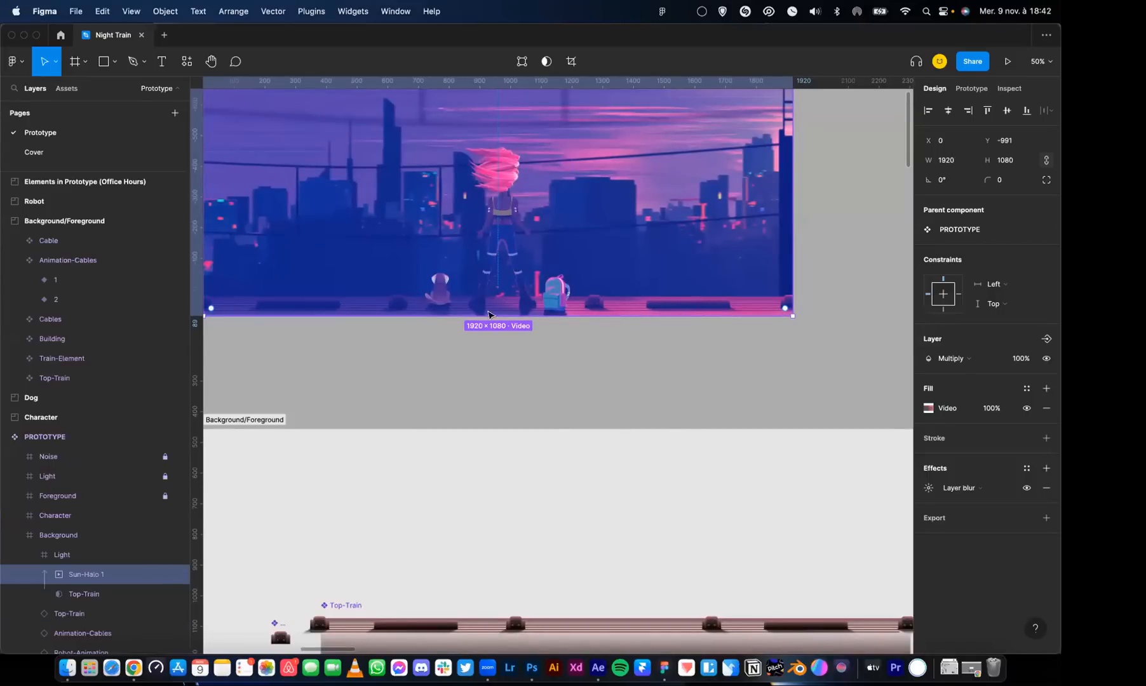
{"action": "scroll", "coordinate": [413, 381], "scroll_direction": "down", "scroll_amount": 5}
{"action": "scroll", "coordinate": [447, 403], "scroll_direction": "down", "scroll_amount": 3}
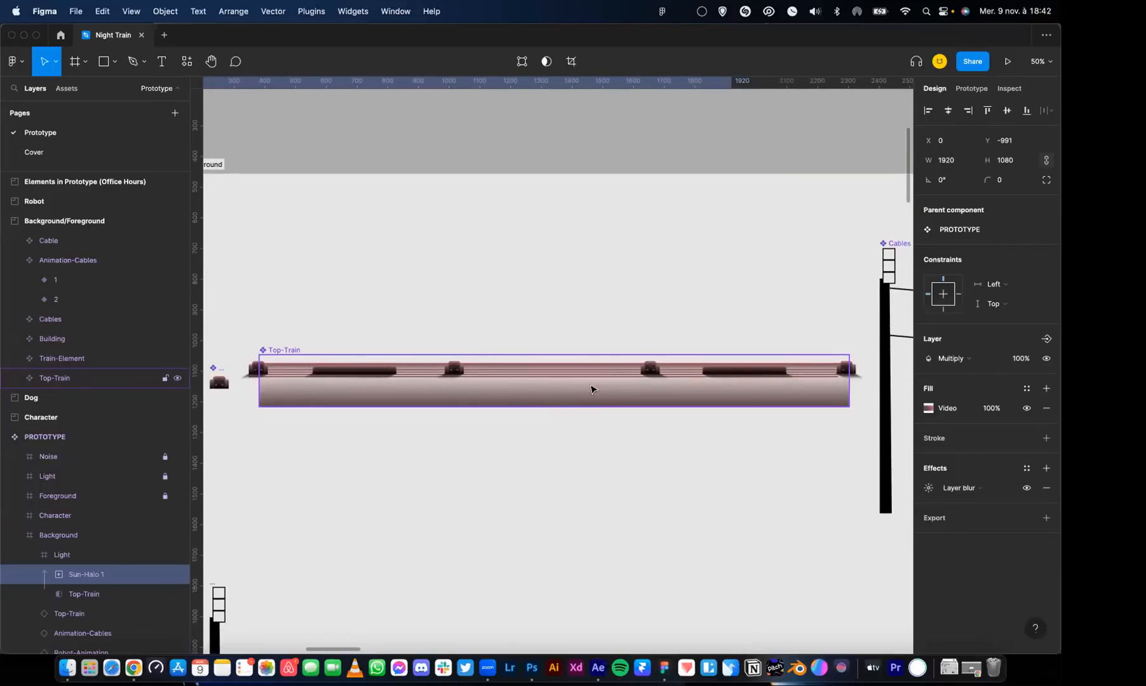
{"action": "scroll", "coordinate": [579, 244], "scroll_direction": "up", "scroll_amount": 5}
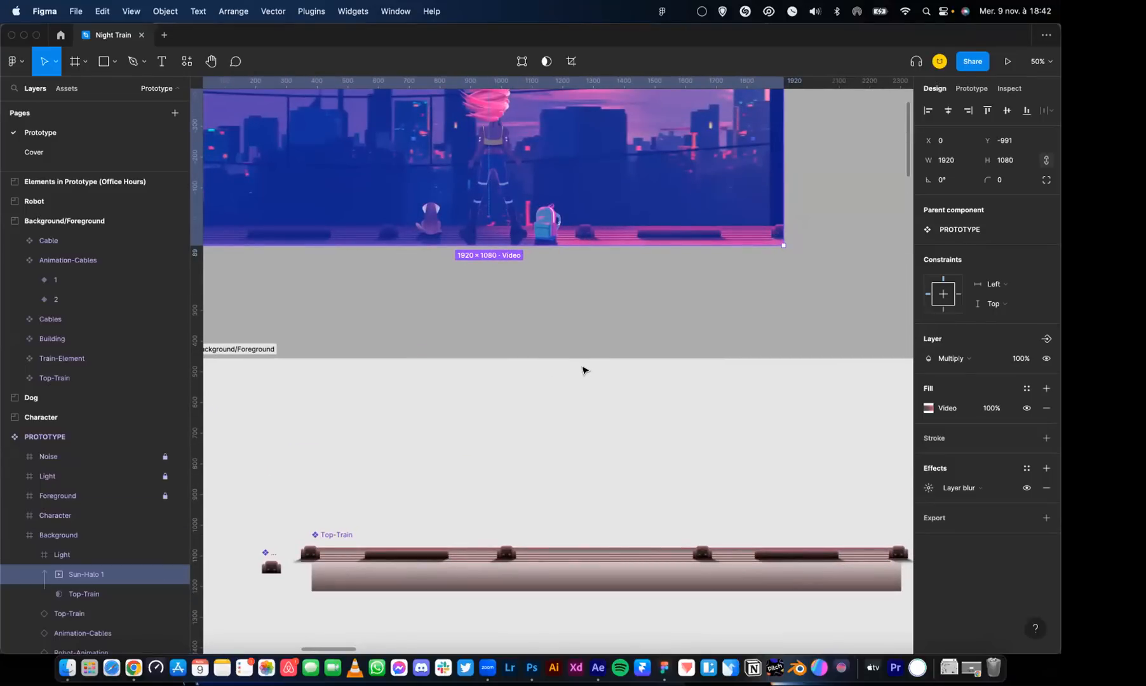
{"action": "left_click", "coordinate": [586, 322]}
Select the Cables component in the Background/Foreground section to examine its repeated poles and wires
{"action": "left_click_drag", "start_coordinate": [705, 397], "coordinate": [455, 337]}
{"action": "scroll", "coordinate": [470, 333], "scroll_direction": "down", "scroll_amount": 4}
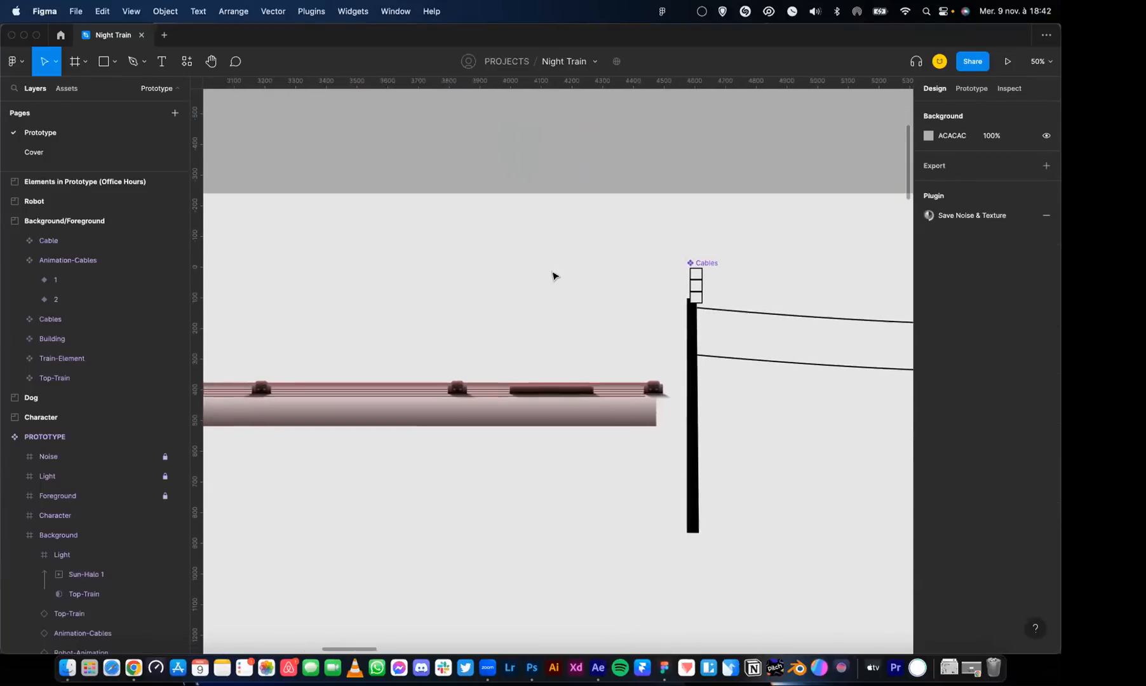
{"action": "key", "text": "minus"}
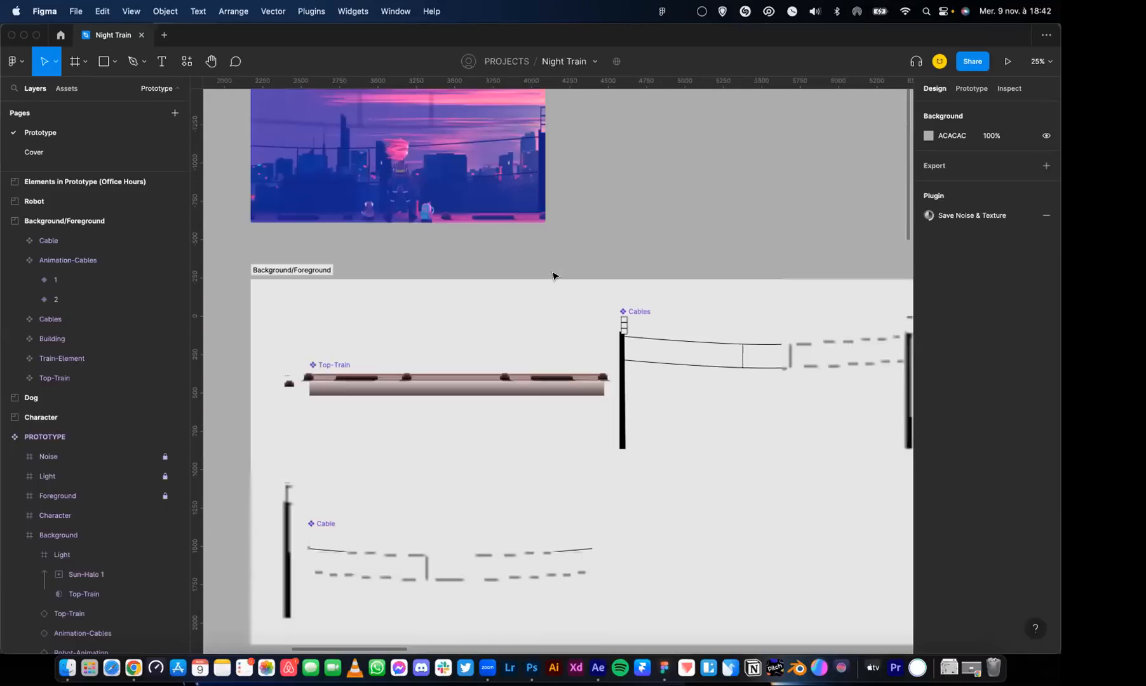
{"action": "scroll", "coordinate": [601, 312], "scroll_direction": "right", "scroll_amount": 8}
{"action": "left_click", "coordinate": [463, 330]}
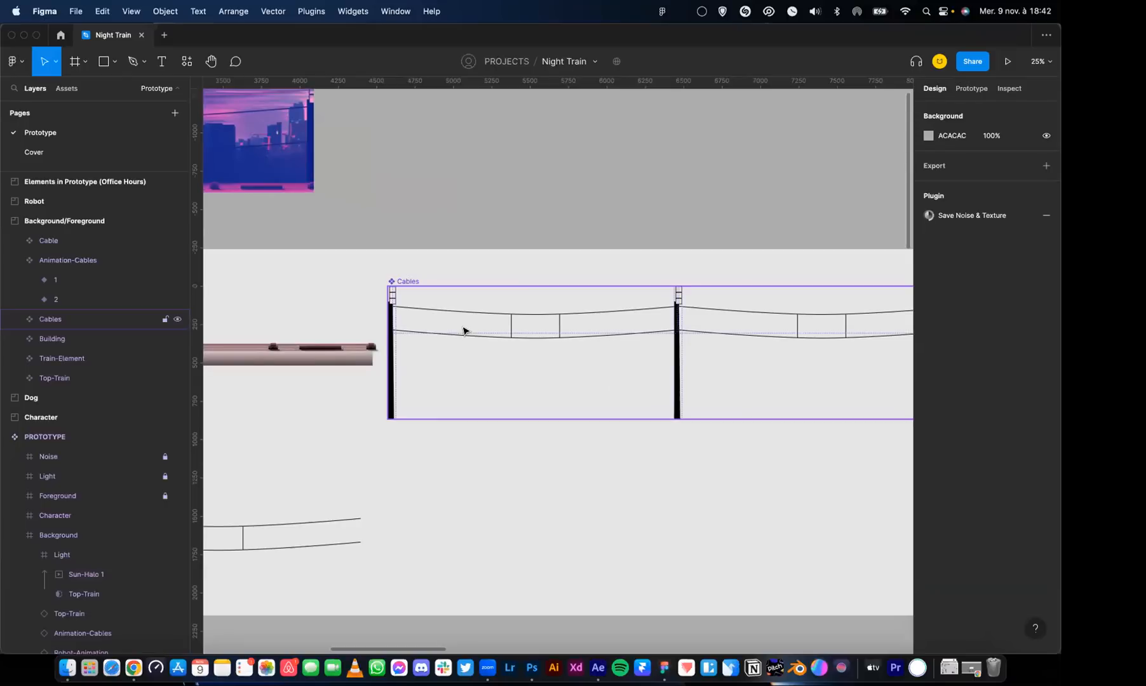
{"action": "left_click", "coordinate": [463, 330]}
Examine the full PROTOTYPE scene again and deselect the Cables component
{"action": "scroll", "coordinate": [545, 276], "scroll_direction": "left", "scroll_amount": 8}
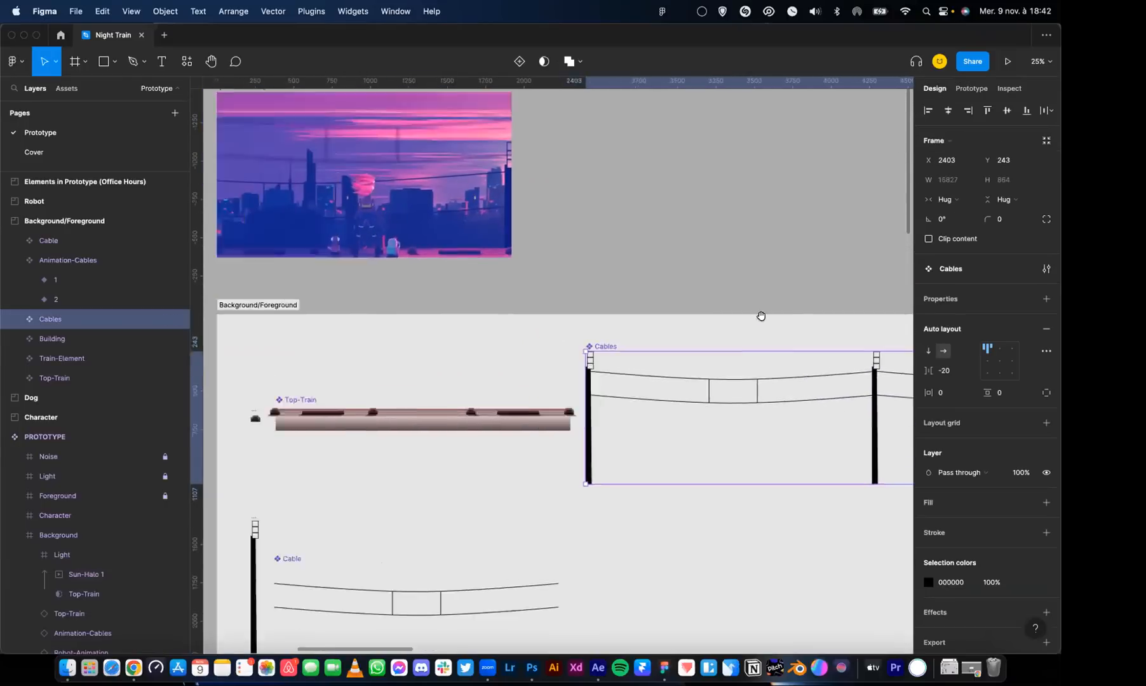
{"action": "key", "text": "plus"}
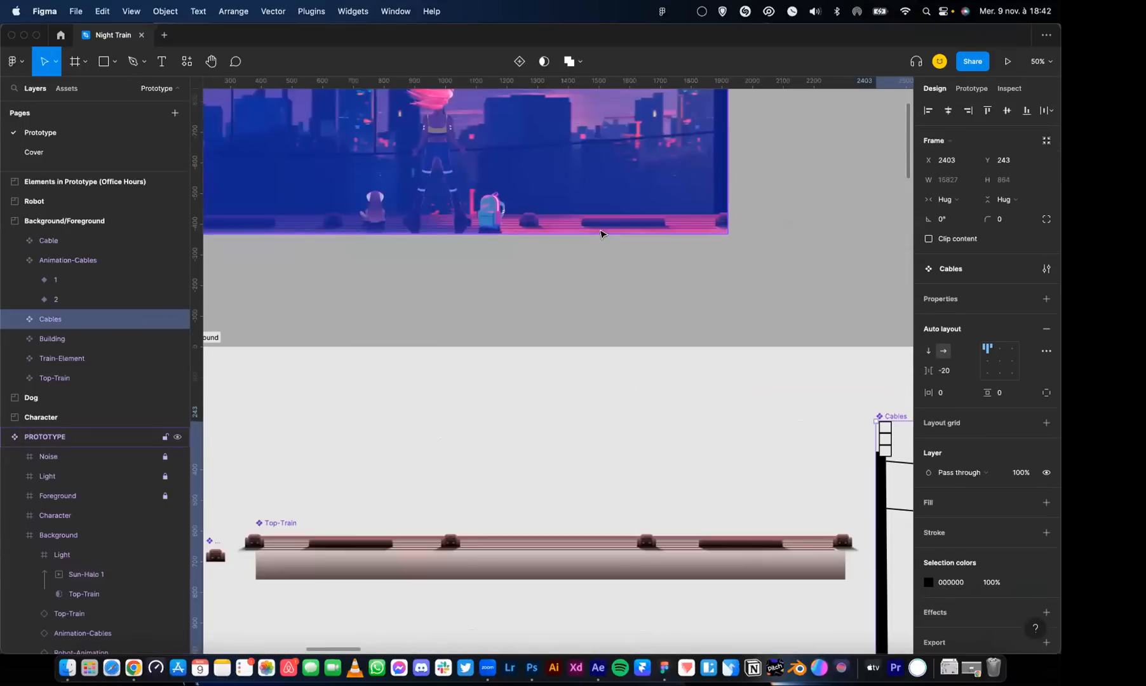
{"action": "scroll", "coordinate": [639, 337], "scroll_direction": "up", "scroll_amount": 7}
{"action": "scroll", "coordinate": [639, 338], "scroll_direction": "left", "scroll_amount": 3}
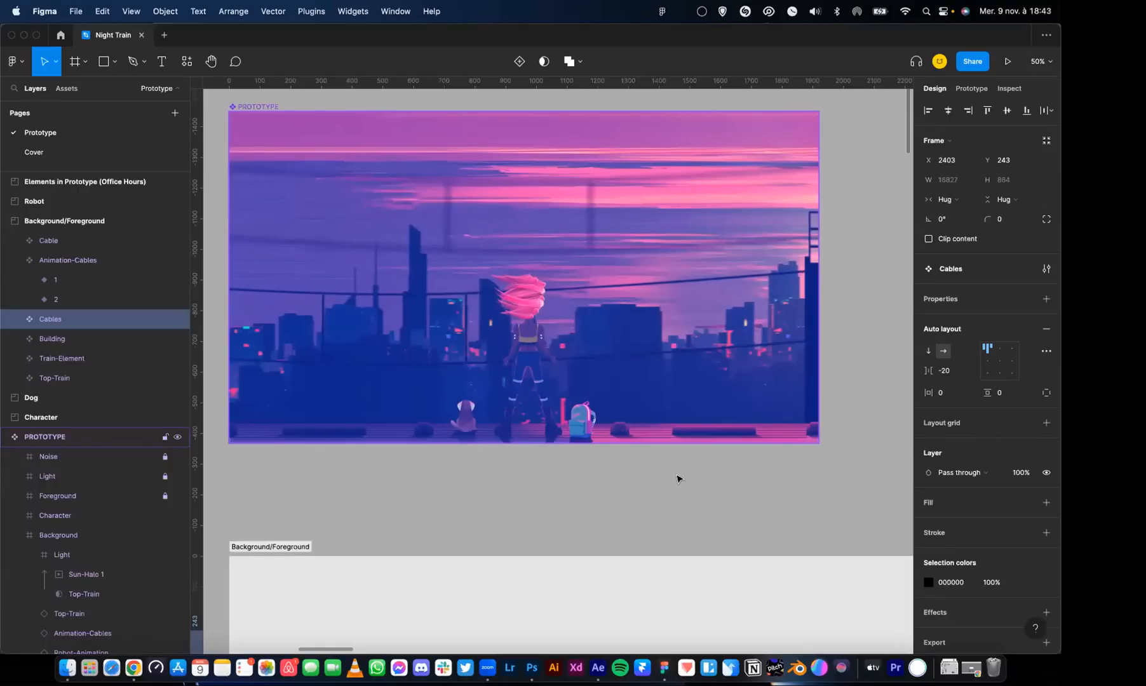
{"action": "left_click", "coordinate": [679, 494]}
Look over the Background/Foreground and Character sections and select variant 1 of Animation-Character
{"action": "key", "text": "minus"}
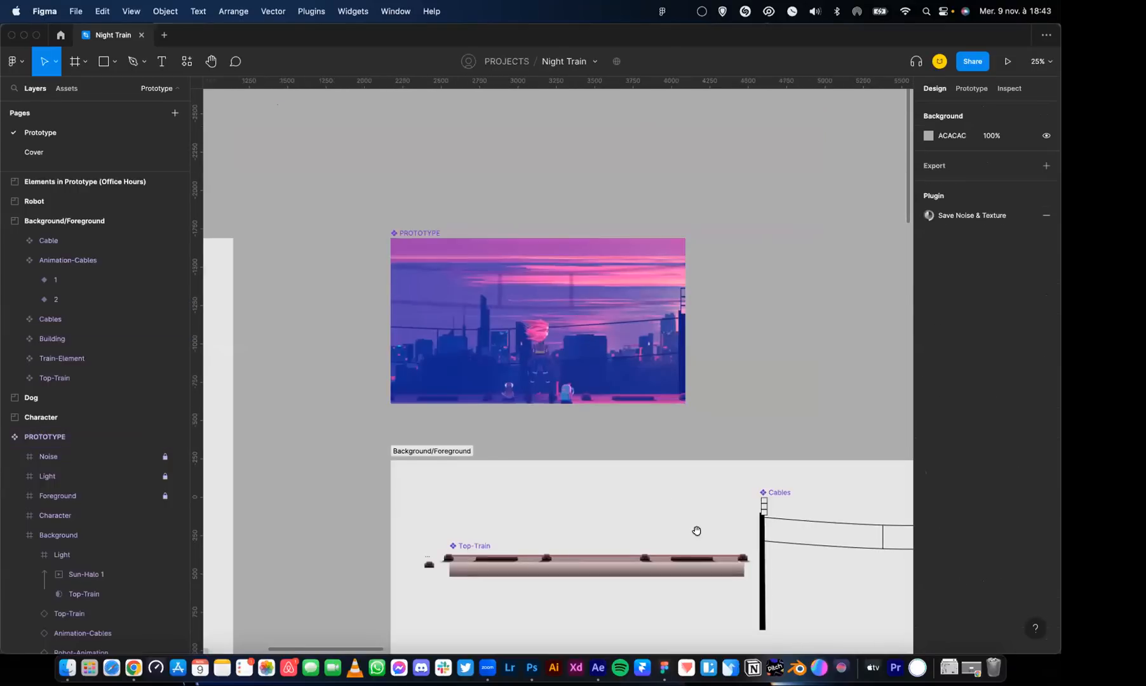
{"action": "scroll", "coordinate": [697, 530], "scroll_direction": "down", "scroll_amount": 5}
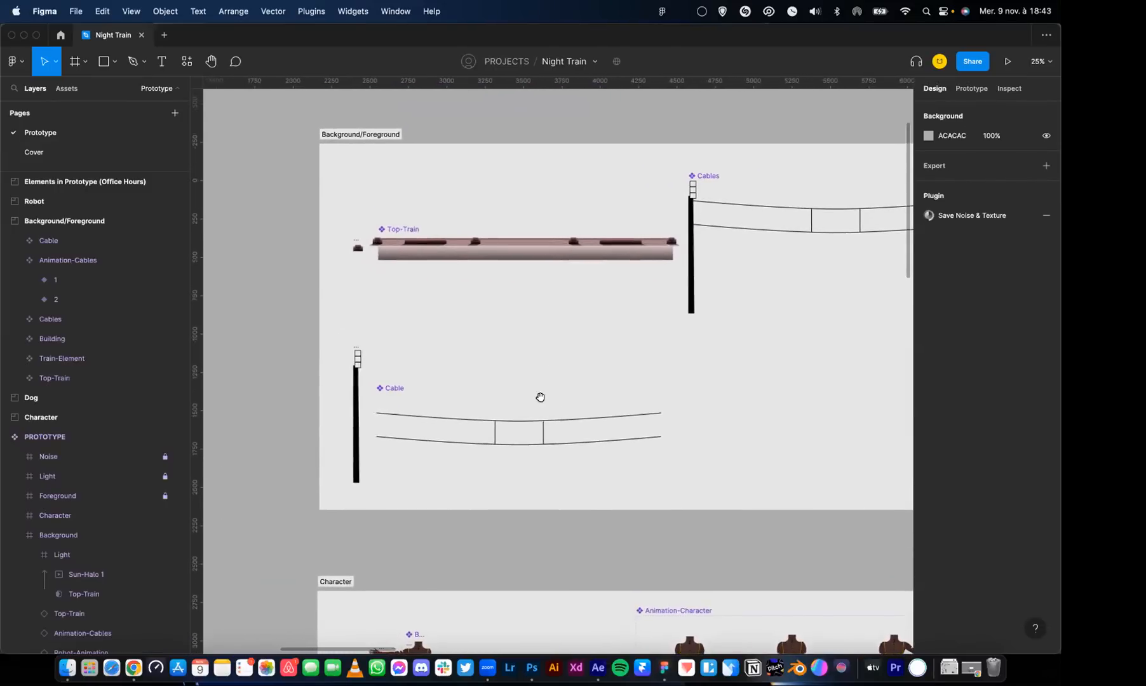
{"action": "scroll", "coordinate": [540, 398], "scroll_direction": "down", "scroll_amount": 10}
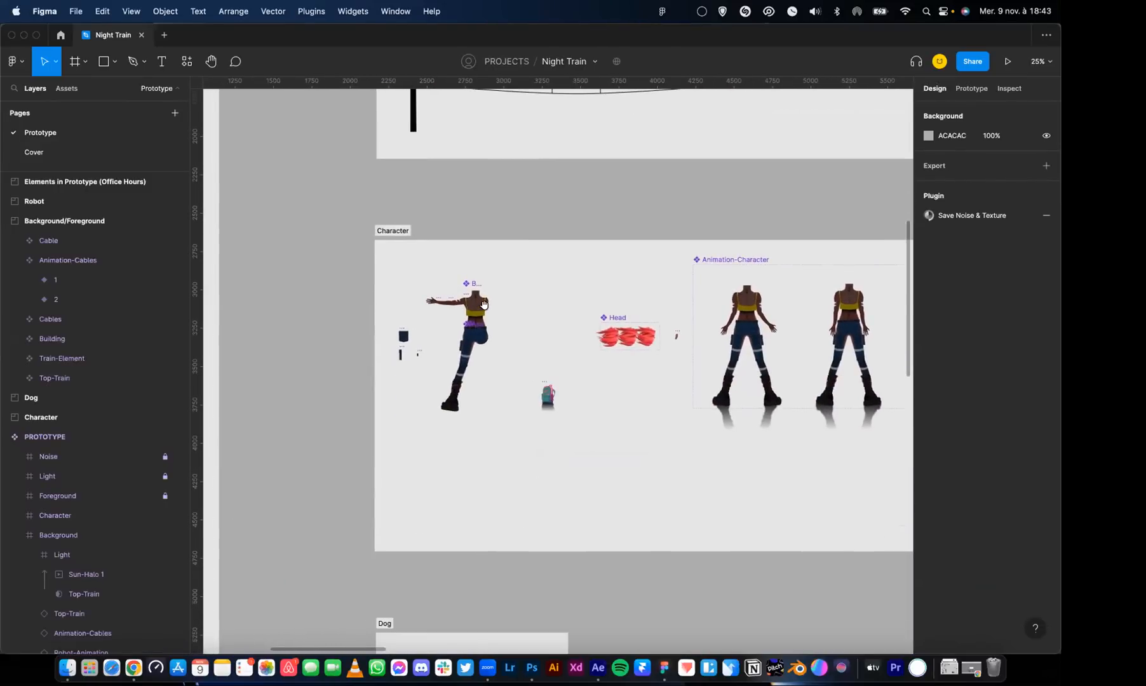
{"action": "scroll", "coordinate": [553, 324], "scroll_direction": "up", "scroll_amount": 15}
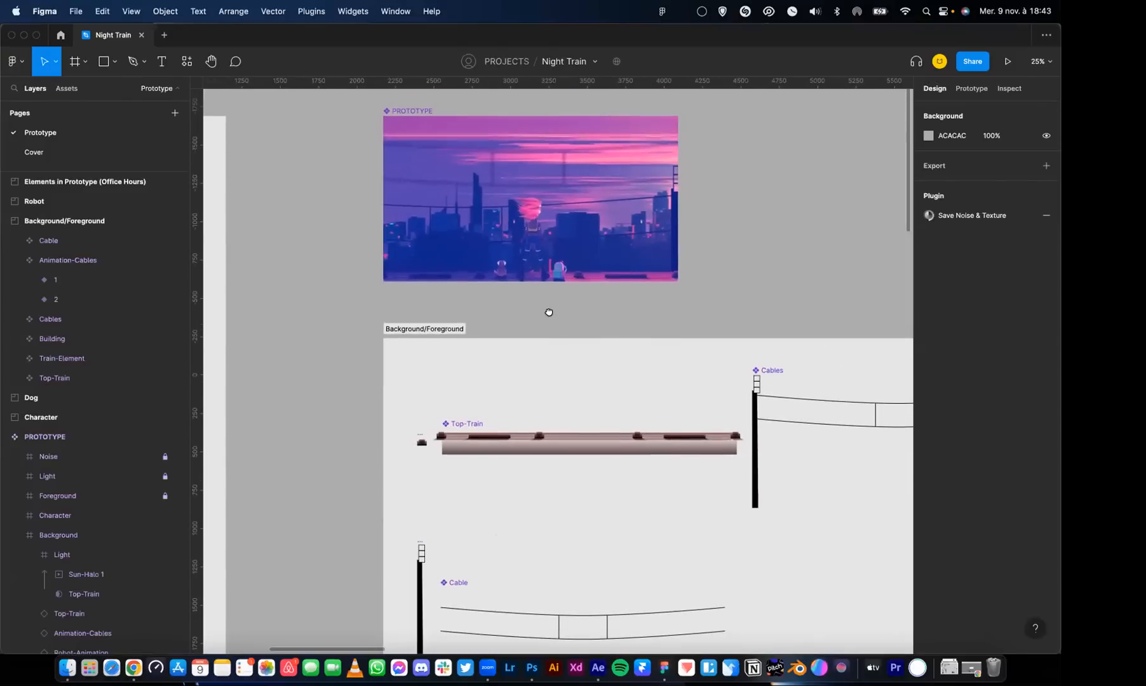
{"action": "scroll", "coordinate": [535, 410], "scroll_direction": "down", "scroll_amount": 2}
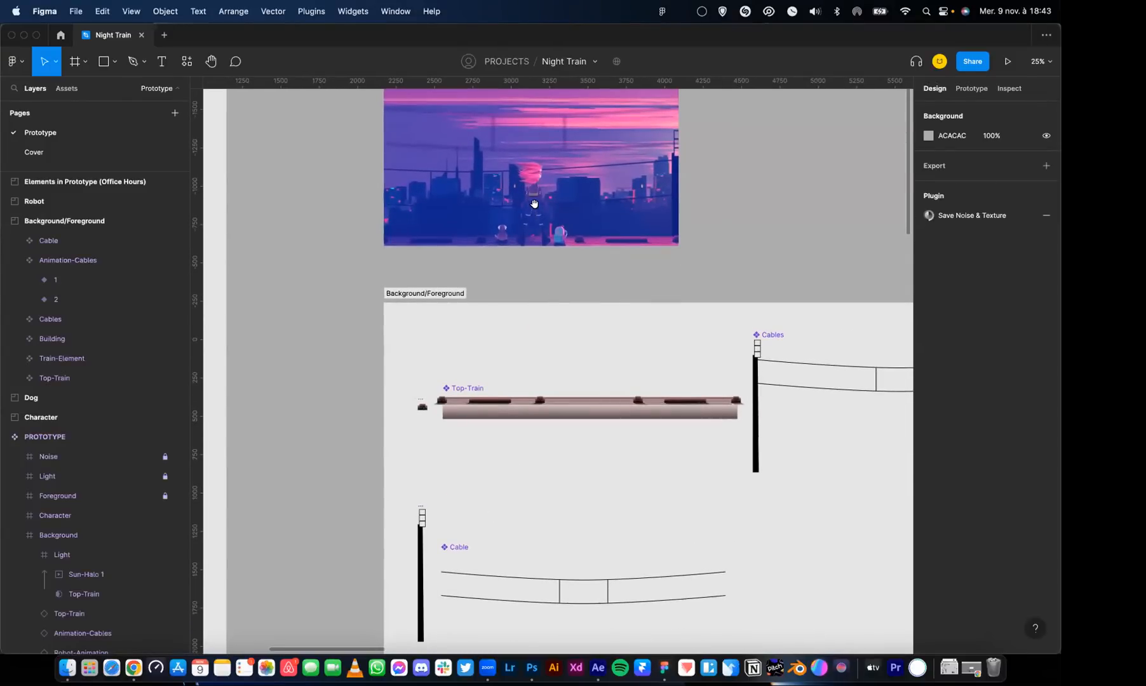
{"action": "scroll", "coordinate": [537, 249], "scroll_direction": "down", "scroll_amount": 12}
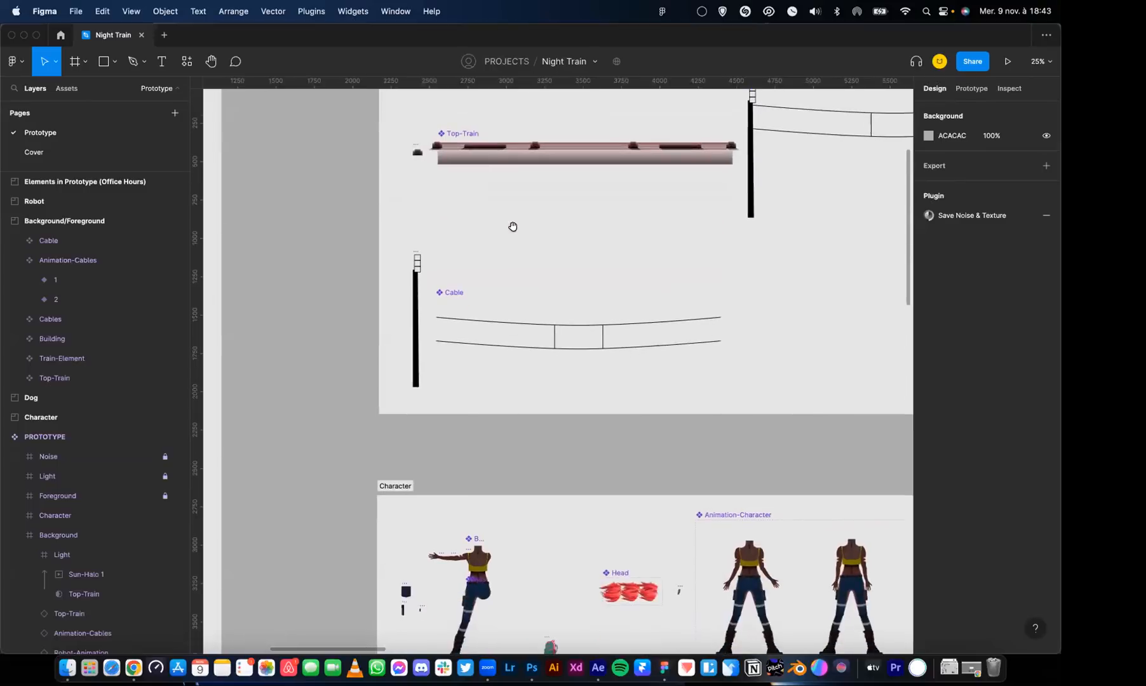
{"action": "scroll", "coordinate": [521, 272], "scroll_direction": "up", "scroll_amount": 5}
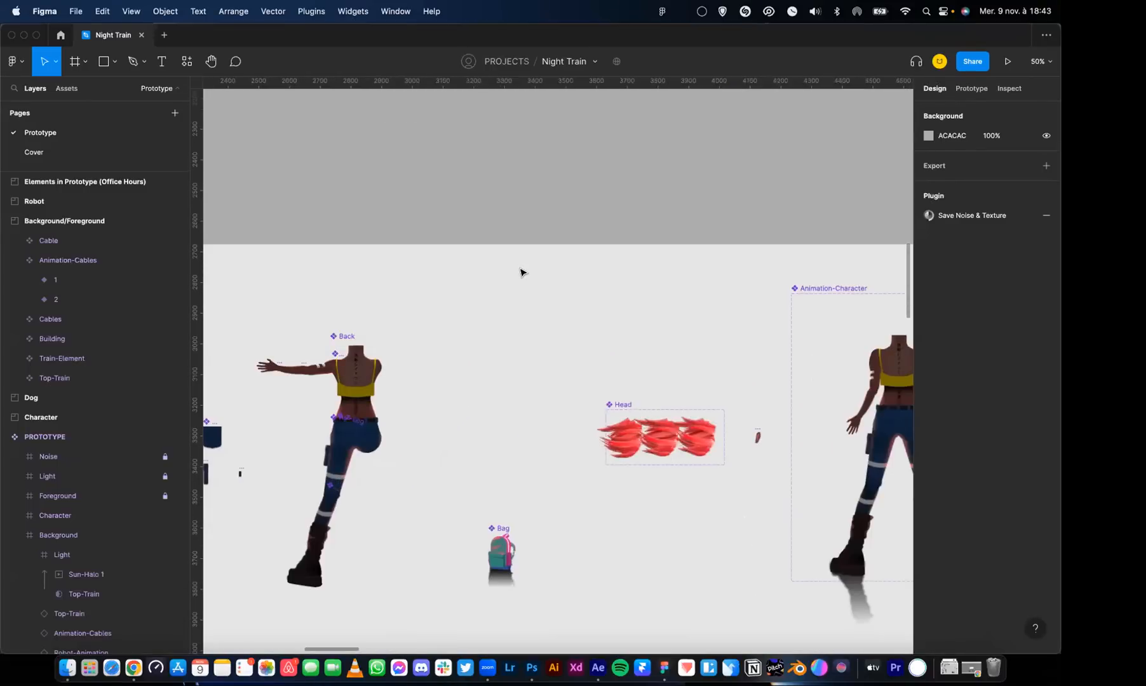
{"action": "scroll", "coordinate": [509, 279], "scroll_direction": "right", "scroll_amount": 5}
{"action": "left_click", "coordinate": [546, 294]}
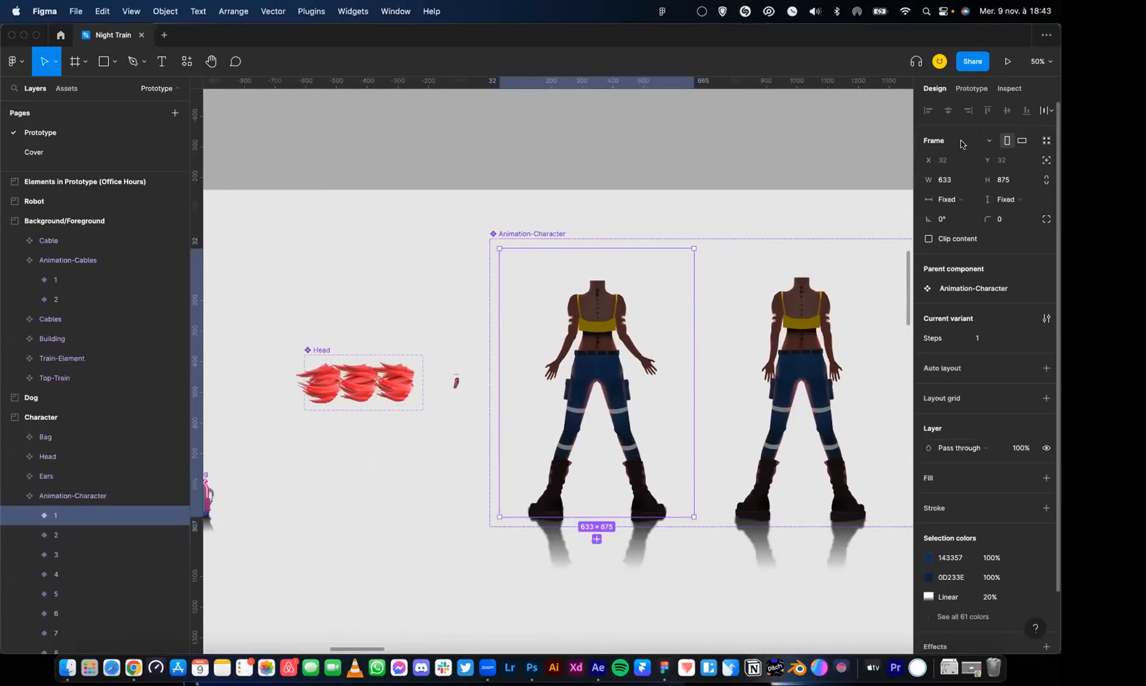
Inspect the details of variant 1's Delay interaction and trace where its Click interaction leads
{"action": "left_click", "coordinate": [972, 88]}
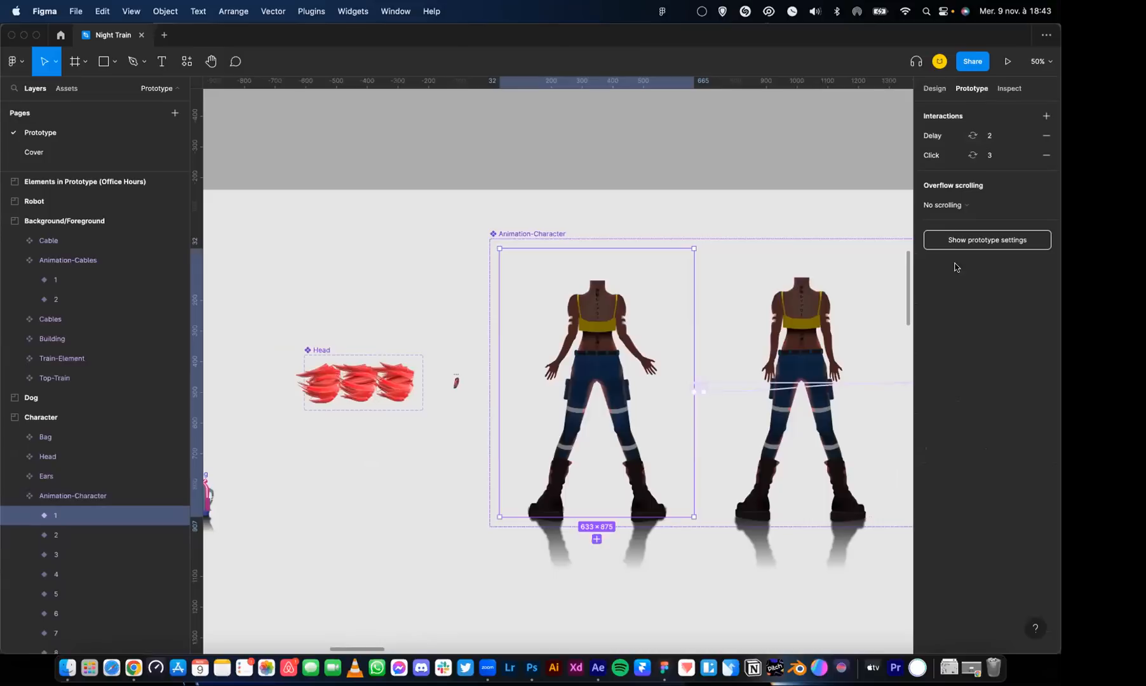
{"action": "left_click", "coordinate": [934, 136]}
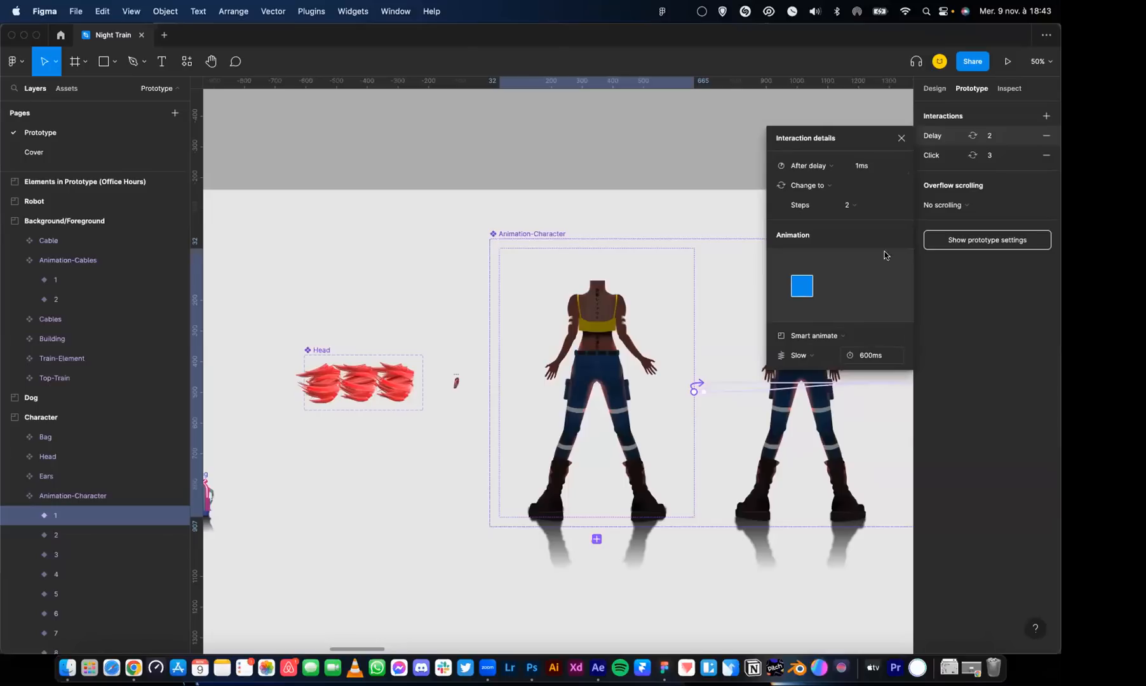
{"action": "left_click", "coordinate": [901, 138]}
{"action": "scroll", "coordinate": [829, 230], "scroll_direction": "right", "scroll_amount": 5}
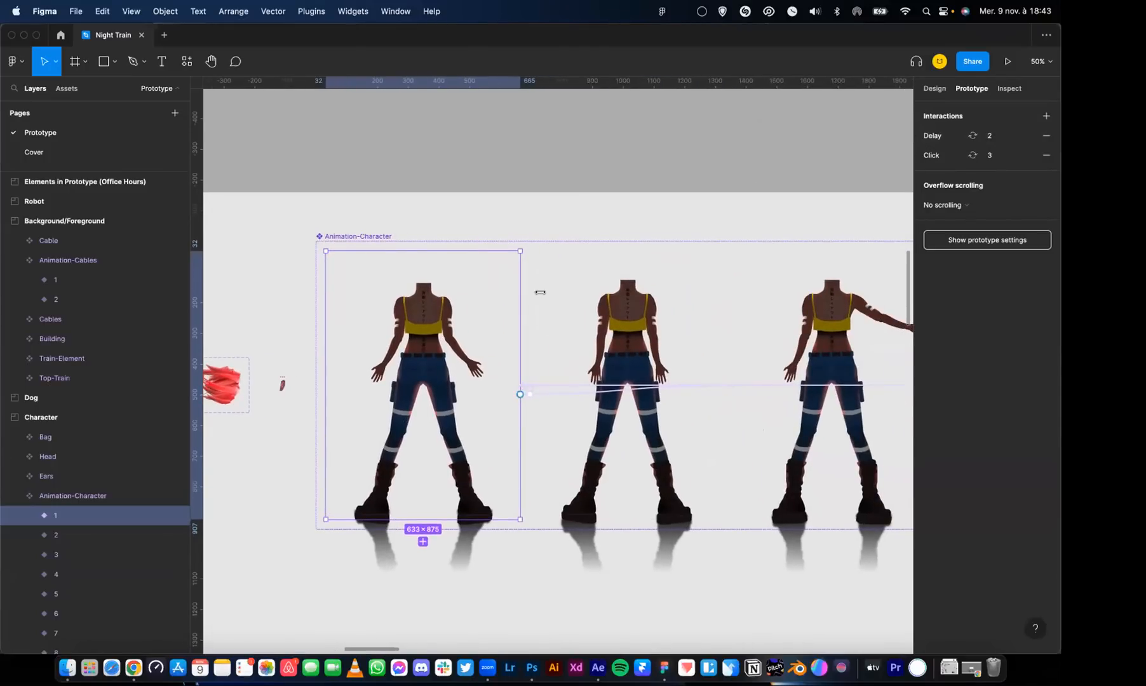
{"action": "scroll", "coordinate": [505, 287], "scroll_direction": "right", "scroll_amount": 4}
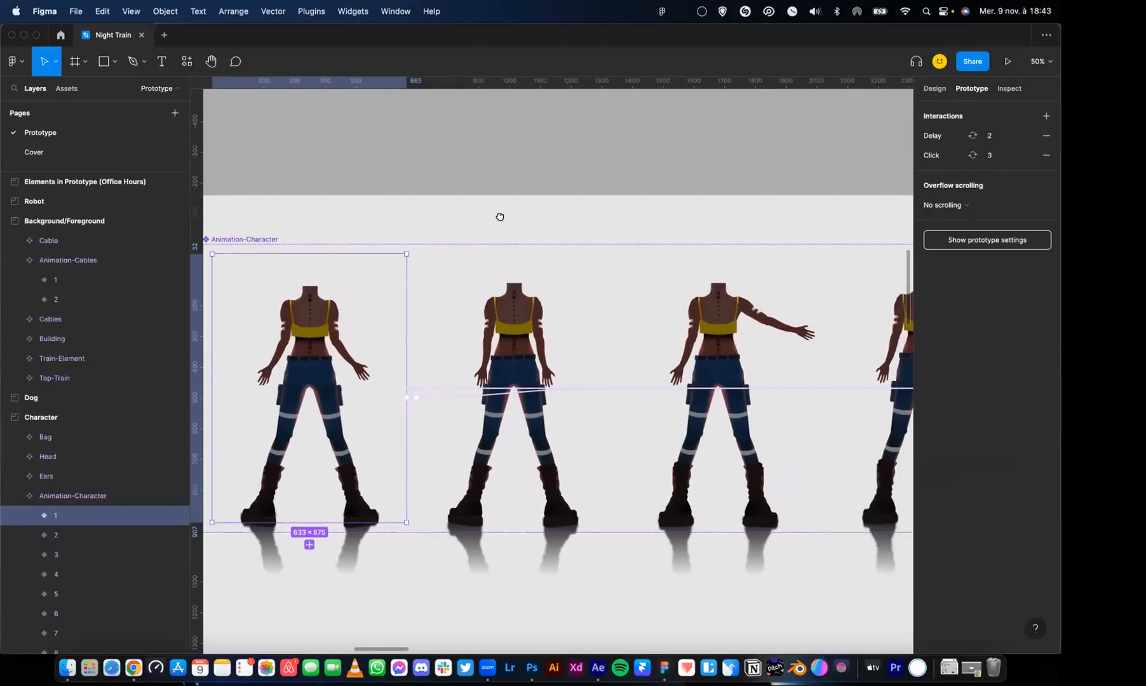
{"action": "scroll", "coordinate": [536, 253], "scroll_direction": "down", "scroll_amount": 1}
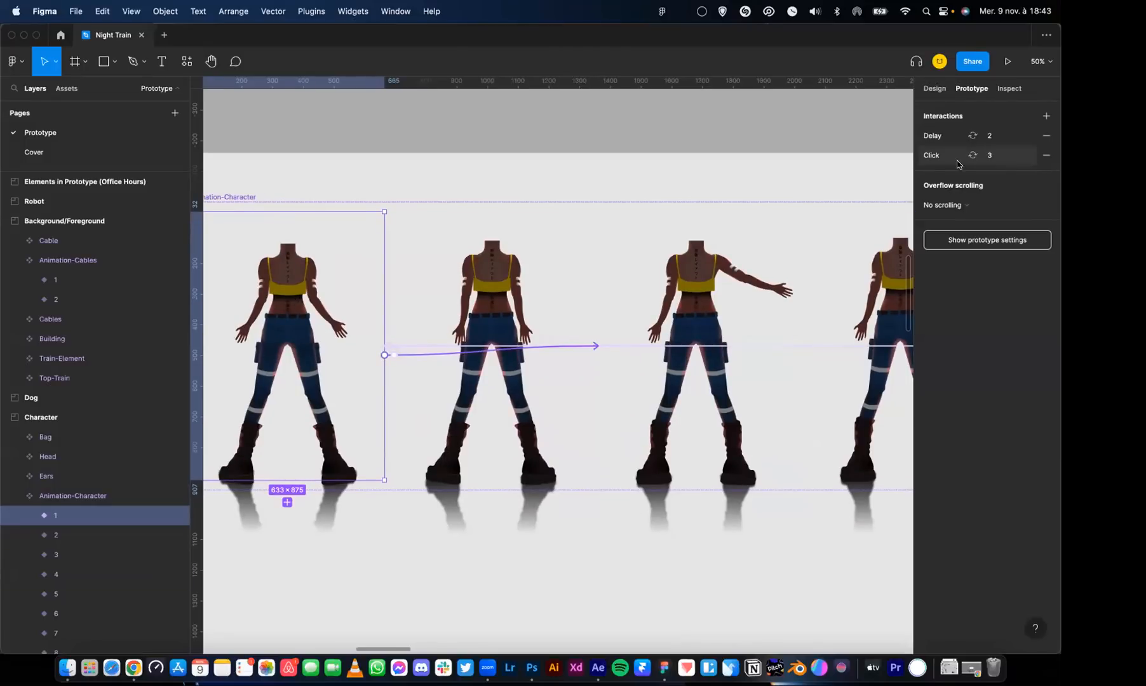
Select Animation-Character variants 3 and 4 in turn to check their Delay interactions
{"action": "left_click", "coordinate": [705, 280]}
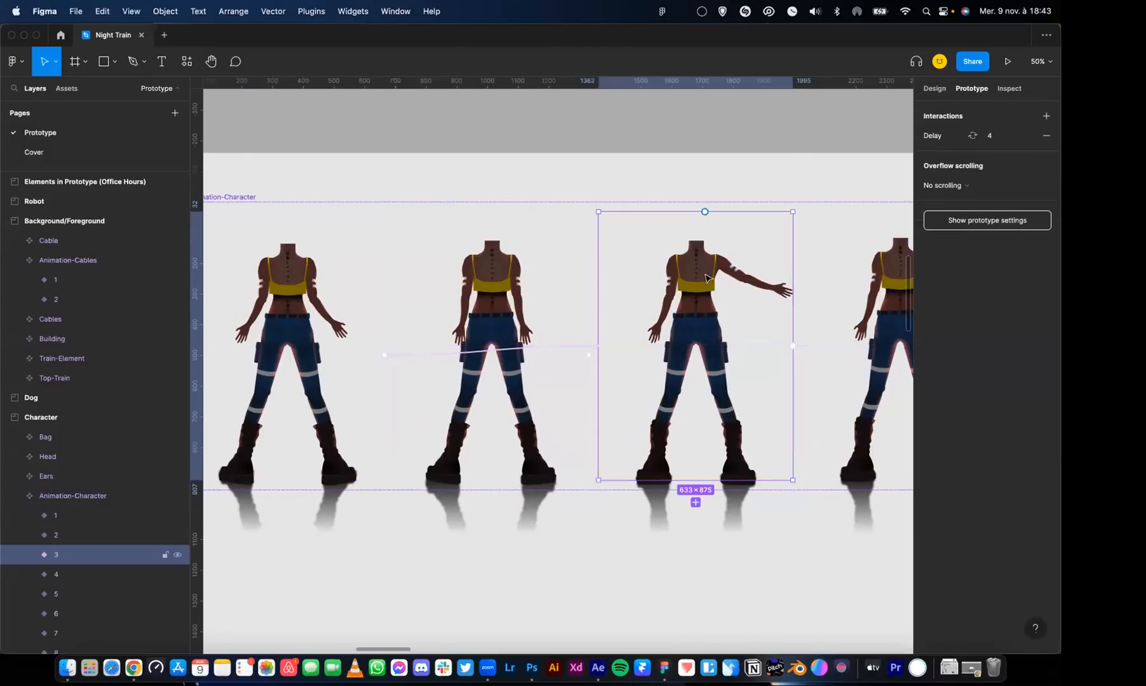
{"action": "scroll", "coordinate": [732, 253], "scroll_direction": "right", "scroll_amount": 5}
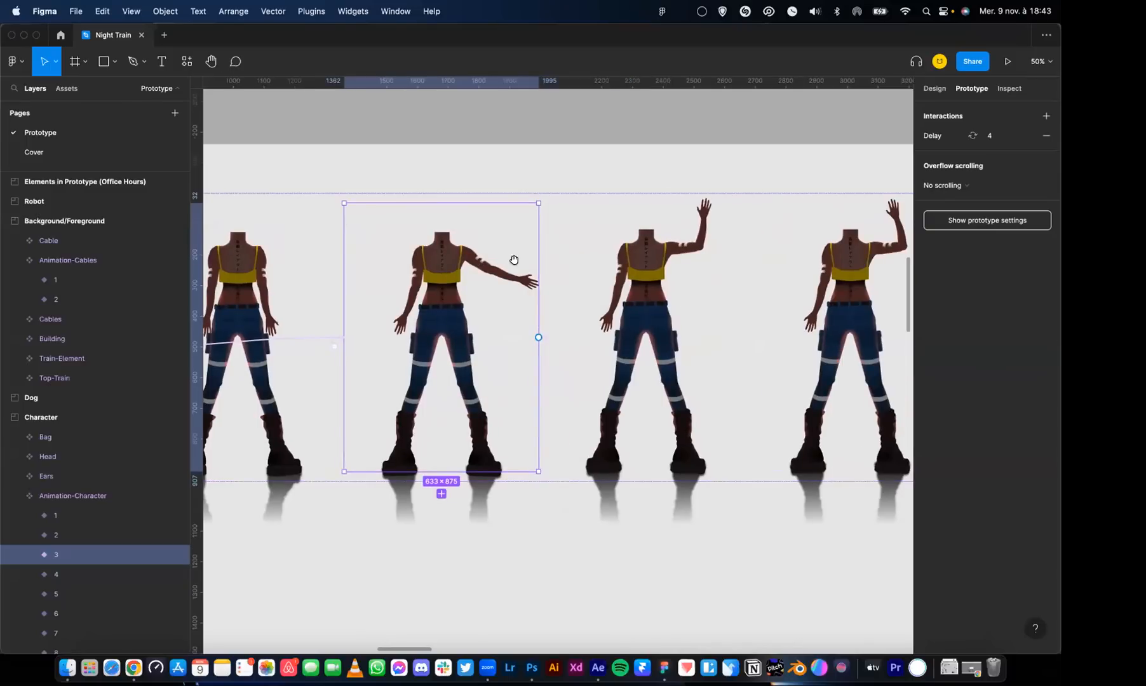
{"action": "scroll", "coordinate": [508, 261], "scroll_direction": "right", "scroll_amount": 1}
{"action": "left_click", "coordinate": [563, 269]}
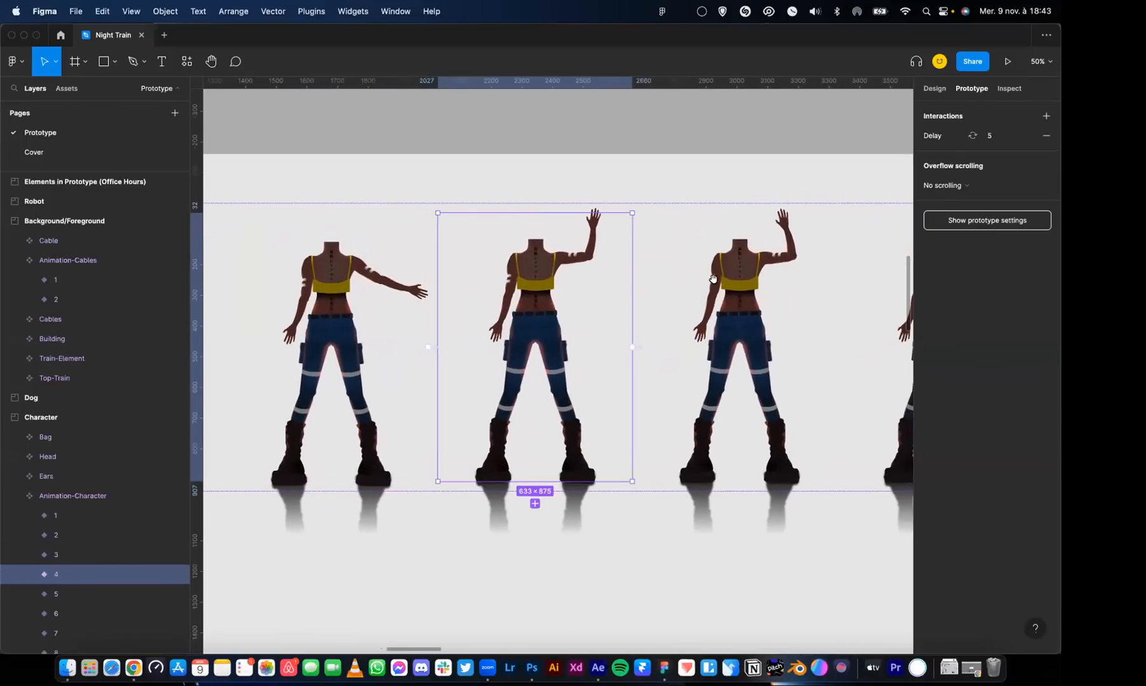
Look through the remaining Animation-Character poses up to the last variant and return to variant 4
{"action": "scroll", "coordinate": [546, 298], "scroll_direction": "right", "scroll_amount": 4}
{"action": "scroll", "coordinate": [546, 298], "scroll_direction": "right", "scroll_amount": 7}
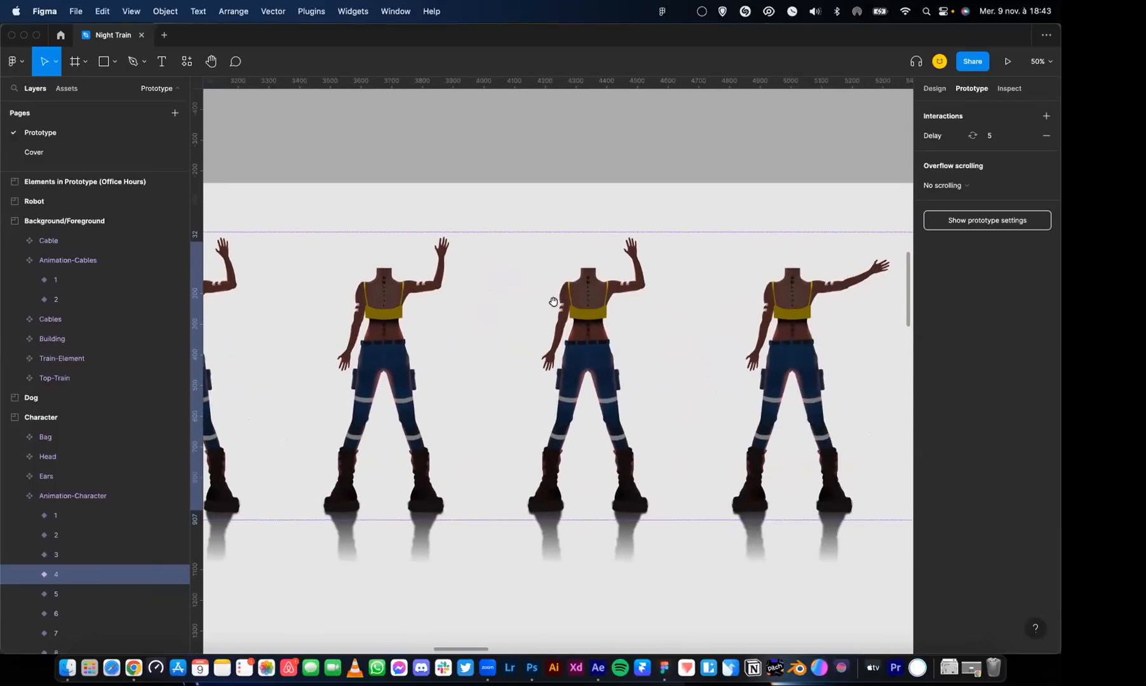
{"action": "scroll", "coordinate": [602, 291], "scroll_direction": "right", "scroll_amount": 3}
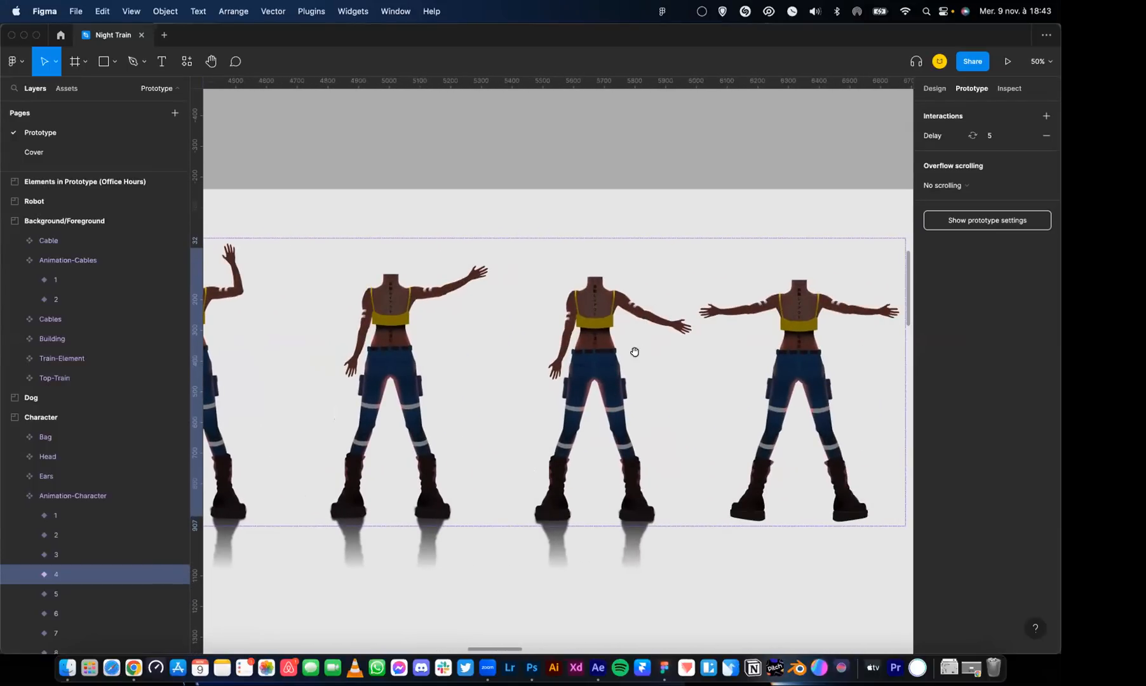
{"action": "scroll", "coordinate": [634, 351], "scroll_direction": "right", "scroll_amount": 6}
{"action": "scroll", "coordinate": [561, 323], "scroll_direction": "left", "scroll_amount": 7}
{"action": "scroll", "coordinate": [665, 292], "scroll_direction": "down", "scroll_amount": 1}
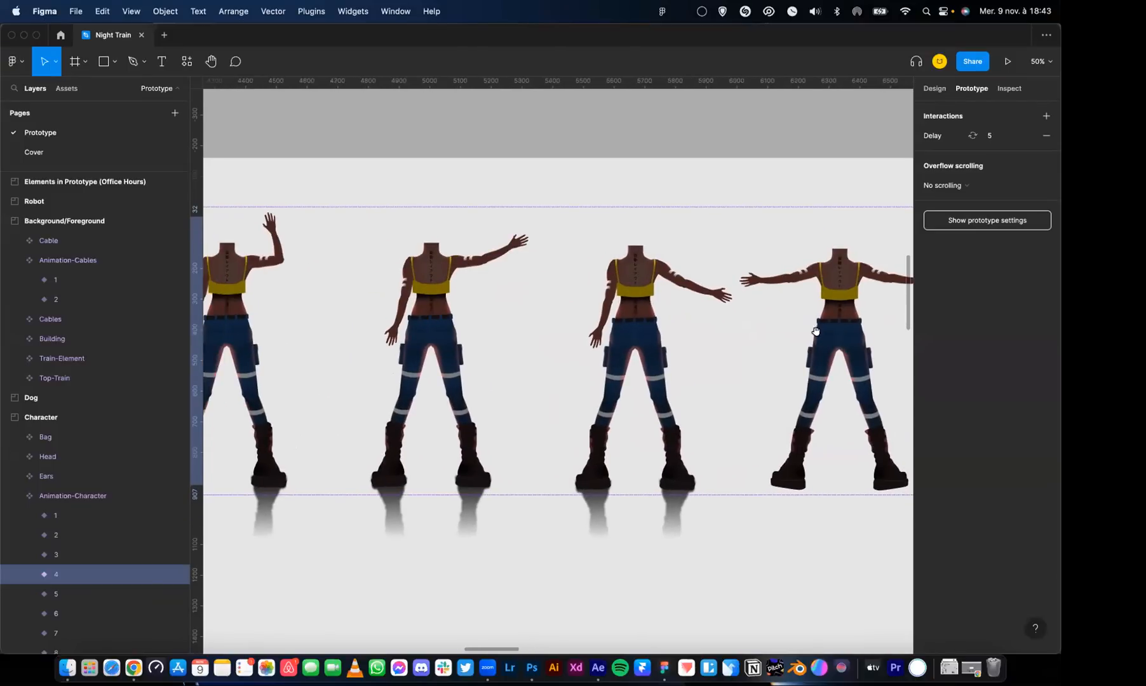
{"action": "scroll", "coordinate": [576, 272], "scroll_direction": "left", "scroll_amount": 10}
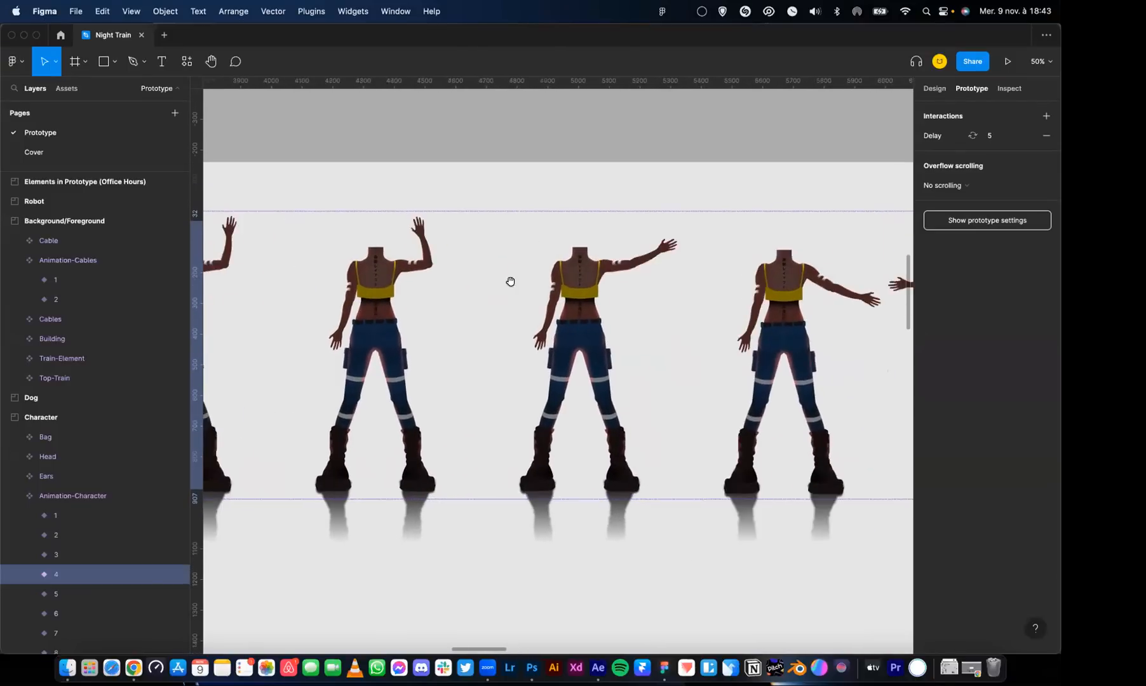
{"action": "scroll", "coordinate": [542, 275], "scroll_direction": "left", "scroll_amount": 15}
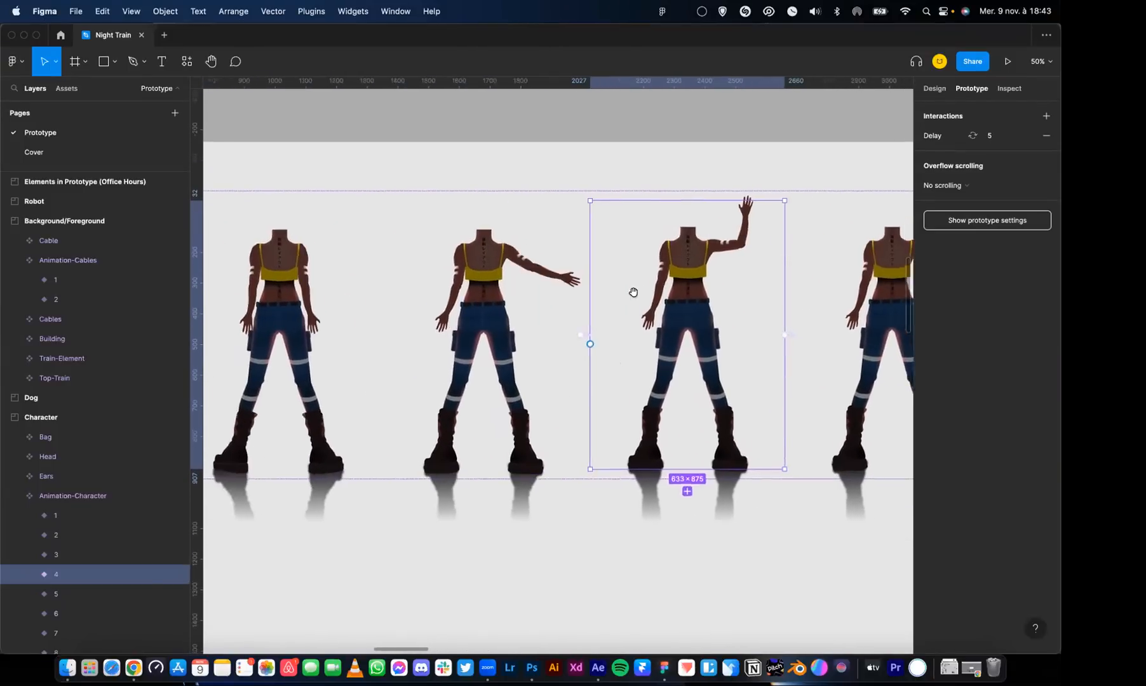
Select variant 1 of the Head component and inspect the details of its Delay interaction
{"action": "scroll", "coordinate": [572, 286], "scroll_direction": "left", "scroll_amount": 18}
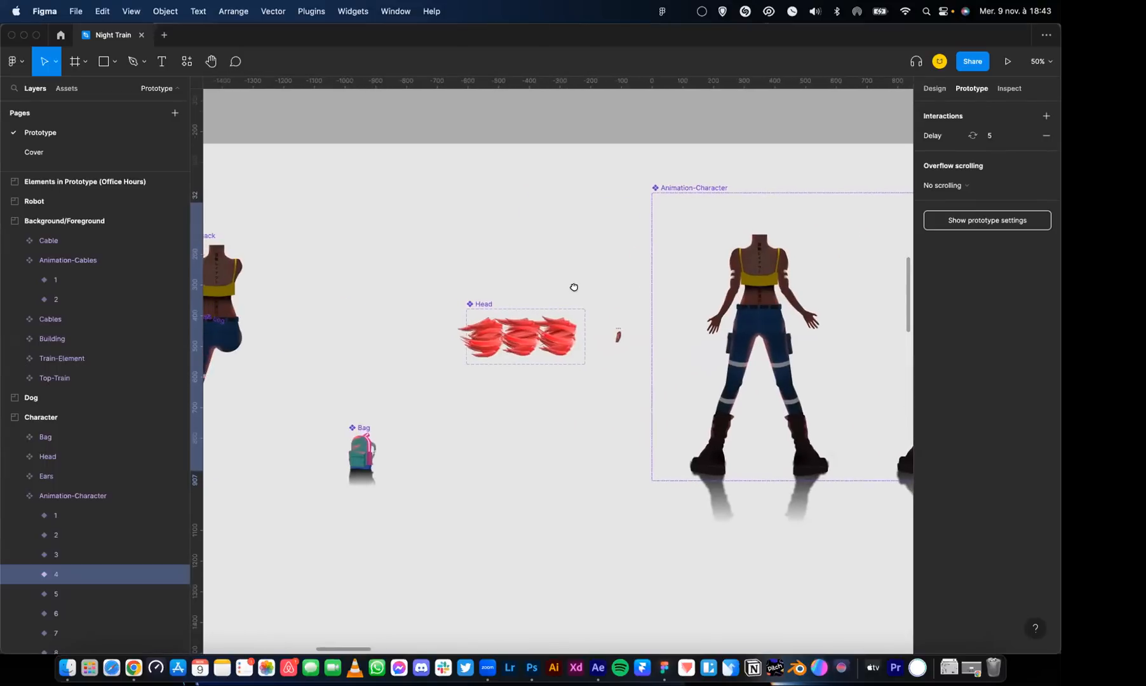
{"action": "left_click", "coordinate": [485, 346]}
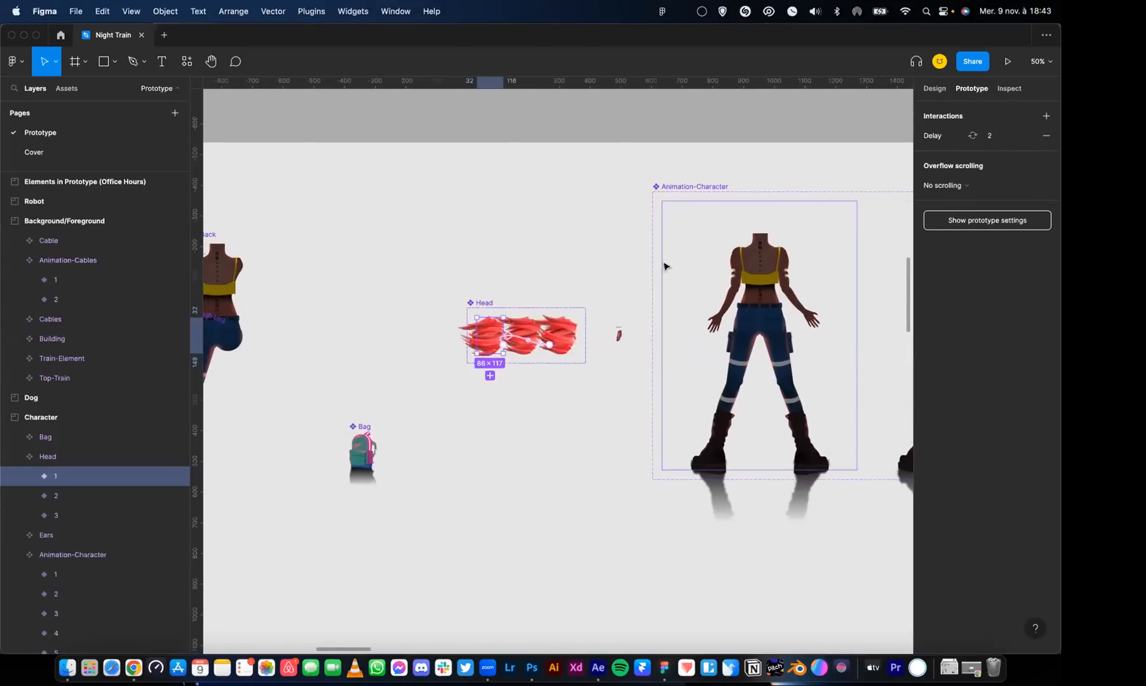
{"action": "left_click", "coordinate": [923, 141]}
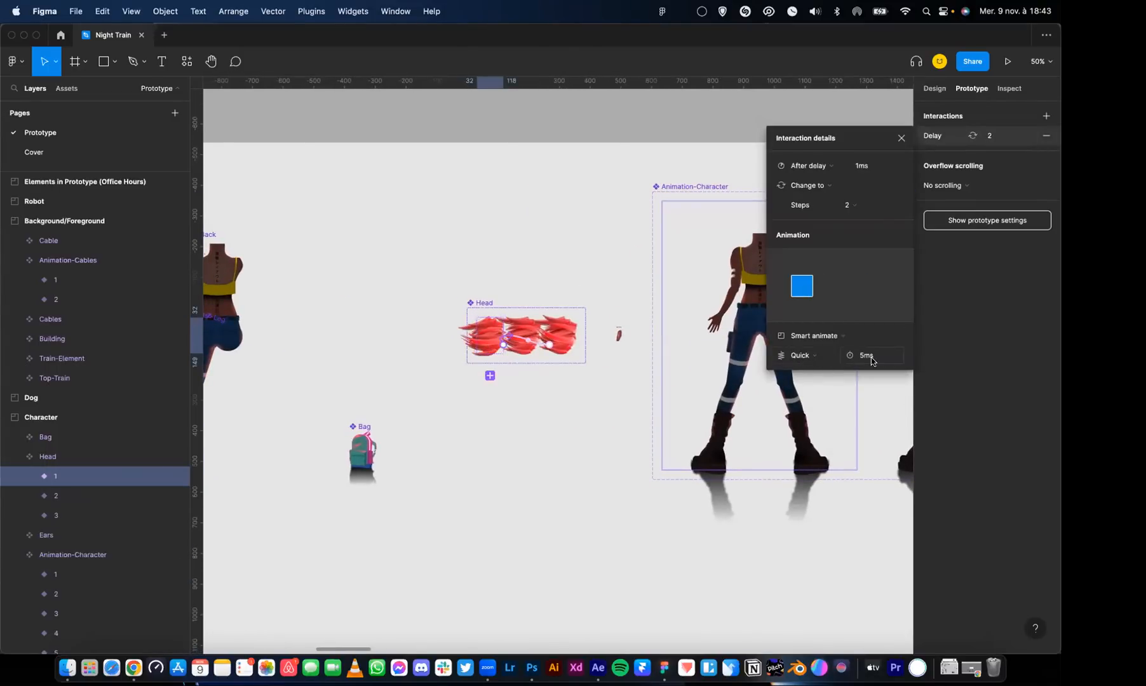
{"action": "left_click", "coordinate": [900, 140]}
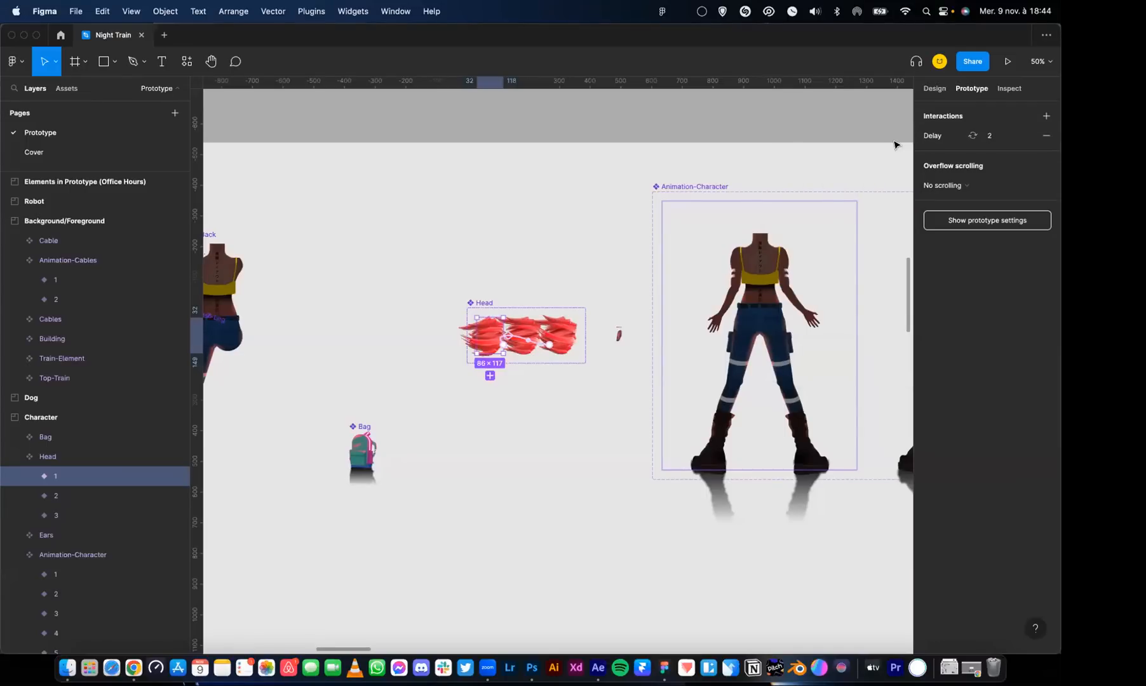
Expand Head variant 1 down to the vectors of Hair-01's HAIR frame to examine how the hair is layered
{"action": "key", "text": "super+equal"}
{"action": "key", "text": "super+equal"}
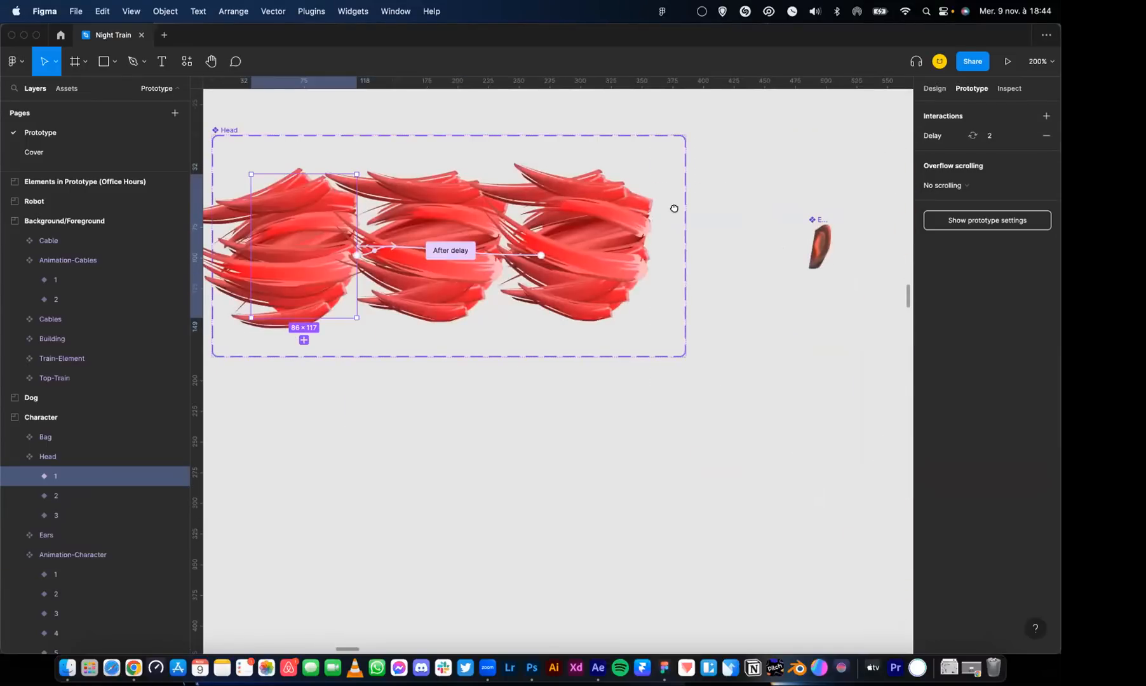
{"action": "scroll", "coordinate": [674, 208], "scroll_direction": "left", "scroll_amount": 4}
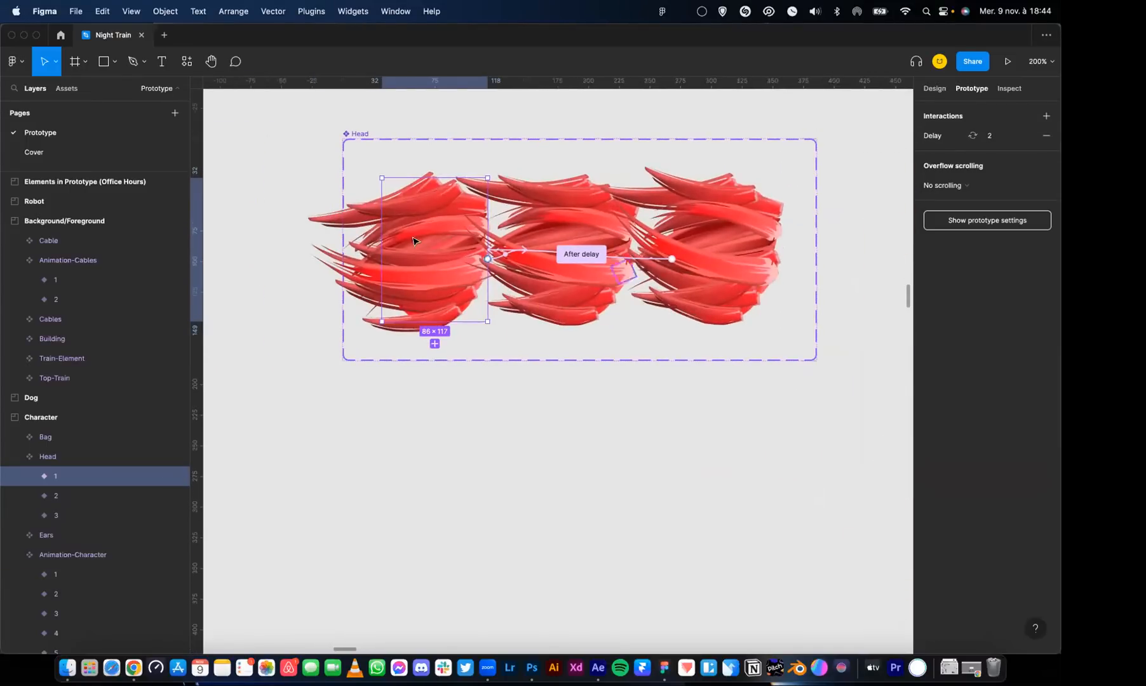
{"action": "left_click", "coordinate": [29, 476]}
{"action": "left_click", "coordinate": [42, 496]}
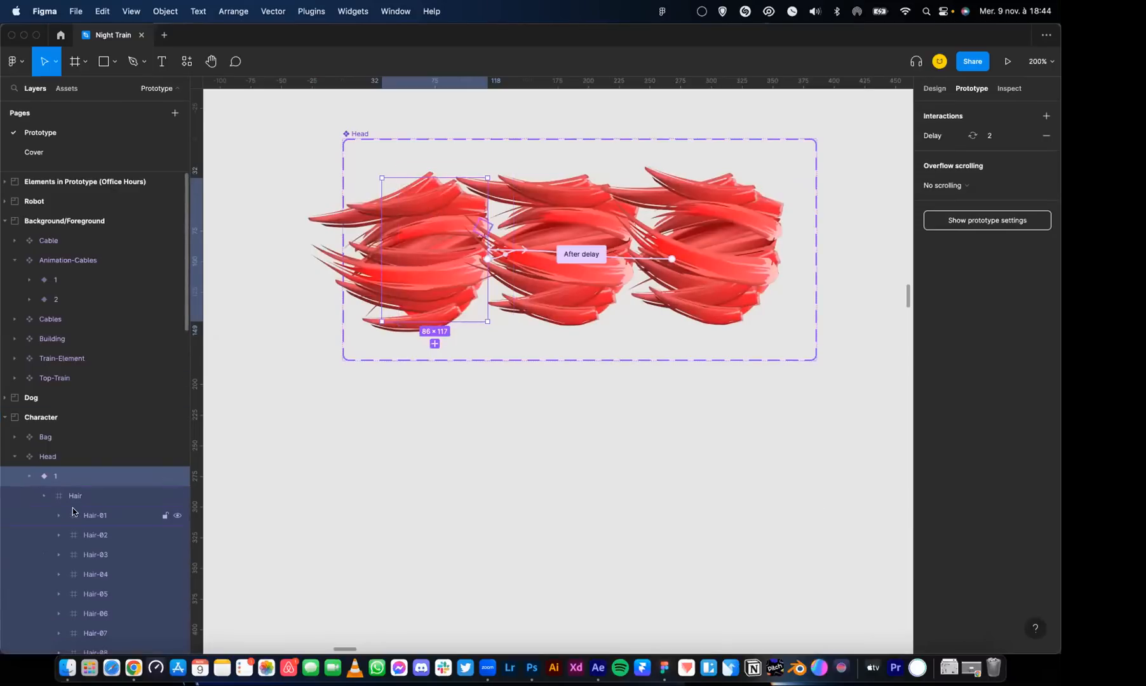
{"action": "left_click", "coordinate": [76, 516]}
{"action": "scroll", "coordinate": [94, 553], "scroll_direction": "down", "scroll_amount": 3}
{"action": "scroll", "coordinate": [94, 556], "scroll_direction": "down", "scroll_amount": 4}
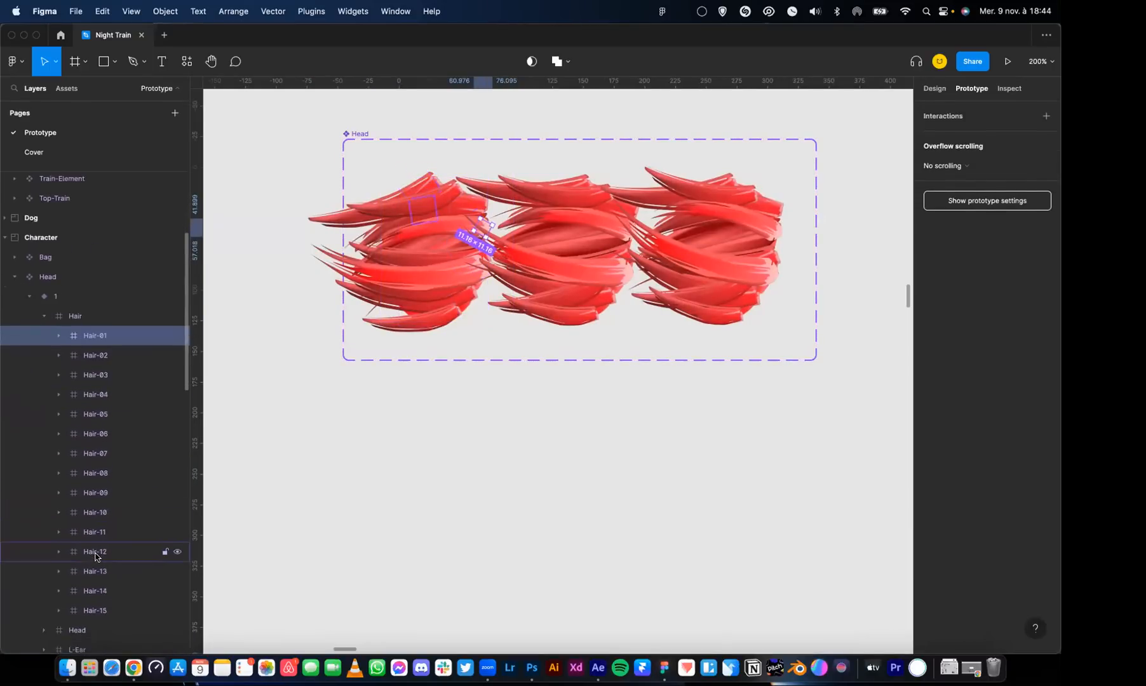
{"action": "left_click", "coordinate": [59, 318]}
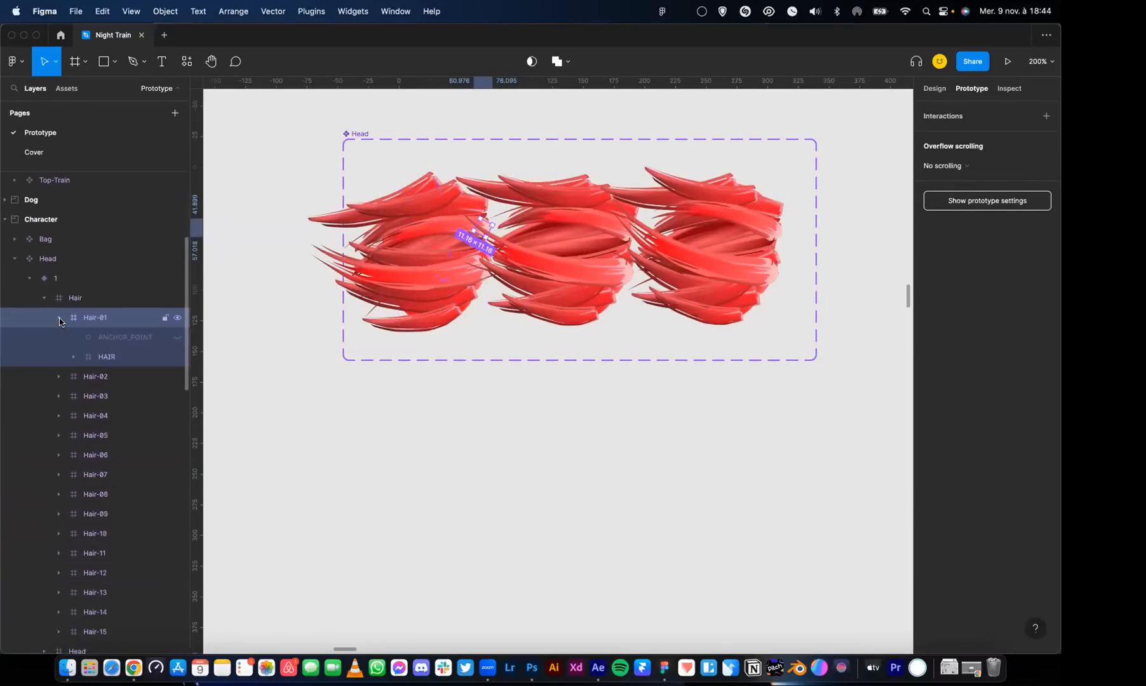
{"action": "left_click", "coordinate": [77, 357]}
{"action": "left_click", "coordinate": [76, 358]}
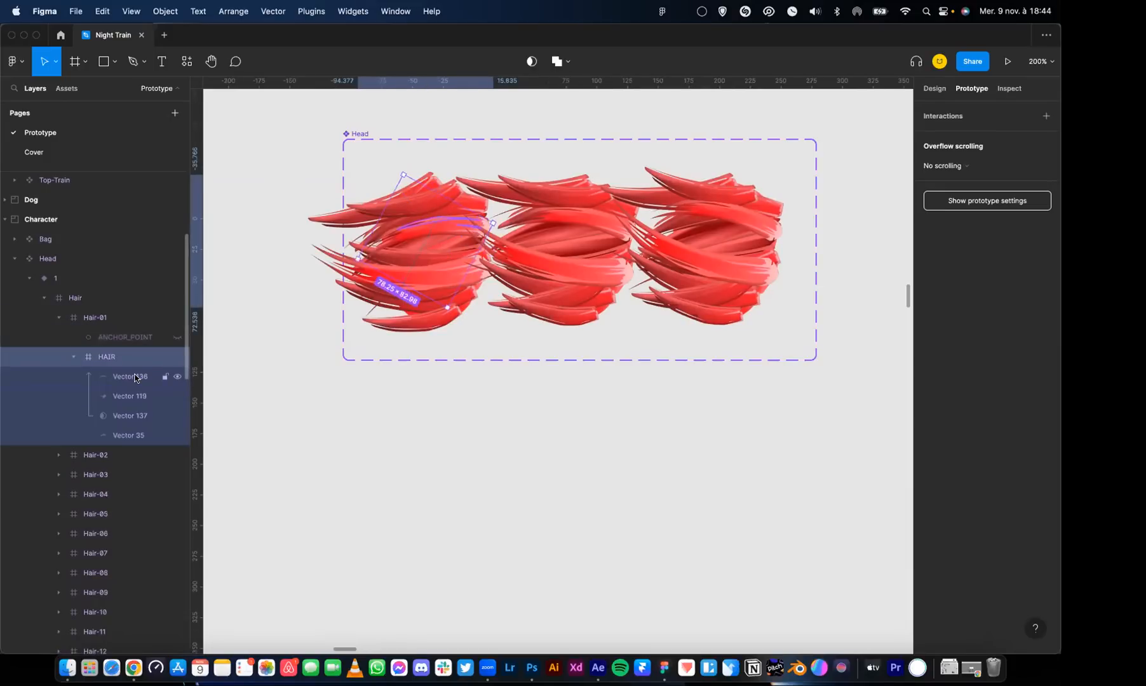
Collapse the Head layers and select the Back component among the character's separate body parts
{"action": "left_click", "coordinate": [44, 298]}
{"action": "left_click", "coordinate": [15, 259]}
{"action": "scroll", "coordinate": [387, 185], "scroll_direction": "left", "scroll_amount": 15}
{"action": "scroll", "coordinate": [387, 185], "scroll_direction": "up", "scroll_amount": 4}
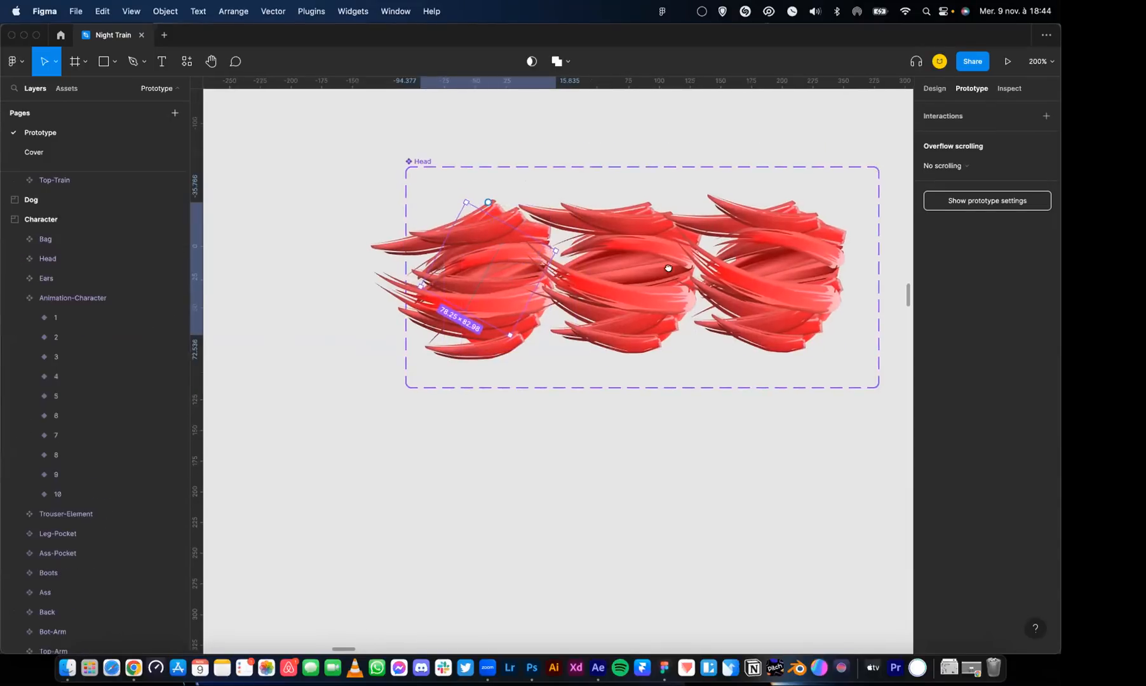
{"action": "key", "text": "minus"}
{"action": "key", "text": "minus"}
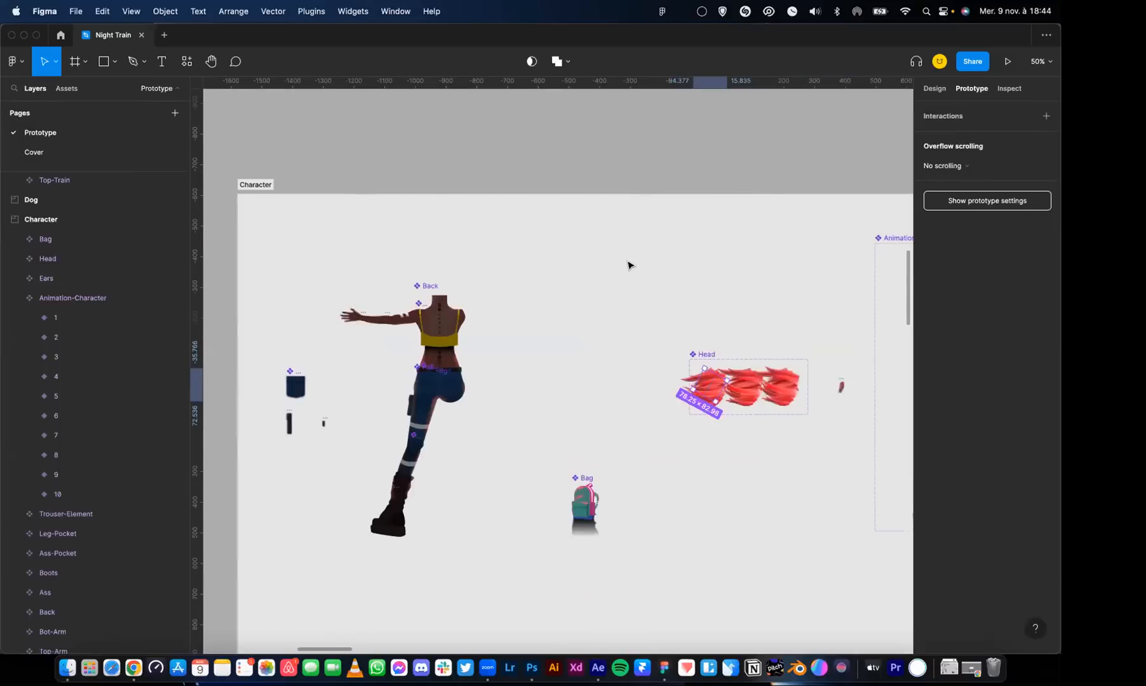
{"action": "scroll", "coordinate": [598, 285], "scroll_direction": "left", "scroll_amount": 3}
{"action": "key", "text": "plus"}
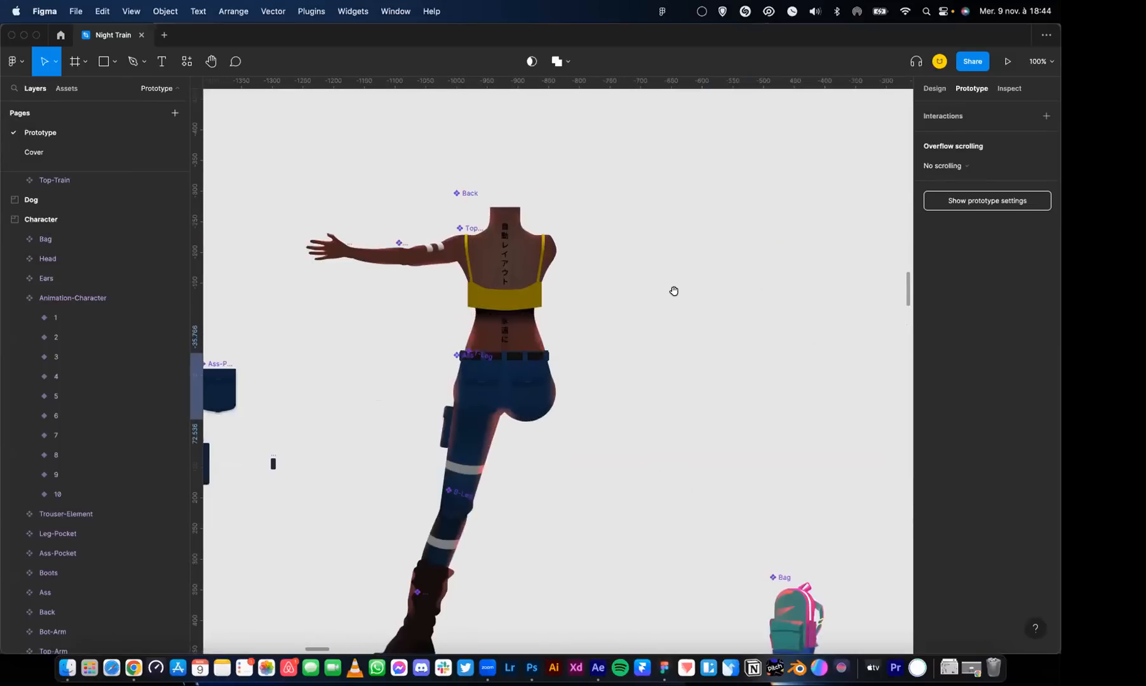
{"action": "key", "text": "minus"}
{"action": "left_click", "coordinate": [534, 299]}
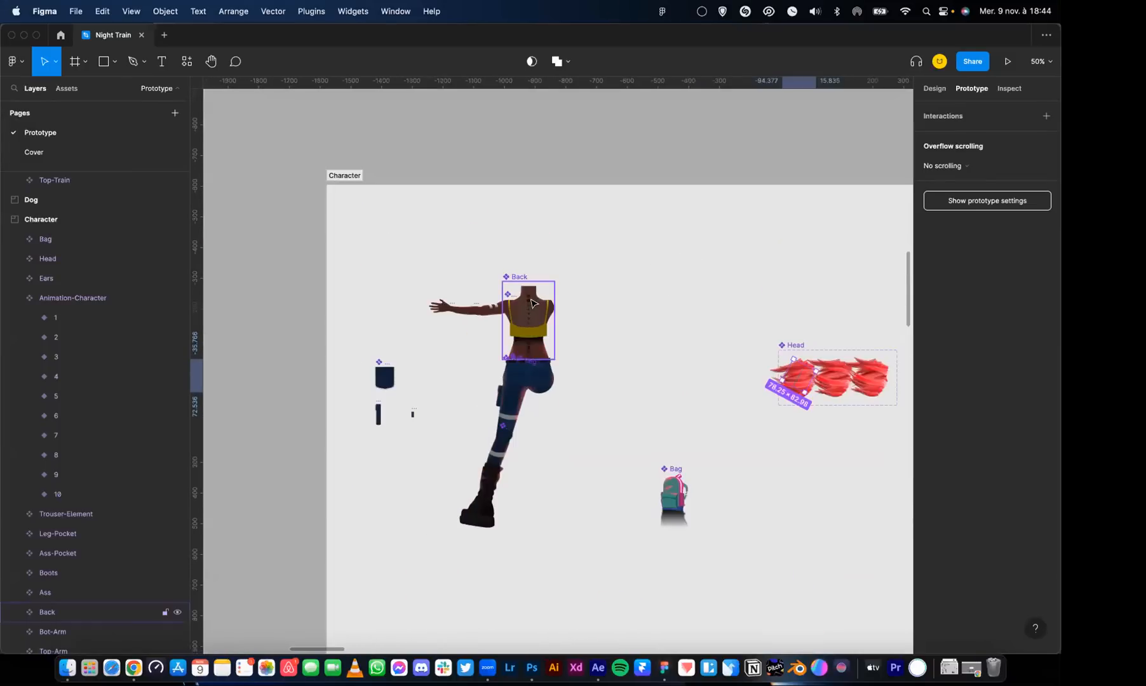
Select variant 1 of Animation-Character and go into its Back instance to examine the body-part layers
{"action": "scroll", "coordinate": [534, 299], "scroll_direction": "right", "scroll_amount": 3}
{"action": "scroll", "coordinate": [467, 309], "scroll_direction": "right", "scroll_amount": 3}
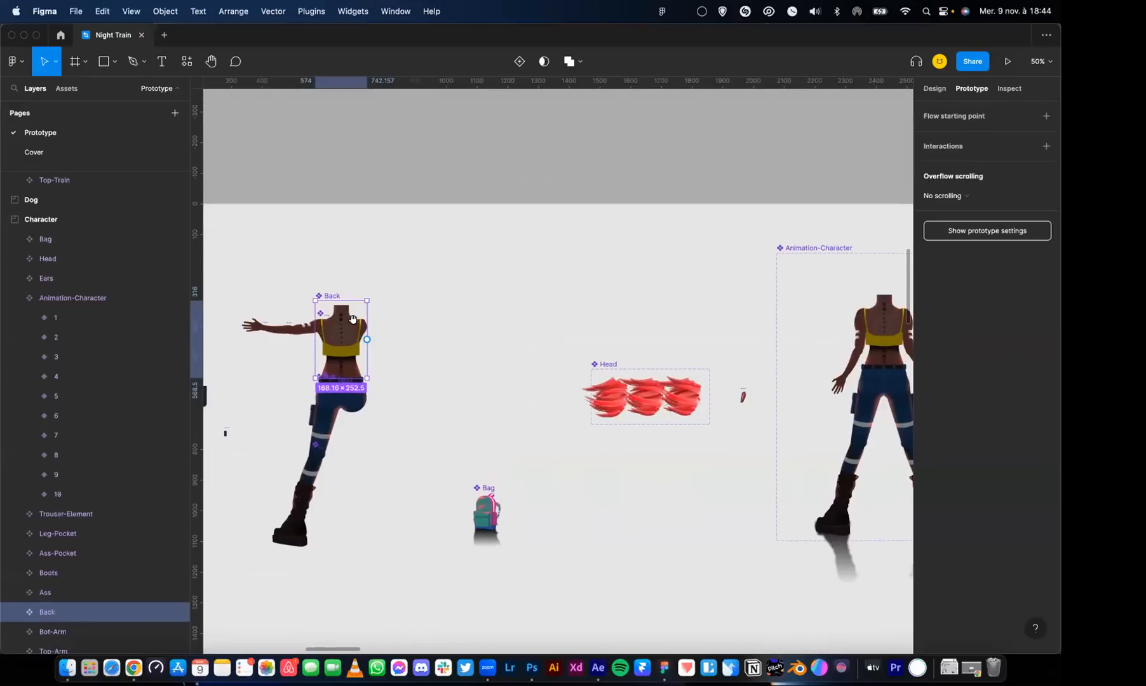
{"action": "left_click_drag", "start_coordinate": [594, 304], "coordinate": [363, 307]}
{"action": "left_click_drag", "start_coordinate": [636, 320], "coordinate": [524, 332]}
{"action": "left_click", "coordinate": [545, 342]}
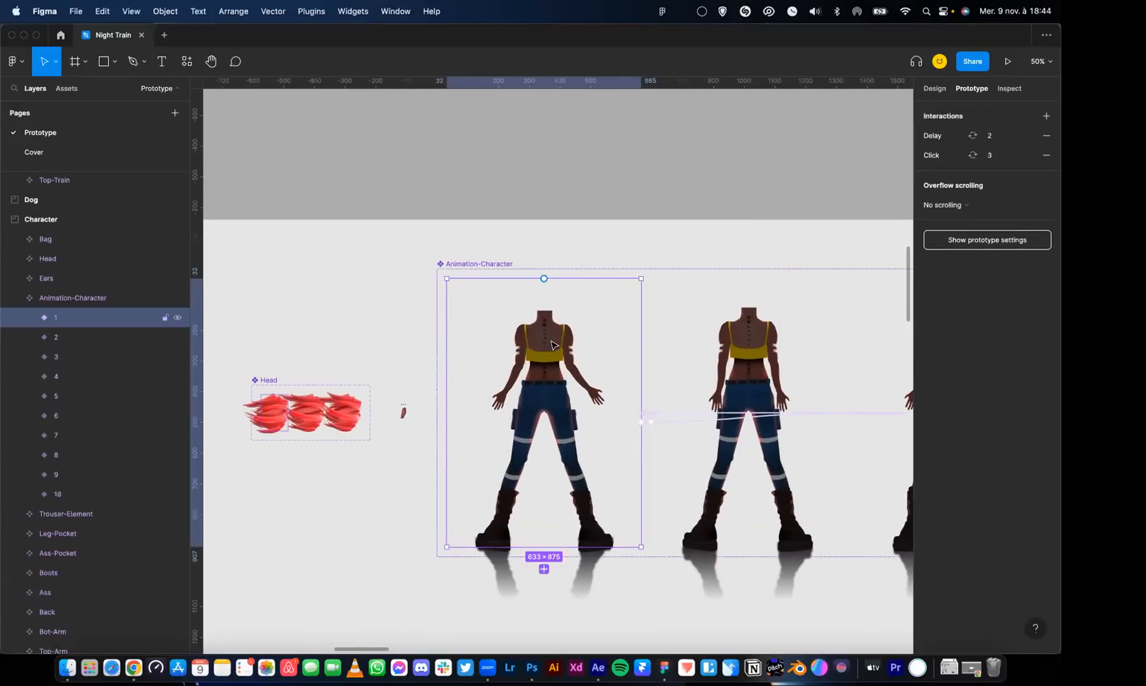
{"action": "double_click", "coordinate": [531, 341]}
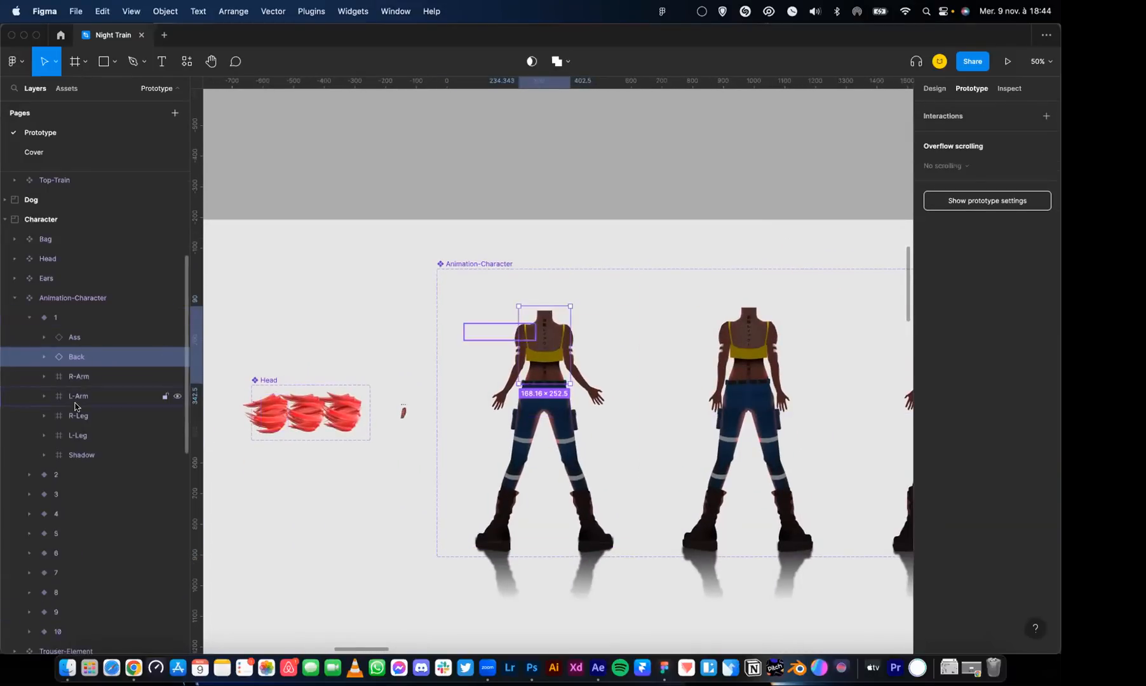
Select the Back shape inside the main Back component and show its design properties
{"action": "scroll", "coordinate": [568, 162], "scroll_direction": "left", "scroll_amount": 15}
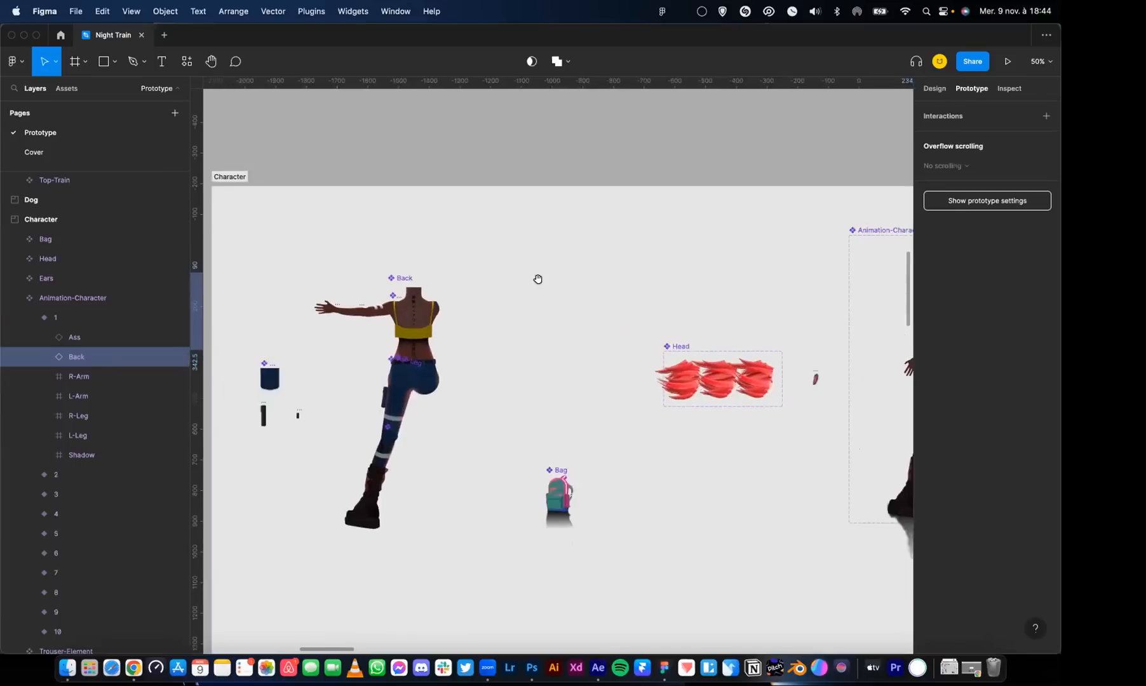
{"action": "left_click", "coordinate": [479, 292]}
{"action": "key", "text": "shift+0"}
{"action": "left_click_drag", "start_coordinate": [476, 286], "coordinate": [566, 335]}
{"action": "key", "text": "shift+equal"}
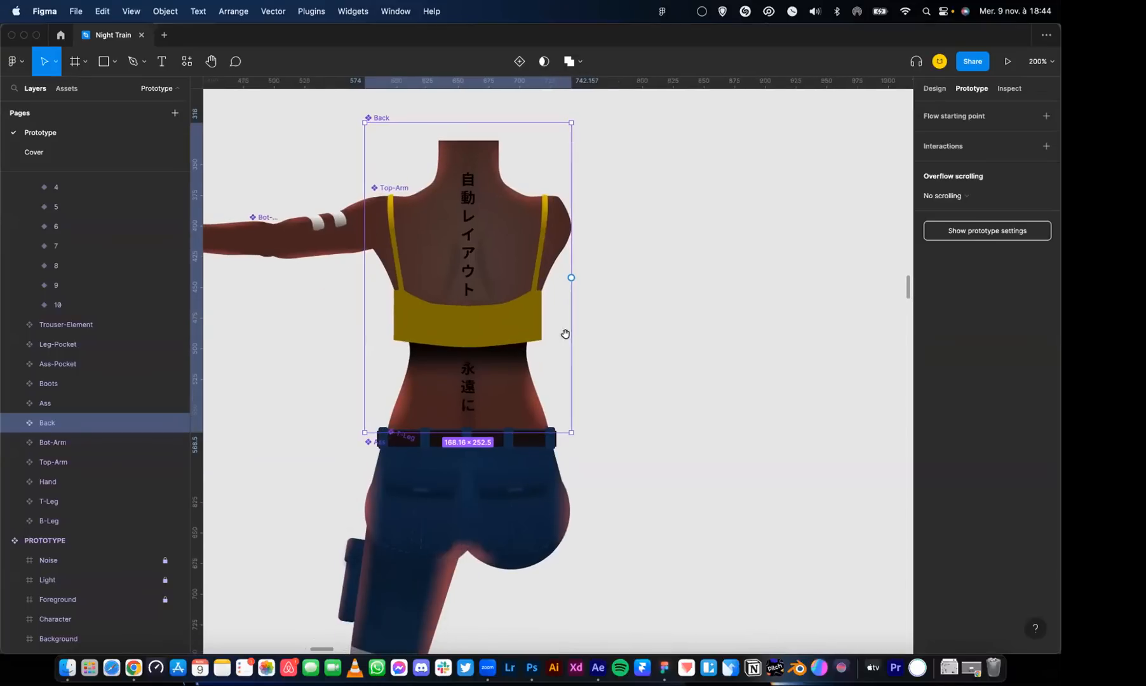
{"action": "double_click", "coordinate": [409, 394]}
{"action": "left_click", "coordinate": [935, 89]}
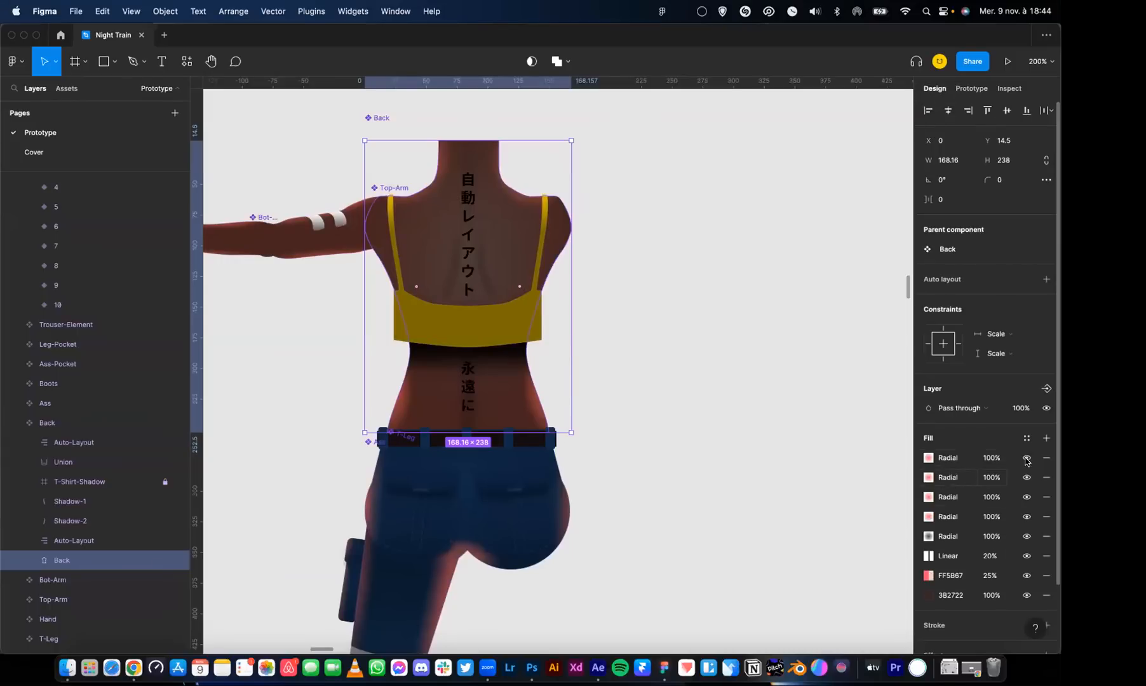
Hide the five radial fills, the linear fill and the 3B2722 fill of the Back shape
{"action": "left_click", "coordinate": [1027, 458]}
{"action": "left_click", "coordinate": [1026, 478]}
{"action": "left_click", "coordinate": [1027, 498]}
{"action": "left_click", "coordinate": [1027, 516]}
{"action": "left_click", "coordinate": [1027, 536]}
{"action": "left_click", "coordinate": [1027, 556]}
{"action": "left_click", "coordinate": [1027, 596]}
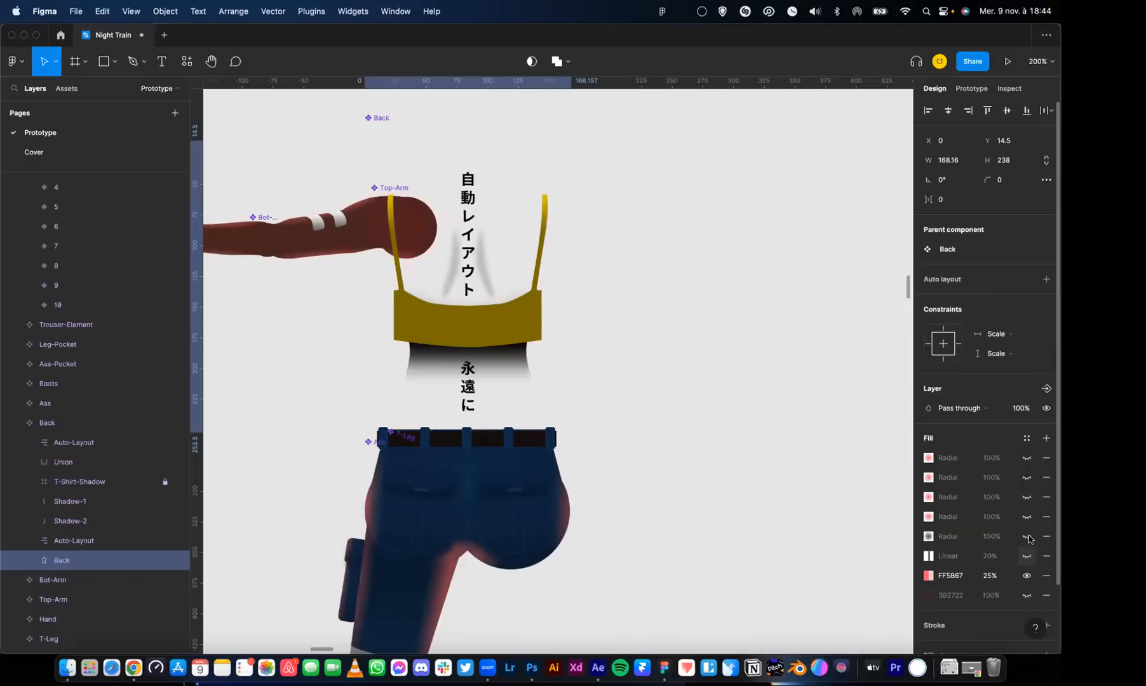
Make the hidden radial, linear and 3B2722 fills of the Back shape visible again
{"action": "left_click", "coordinate": [1027, 556]}
{"action": "left_click", "coordinate": [1027, 536]}
{"action": "left_click", "coordinate": [1027, 517]}
{"action": "left_click", "coordinate": [1027, 498]}
{"action": "left_click", "coordinate": [1027, 478]}
{"action": "left_click", "coordinate": [1027, 459]}
{"action": "left_click", "coordinate": [1026, 596]}
{"action": "left_click_drag", "start_coordinate": [390, 253], "coordinate": [612, 275]}
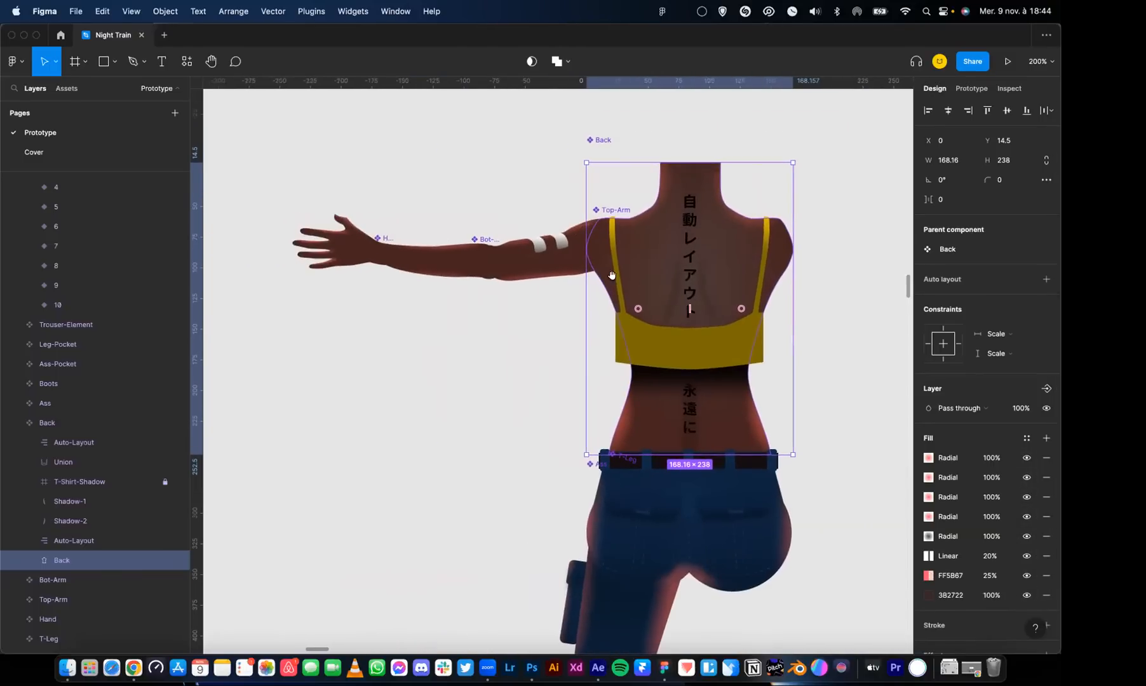
Try rotating the Hand component at the wrist and the Bot-Arm component at the elbow
{"action": "left_click", "coordinate": [525, 271]}
{"action": "left_click", "coordinate": [378, 255]}
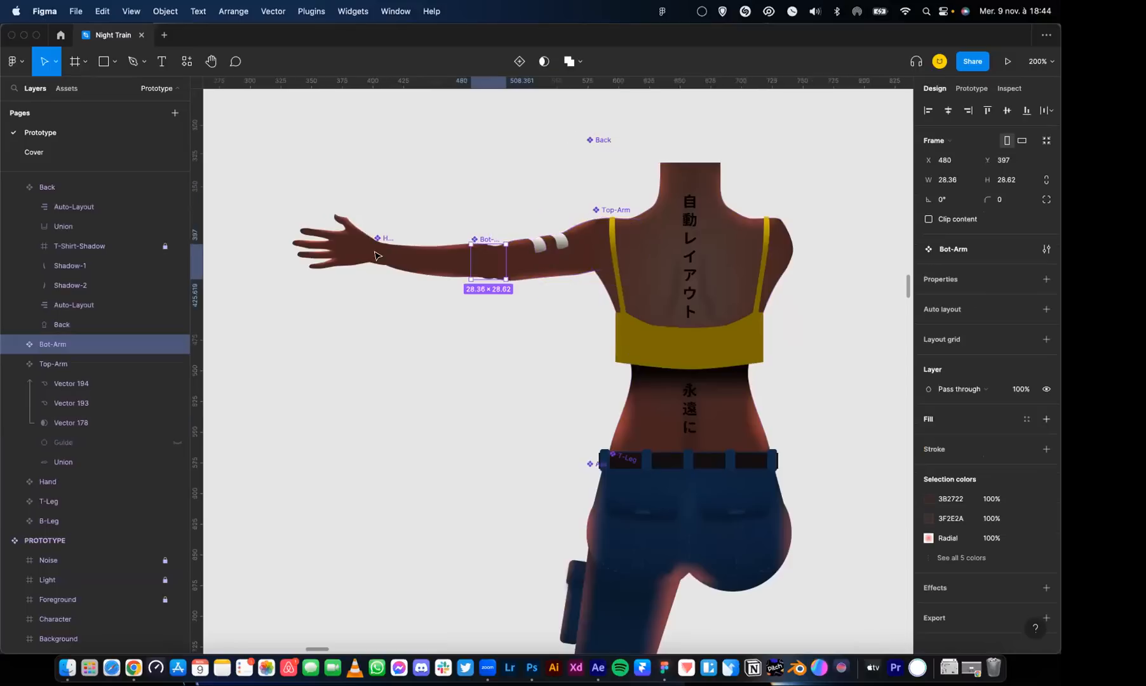
{"action": "left_click", "coordinate": [375, 255]}
{"action": "left_click_drag", "start_coordinate": [398, 239], "coordinate": [423, 205]}
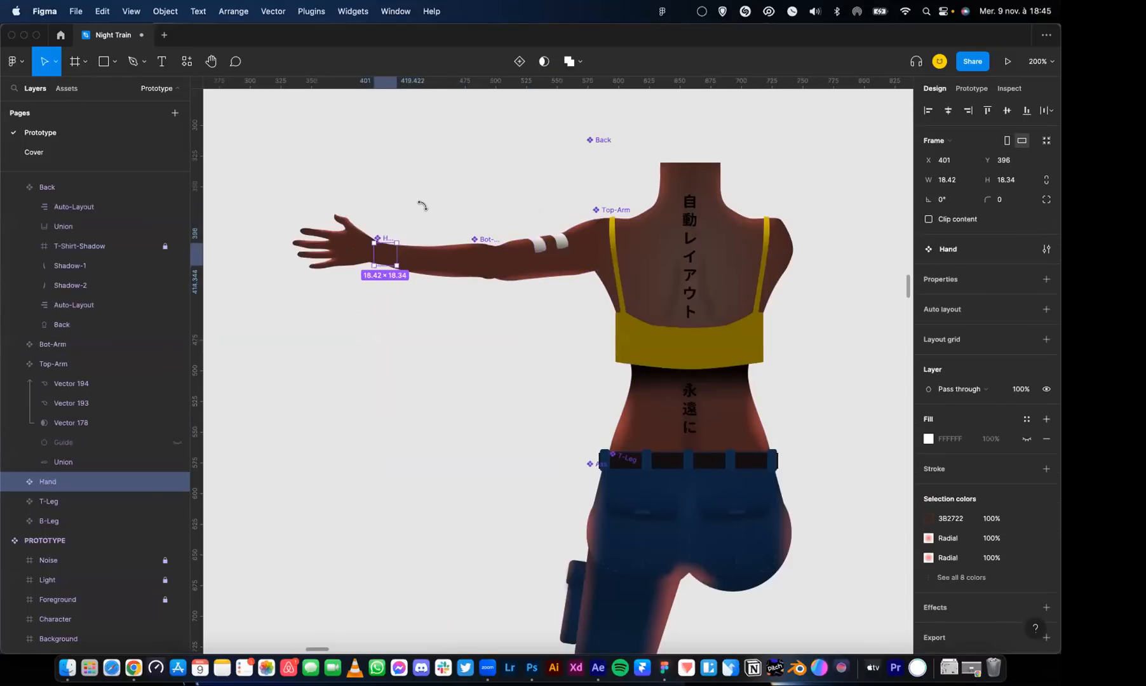
{"action": "left_click", "coordinate": [502, 249]}
{"action": "left_click_drag", "start_coordinate": [507, 239], "coordinate": [561, 200]}
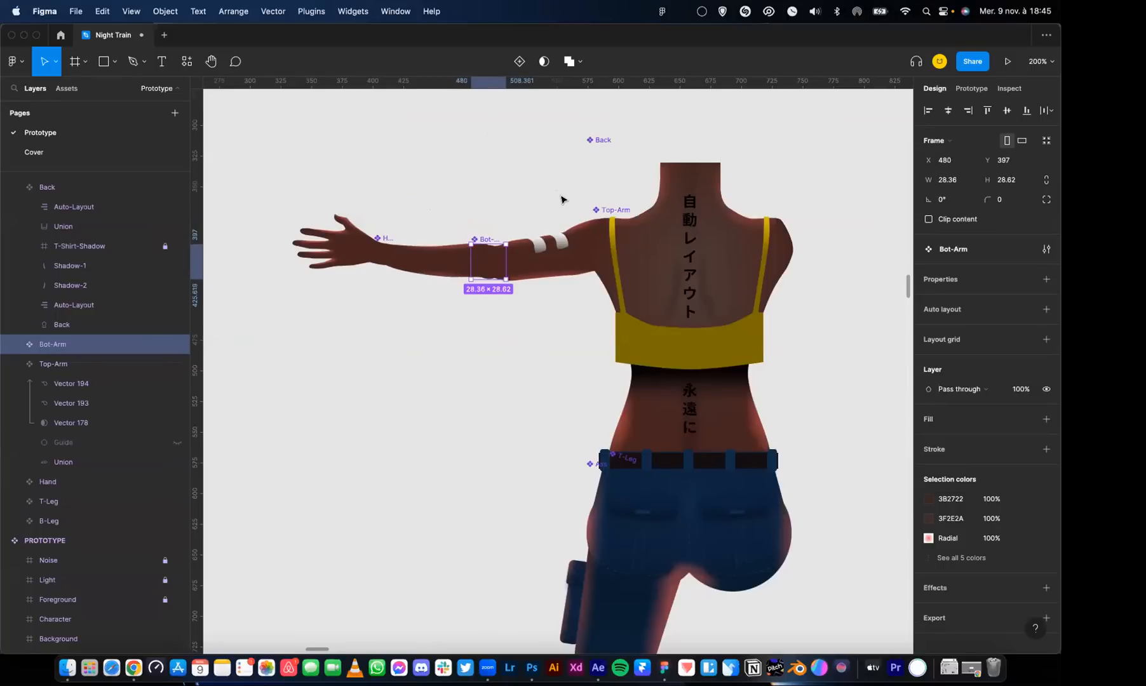
Try rotating the Top-Arm component around the shoulder and undo the rotation
{"action": "left_click", "coordinate": [115, 423]}
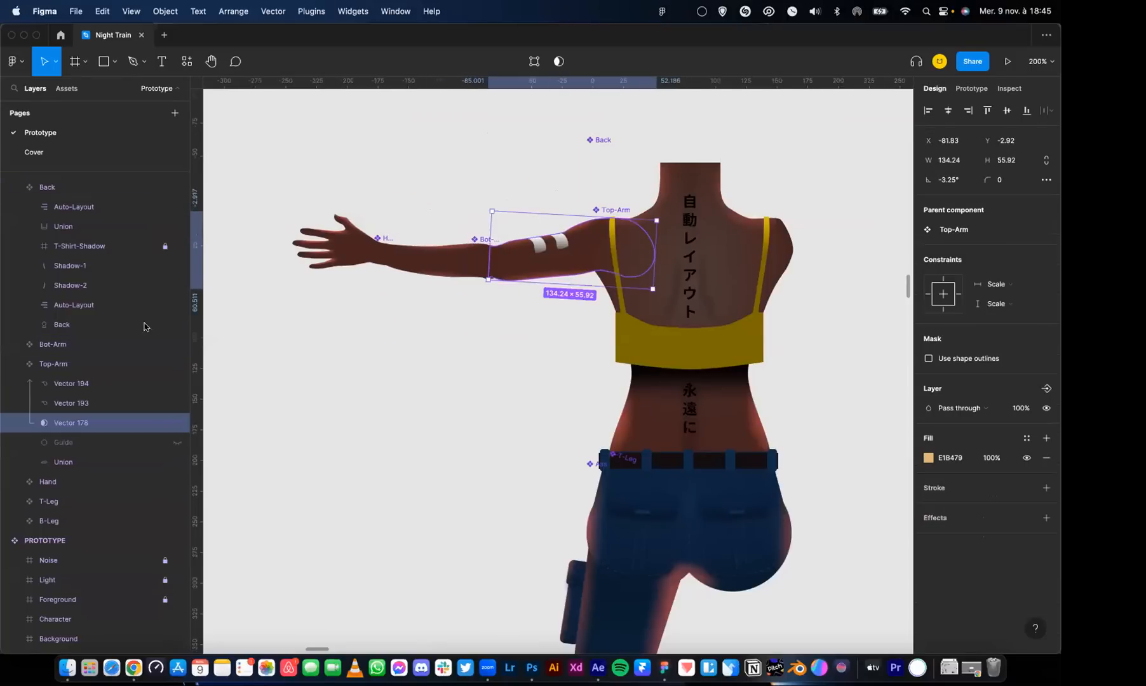
{"action": "left_click", "coordinate": [82, 367]}
{"action": "left_click_drag", "start_coordinate": [722, 249], "coordinate": [711, 230]}
{"action": "key", "text": "super+z"}
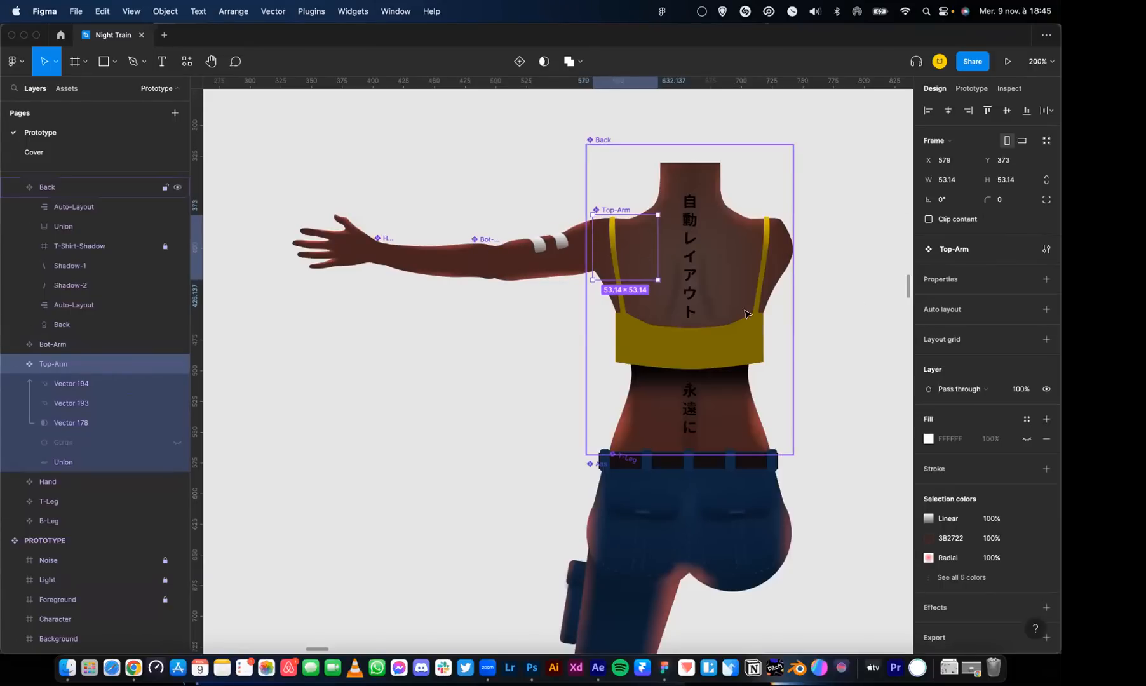
Show the hidden Guide circle inside the Top-Arm component
{"action": "scroll", "coordinate": [667, 260], "scroll_direction": "right", "scroll_amount": 5}
{"action": "scroll", "coordinate": [667, 259], "scroll_direction": "up", "scroll_amount": 2}
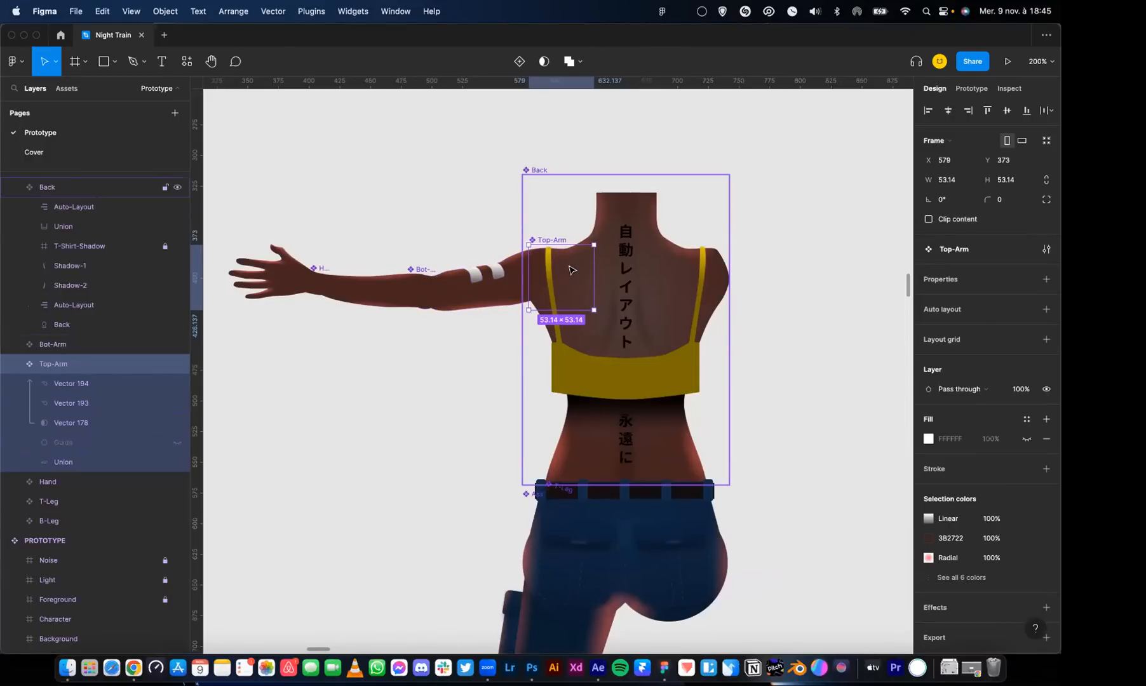
{"action": "mouse_move", "coordinate": [70, 445]}
{"action": "left_mouse_down"}
{"action": "mouse_move", "coordinate": [72, 379]}
{"action": "mouse_move", "coordinate": [125, 384]}
{"action": "mouse_move", "coordinate": [60, 433]}
{"action": "mouse_move", "coordinate": [59, 452]}
{"action": "left_mouse_up"}
{"action": "left_click", "coordinate": [176, 385]}
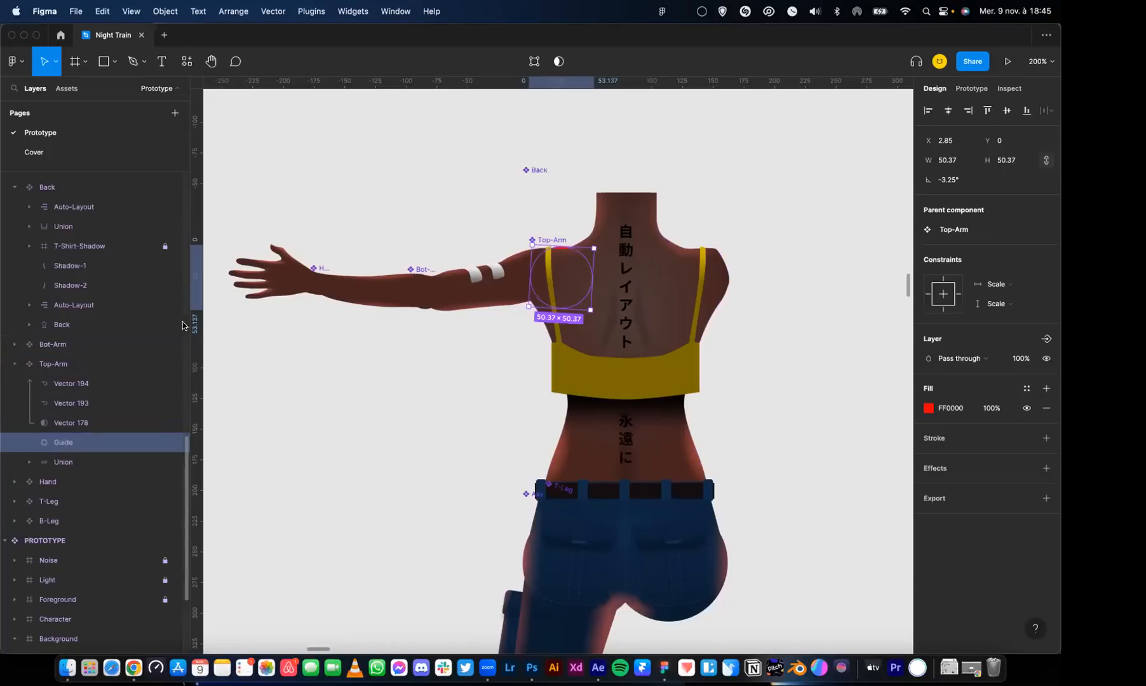
Move the Top-Arm component straight up to Y 325, away from the shoulder
{"action": "left_click", "coordinate": [47, 365]}
{"action": "key", "text": "shift+Up"}
{"action": "key", "text": "shift+Up"}
{"action": "key", "text": "shift+Up"}
{"action": "key", "text": "shift+Up"}
{"action": "key", "text": "shift+Up"}
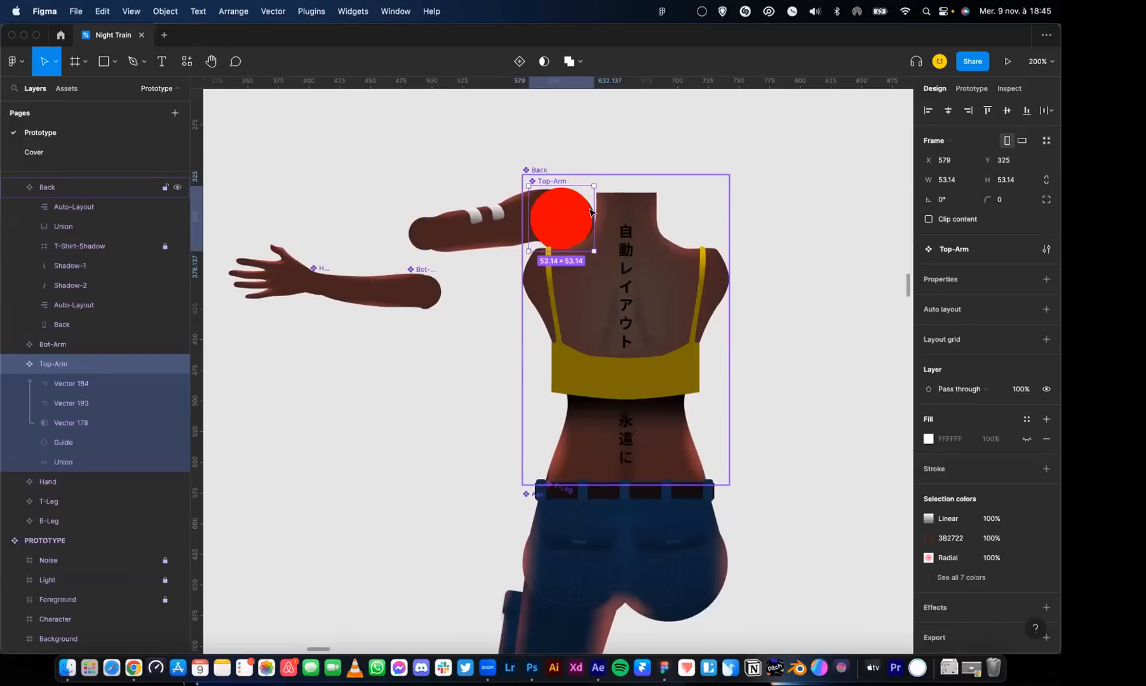
Try rotating the raised Top-Arm around its Guide circle, including to -15°, and undo the rotations
{"action": "left_click_drag", "start_coordinate": [636, 185], "coordinate": [641, 249]}
{"action": "key", "text": "super+z"}
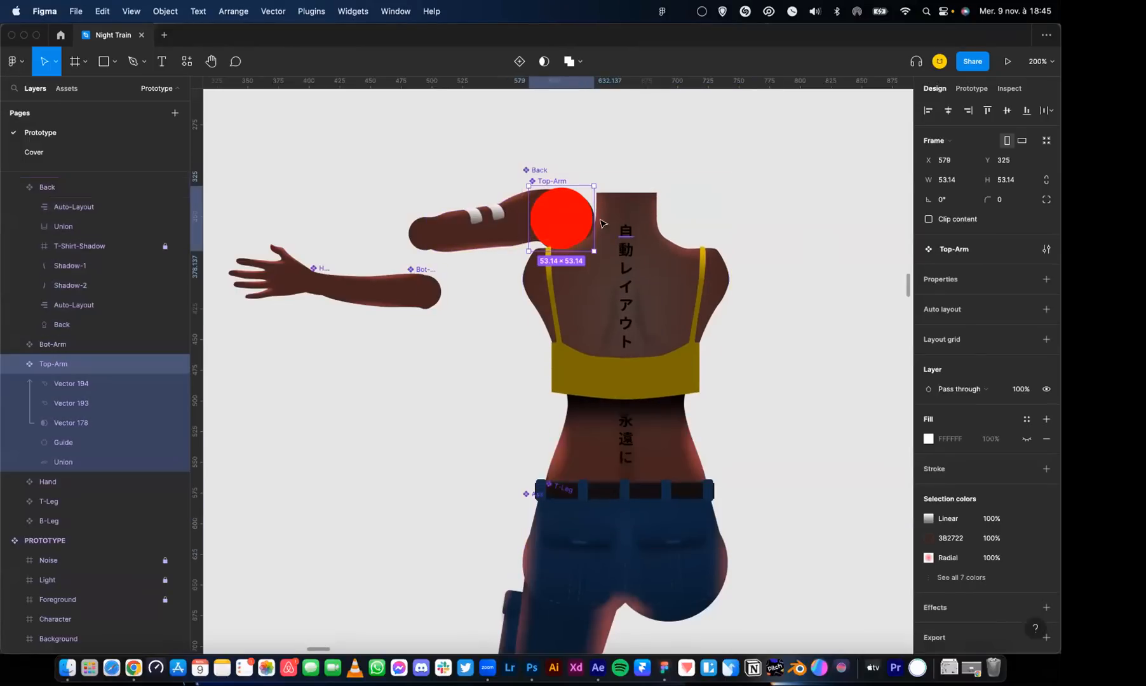
{"action": "left_click", "coordinate": [558, 215]}
{"action": "left_click", "coordinate": [562, 218]}
{"action": "left_click_drag", "start_coordinate": [594, 181], "coordinate": [647, 157]}
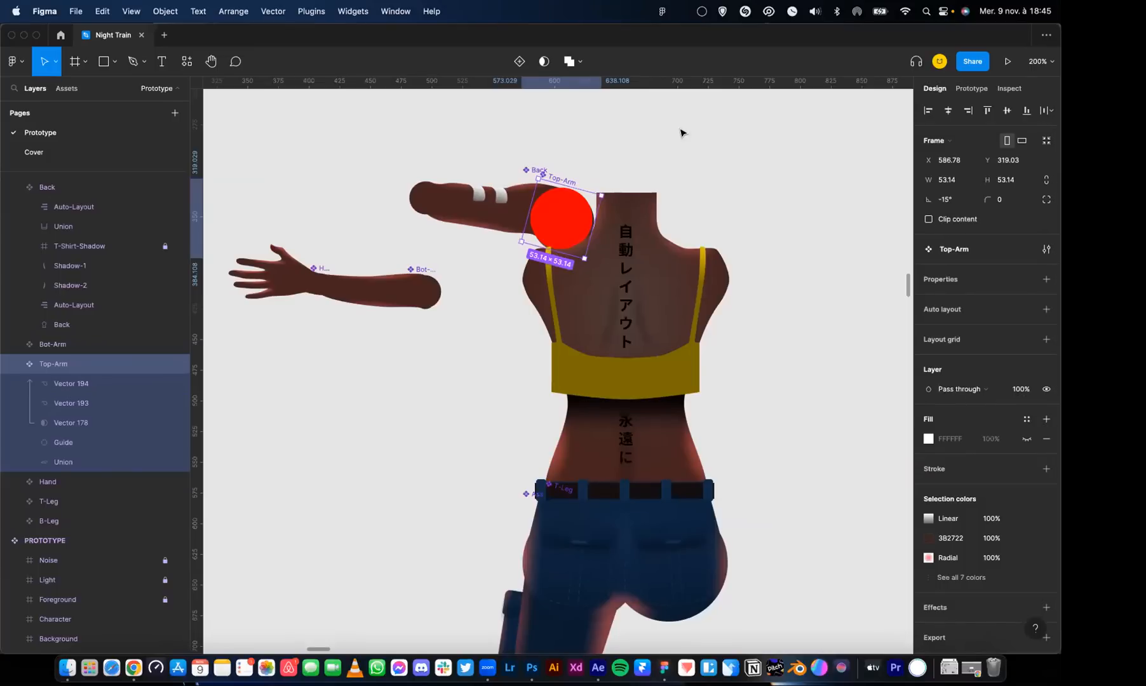
{"action": "left_click_drag", "start_coordinate": [604, 186], "coordinate": [623, 126]}
{"action": "key", "text": "super+z"}
{"action": "key", "text": "super+z"}
{"action": "key", "text": "super+z"}
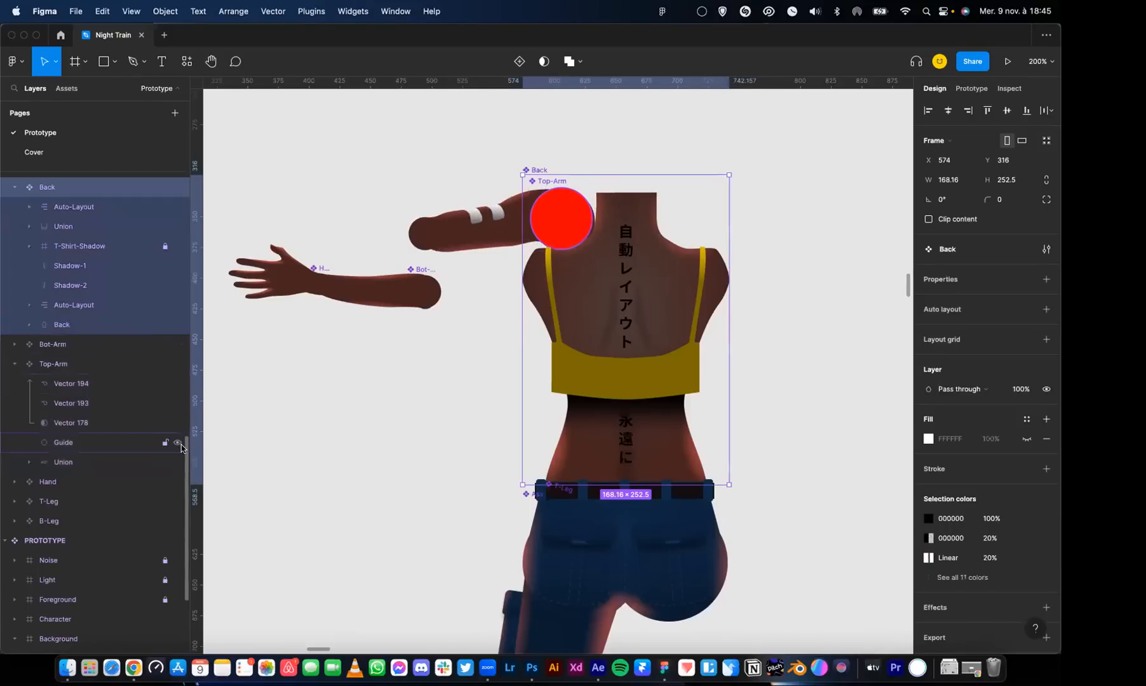
Undo the Top-Arm move to reattach it at the shoulder and hide the Guide circle again
{"action": "left_click", "coordinate": [178, 443]}
{"action": "key", "text": "super+z"}
{"action": "key", "text": "super+z"}
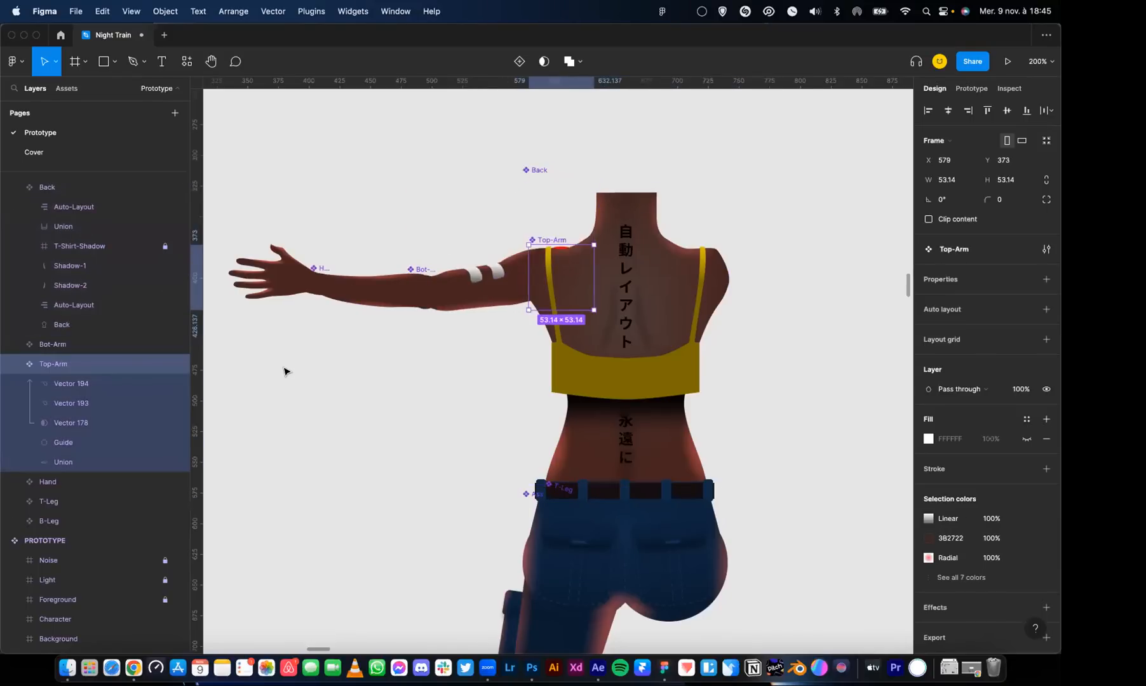
{"action": "key", "text": "super+z"}
{"action": "left_click", "coordinate": [177, 443]}
{"action": "scroll", "coordinate": [381, 305], "scroll_direction": "down", "scroll_amount": 4}
{"action": "key", "text": "shift+0"}
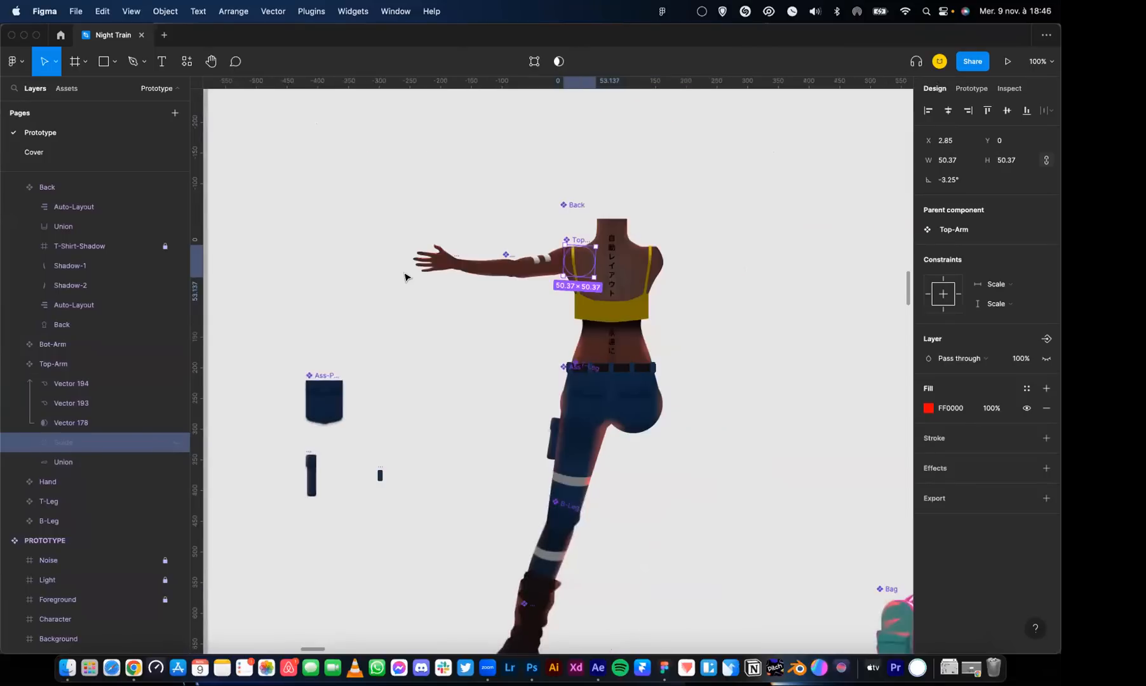
Inspect the T-Leg thigh shape, try shifting the hip component above it, and undo the shift
{"action": "scroll", "coordinate": [551, 539], "scroll_direction": "down", "scroll_amount": 5}
{"action": "left_click", "coordinate": [550, 248]}
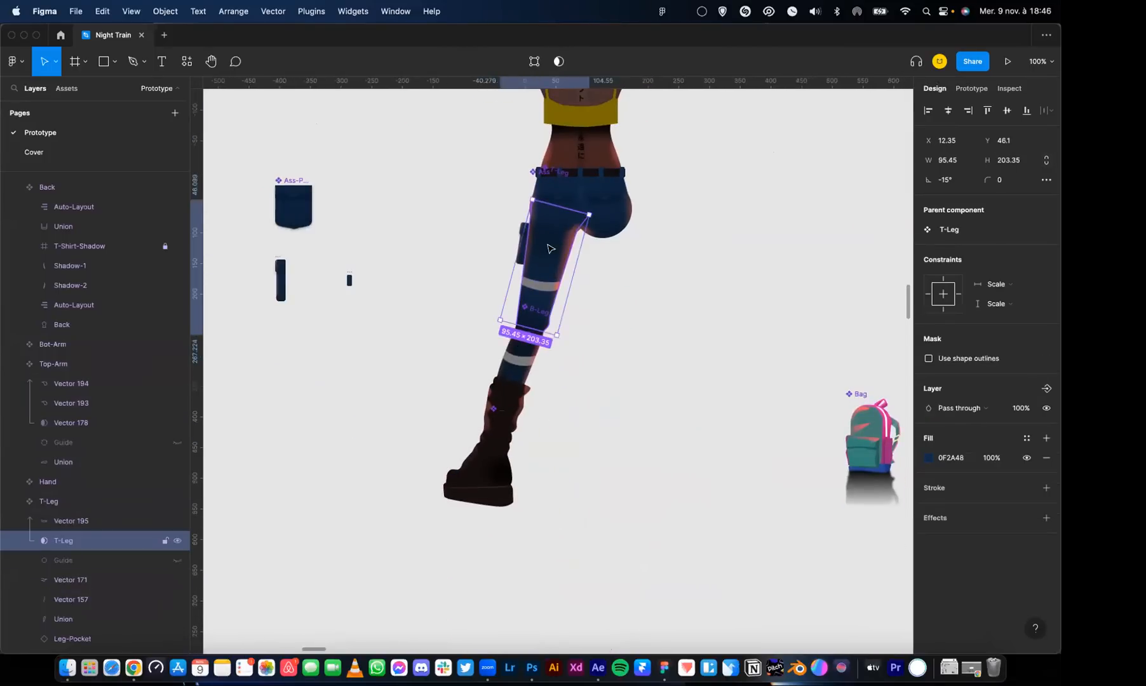
{"action": "left_click", "coordinate": [601, 210]}
{"action": "left_click_drag", "start_coordinate": [635, 172], "coordinate": [667, 156]}
{"action": "key", "text": "super+z"}
{"action": "scroll", "coordinate": [443, 239], "scroll_direction": "left", "scroll_amount": 3}
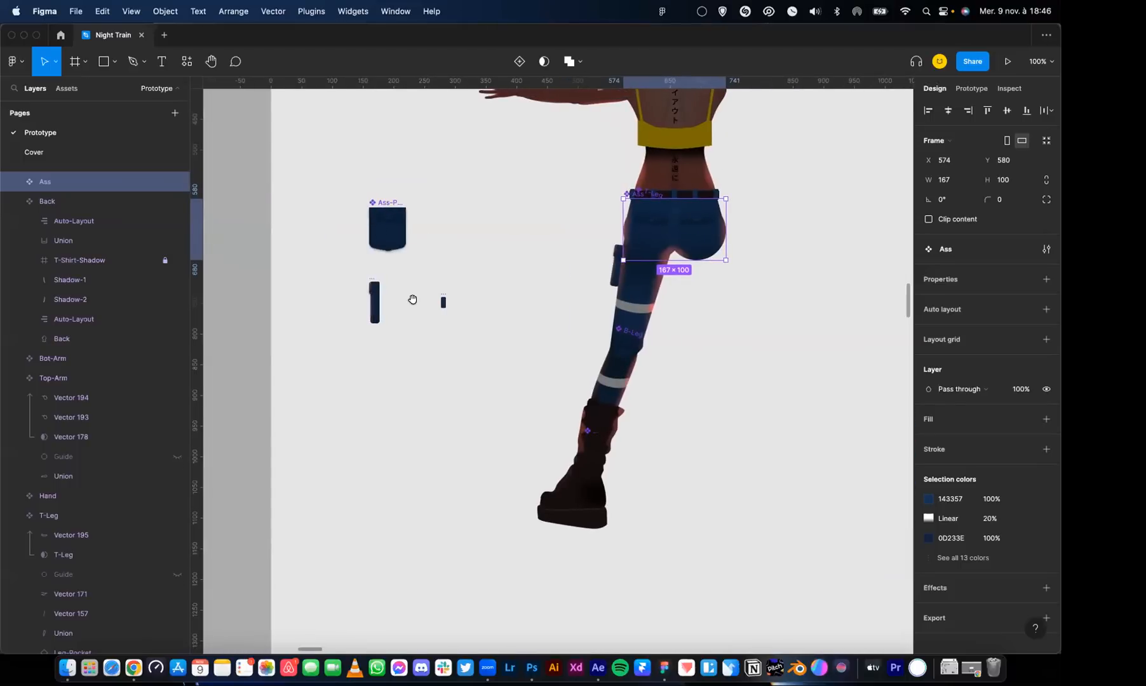
Examine the Bag component and its faded reflection up close in the Character section
{"action": "scroll", "coordinate": [420, 304], "scroll_direction": "down", "scroll_amount": 5}
{"action": "scroll", "coordinate": [455, 326], "scroll_direction": "down", "scroll_amount": 3}
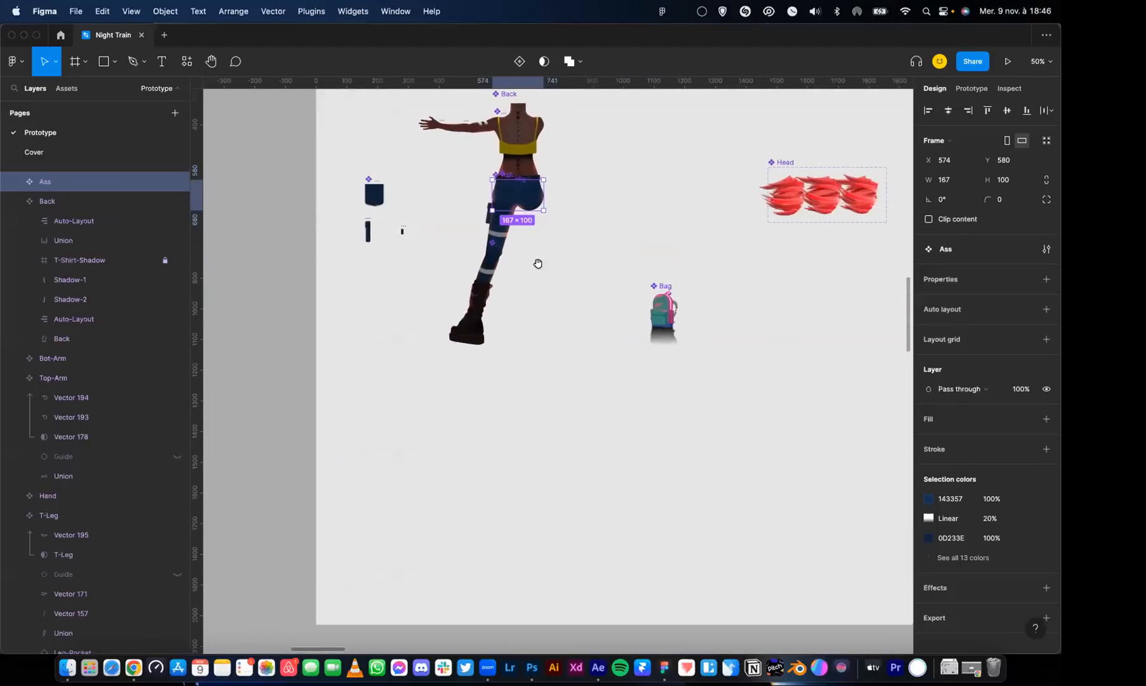
{"action": "scroll", "coordinate": [567, 265], "scroll_direction": "right", "scroll_amount": 2}
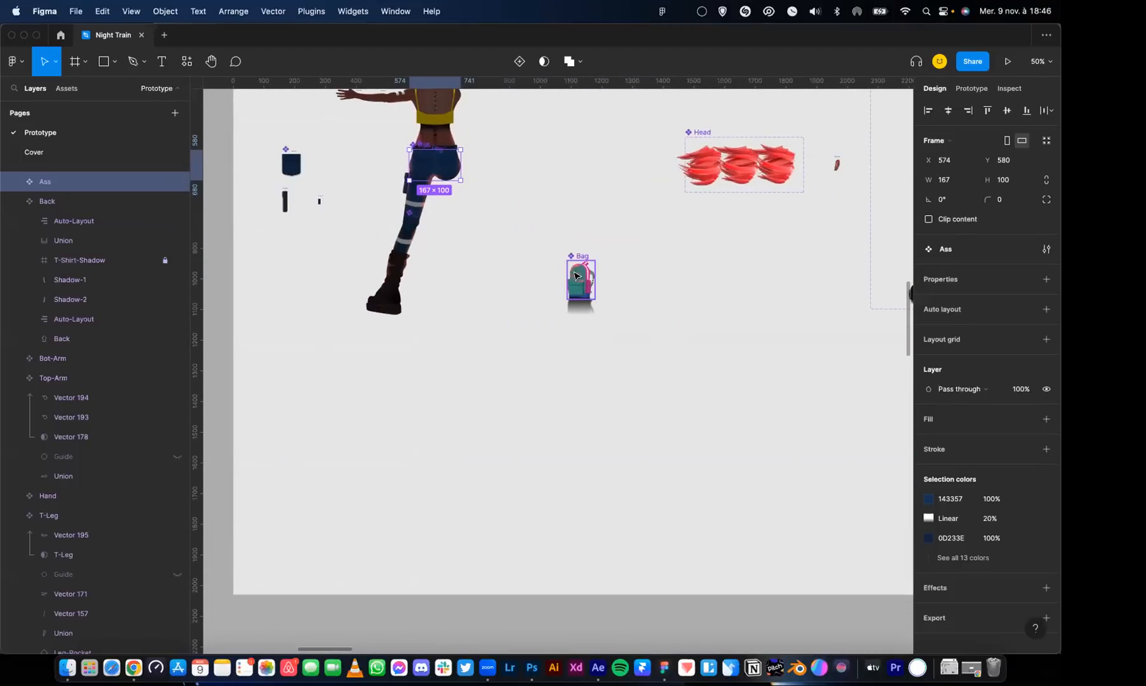
{"action": "key", "text": "super+equal"}
{"action": "key", "text": "super+equal"}
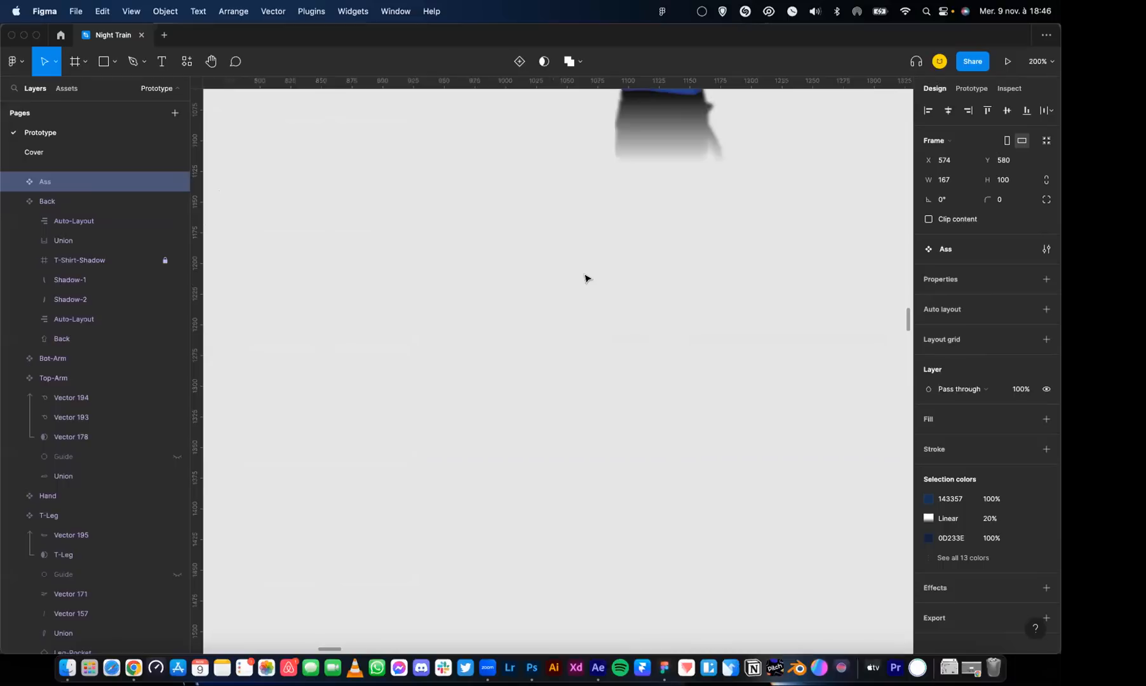
{"action": "scroll", "coordinate": [592, 253], "scroll_direction": "up", "scroll_amount": 5}
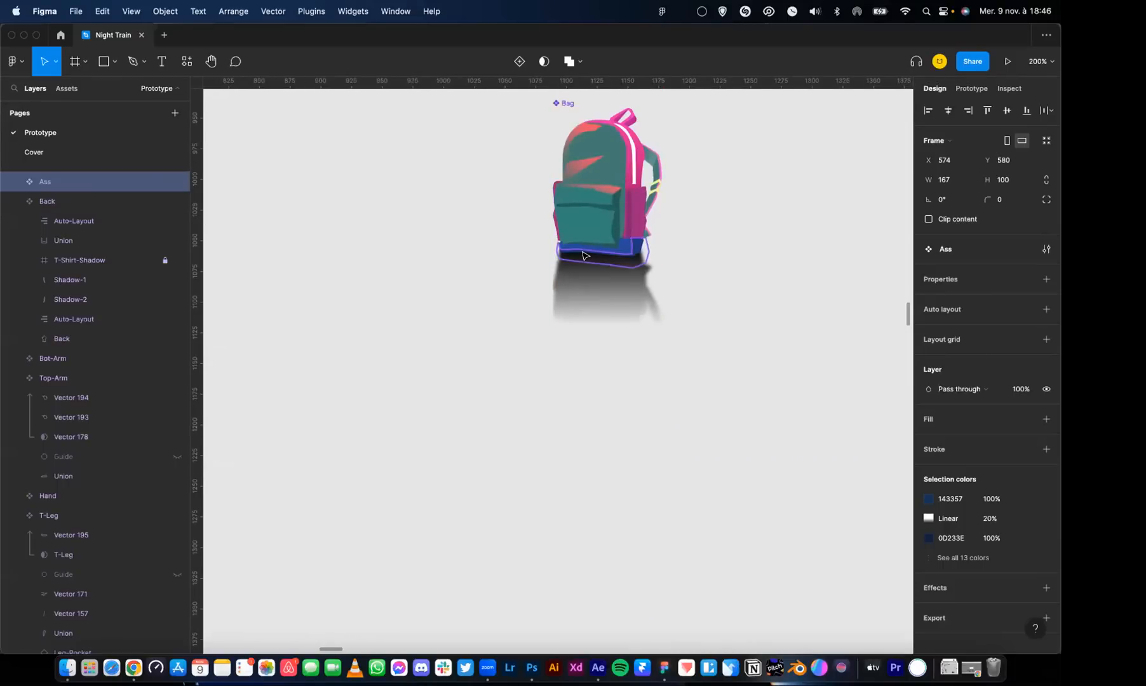
{"action": "key", "text": "super+minus"}
{"action": "key", "text": "super+minus"}
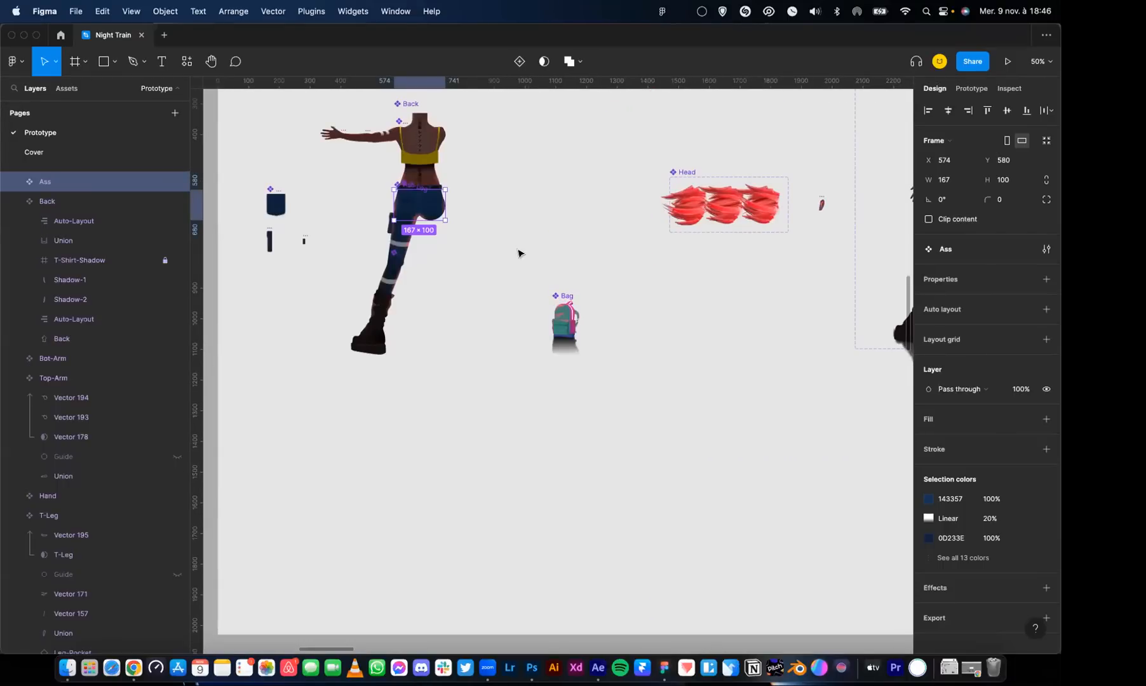
Examine the reflections of the dog, the boots and the bag on the train roof in the PROTOTYPE component
{"action": "scroll", "coordinate": [518, 254], "scroll_direction": "up", "scroll_amount": 10}
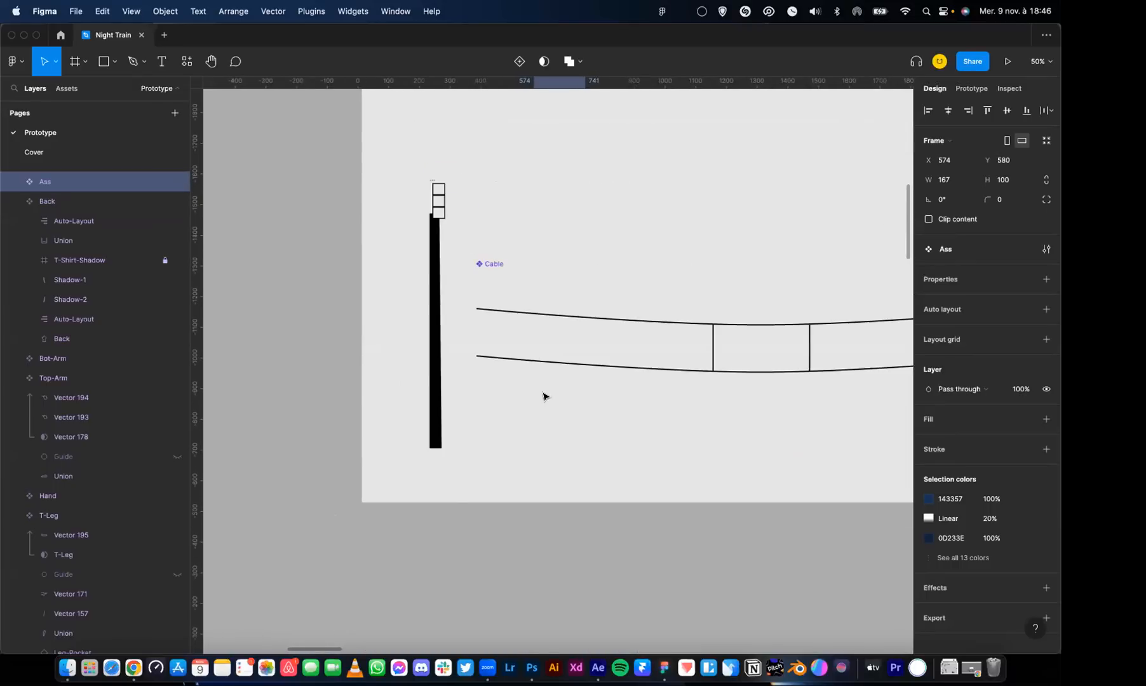
{"action": "scroll", "coordinate": [543, 396], "scroll_direction": "down", "scroll_amount": 5}
{"action": "scroll", "coordinate": [537, 394], "scroll_direction": "up", "scroll_amount": 10}
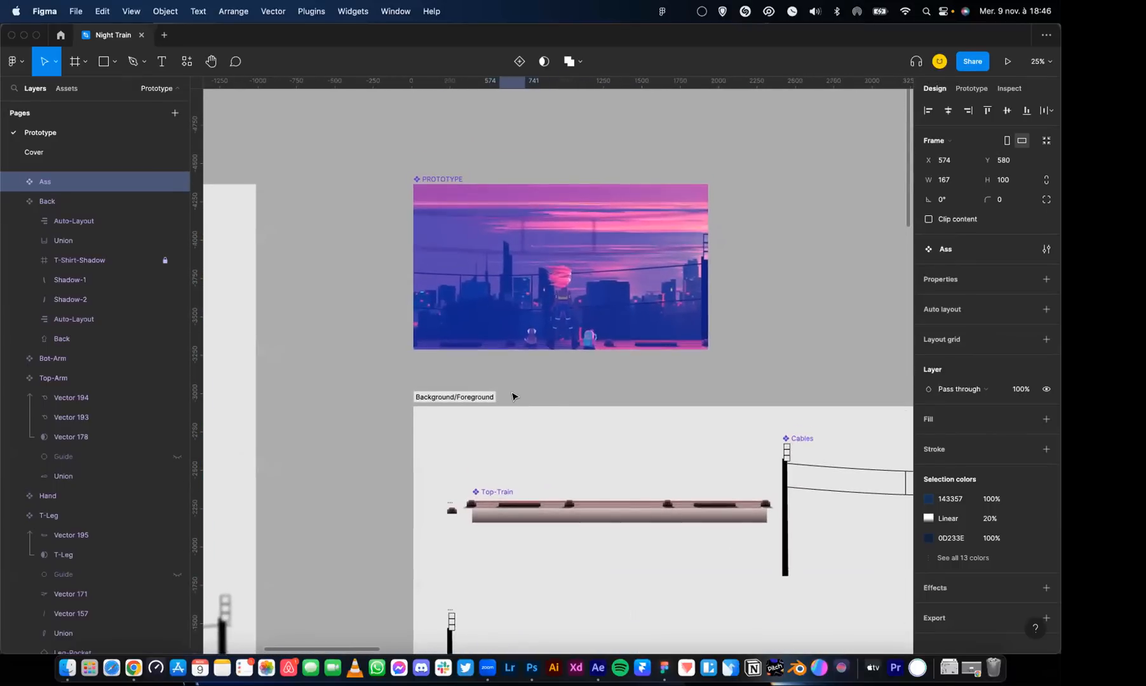
{"action": "scroll", "coordinate": [512, 397], "scroll_direction": "up", "scroll_amount": 10}
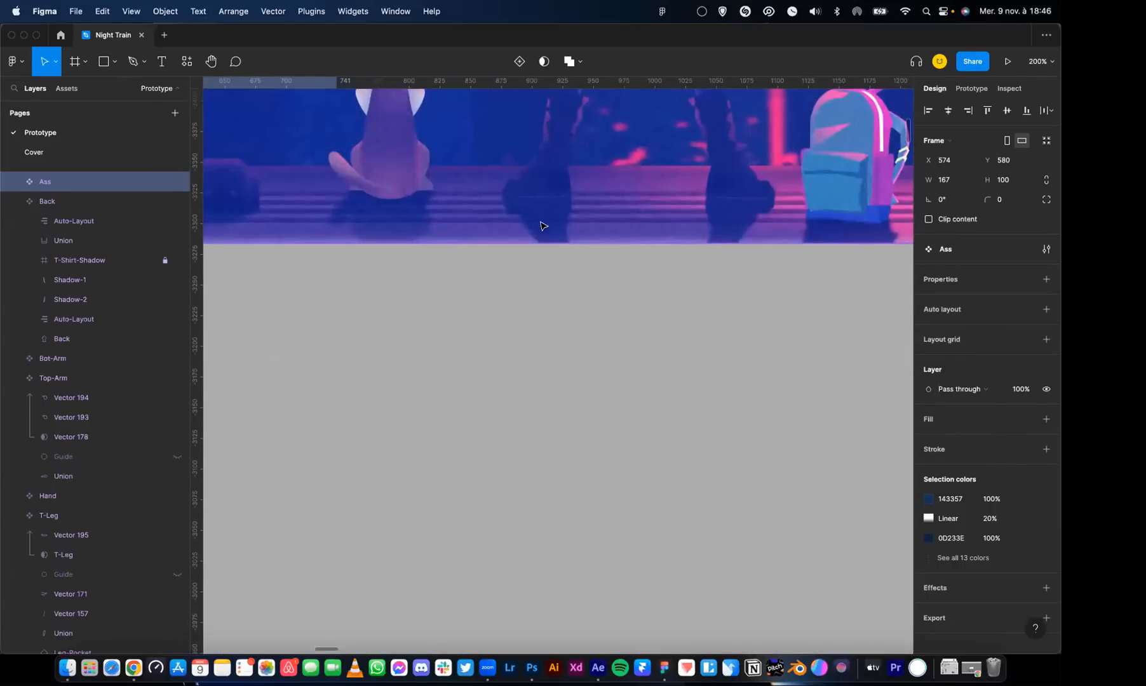
{"action": "scroll", "coordinate": [543, 227], "scroll_direction": "up", "scroll_amount": 5}
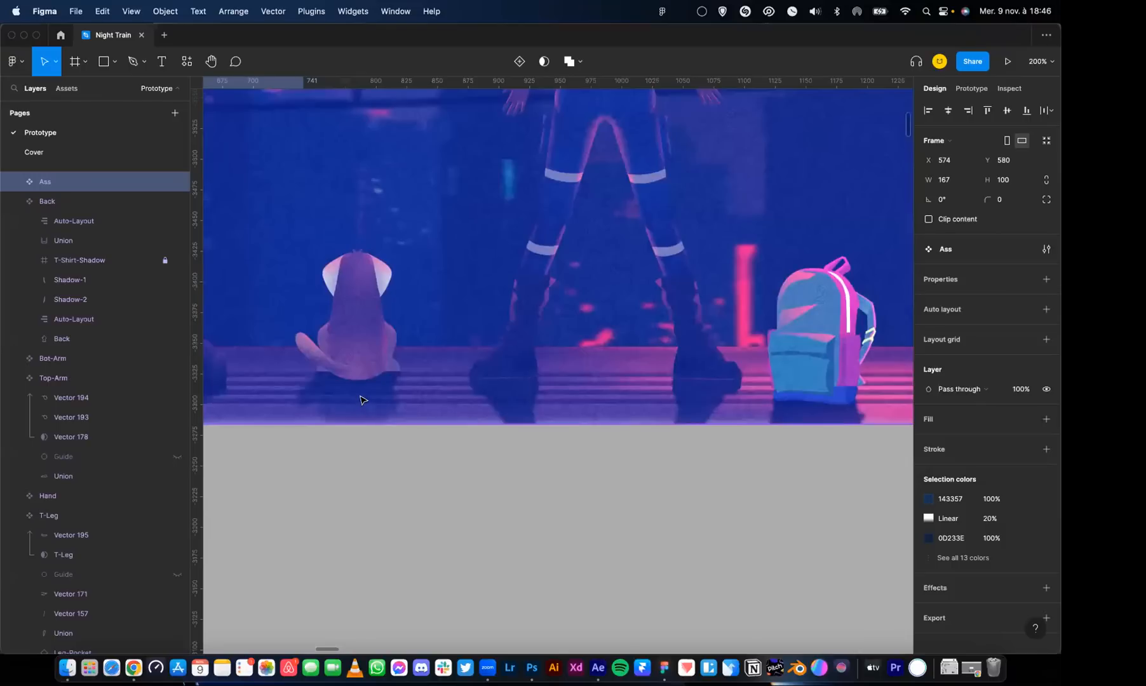
{"action": "scroll", "coordinate": [360, 400], "scroll_direction": "down", "scroll_amount": 10}
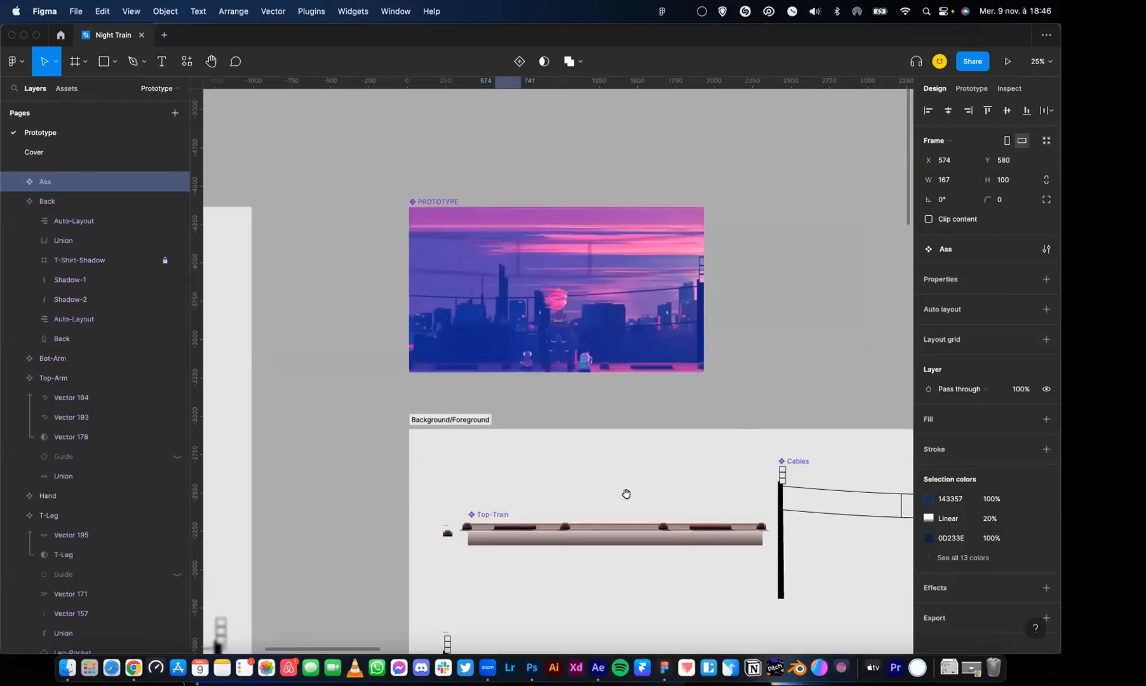
Examine the leg reflections in the Animation-Character variants, selecting variant 2
{"action": "scroll", "coordinate": [626, 494], "scroll_direction": "down", "scroll_amount": 15}
{"action": "scroll", "coordinate": [604, 273], "scroll_direction": "right", "scroll_amount": 5}
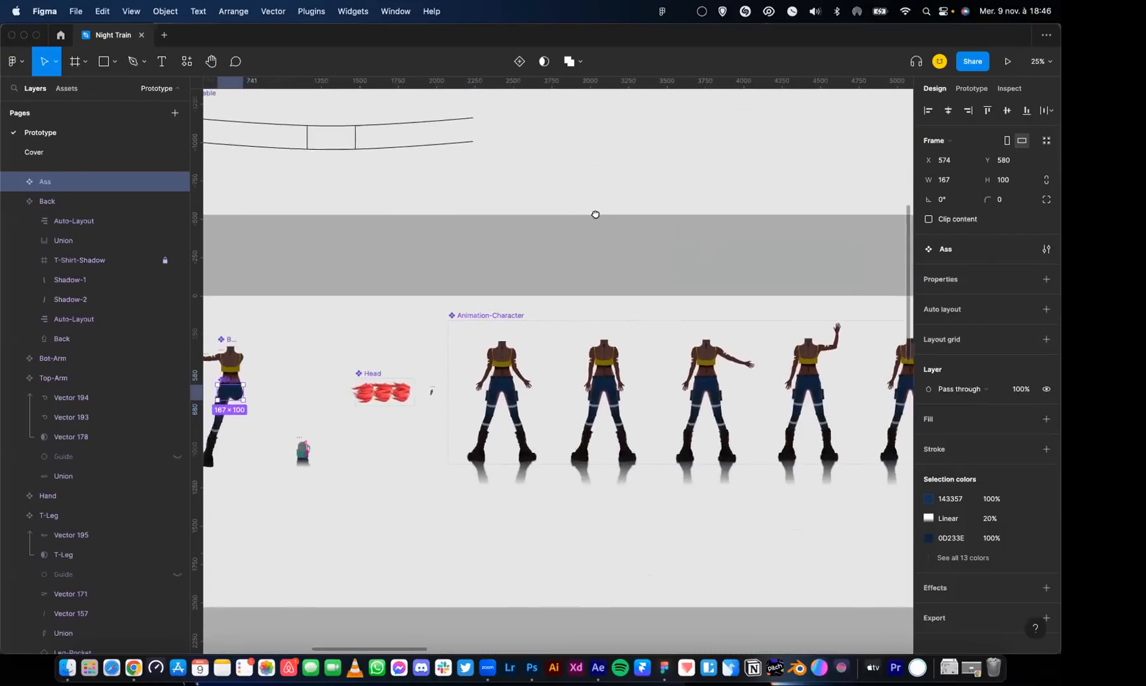
{"action": "scroll", "coordinate": [595, 215], "scroll_direction": "down", "scroll_amount": 5}
{"action": "scroll", "coordinate": [591, 228], "scroll_direction": "right", "scroll_amount": 3}
{"action": "scroll", "coordinate": [569, 248], "scroll_direction": "up", "scroll_amount": 5}
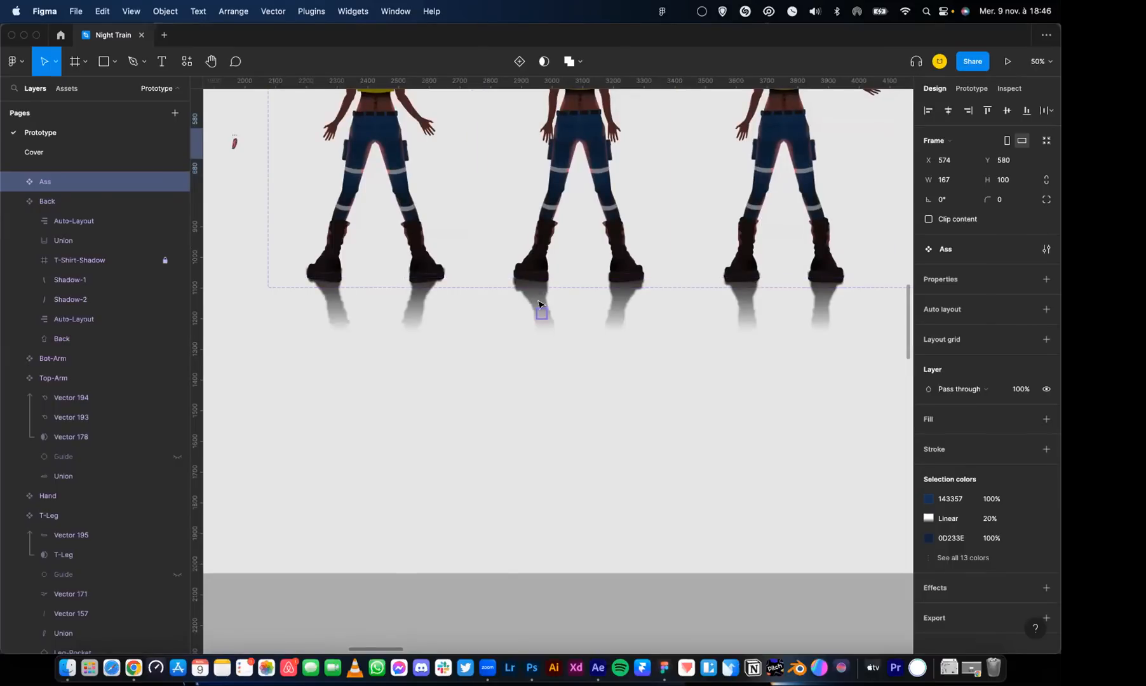
{"action": "left_click", "coordinate": [550, 251]}
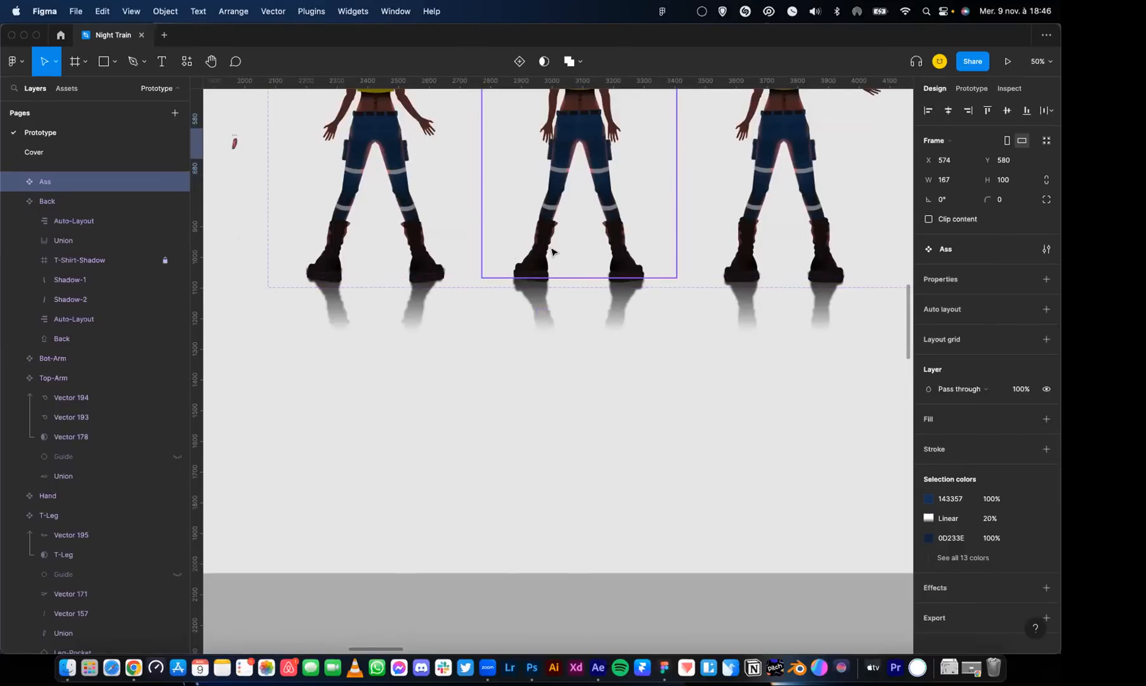
{"action": "scroll", "coordinate": [591, 267], "scroll_direction": "up", "scroll_amount": 2}
{"action": "scroll", "coordinate": [591, 267], "scroll_direction": "left", "scroll_amount": 5}
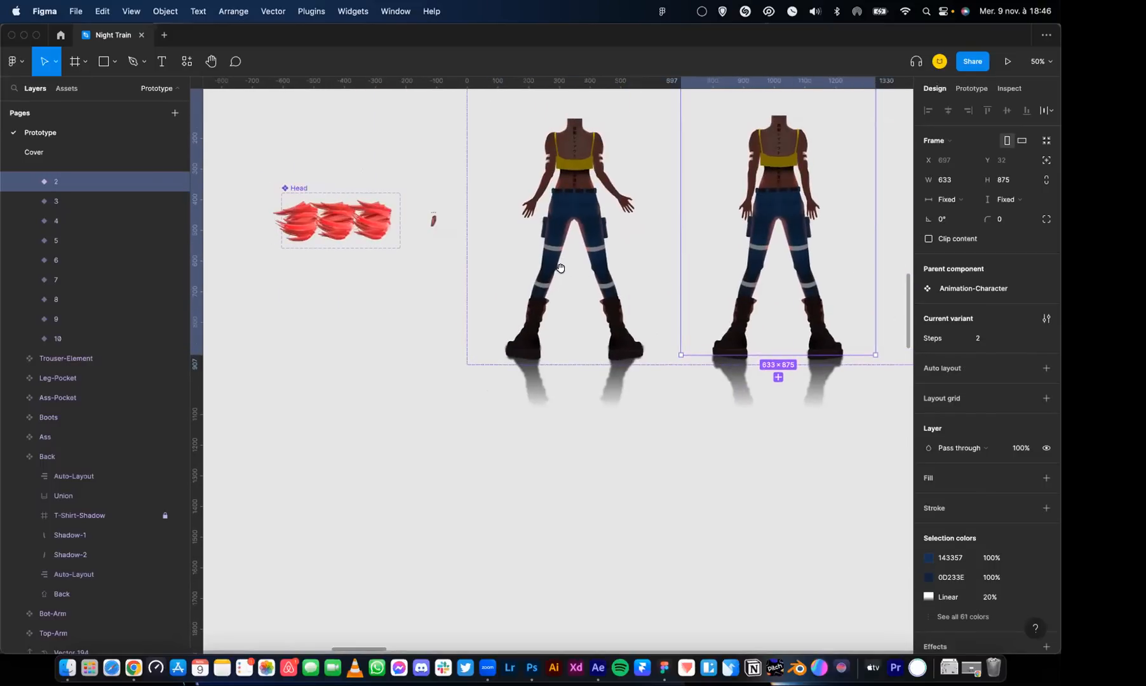
Examine the Dog section with its Ear, Back, Leg, Head and Dog components
{"action": "scroll", "coordinate": [562, 274], "scroll_direction": "down", "scroll_amount": 5}
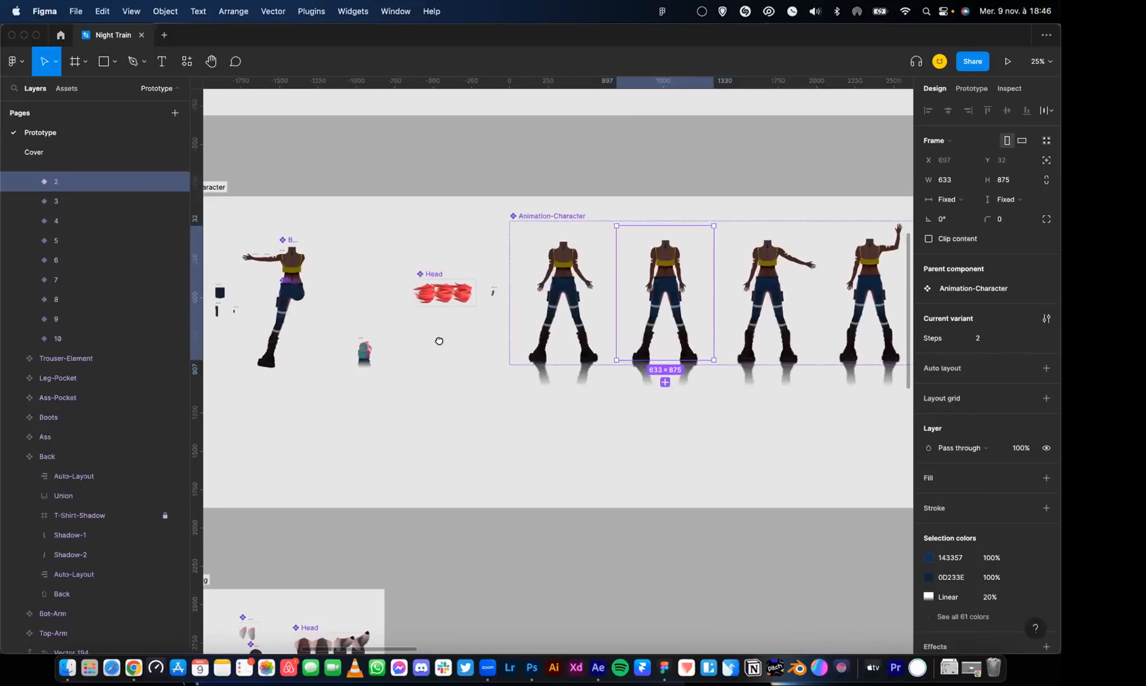
{"action": "scroll", "coordinate": [438, 341], "scroll_direction": "down", "scroll_amount": 5}
{"action": "scroll", "coordinate": [438, 341], "scroll_direction": "left", "scroll_amount": 3}
{"action": "scroll", "coordinate": [507, 224], "scroll_direction": "down", "scroll_amount": 3}
{"action": "scroll", "coordinate": [492, 267], "scroll_direction": "up", "scroll_amount": 10}
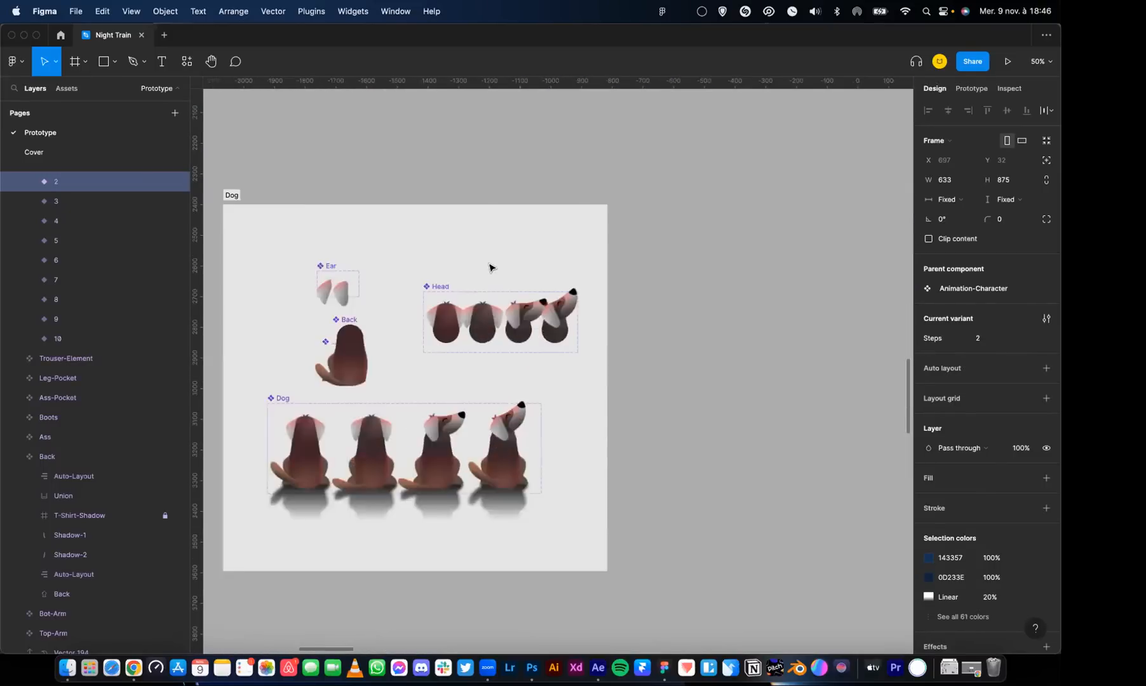
{"action": "scroll", "coordinate": [485, 267], "scroll_direction": "left", "scroll_amount": 7}
{"action": "scroll", "coordinate": [484, 267], "scroll_direction": "down", "scroll_amount": 2}
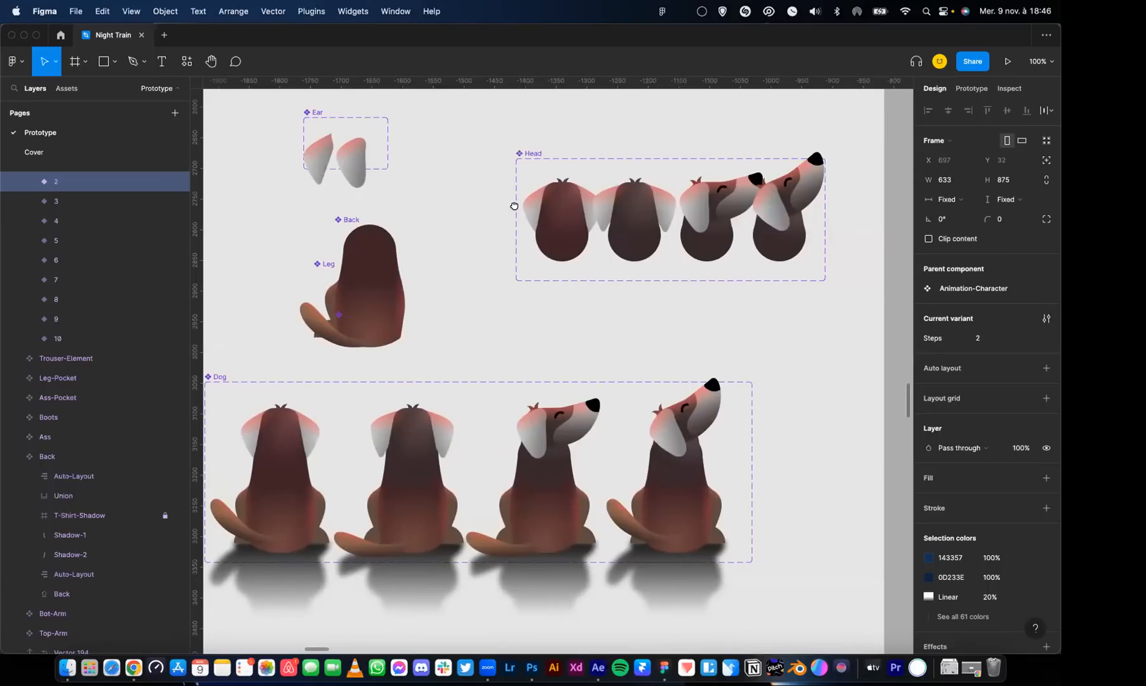
Check the prototype interactions of the dog's Head variant 2 and of Dog variant 1
{"action": "left_click", "coordinate": [648, 222]}
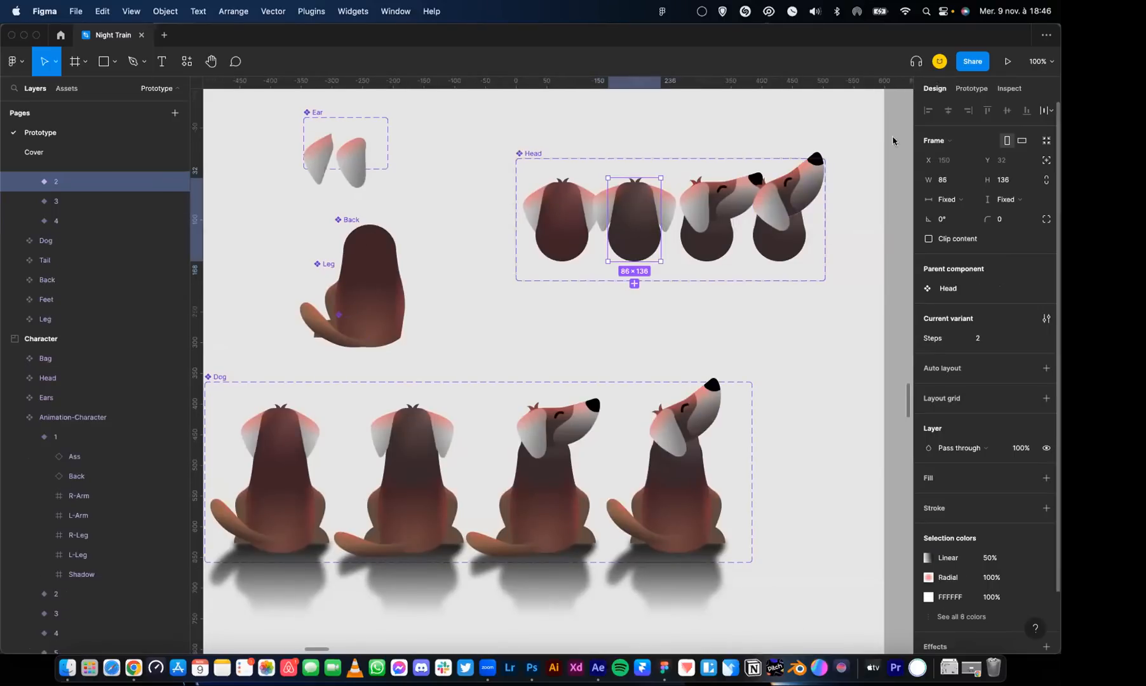
{"action": "left_click", "coordinate": [978, 89]}
{"action": "scroll", "coordinate": [572, 369], "scroll_direction": "down", "scroll_amount": 2}
{"action": "scroll", "coordinate": [572, 368], "scroll_direction": "left", "scroll_amount": 2}
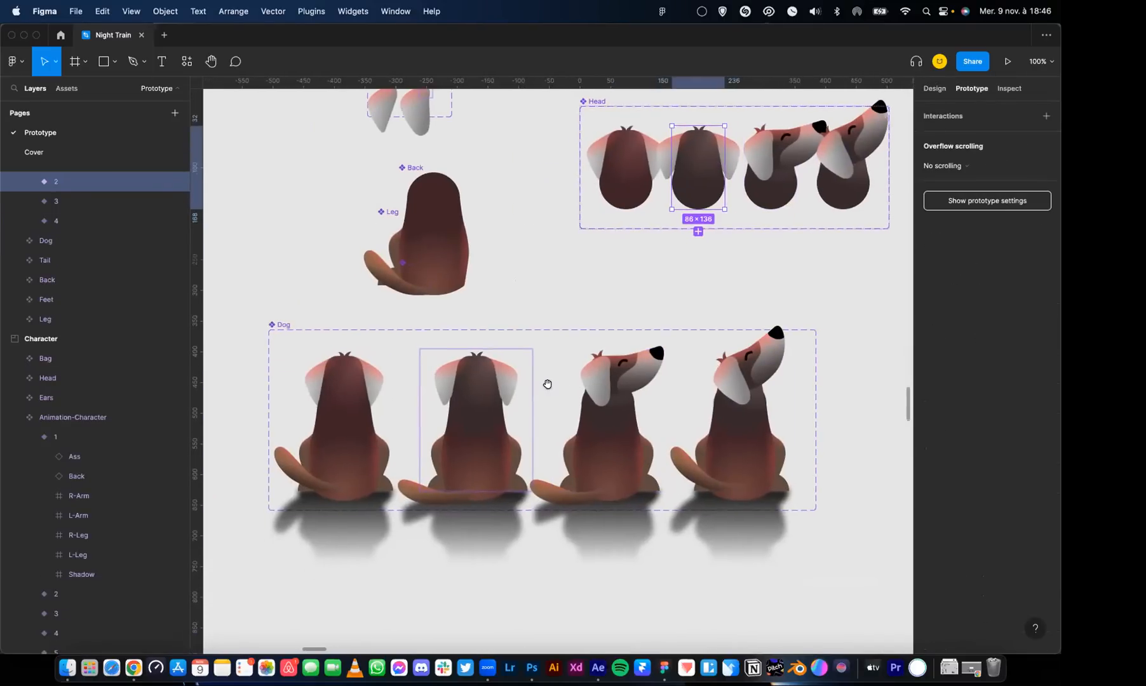
{"action": "left_click", "coordinate": [359, 386]}
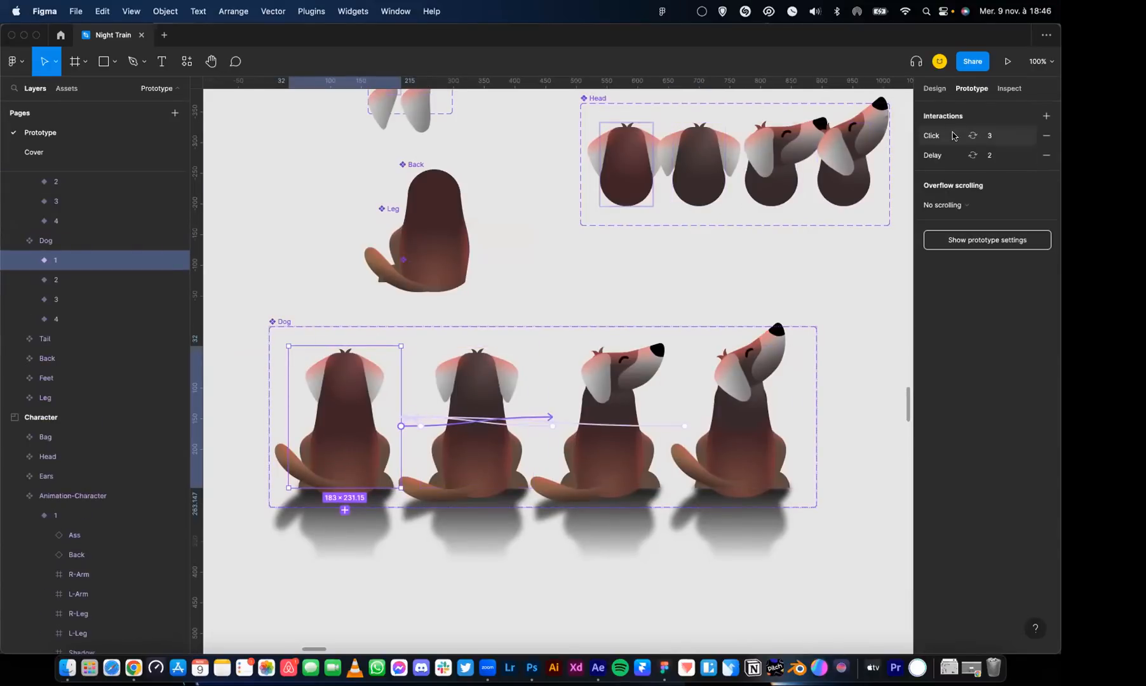
Expand Dog variants 2 and 3, select the Head instance nested in variant 3, and show its design properties
{"action": "left_click", "coordinate": [28, 281]}
{"action": "left_click", "coordinate": [75, 300]}
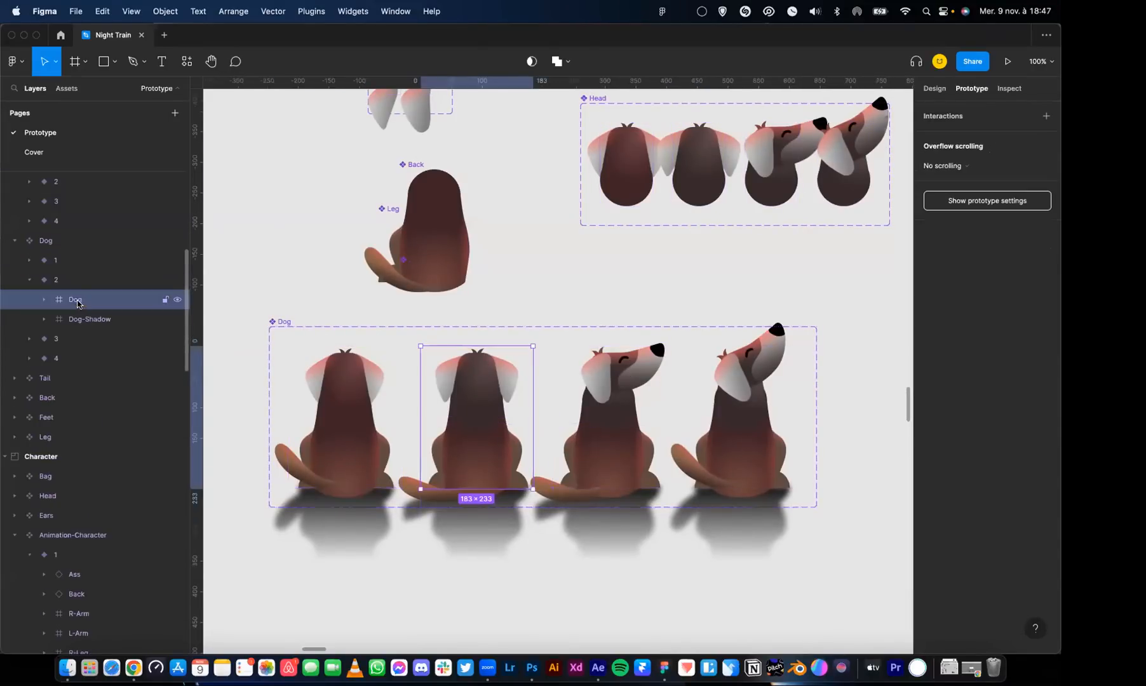
{"action": "left_click", "coordinate": [604, 367]}
{"action": "left_click", "coordinate": [44, 362]}
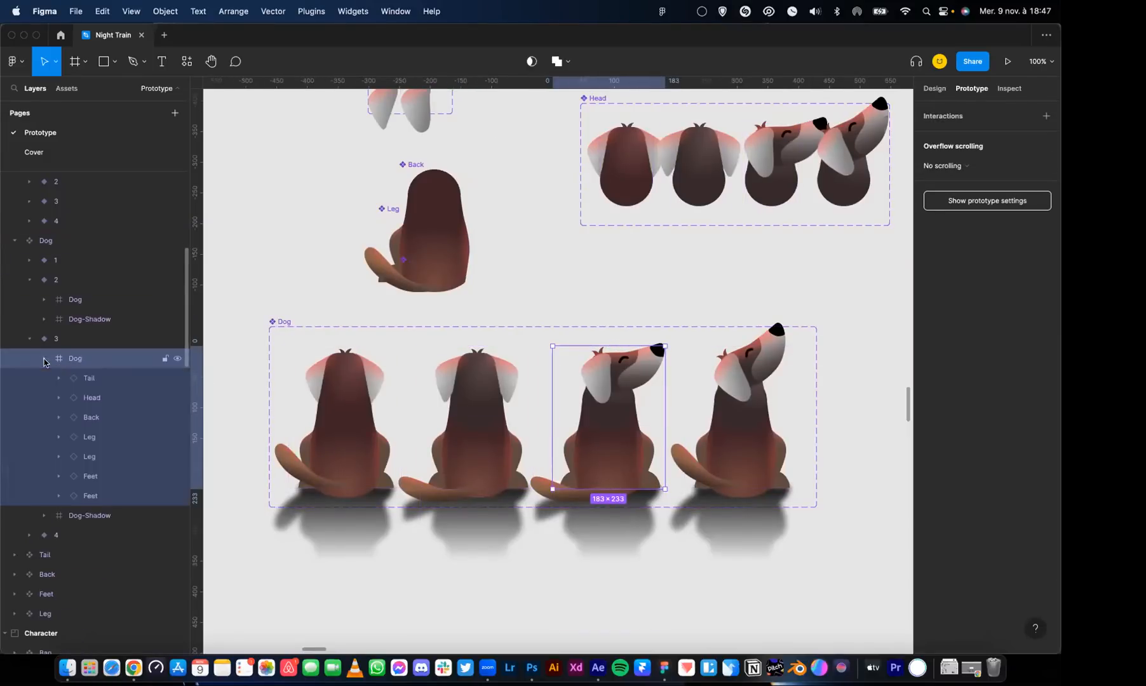
{"action": "left_click", "coordinate": [89, 398]}
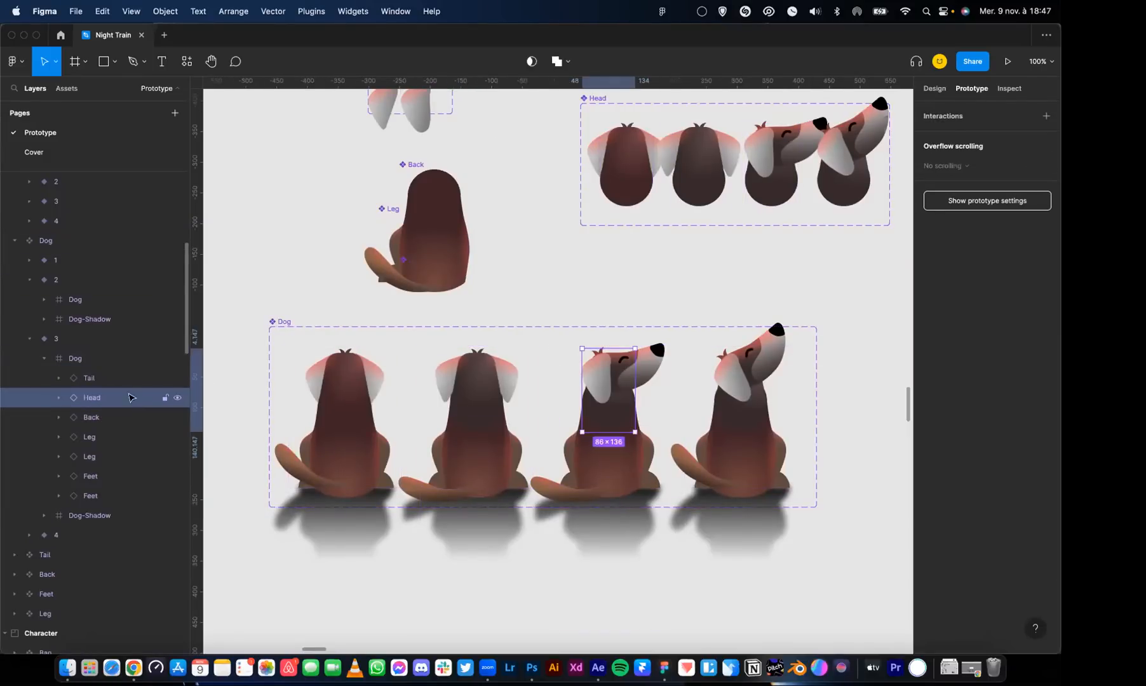
{"action": "left_click", "coordinate": [937, 94]}
Switch the Steps property of the Head instance in Dog variant 3 to 2, 3 and 1, and return it to 3
{"action": "left_click", "coordinate": [995, 321]}
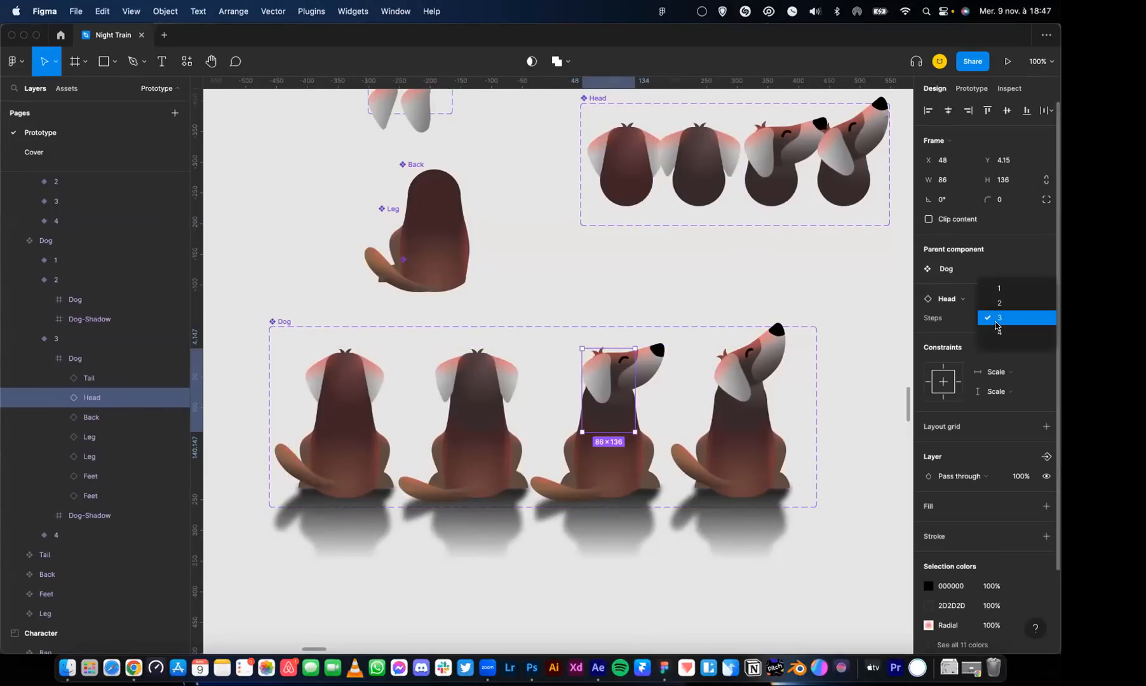
{"action": "left_click", "coordinate": [1006, 309]}
{"action": "left_click", "coordinate": [1003, 327]}
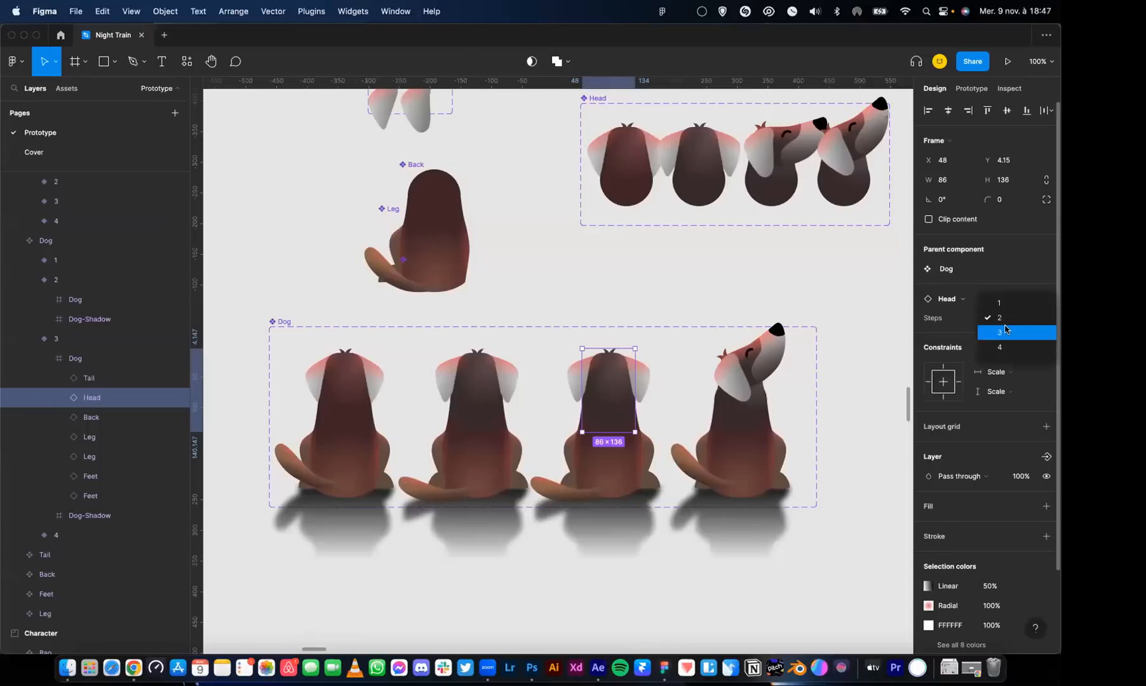
{"action": "left_click", "coordinate": [1005, 330]}
{"action": "left_click", "coordinate": [1005, 323]}
{"action": "left_click", "coordinate": [1005, 291]}
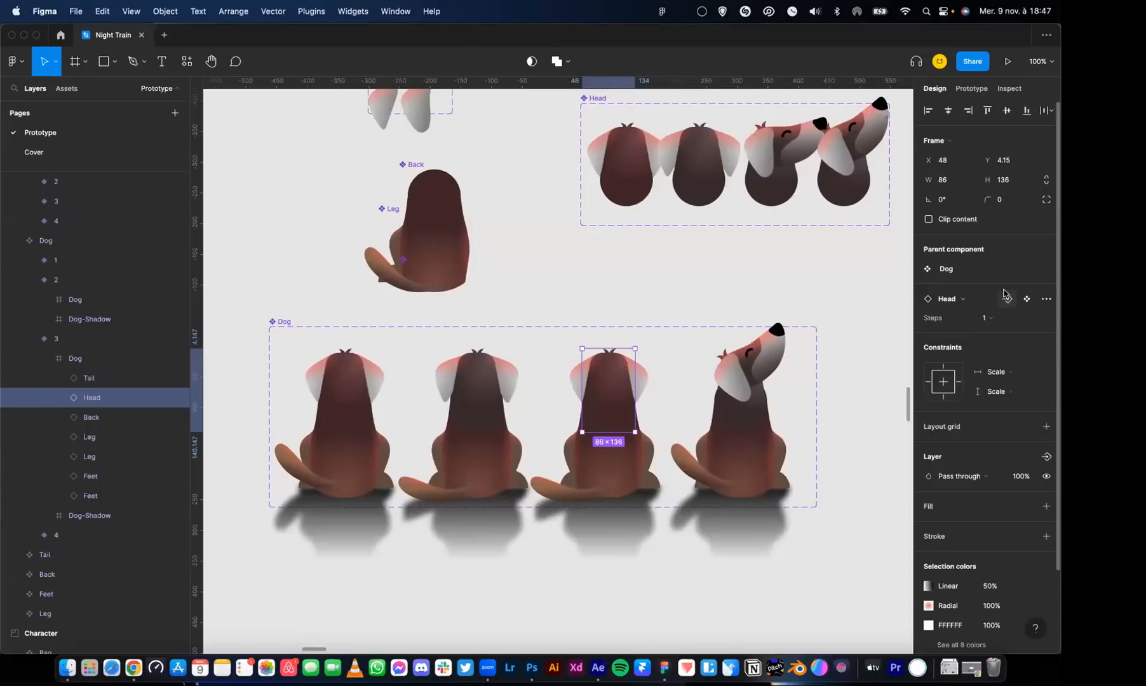
{"action": "left_click", "coordinate": [1001, 328]}
{"action": "left_click", "coordinate": [1000, 347]}
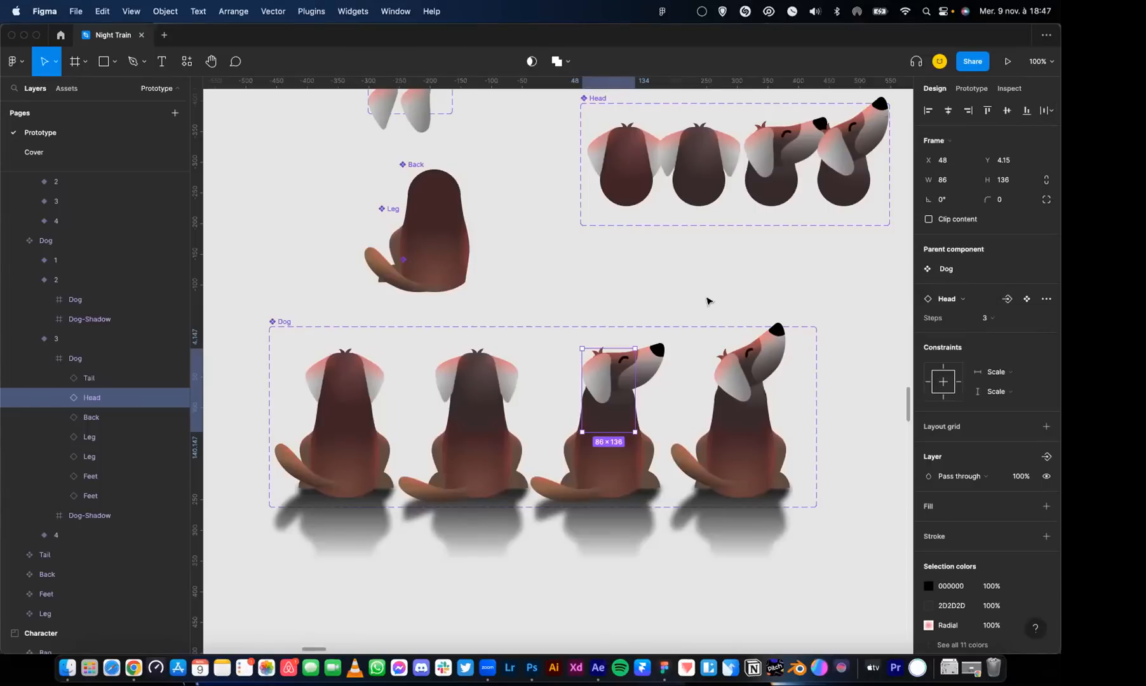
Compare the four Dog variants by selecting them one after another
{"action": "left_click", "coordinate": [601, 286]}
{"action": "left_click", "coordinate": [363, 378]}
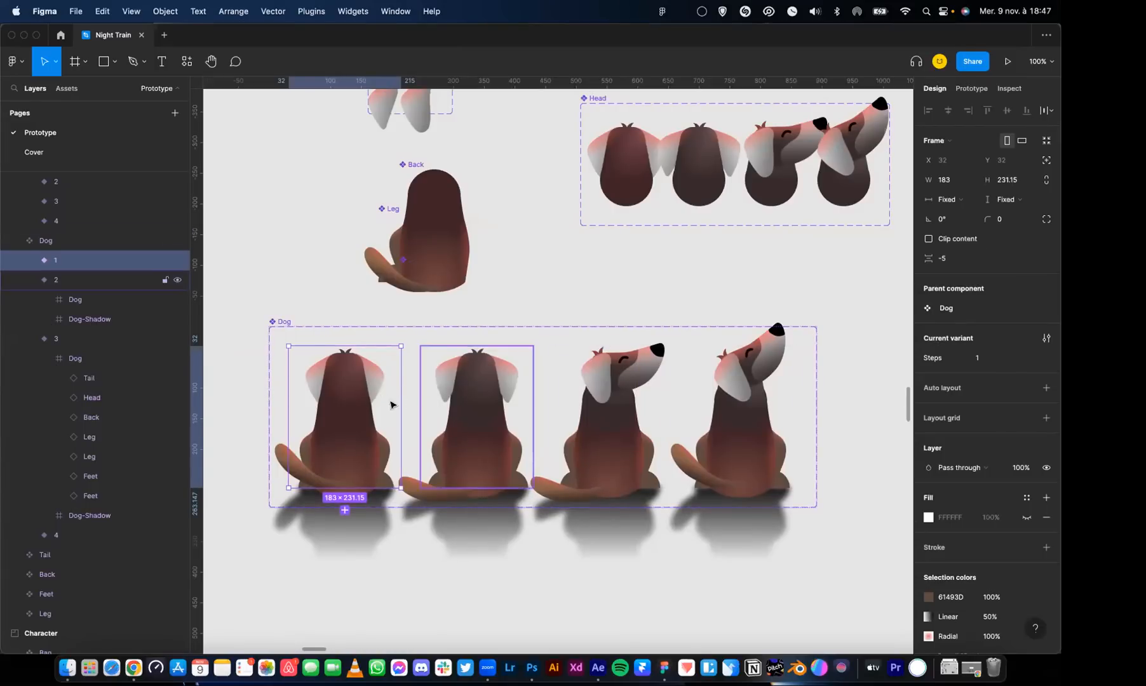
{"action": "left_click", "coordinate": [462, 392]}
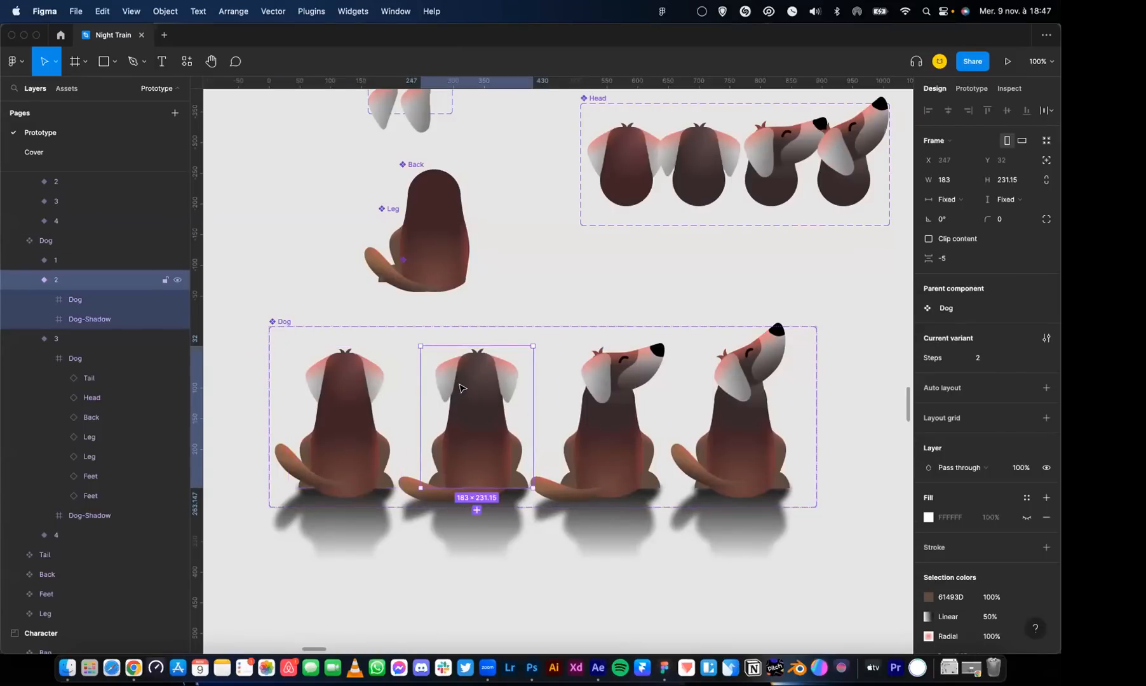
{"action": "left_click", "coordinate": [381, 398]}
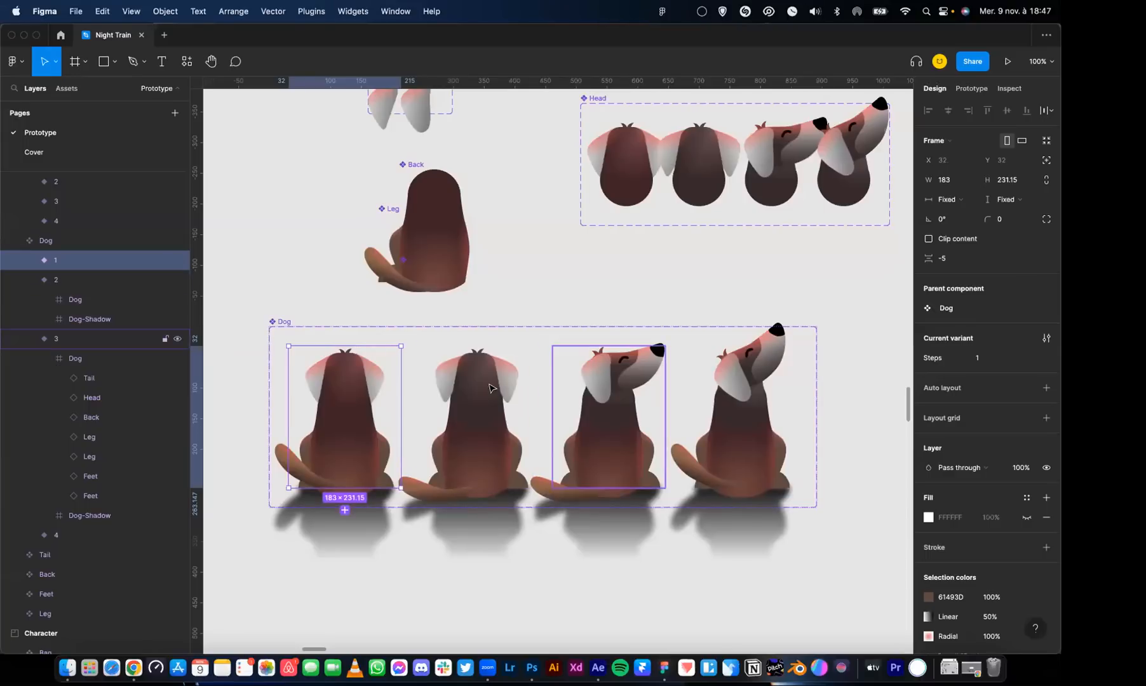
{"action": "left_click", "coordinate": [607, 390]}
{"action": "left_click", "coordinate": [724, 383]}
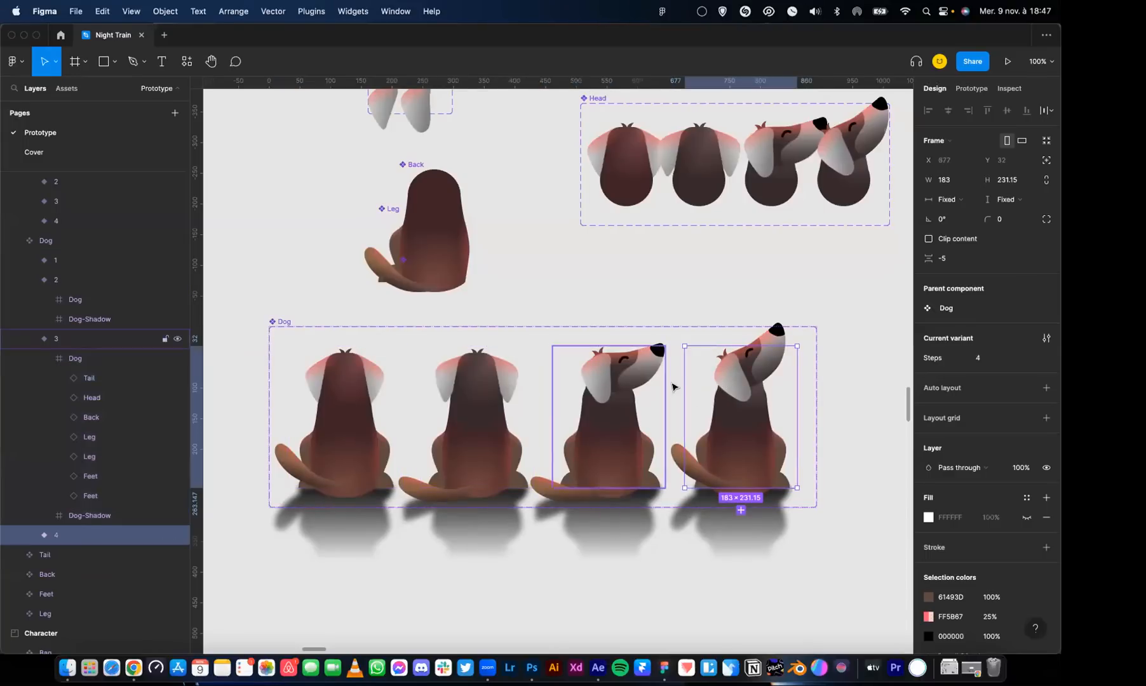
Check the prototype interactions of Dog variant 4 and open the details of variant 3's delay interaction
{"action": "left_click", "coordinate": [971, 88]}
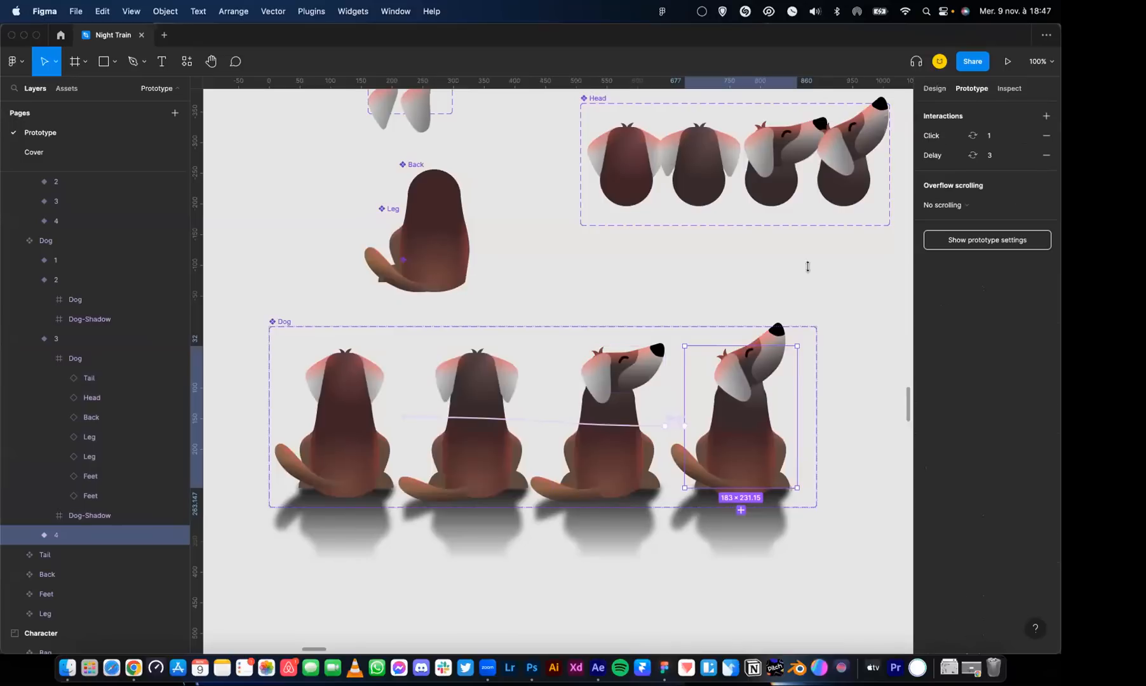
{"action": "left_click", "coordinate": [633, 380]}
{"action": "left_click", "coordinate": [942, 159]}
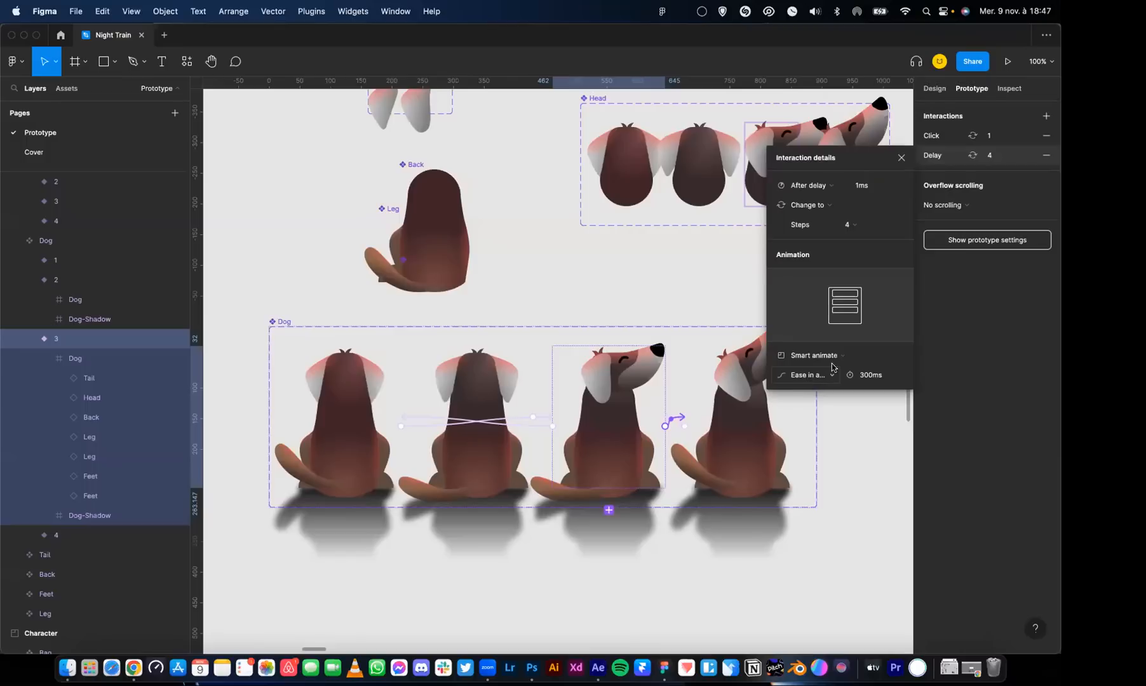
Close the Dog variant's interaction details and examine the head variants, body parts and assembled poses in the Robot section
{"action": "left_click", "coordinate": [903, 163]}
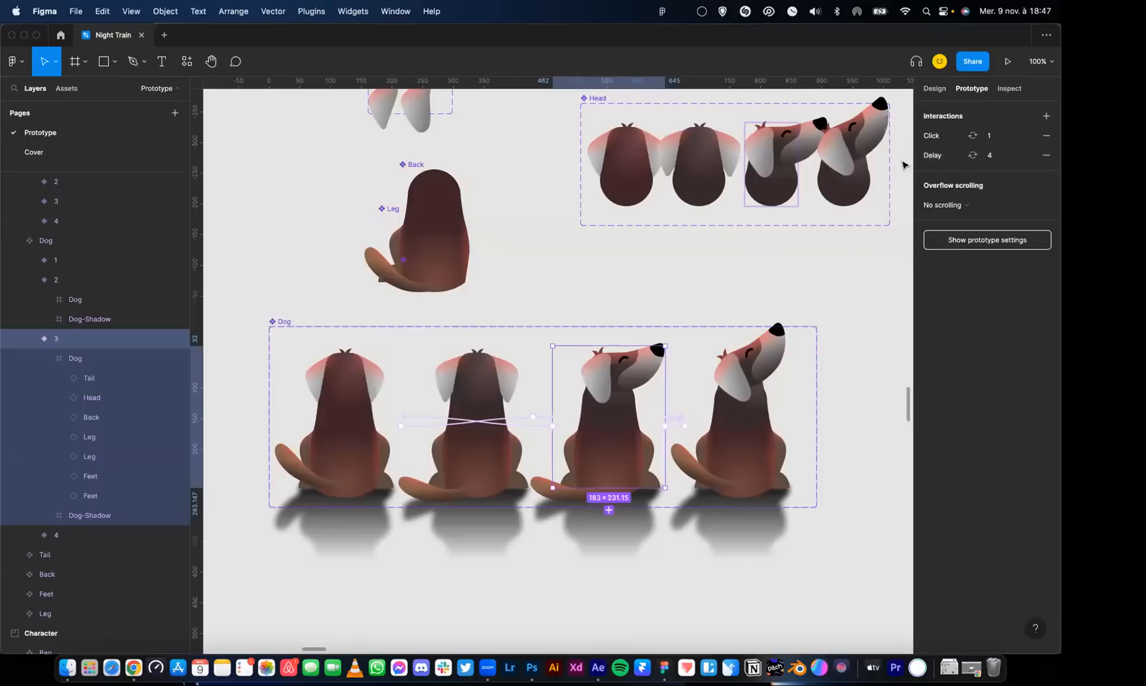
{"action": "left_click", "coordinate": [934, 89]}
{"action": "key", "text": "minus"}
{"action": "key", "text": "minus"}
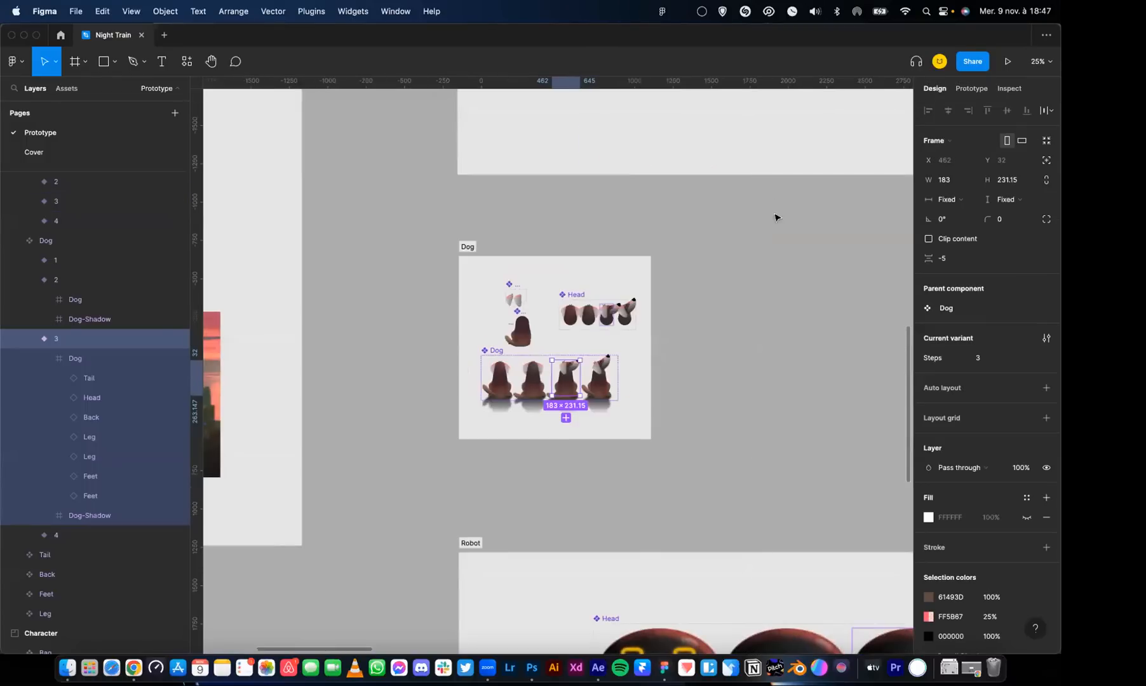
{"action": "left_click", "coordinate": [716, 350]}
{"action": "scroll", "coordinate": [716, 350], "scroll_direction": "down", "scroll_amount": 10}
{"action": "scroll", "coordinate": [545, 149], "scroll_direction": "right", "scroll_amount": 3}
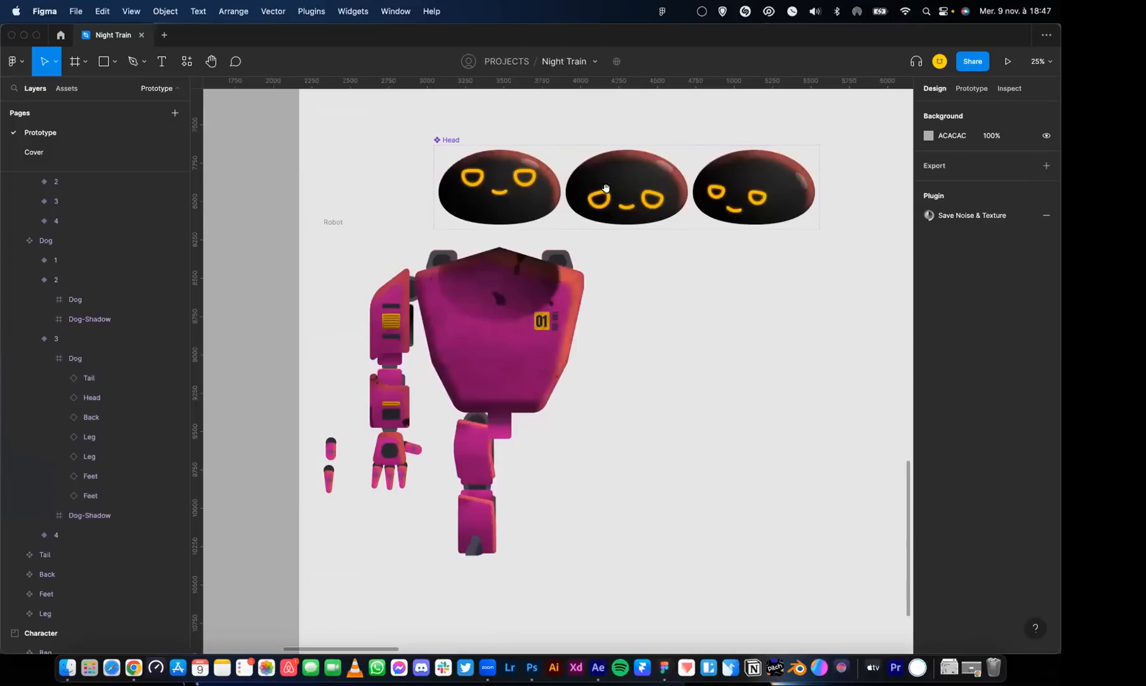
{"action": "scroll", "coordinate": [520, 430], "scroll_direction": "down", "scroll_amount": 3}
{"action": "scroll", "coordinate": [520, 430], "scroll_direction": "right", "scroll_amount": 1}
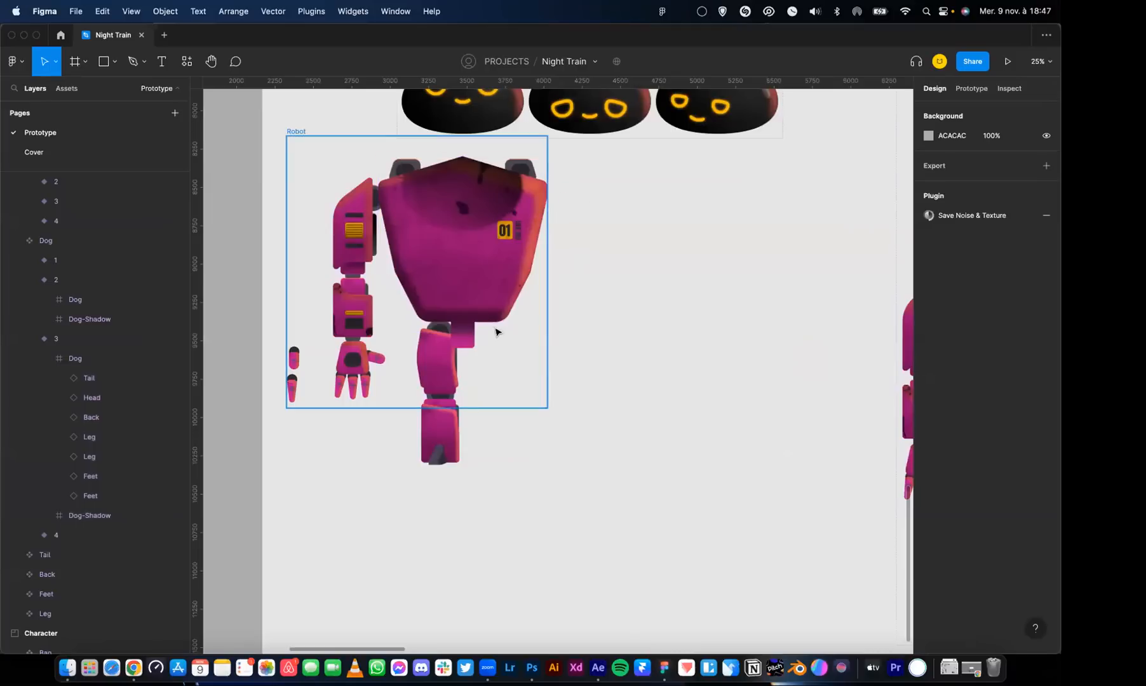
{"action": "scroll", "coordinate": [586, 289], "scroll_direction": "right", "scroll_amount": 15}
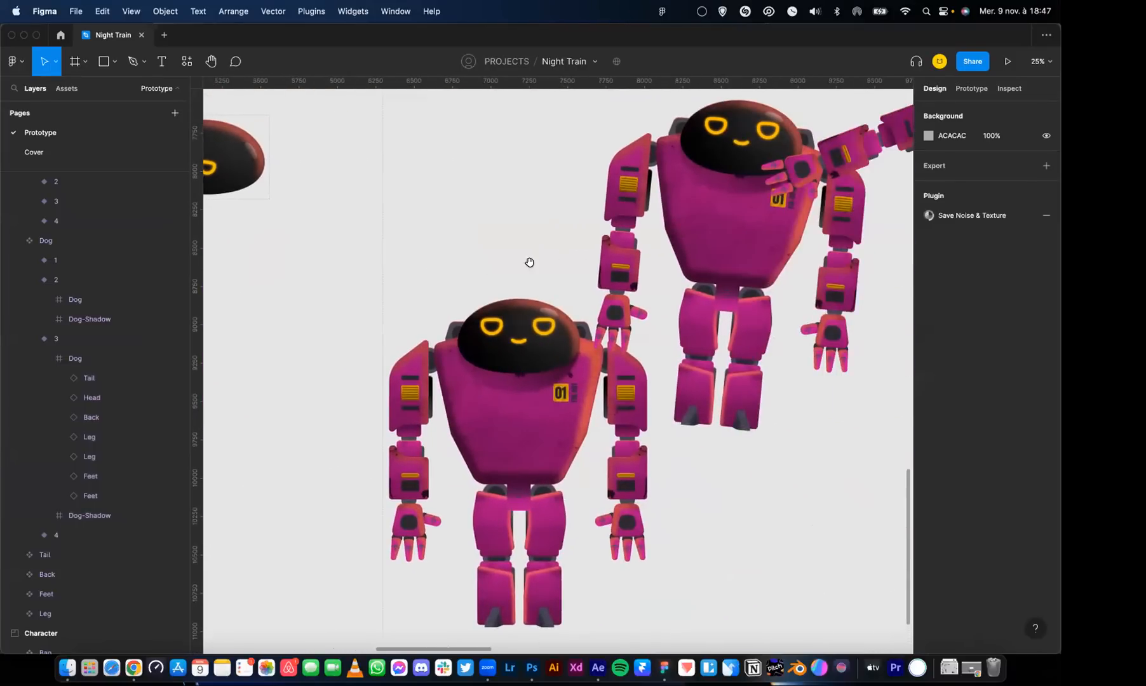
{"action": "scroll", "coordinate": [529, 246], "scroll_direction": "down", "scroll_amount": 6}
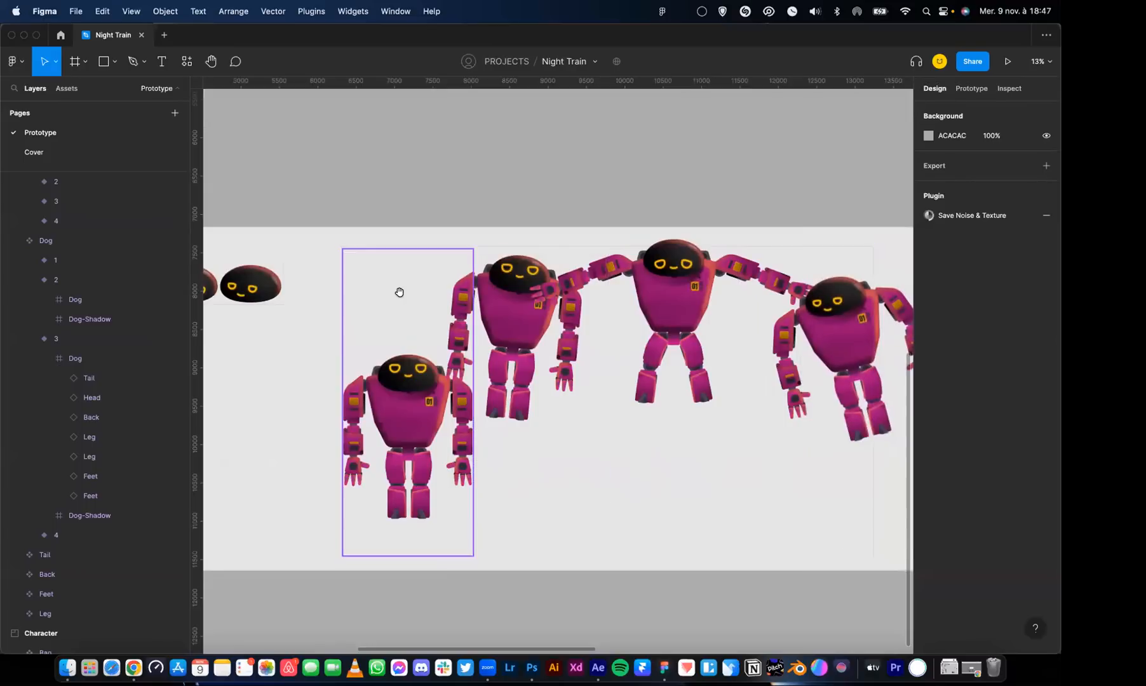
Check the prototype interactions of Robot-Animation variants 1, 2, 3 and 4 in order
{"action": "left_click_drag", "start_coordinate": [360, 319], "coordinate": [289, 304]}
{"action": "left_click", "coordinate": [299, 380]}
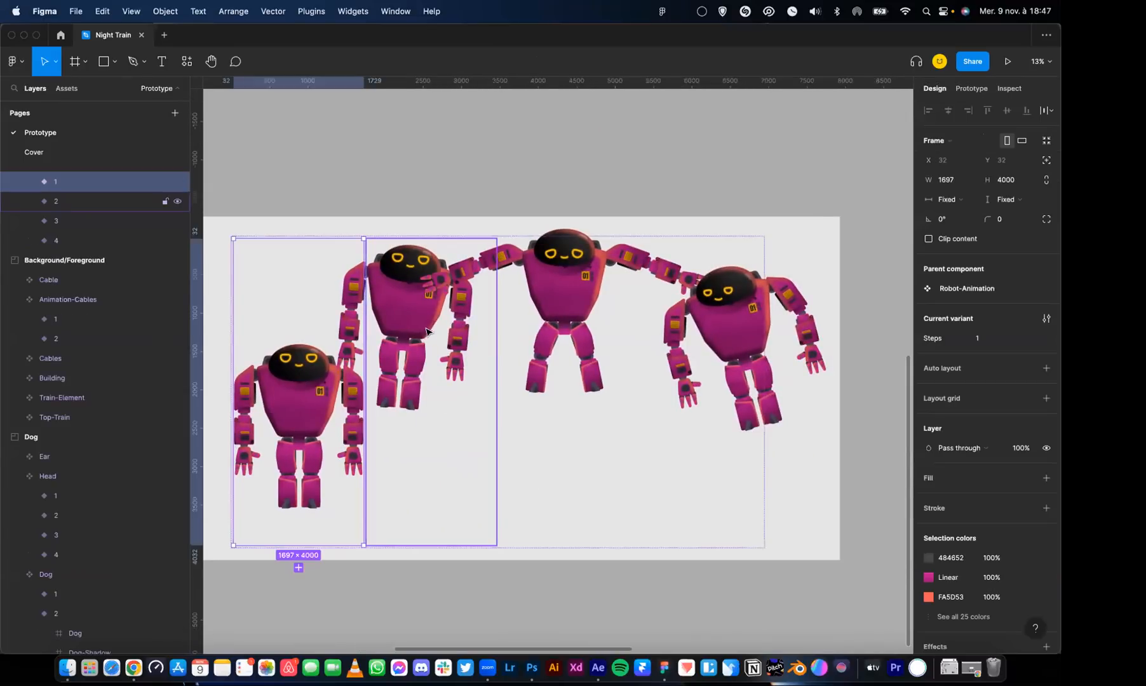
{"action": "left_click", "coordinate": [971, 88]}
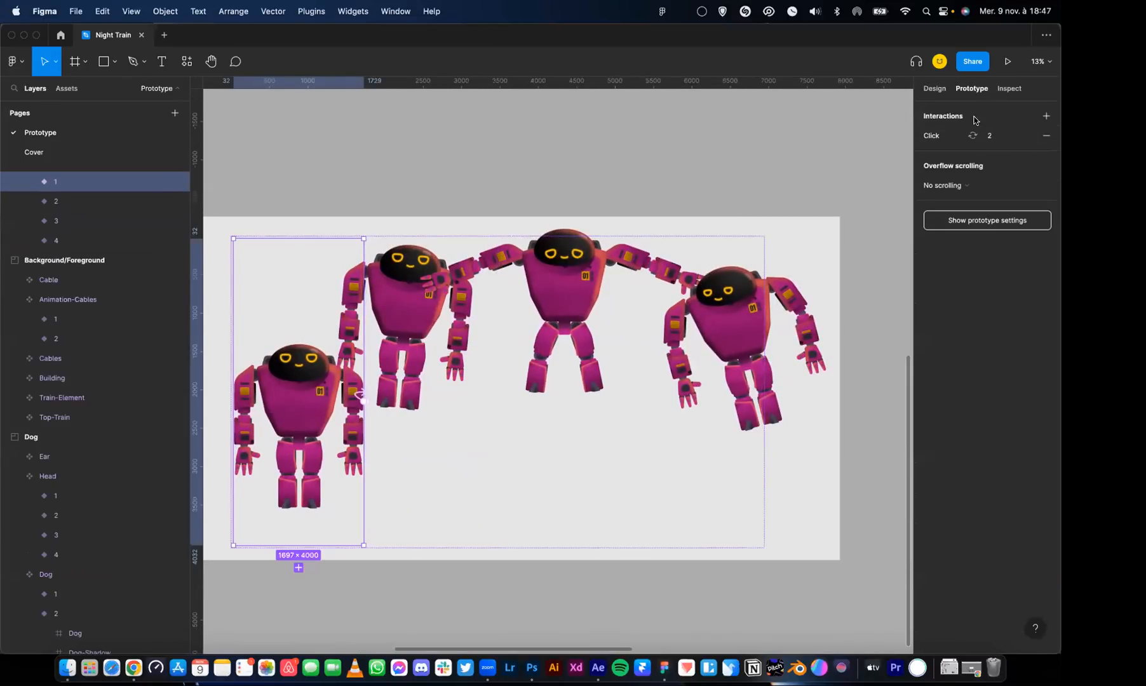
{"action": "left_click", "coordinate": [438, 326]}
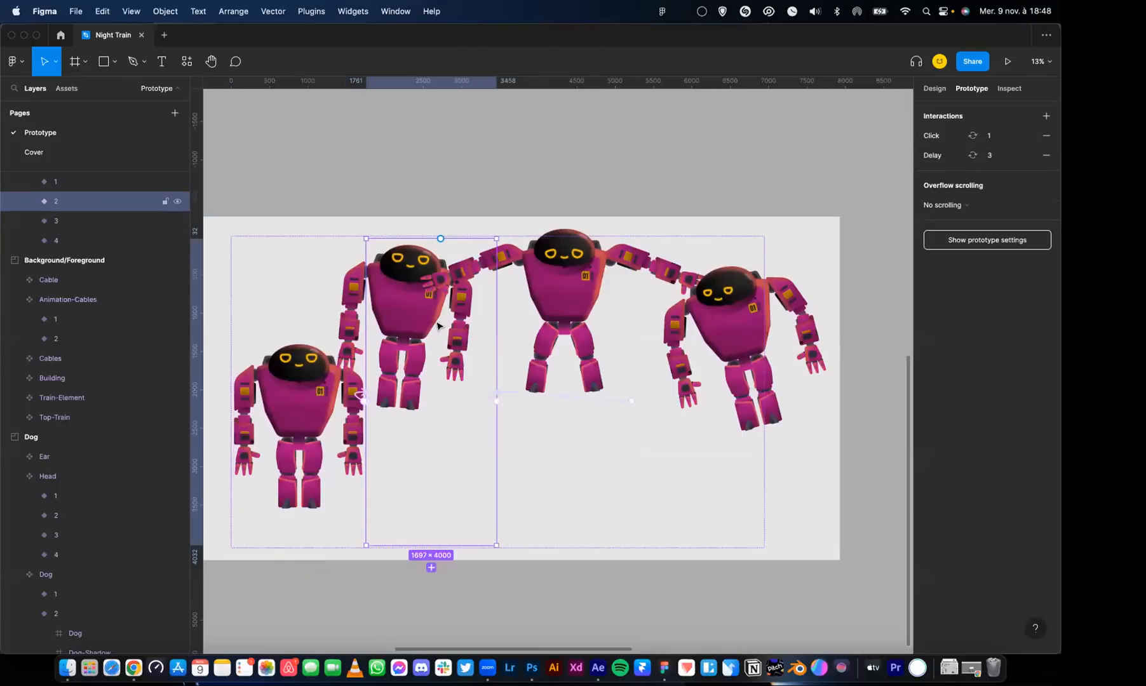
{"action": "left_click", "coordinate": [547, 307]}
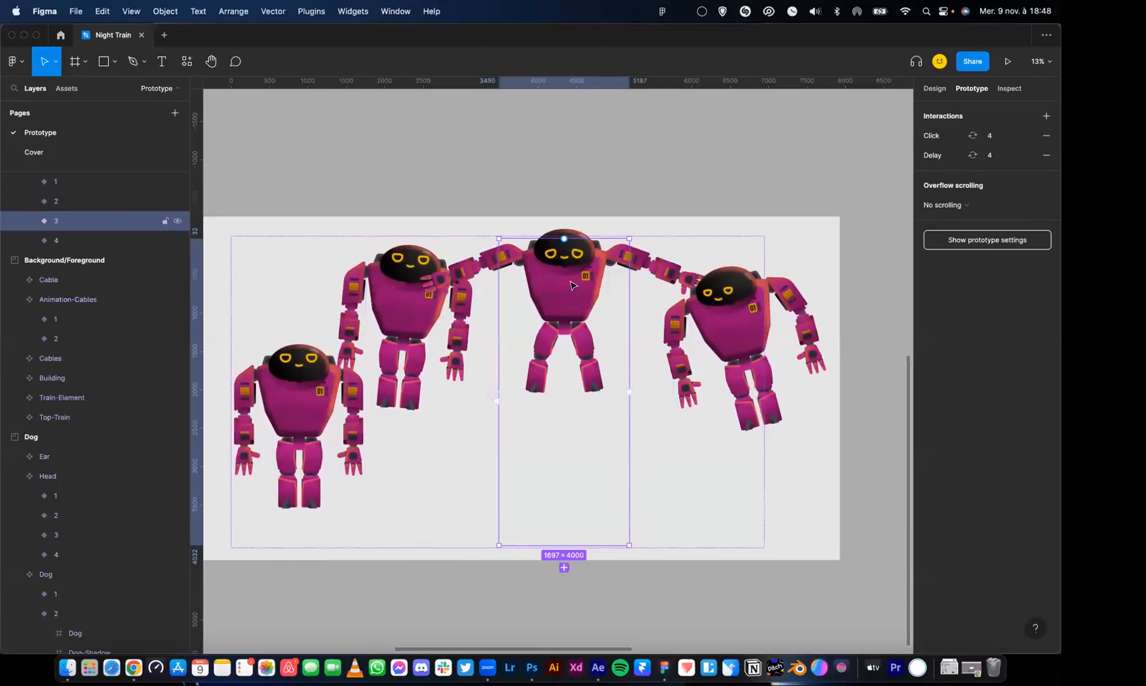
{"action": "left_click", "coordinate": [698, 307]}
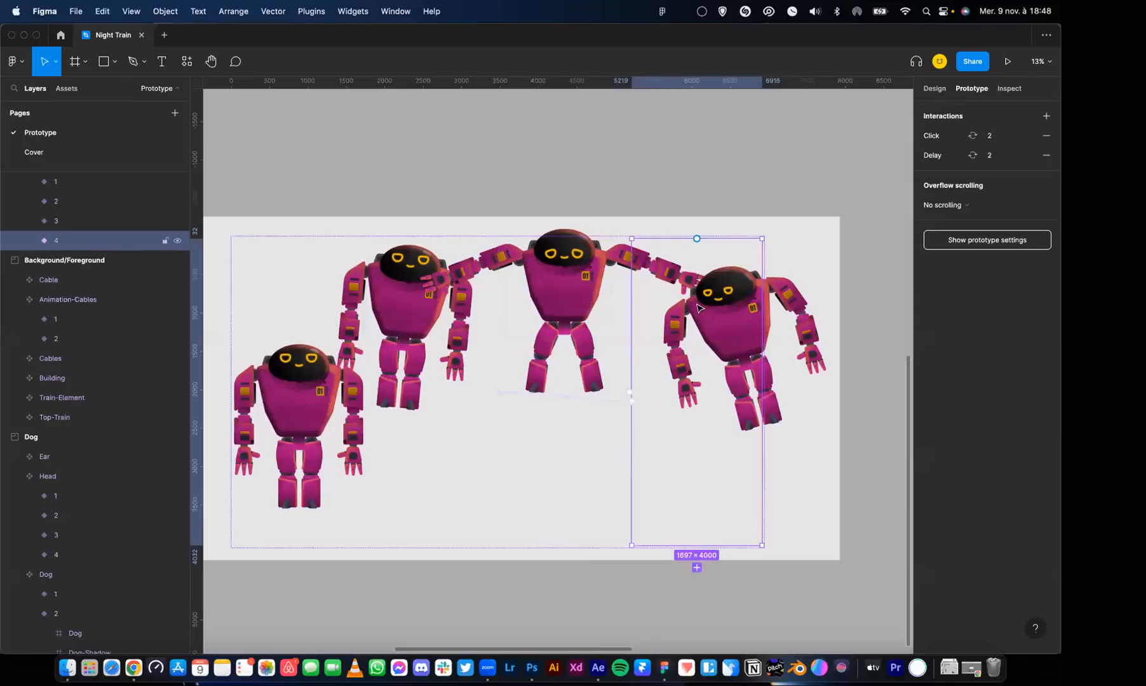
Trace the robot's animation loop again through variants 2, 3 and 4, and reselect variant 1
{"action": "left_click", "coordinate": [439, 311]}
{"action": "left_click", "coordinate": [570, 319]}
{"action": "left_click", "coordinate": [697, 326]}
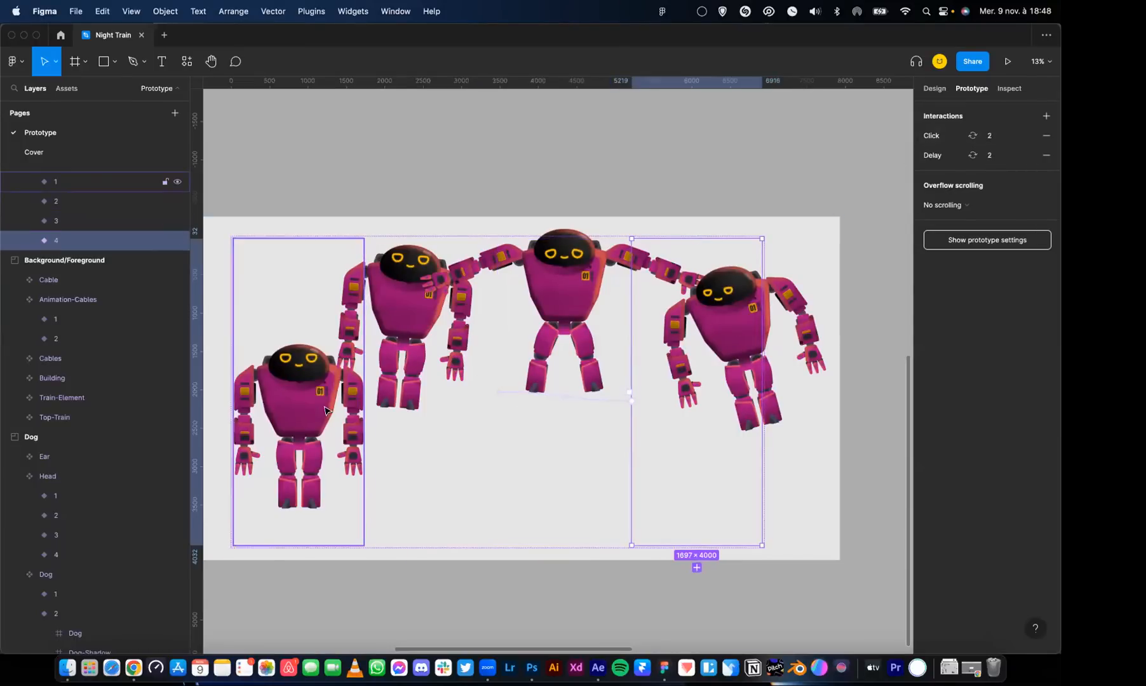
{"action": "left_click", "coordinate": [325, 410]}
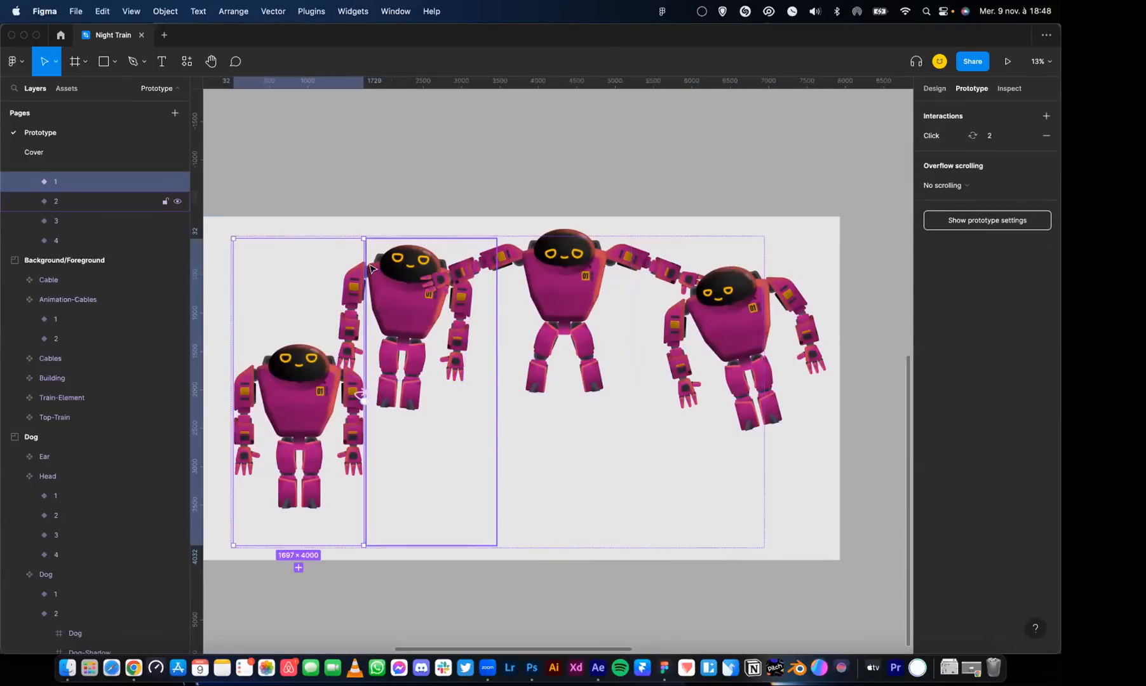
Deselect the robot variant, select the Light frame in the Elements in Prototype section and expand its layers
{"action": "left_click", "coordinate": [367, 175]}
{"action": "left_click_drag", "start_coordinate": [367, 175], "coordinate": [833, 233]}
{"action": "left_click_drag", "start_coordinate": [521, 285], "coordinate": [572, 288]}
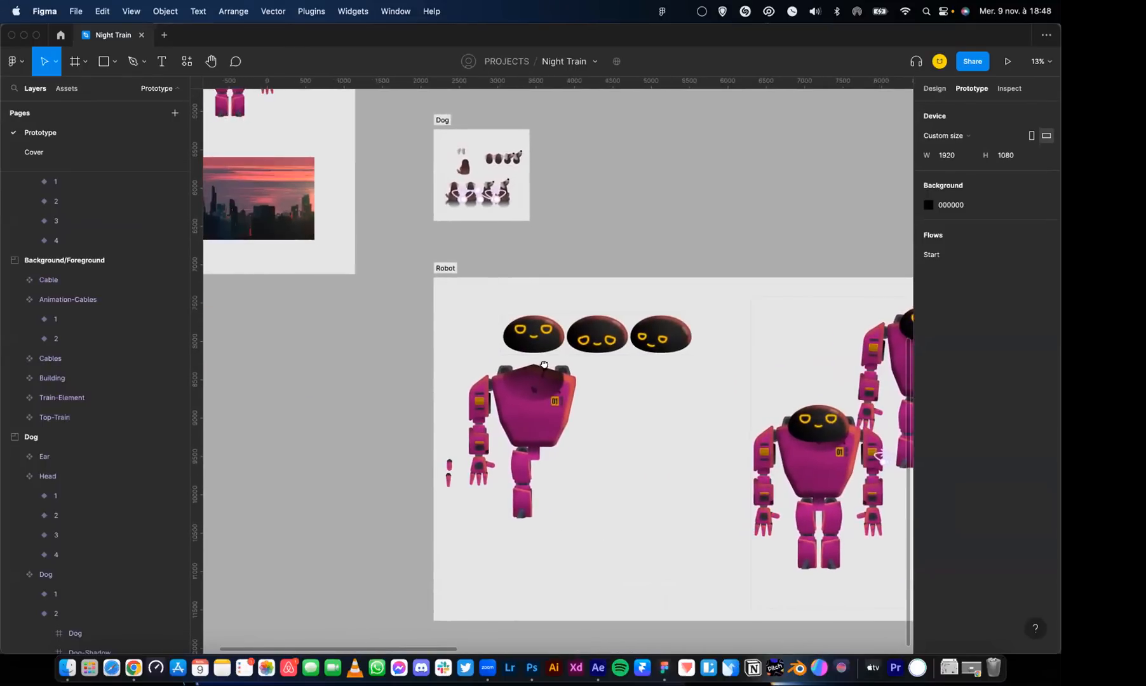
{"action": "left_click_drag", "start_coordinate": [542, 366], "coordinate": [528, 217]}
{"action": "left_click_drag", "start_coordinate": [355, 238], "coordinate": [542, 439]}
{"action": "scroll", "coordinate": [542, 439], "scroll_direction": "up", "scroll_amount": 10}
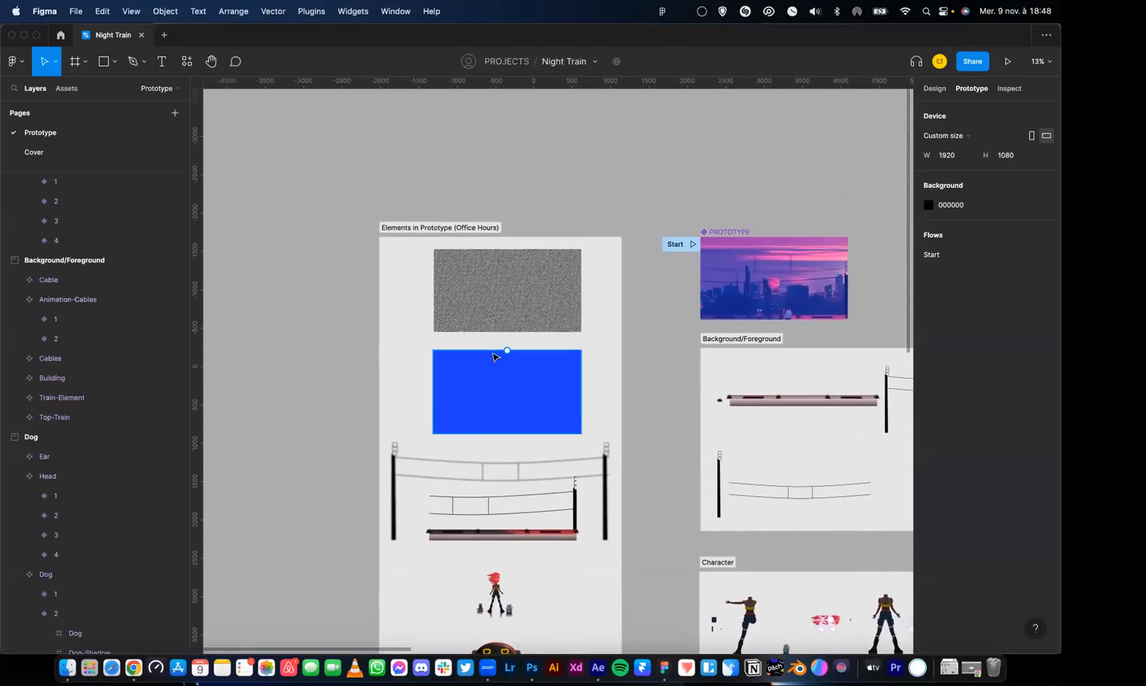
{"action": "scroll", "coordinate": [493, 355], "scroll_direction": "up", "scroll_amount": 5}
{"action": "scroll", "coordinate": [493, 359], "scroll_direction": "down", "scroll_amount": 2}
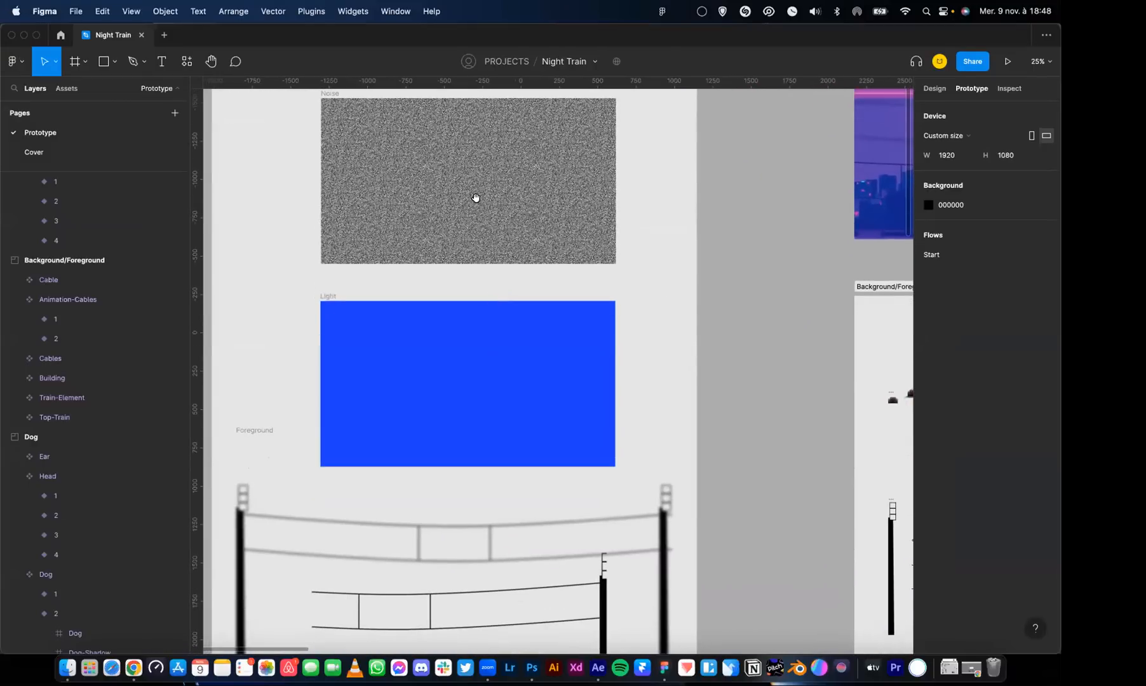
{"action": "left_click", "coordinate": [413, 342]}
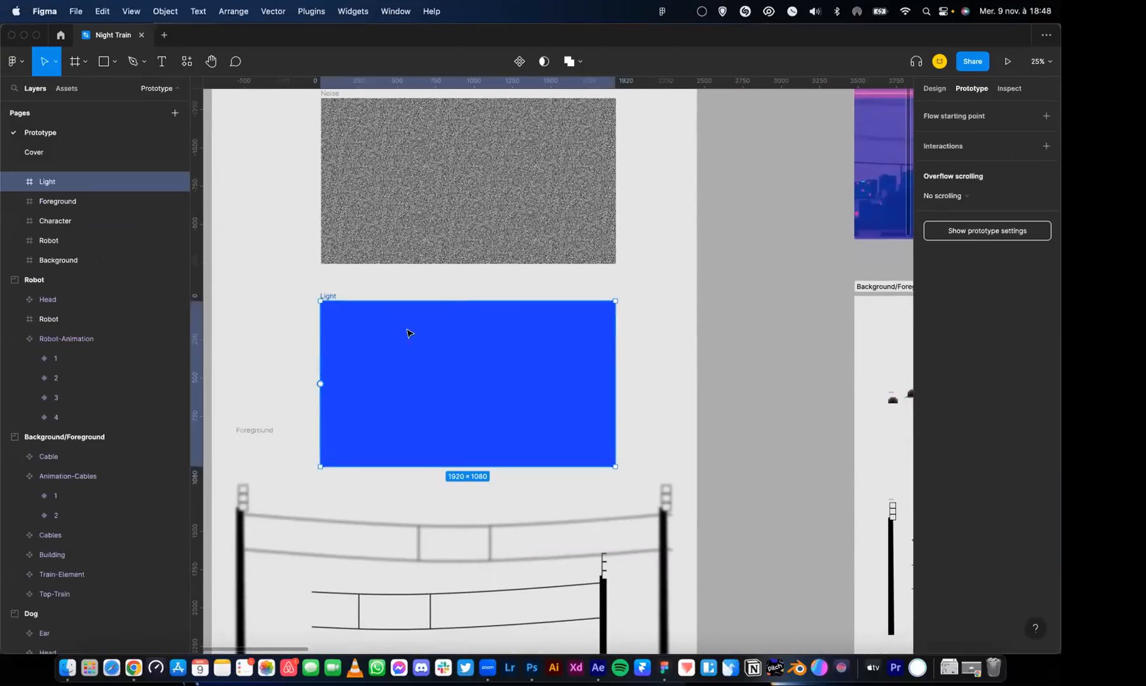
{"action": "left_click", "coordinate": [15, 184]}
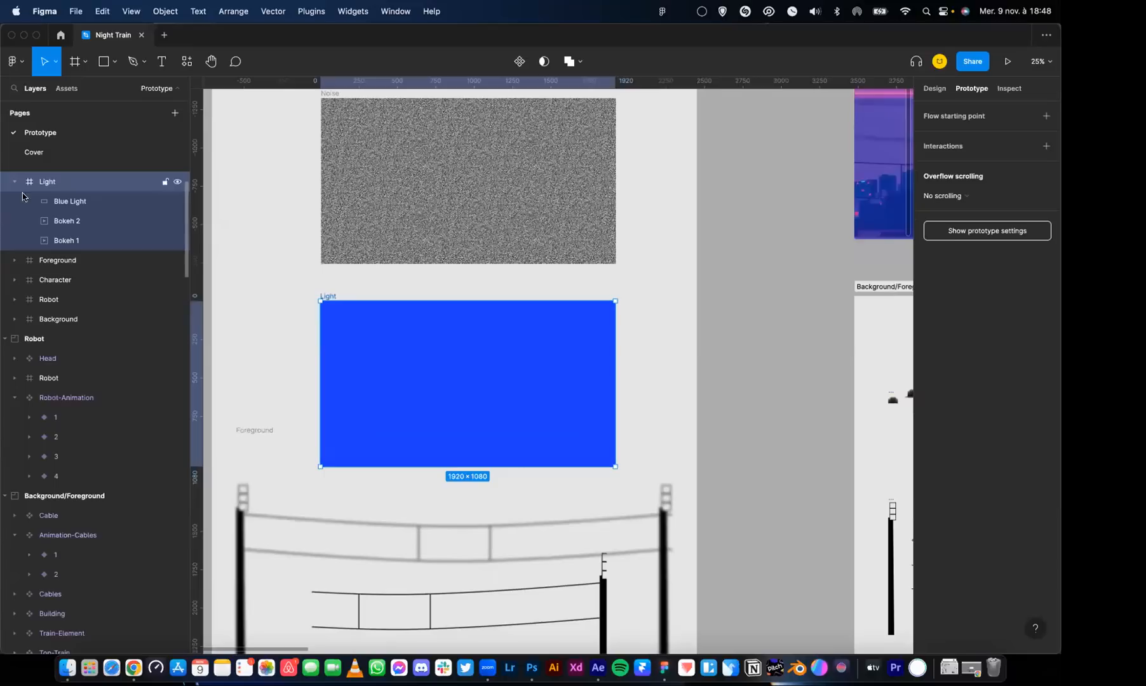
Select the Bokeh 2 and Bokeh 1 layers together and show their design properties
{"action": "left_click", "coordinate": [80, 219]}
{"action": "left_click", "coordinate": [77, 242], "text": "shift"}
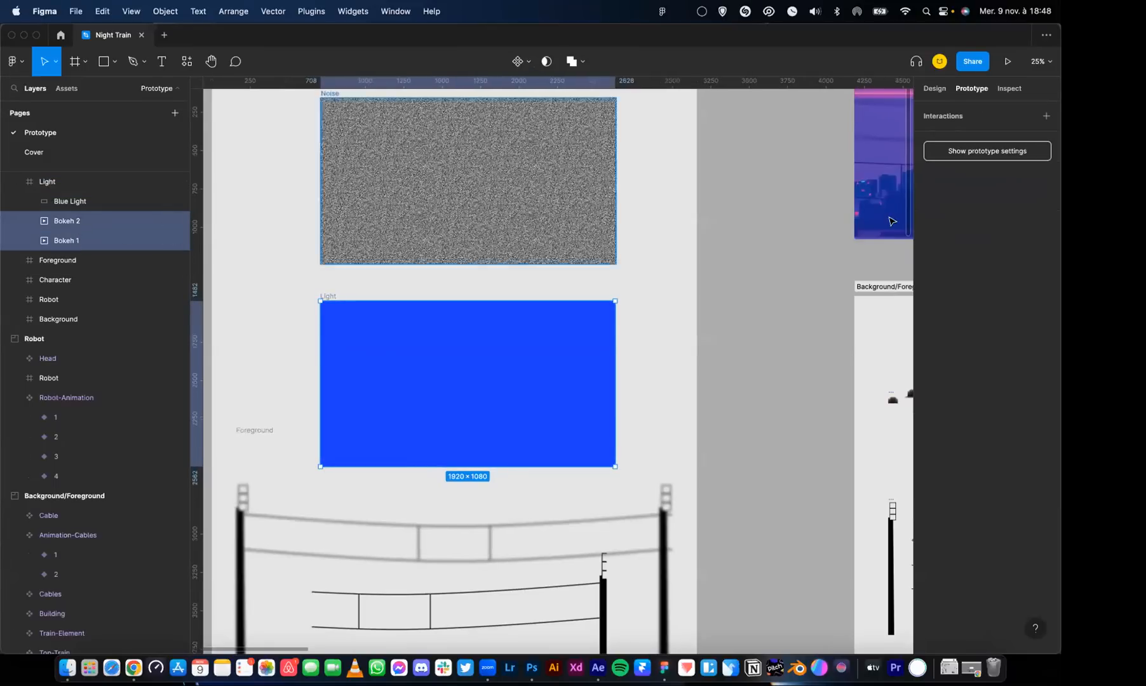
{"action": "left_click", "coordinate": [934, 90]}
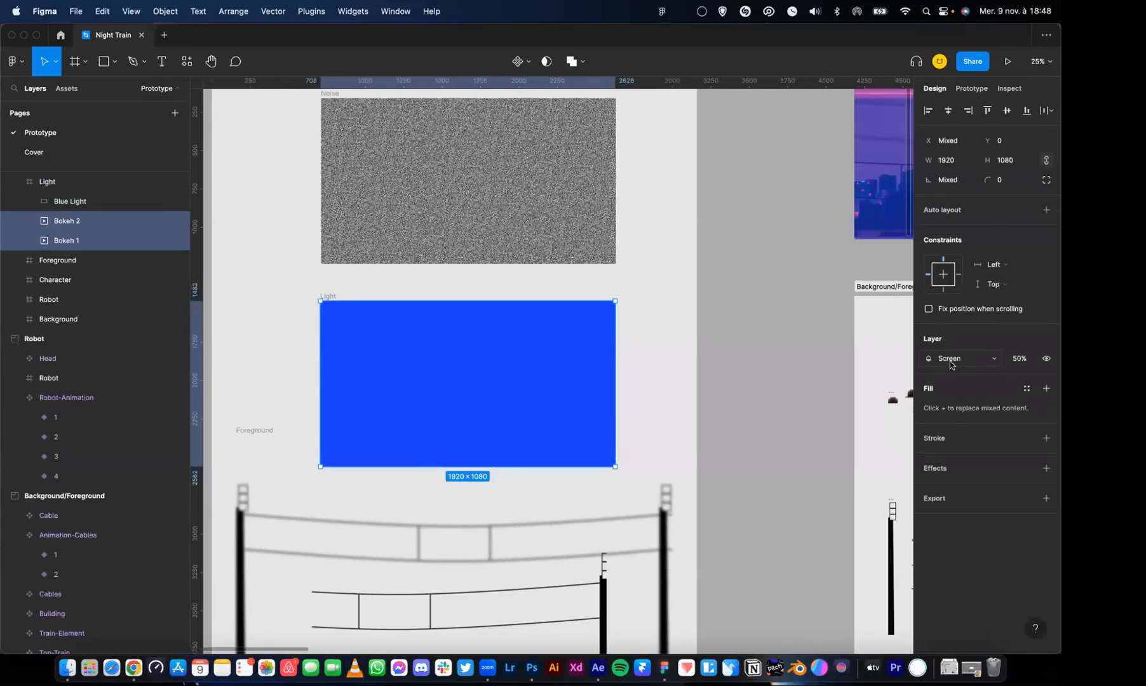
Deselect the bokeh layers and examine the Foreground, Character, Robot and Background frames in the Elements in Prototype section
{"action": "left_click", "coordinate": [683, 320]}
{"action": "left_click_drag", "start_coordinate": [640, 261], "coordinate": [700, 55]}
{"action": "left_click_drag", "start_coordinate": [510, 355], "coordinate": [503, 305]}
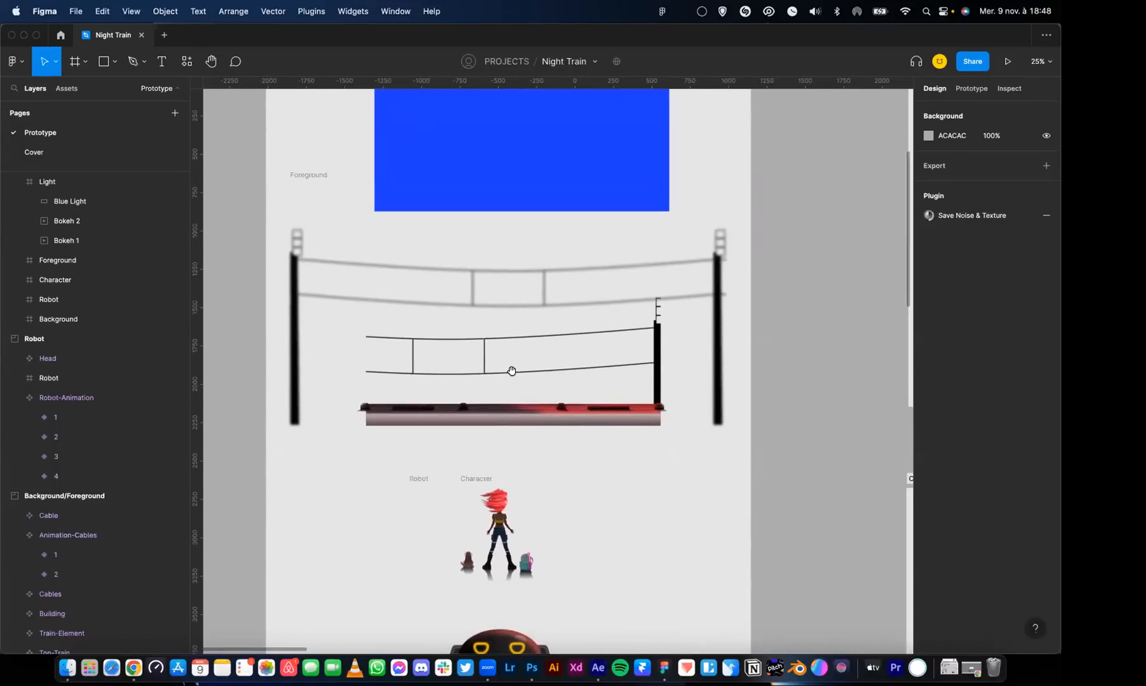
{"action": "left_click_drag", "start_coordinate": [548, 442], "coordinate": [557, 282]}
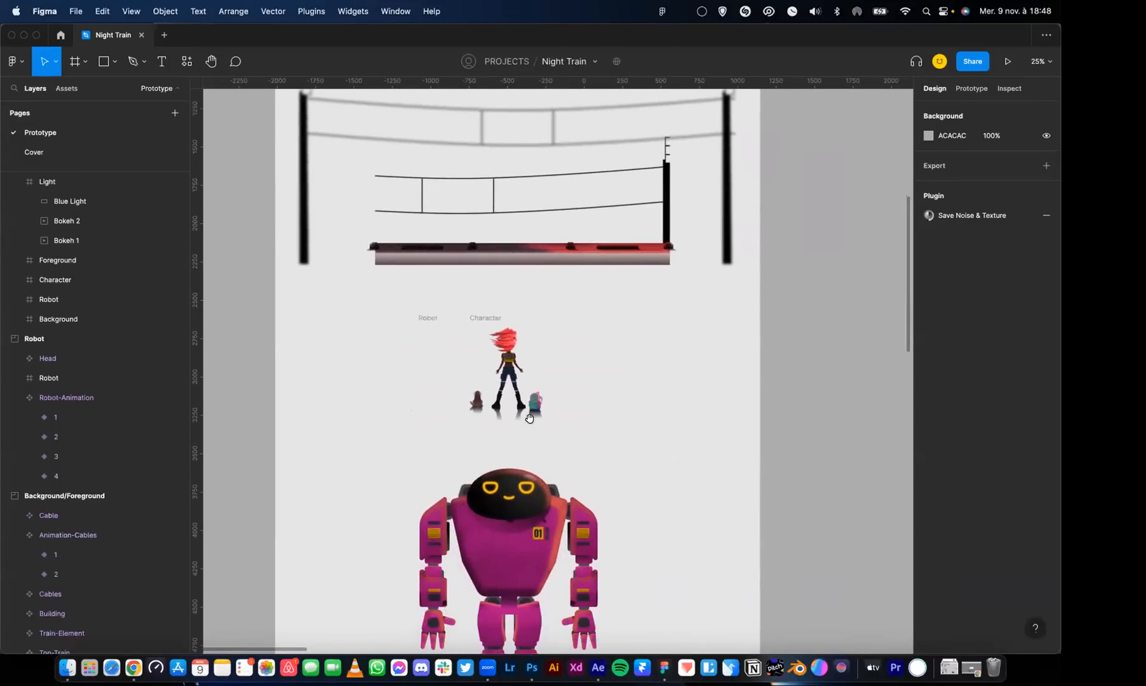
{"action": "scroll", "coordinate": [530, 419], "scroll_direction": "down", "scroll_amount": 5}
{"action": "scroll", "coordinate": [550, 324], "scroll_direction": "down", "scroll_amount": 5}
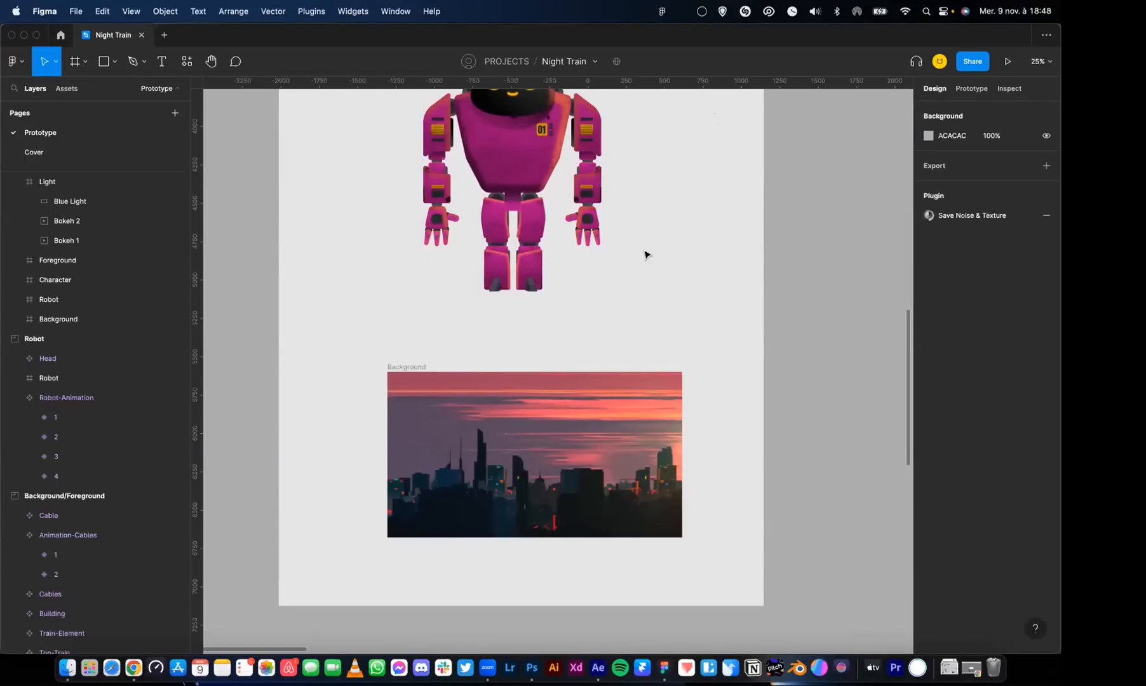
{"action": "scroll", "coordinate": [750, 179], "scroll_direction": "up", "scroll_amount": 5}
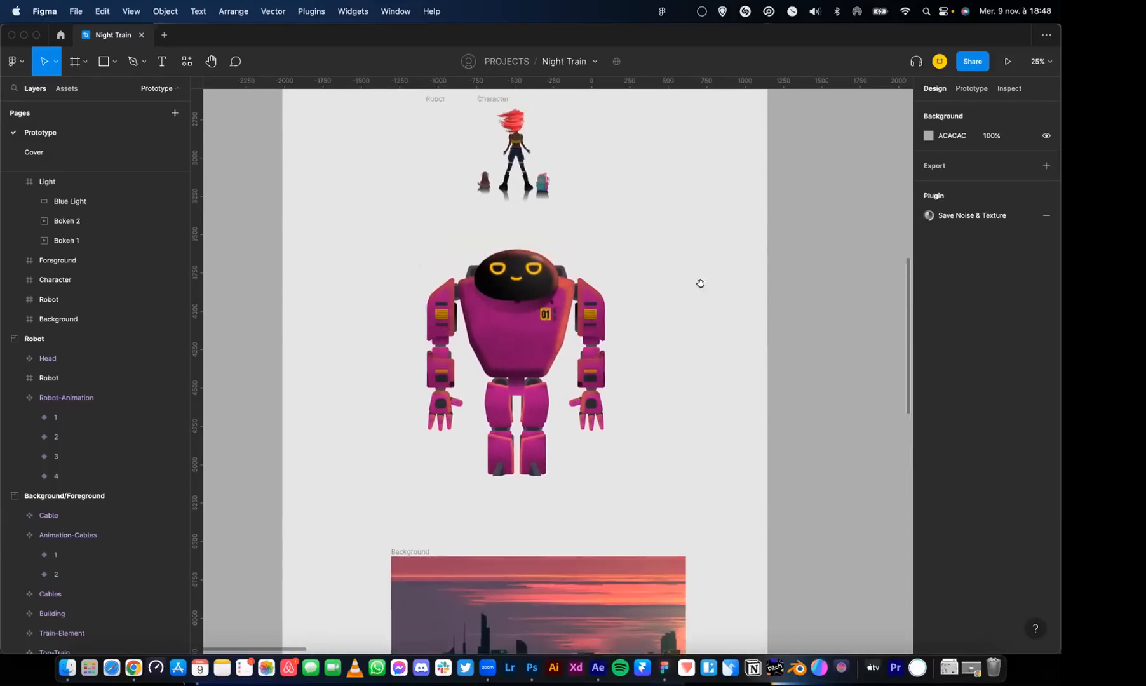